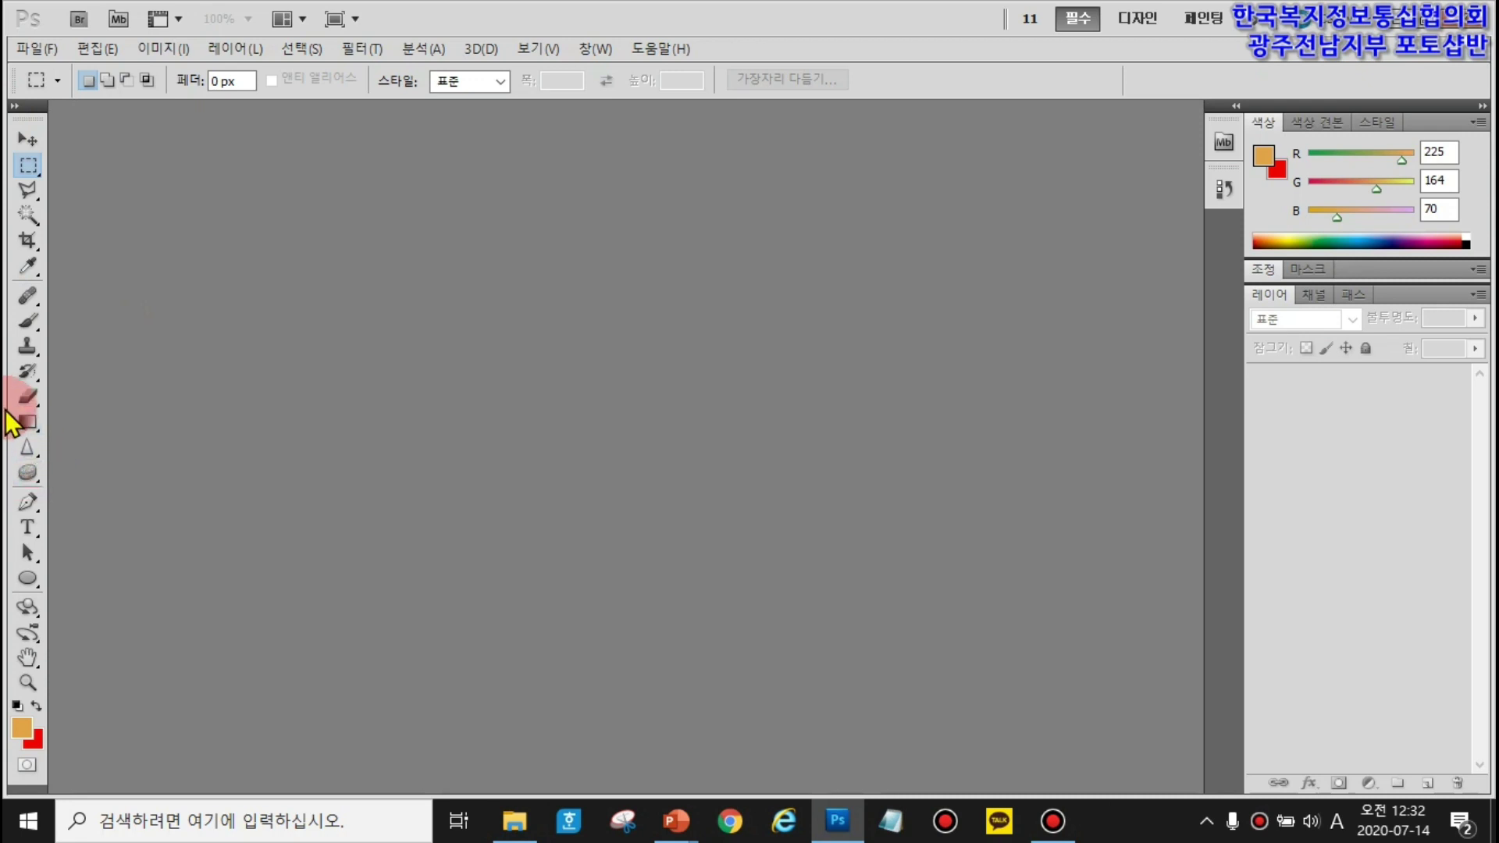
- Start opening a file and browse from the desktop to the data folder inside "a 포토샵CS6실습", with the desktop shown as a simple list
double_click(484, 349)
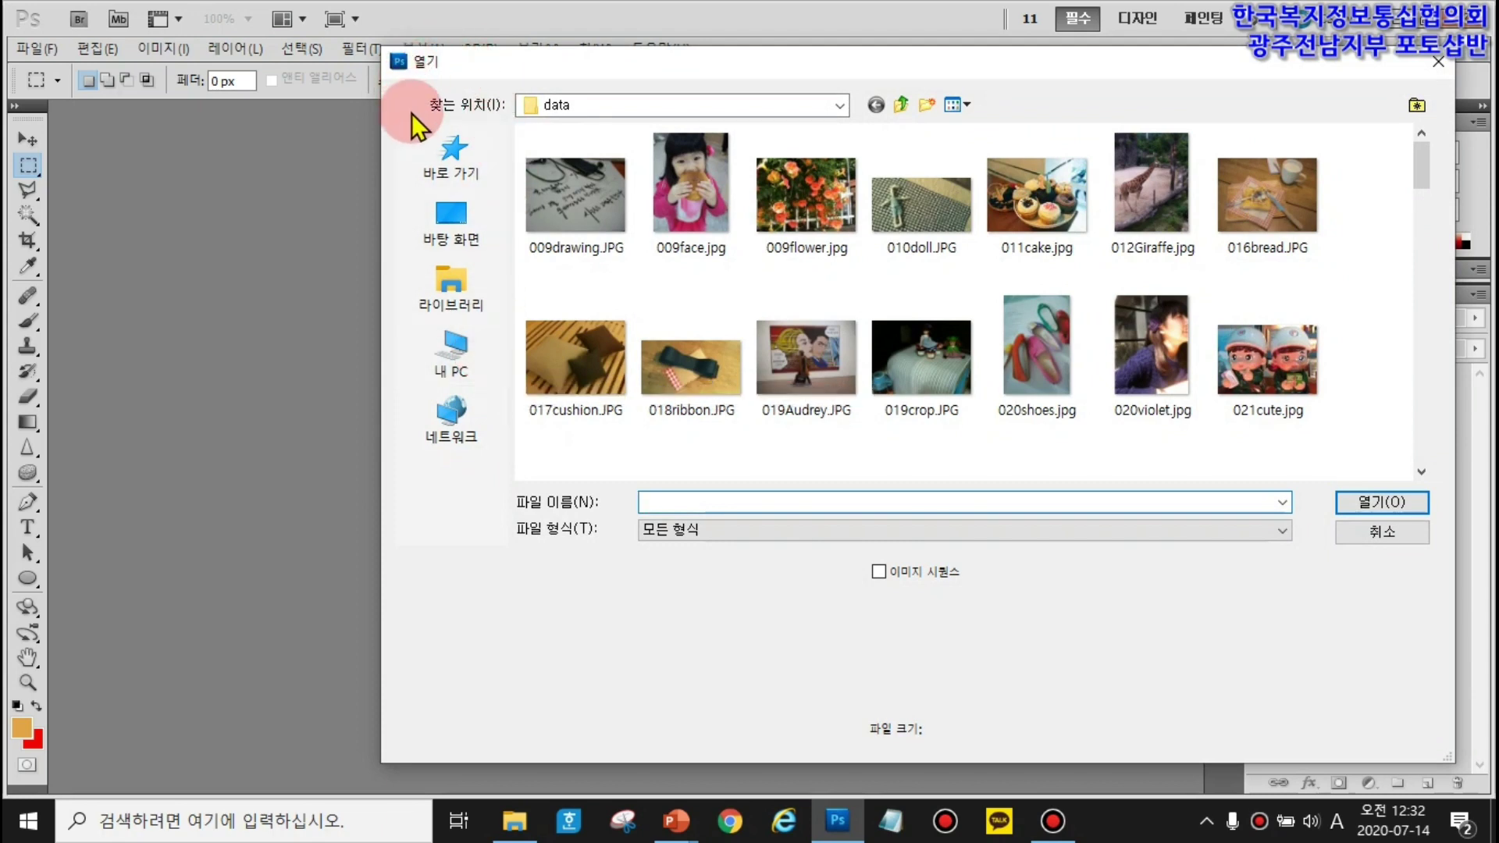
click(457, 232)
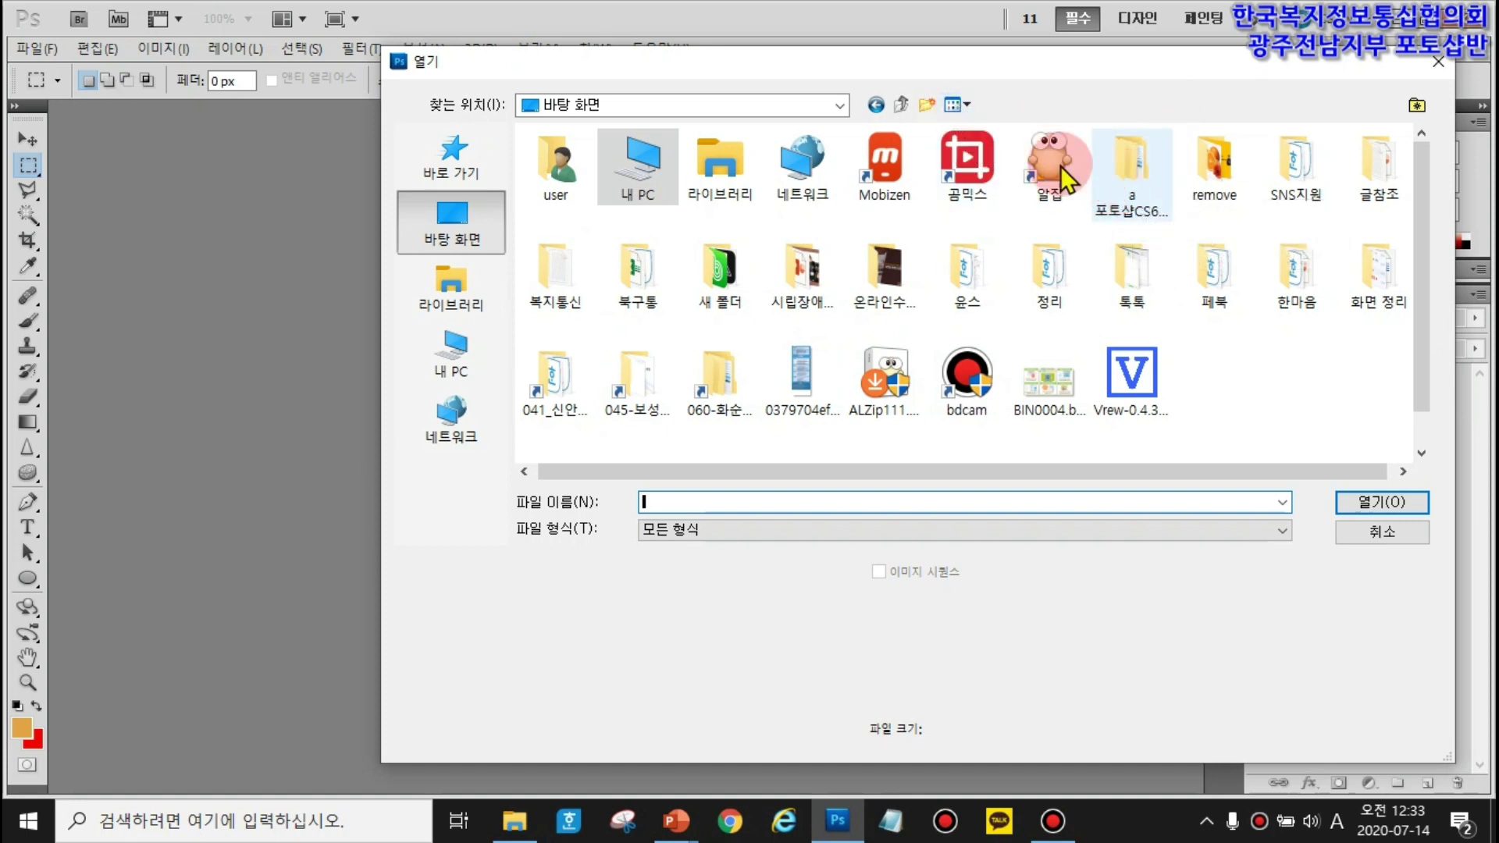
click(968, 103)
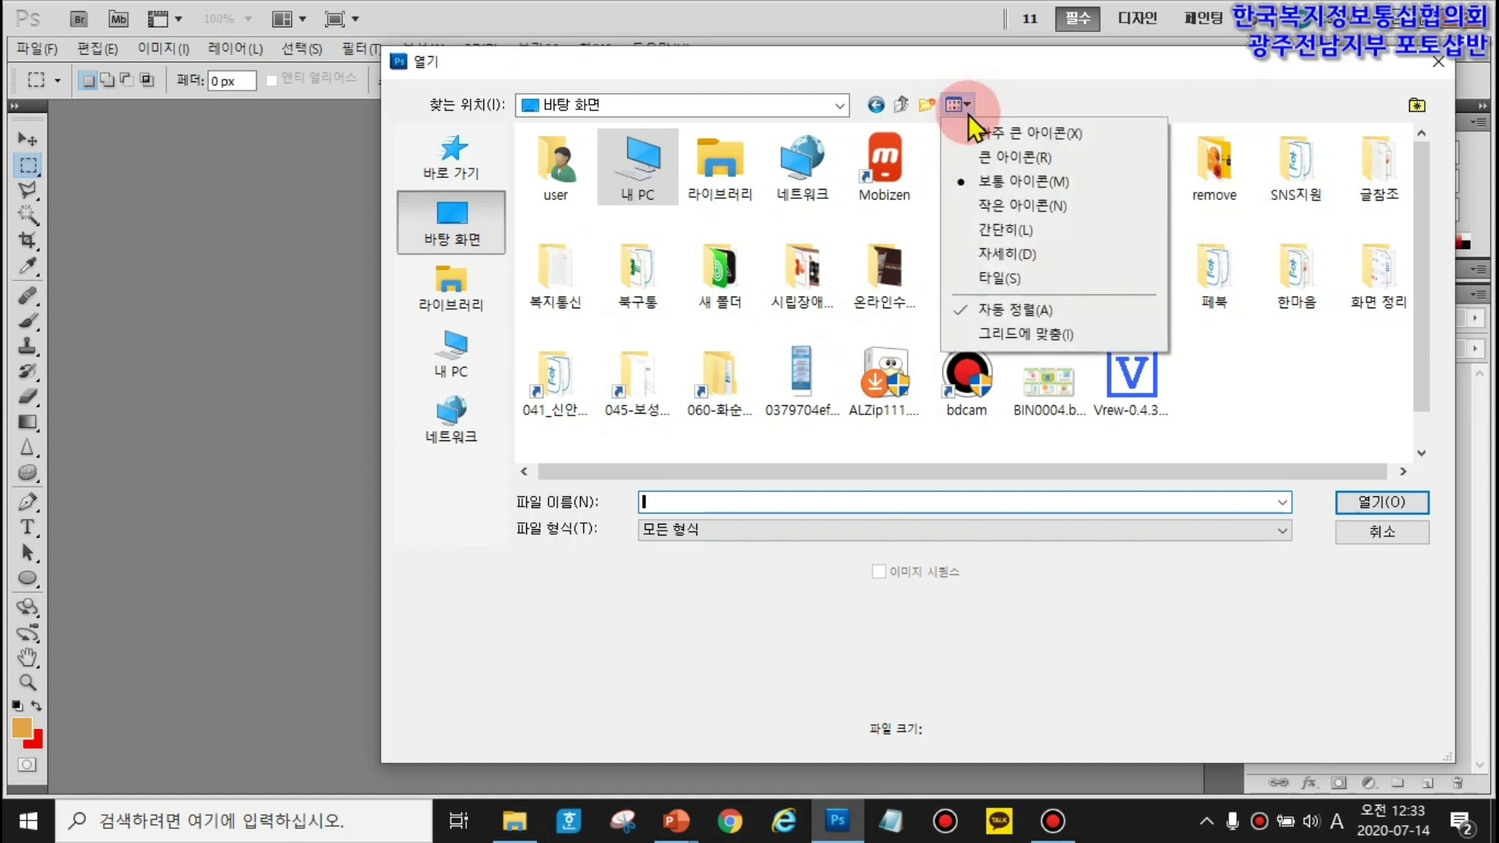
click(1002, 231)
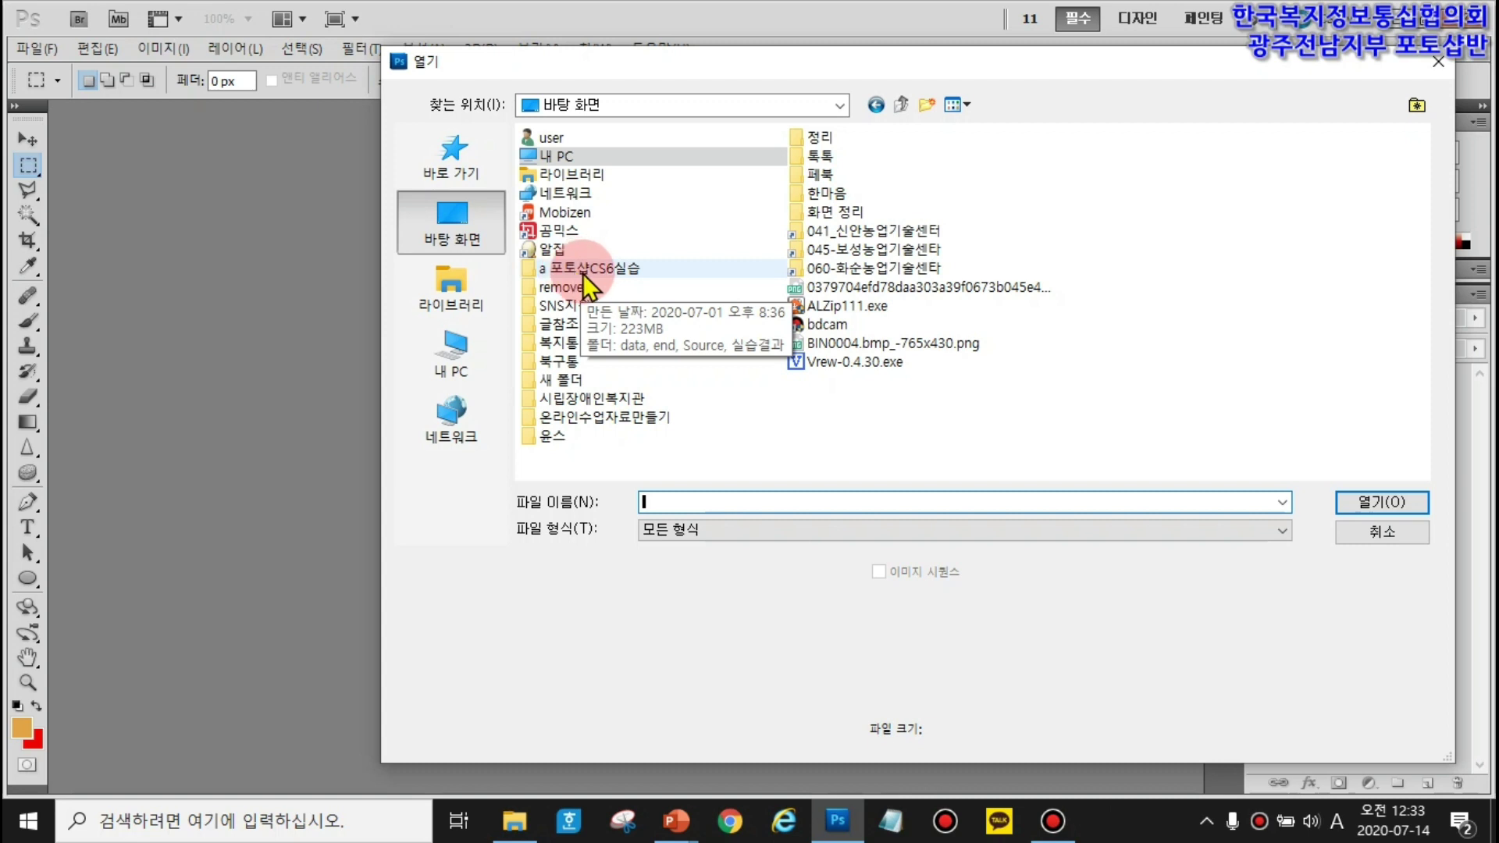
click(581, 268)
double_click(583, 271)
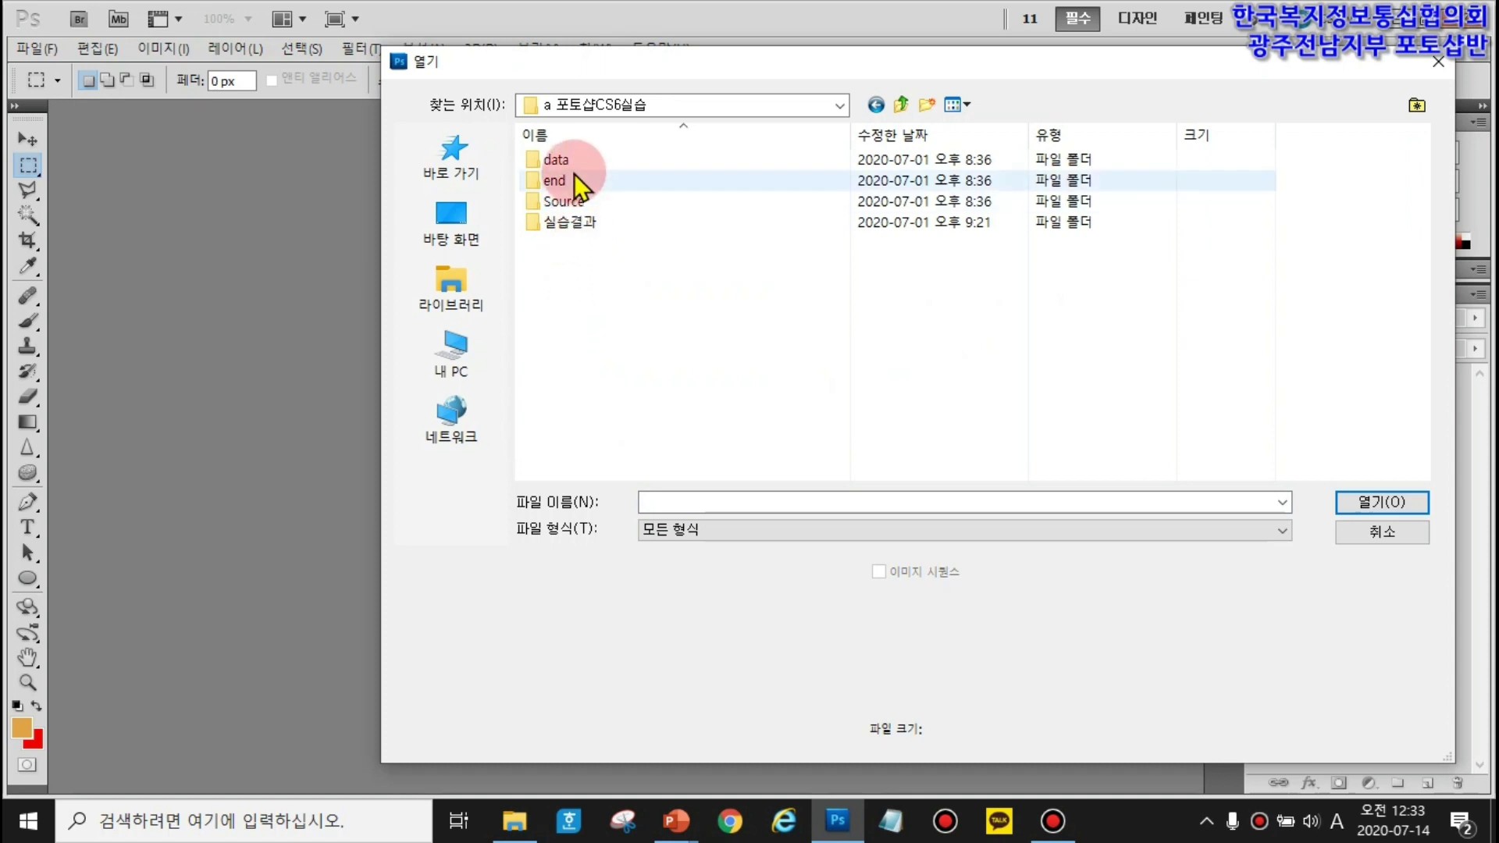
double_click(557, 162)
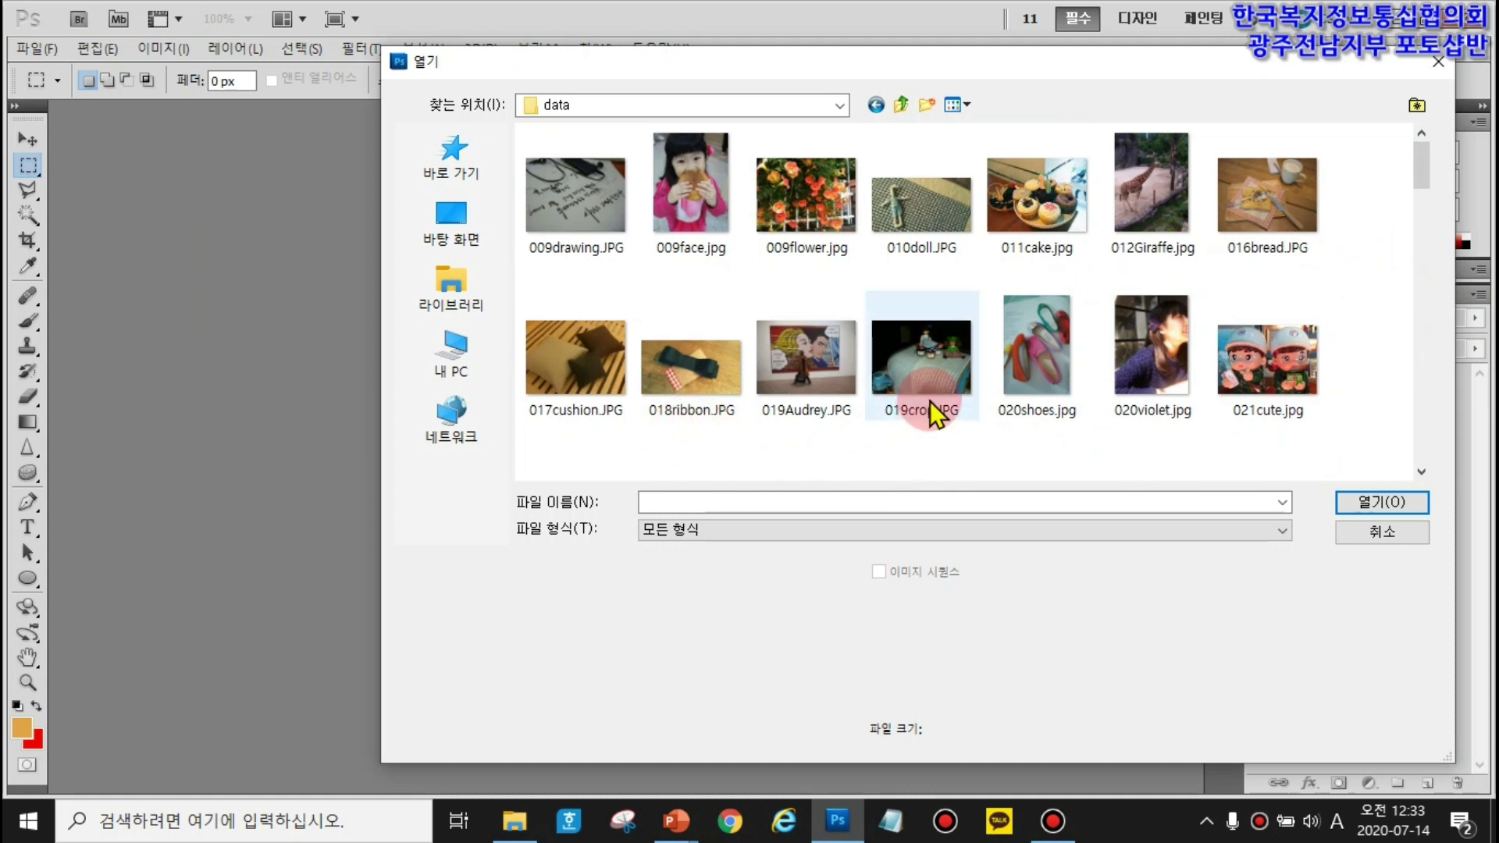
- Select 019Audrey.JPG and 019crop.JPG together in the data folder and open both images
click(929, 359)
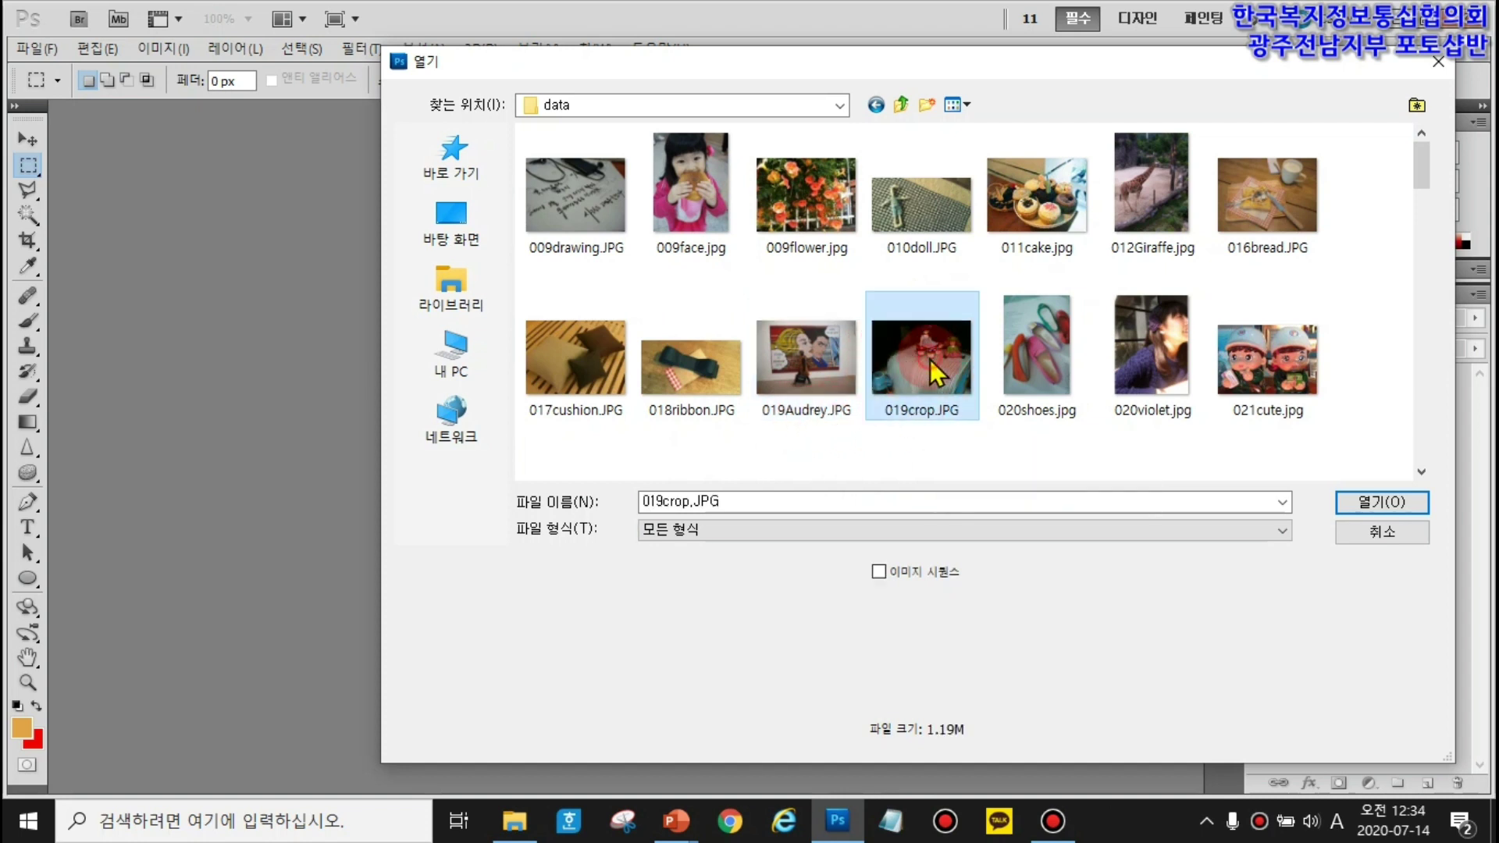
click(794, 373)
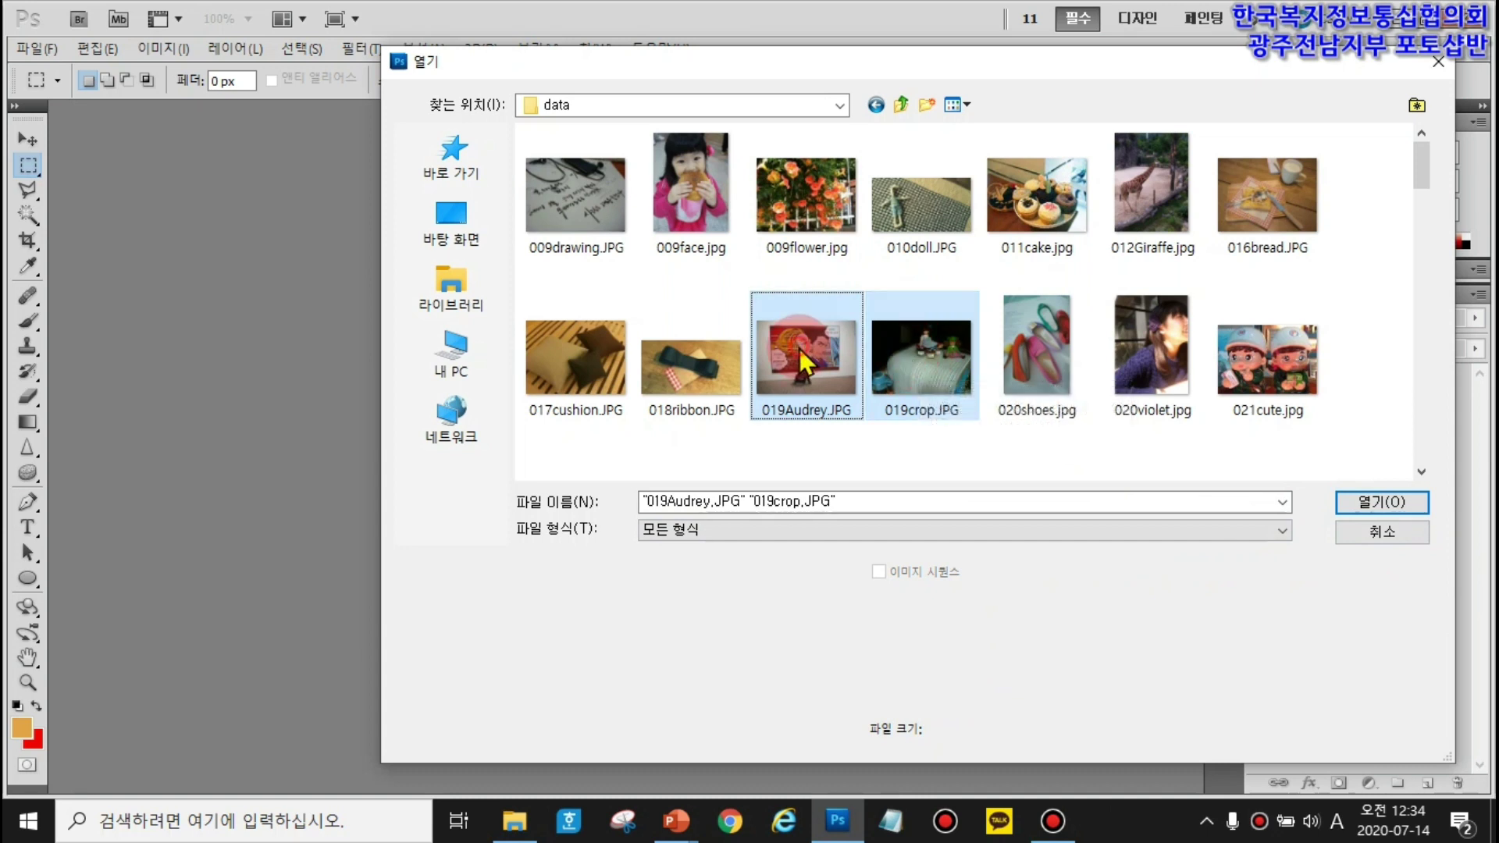
click(804, 361)
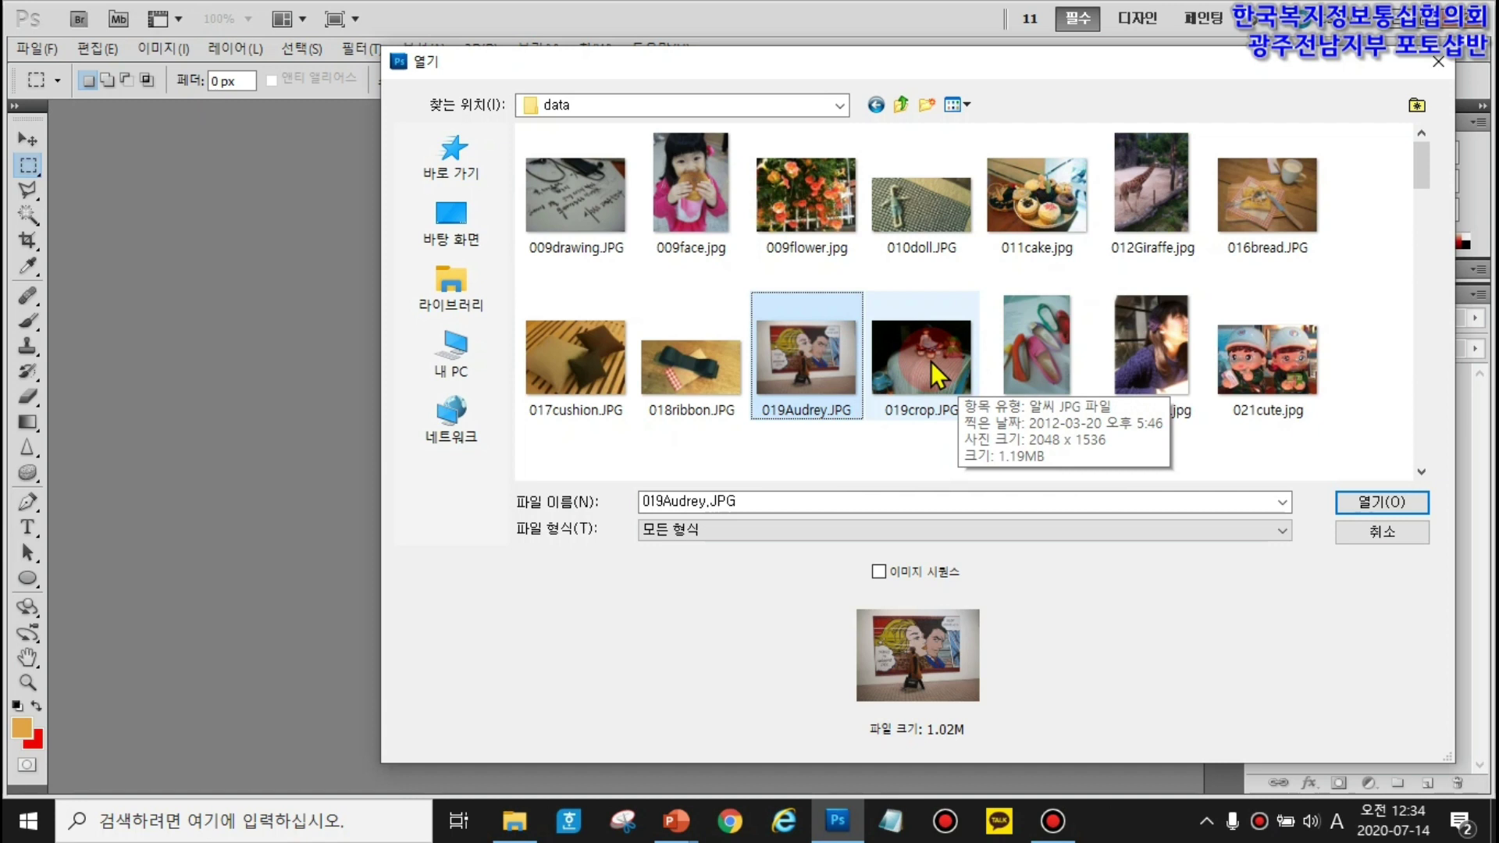
click(937, 317)
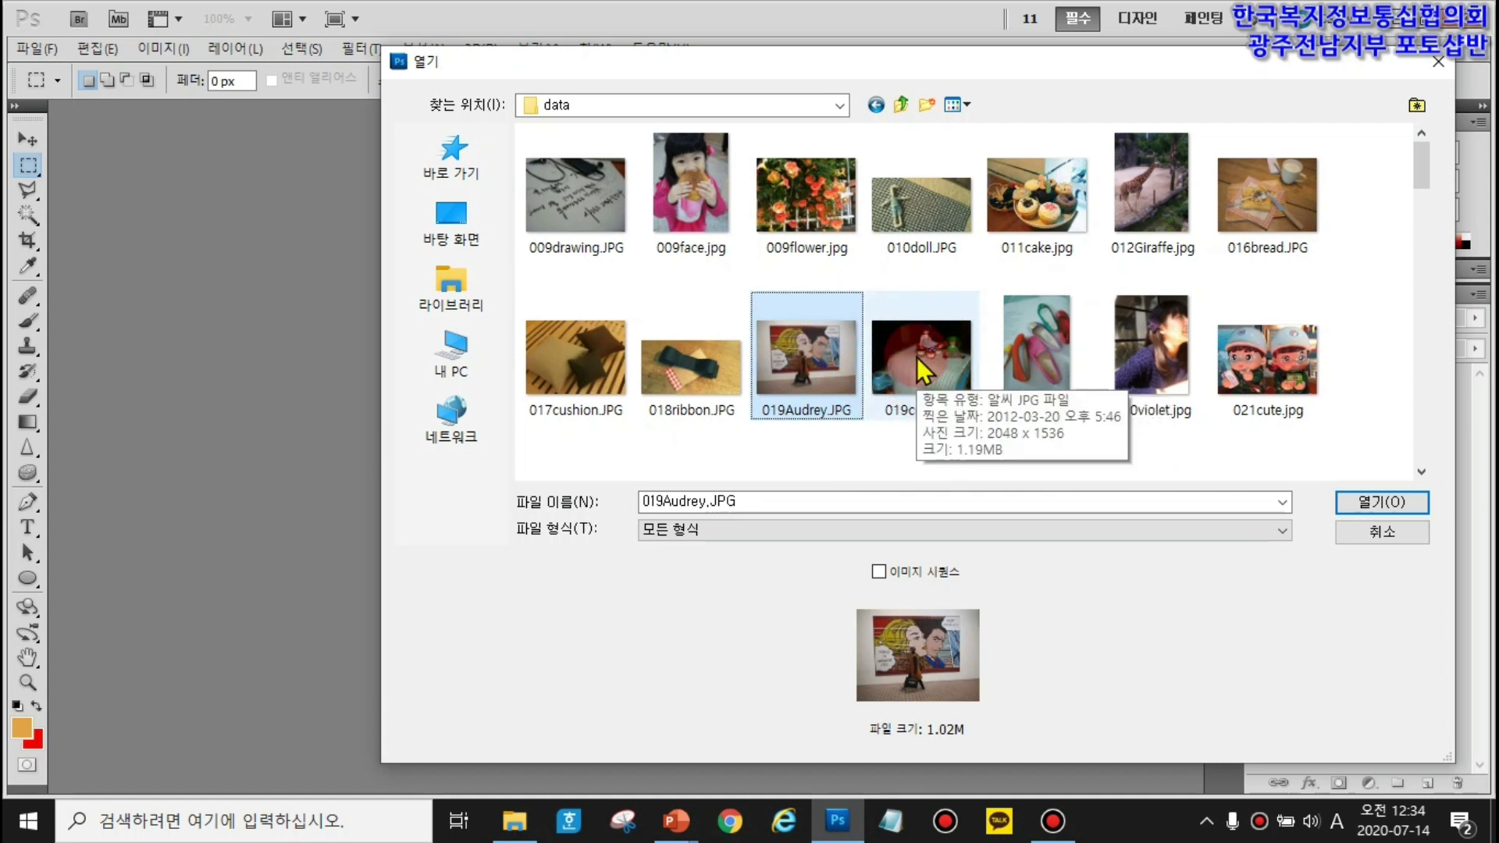
click(894, 344)
click(913, 354)
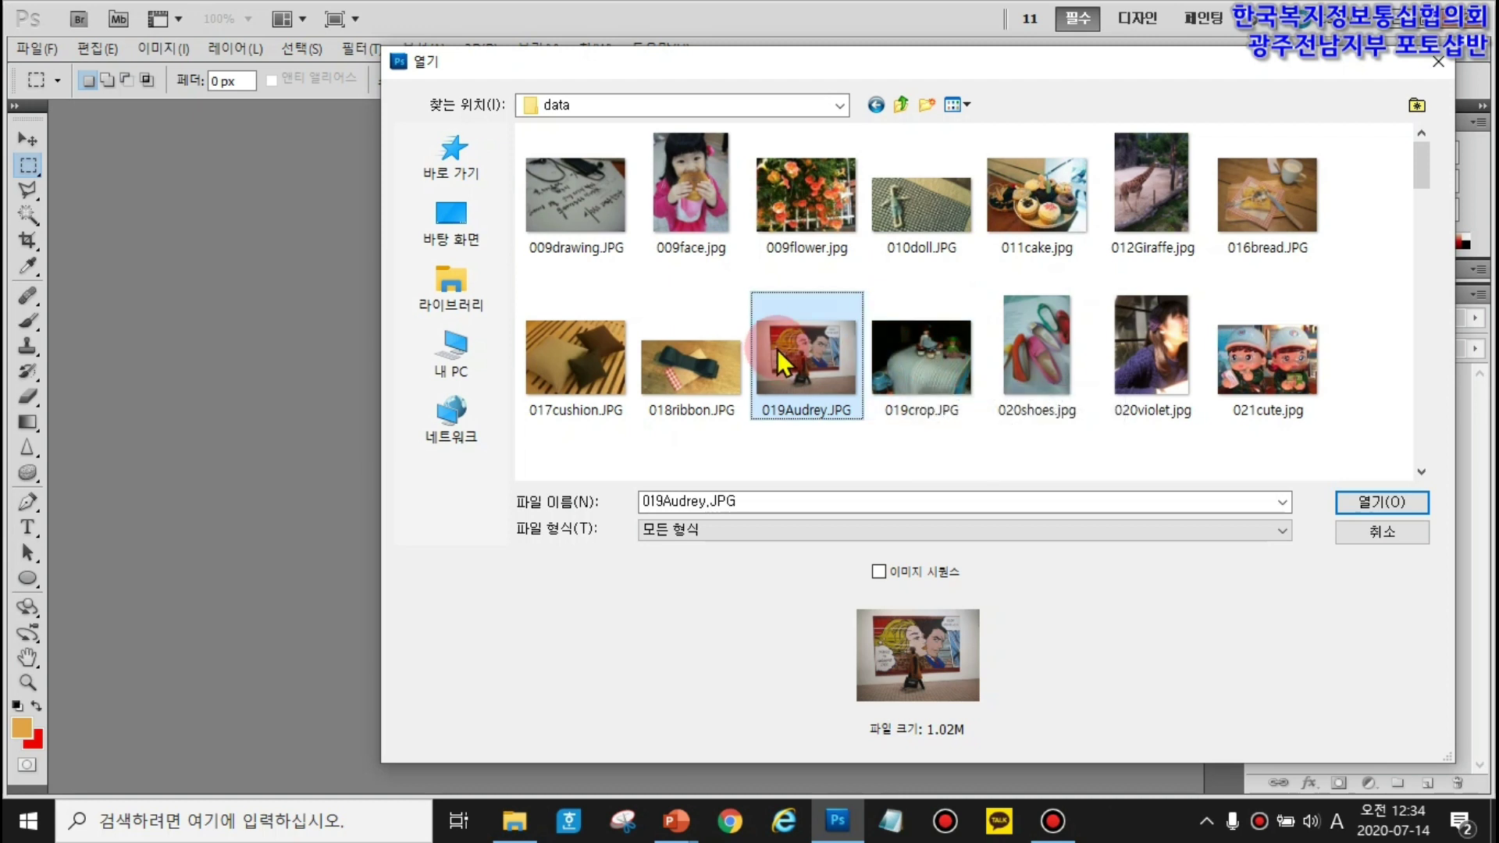
click(898, 334)
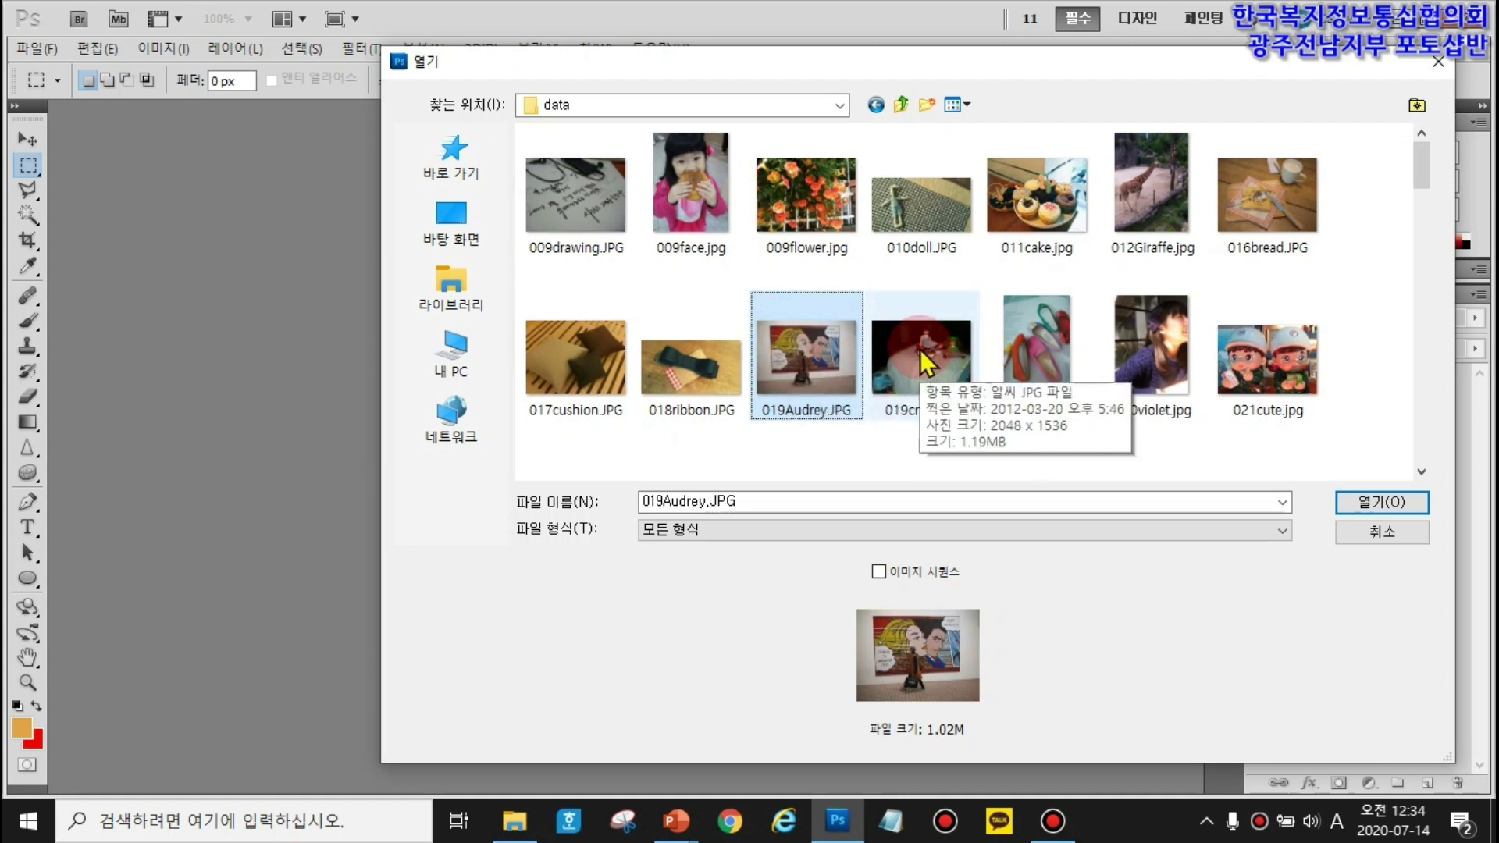
ctrl+click(910, 366)
click(777, 532)
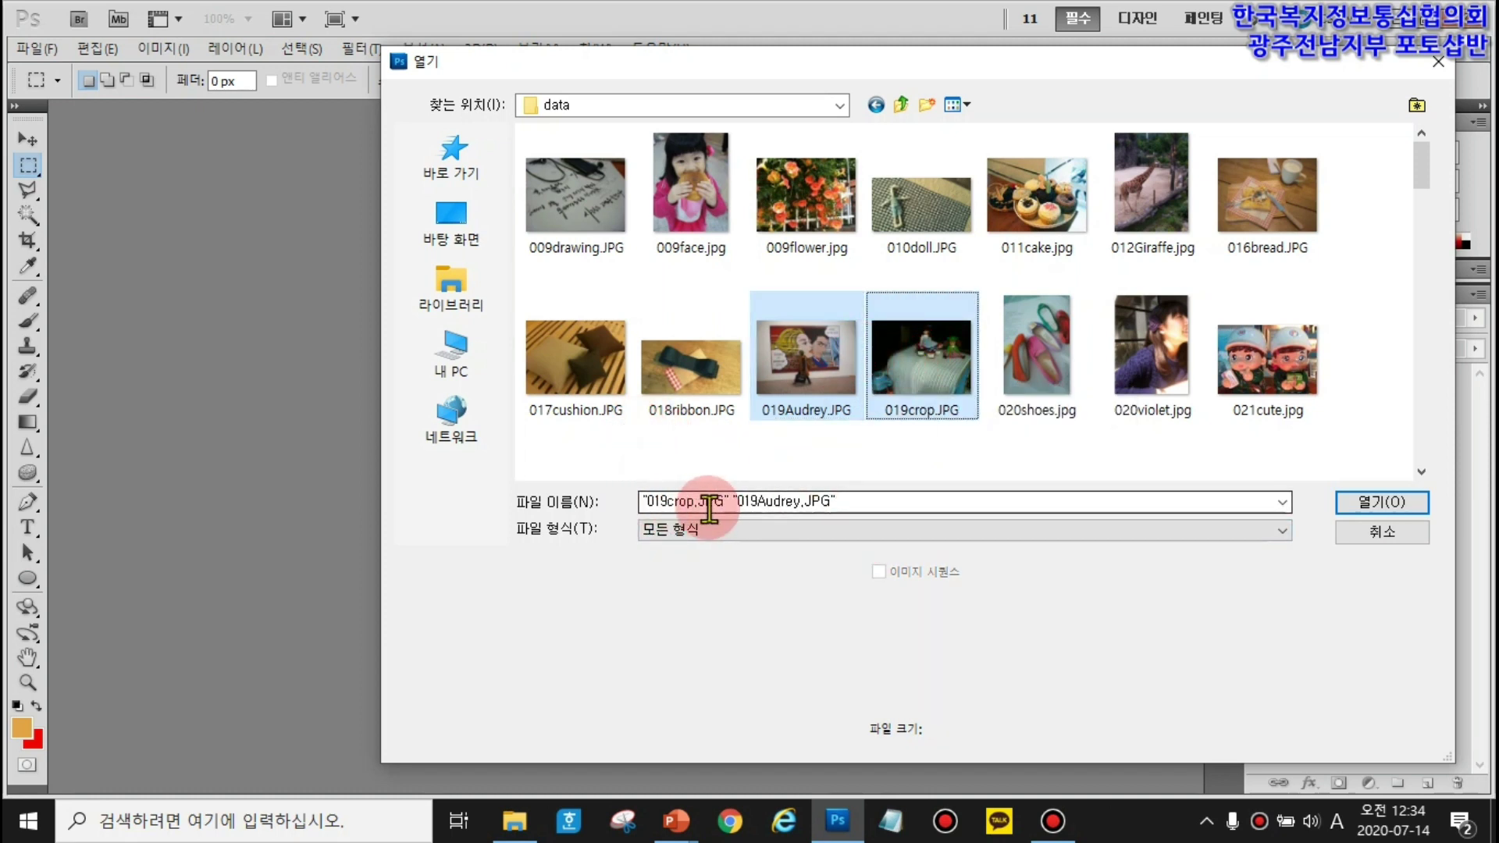
click(845, 504)
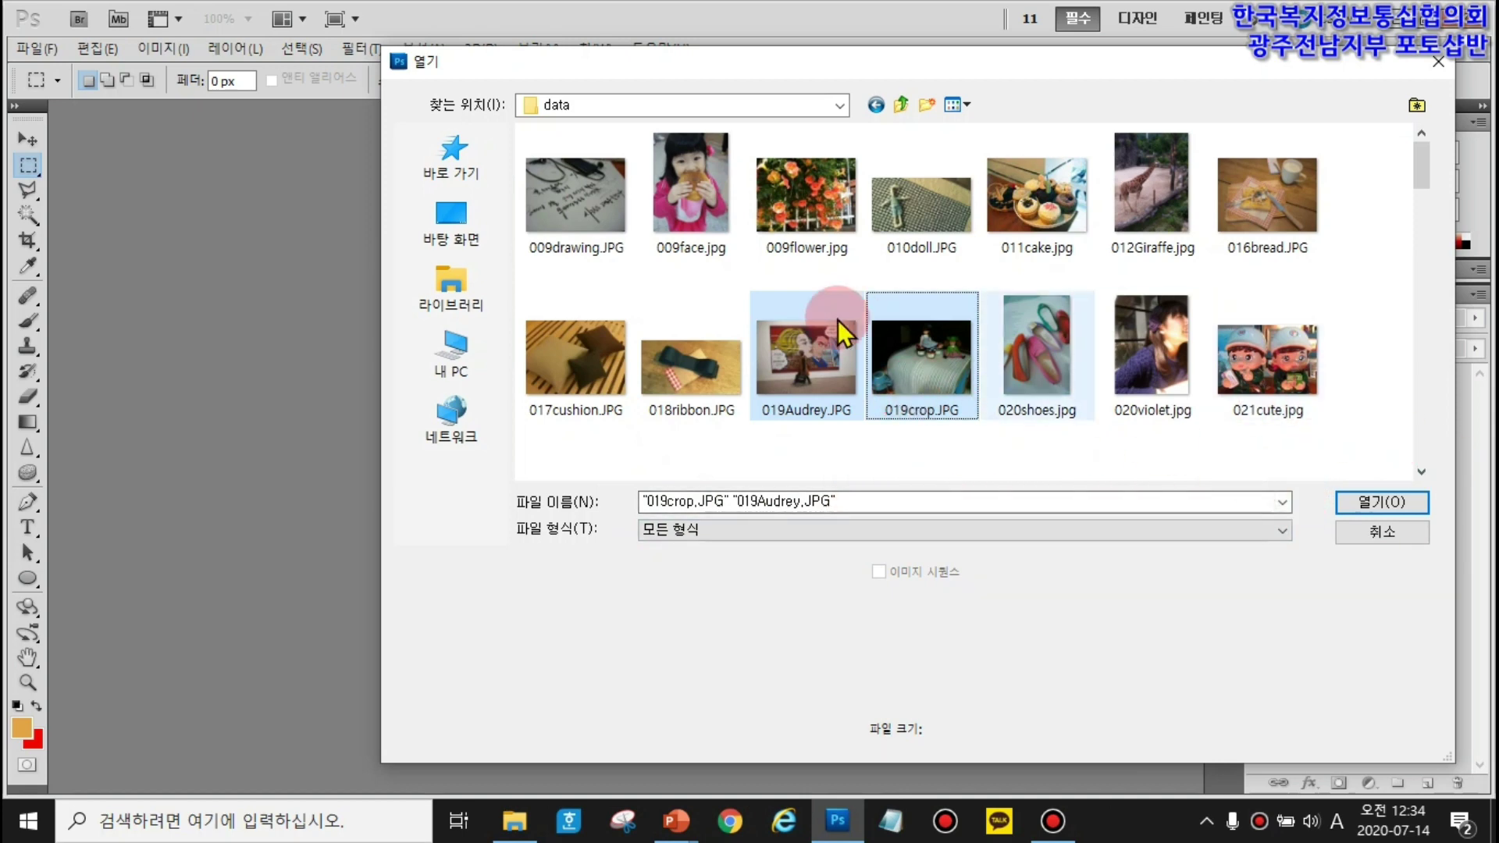
click(1381, 504)
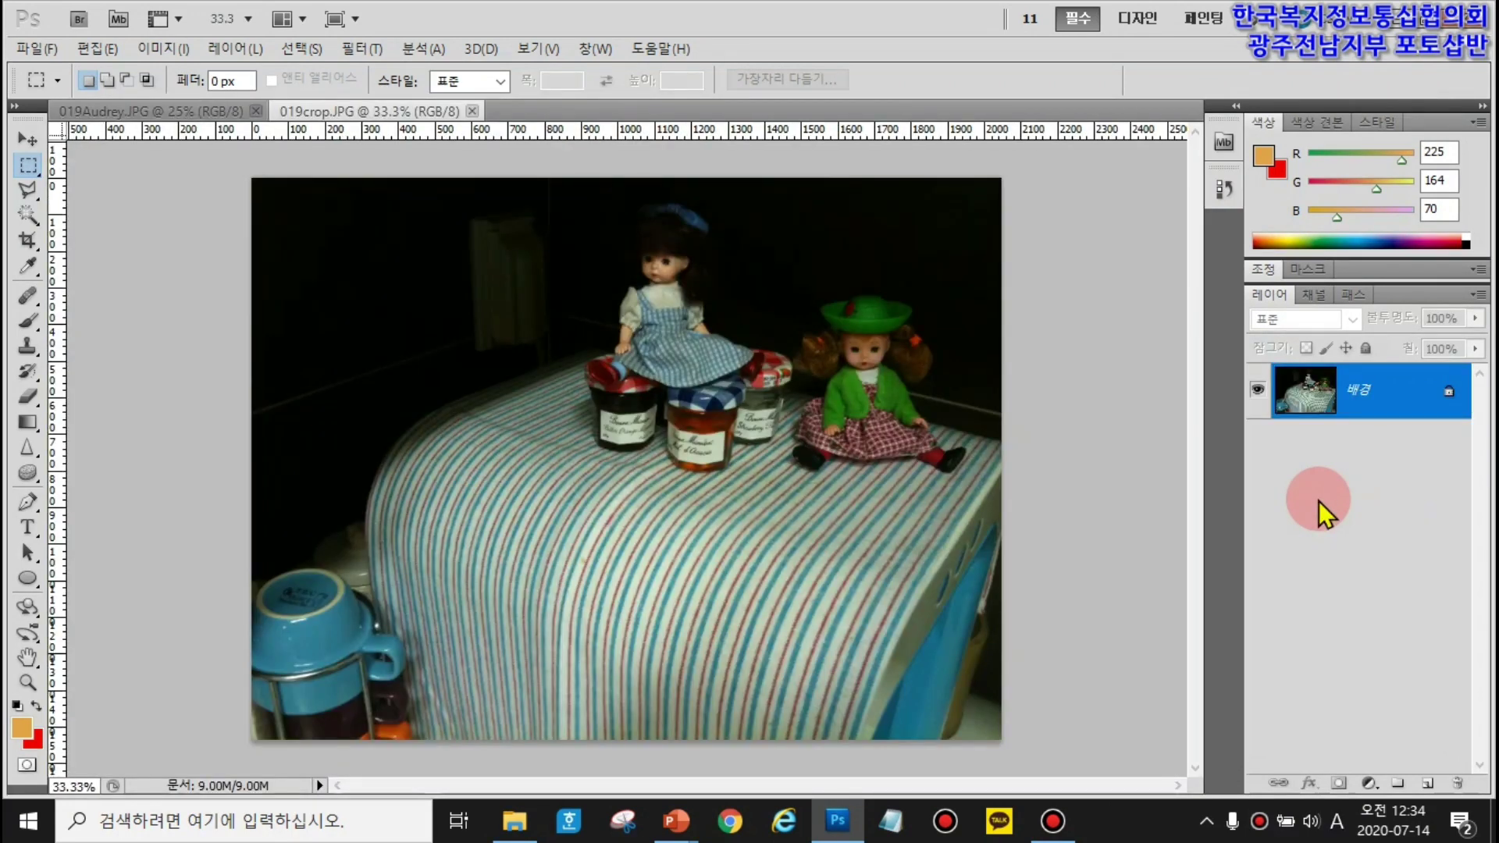
- Activate the Move tool, detach both images into floating windows and reposition the 019Audrey.JPG window toward the upper left
drag(75, 115, 117, 125)
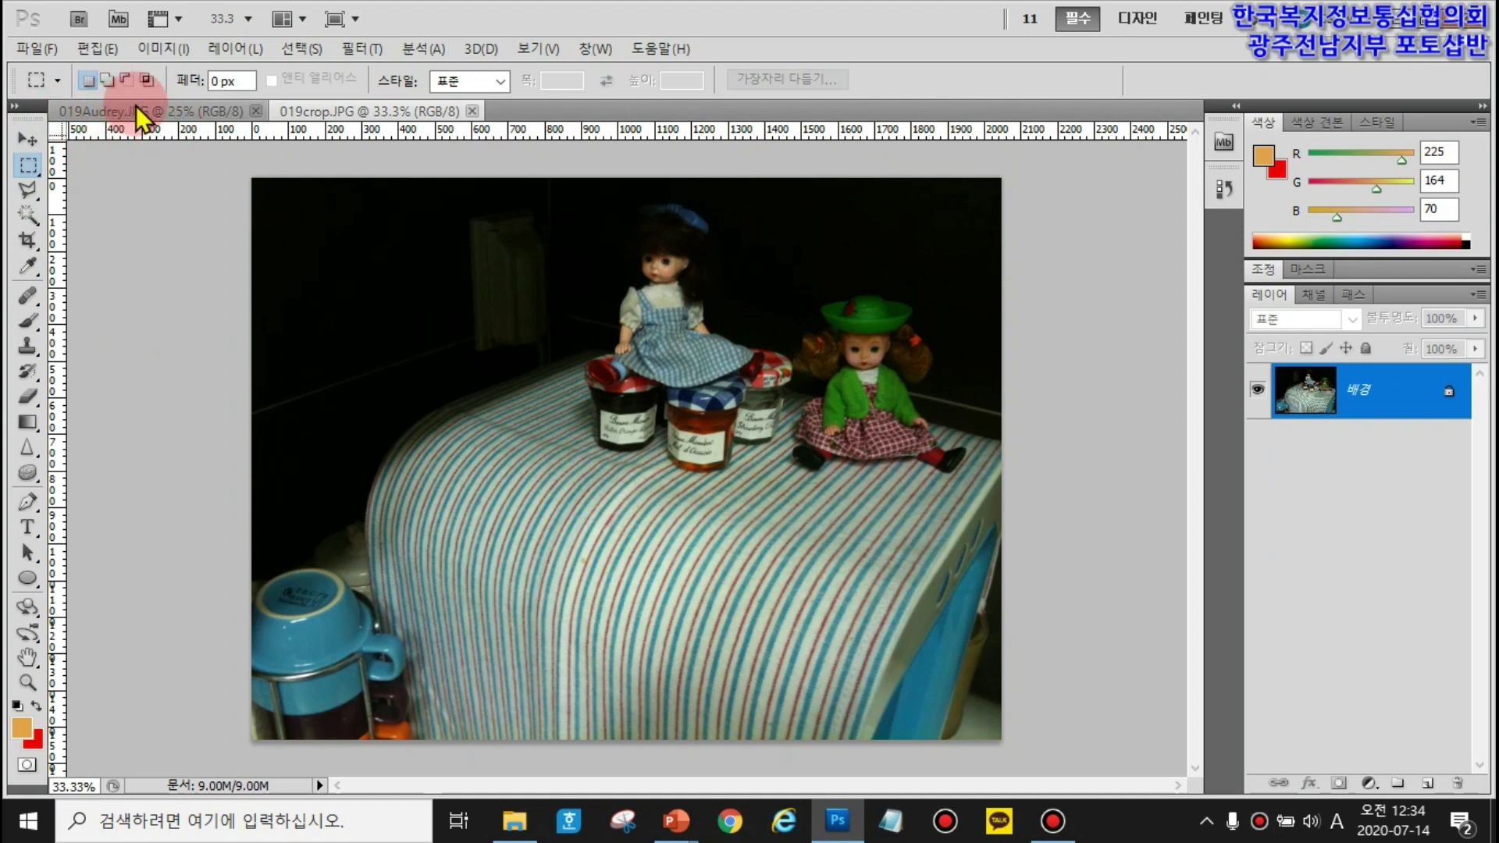
click(355, 116)
drag(358, 121, 84, 84)
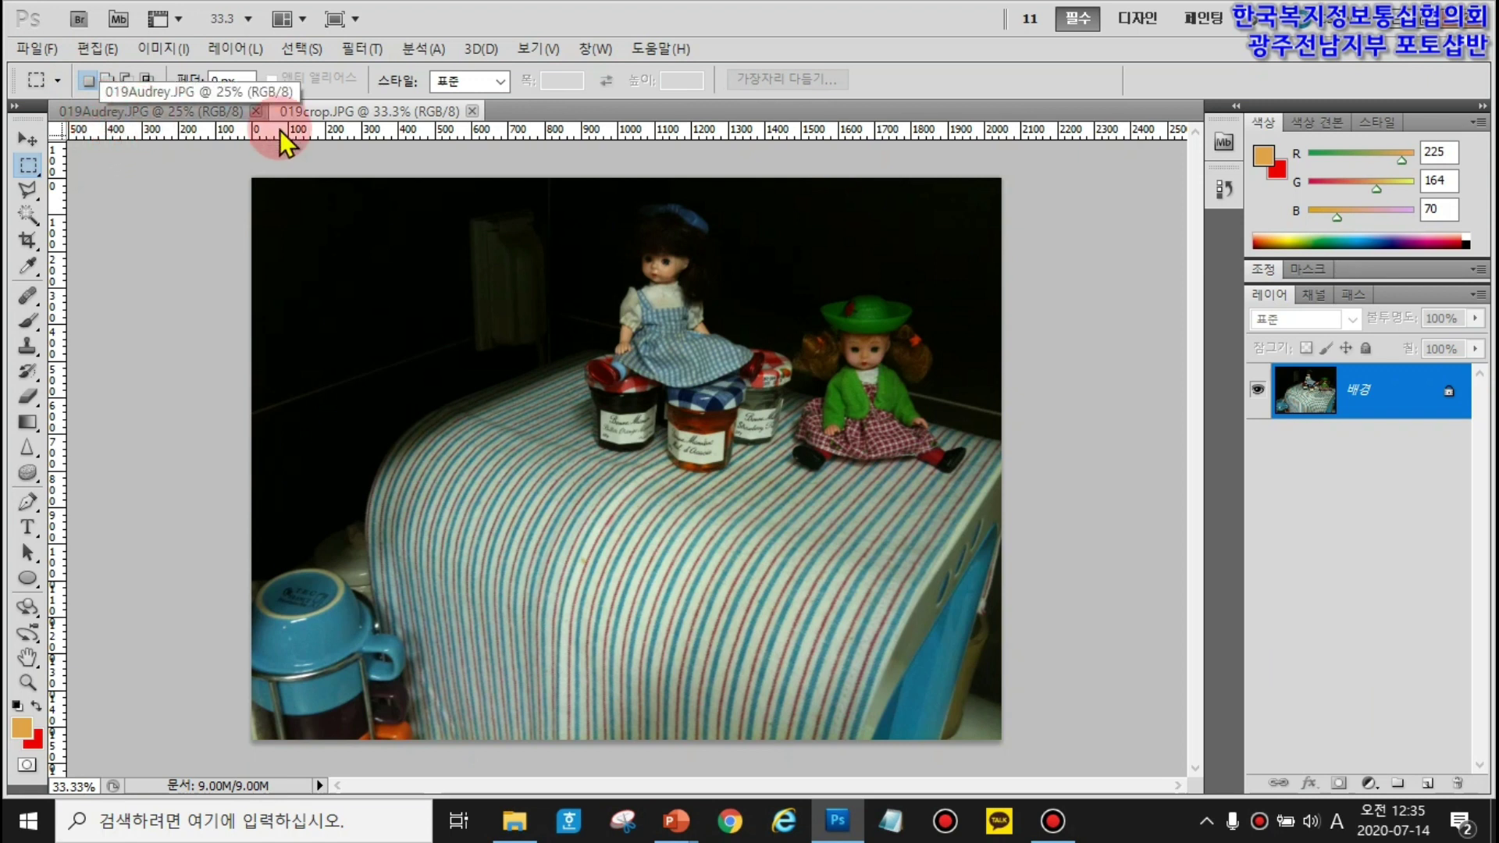
click(29, 139)
drag(478, 110, 427, 117)
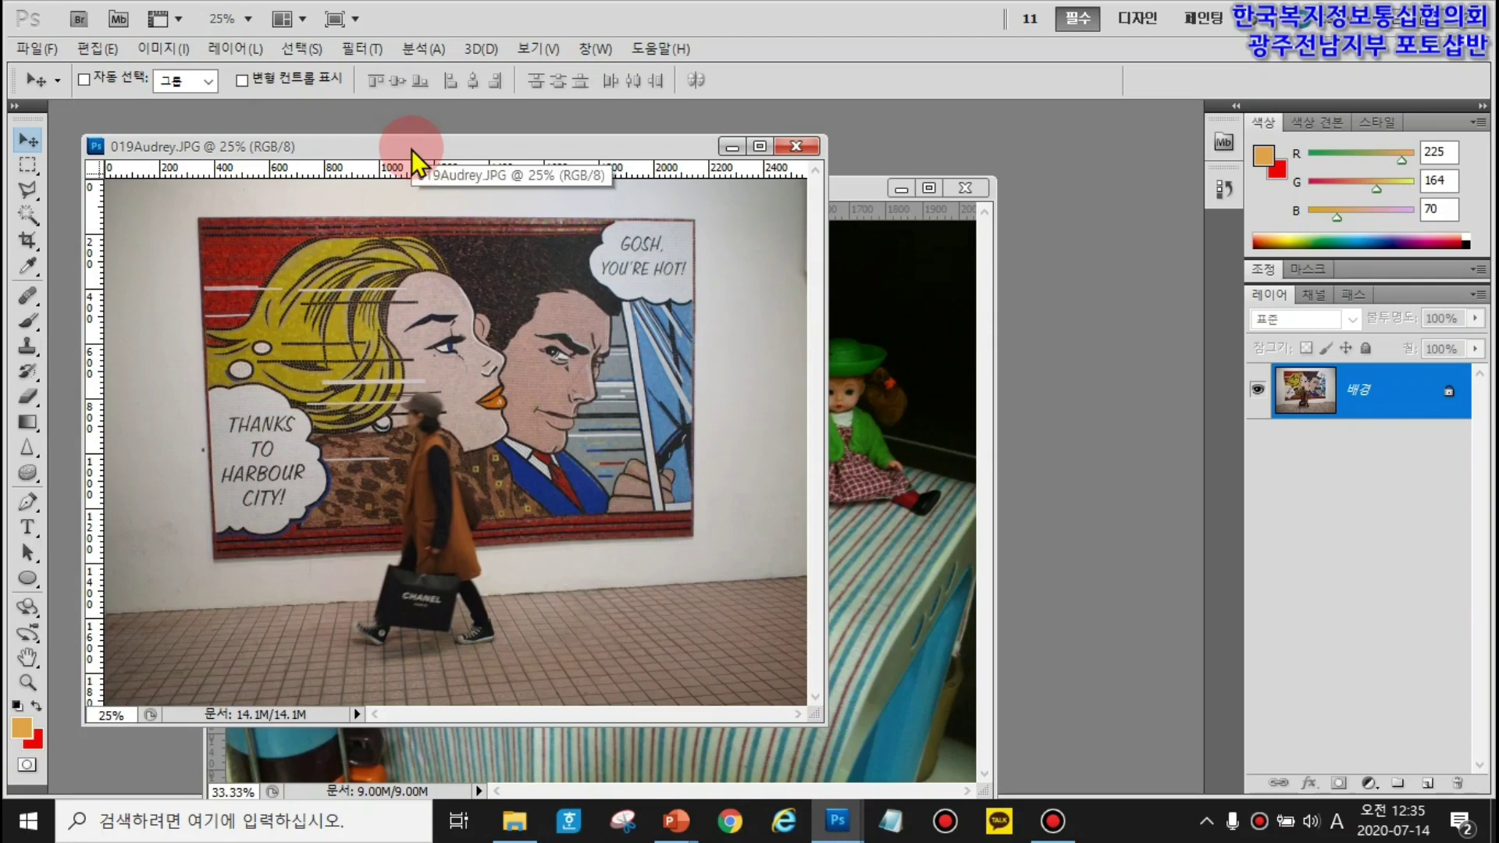
drag(410, 146, 344, 129)
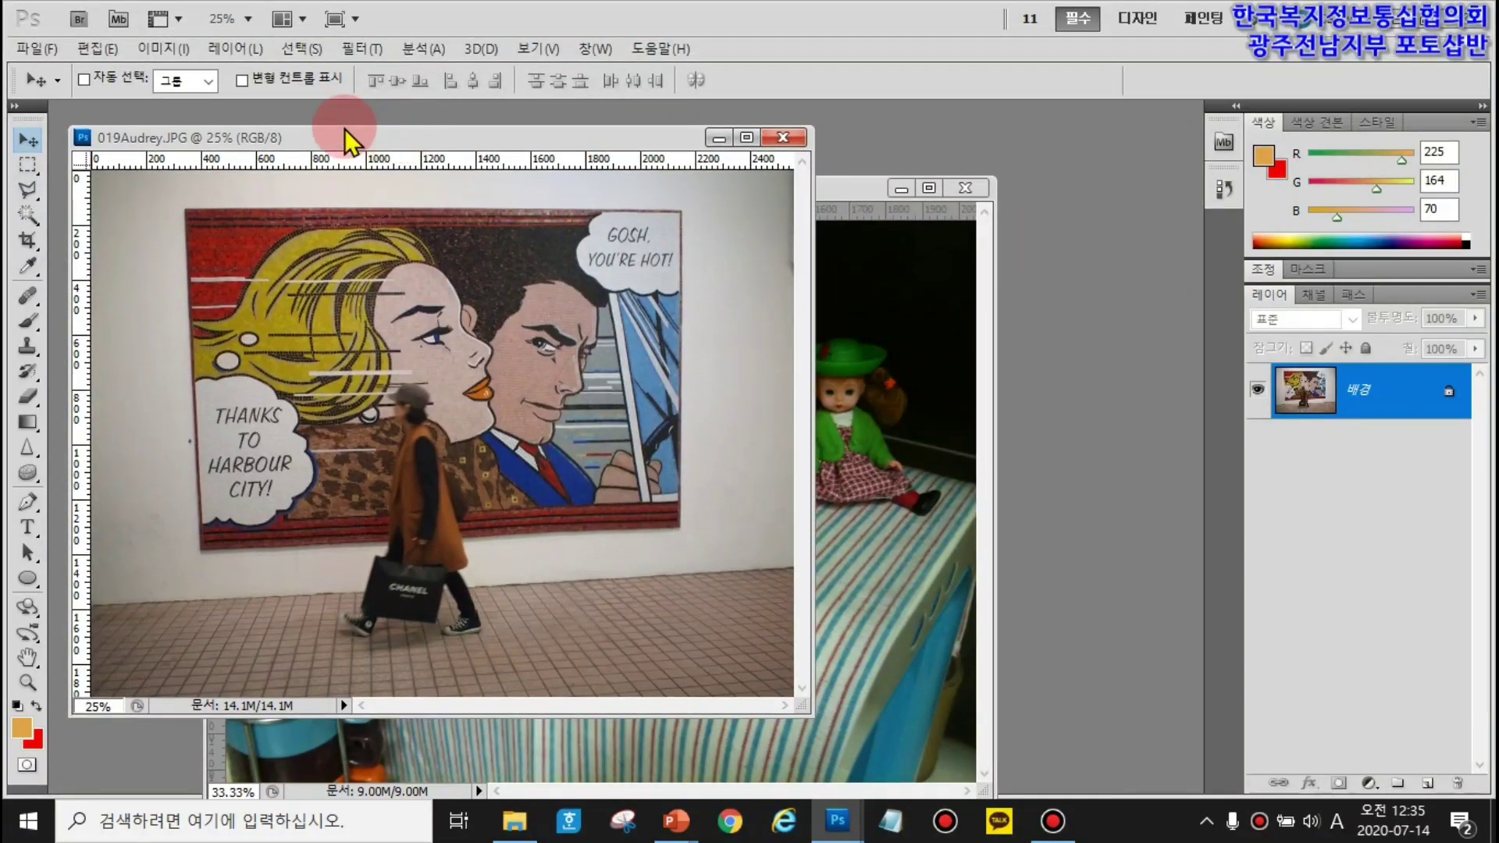
- Consolidate all floating image windows into one tabbed window
click(303, 19)
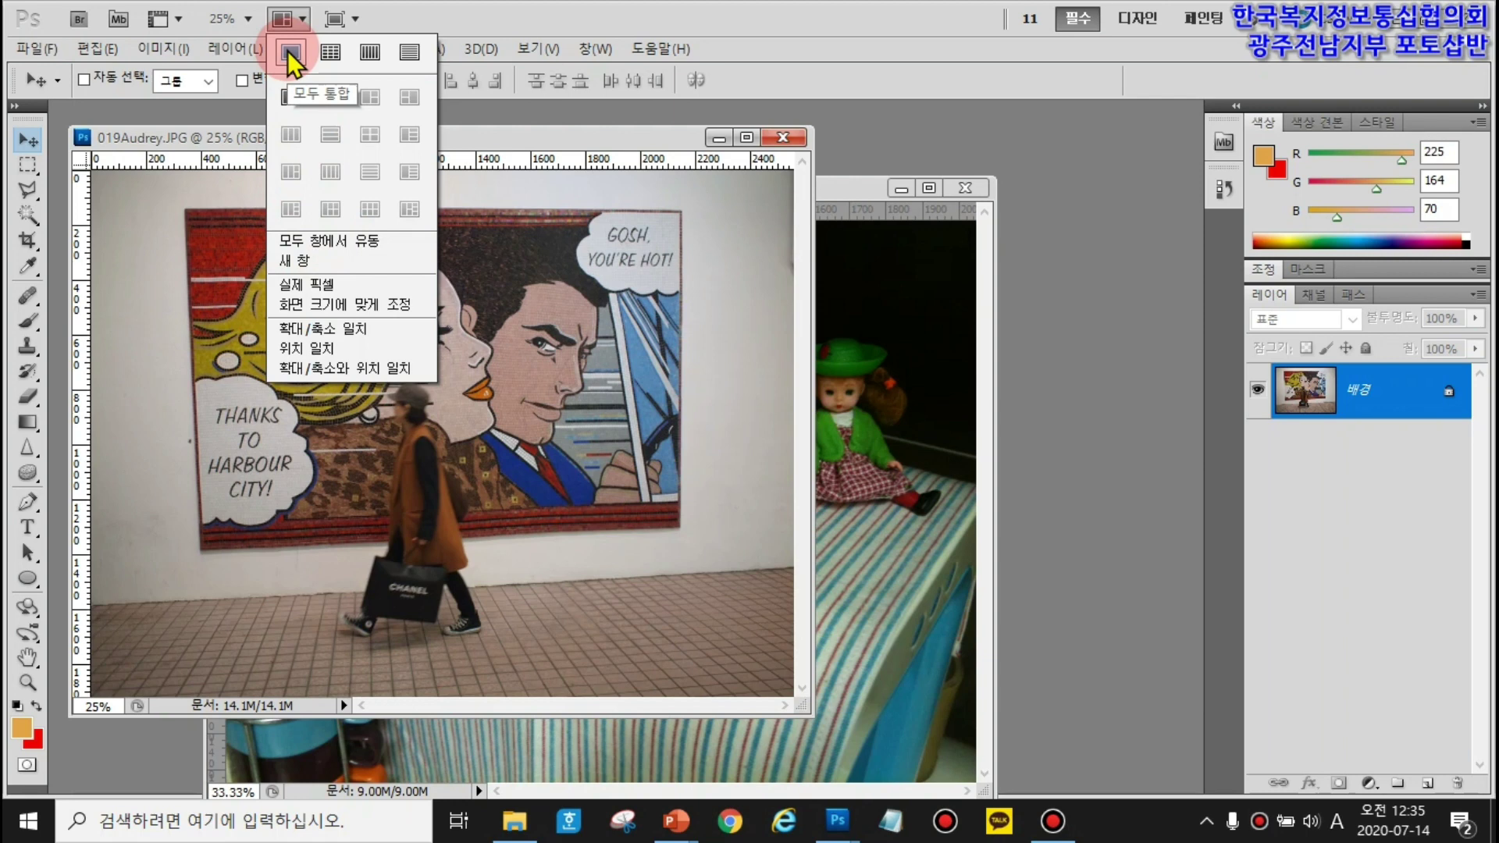
click(331, 241)
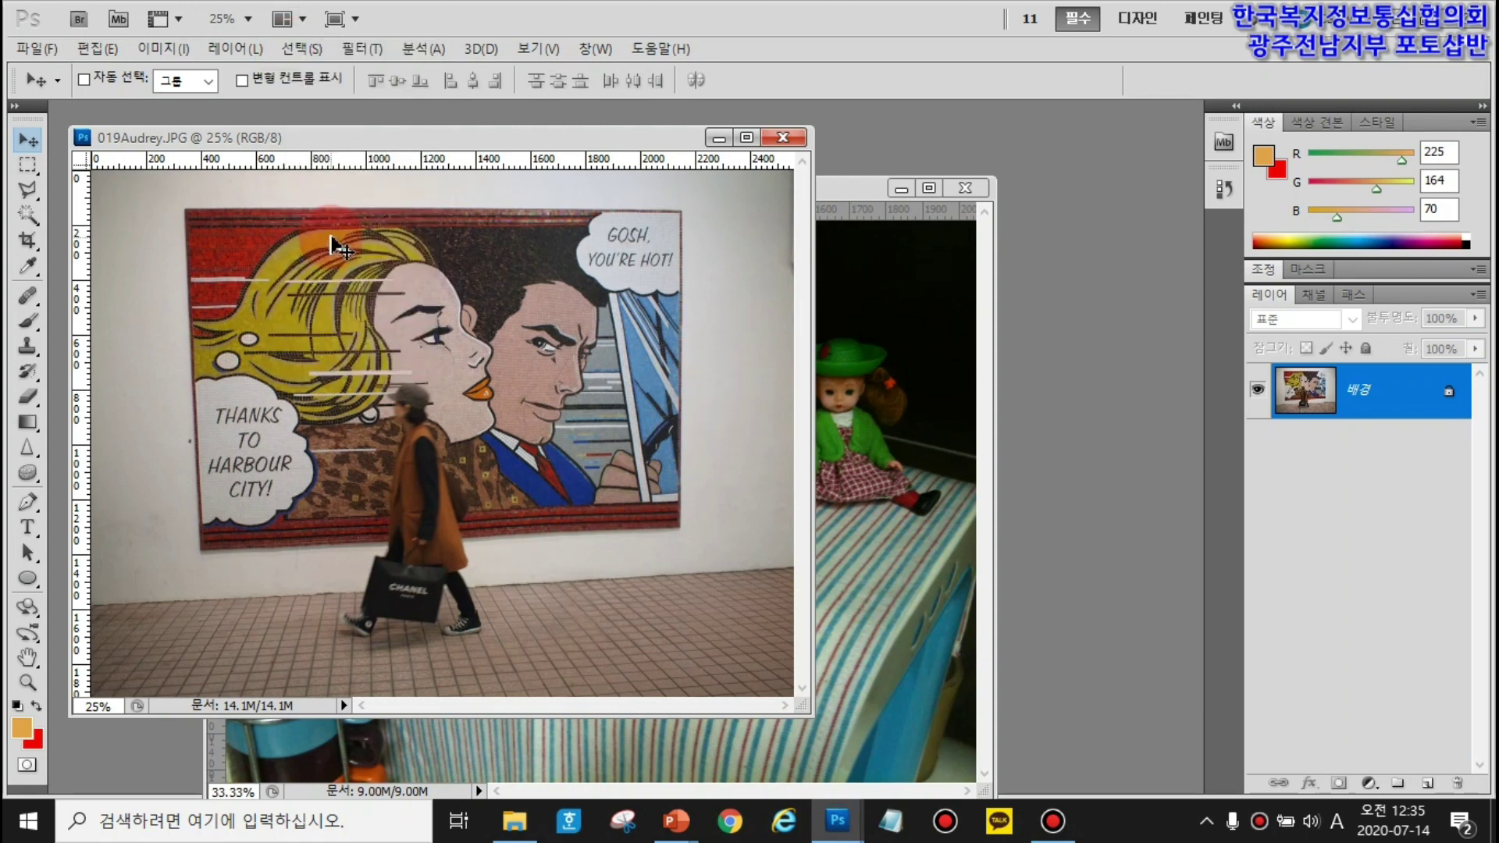
click(301, 18)
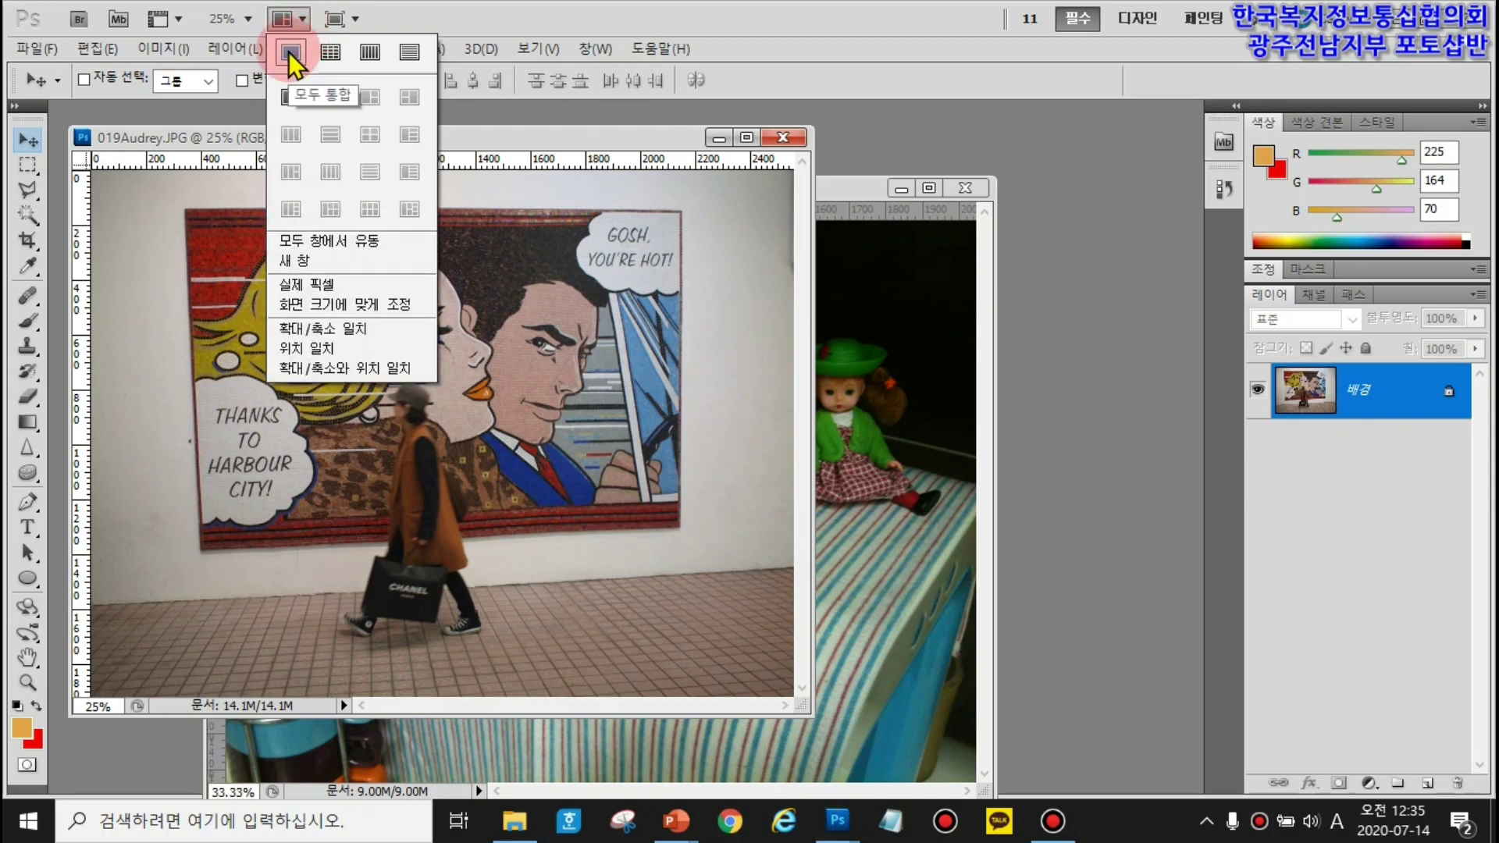
click(289, 51)
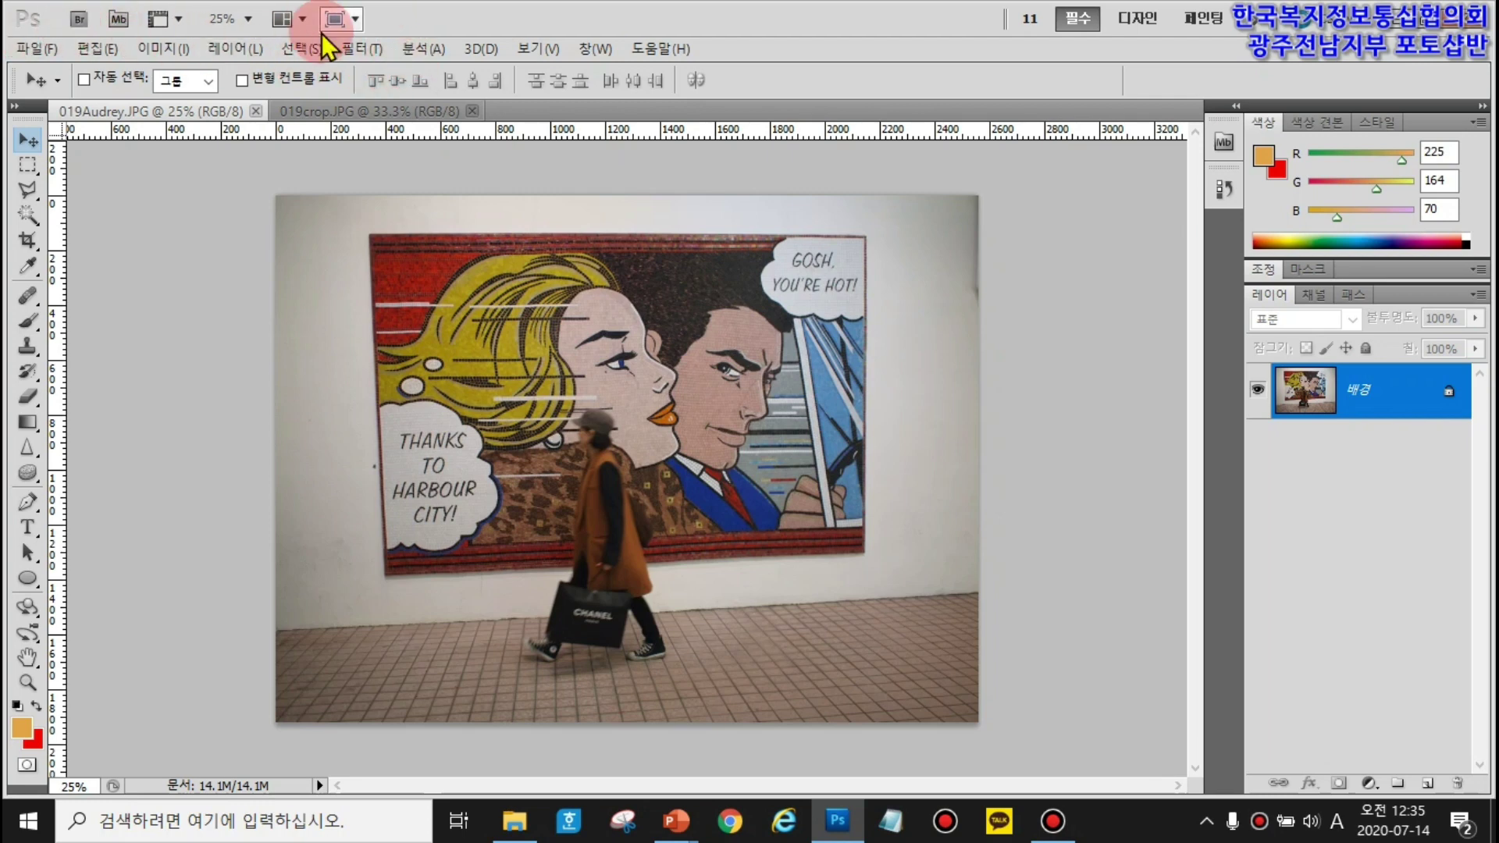
- Float all open images in separate windows, and consolidate them all back to tabs
click(597, 50)
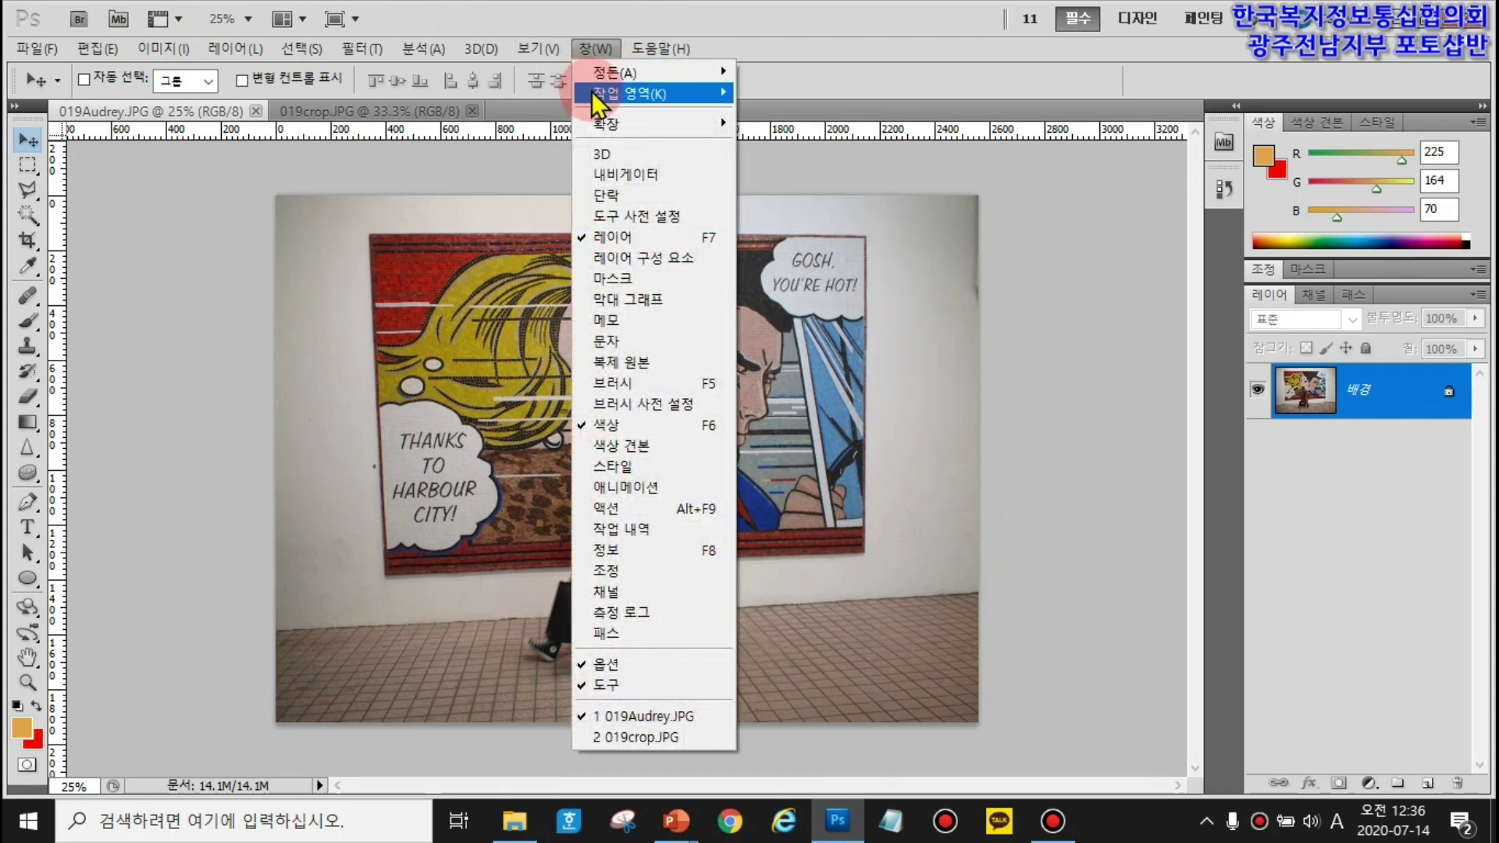
mouse_move(638, 68)
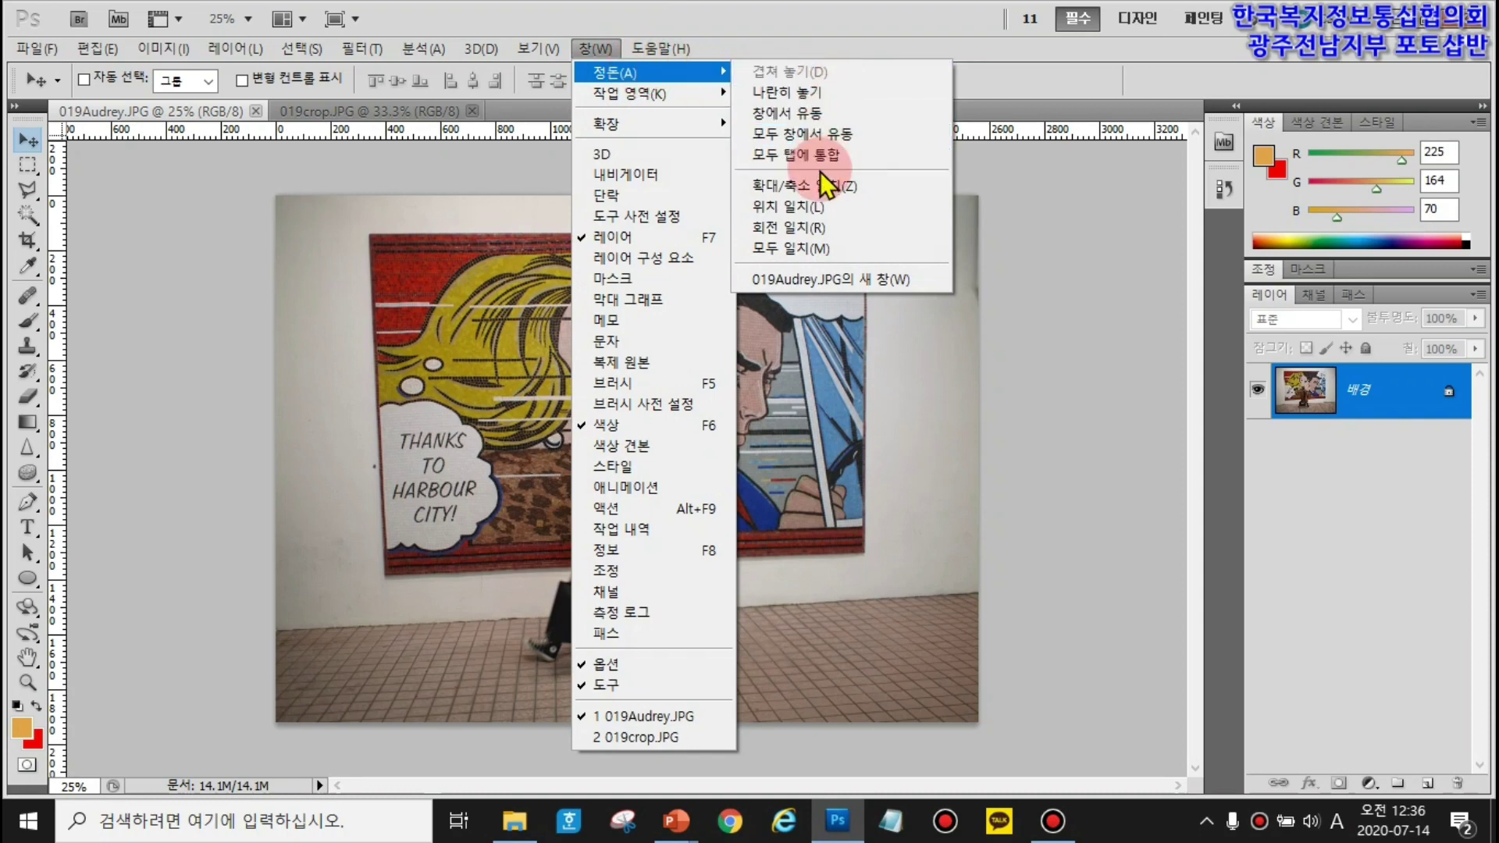
click(794, 140)
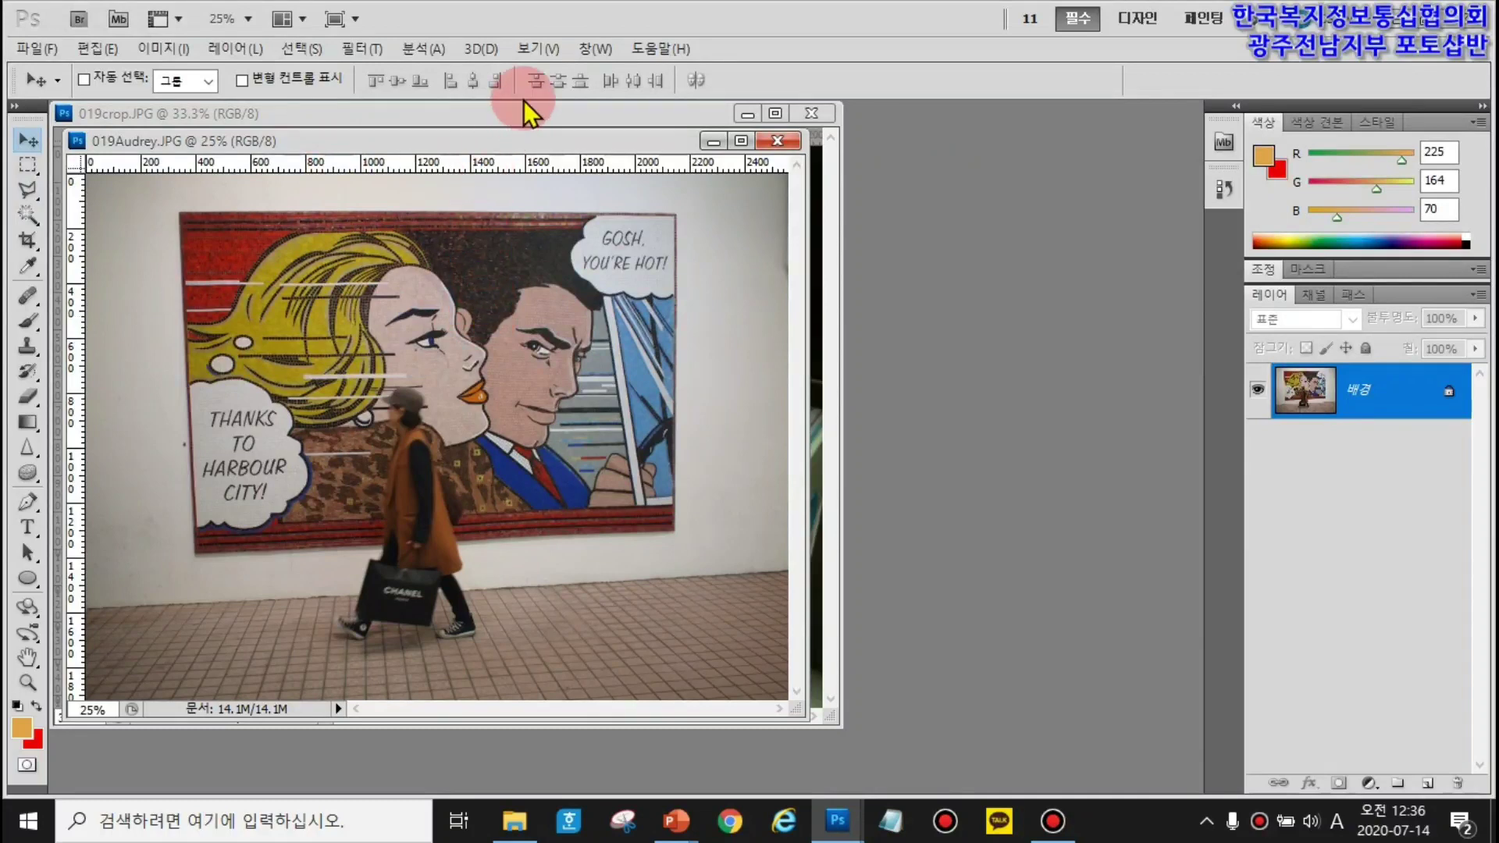
click(589, 50)
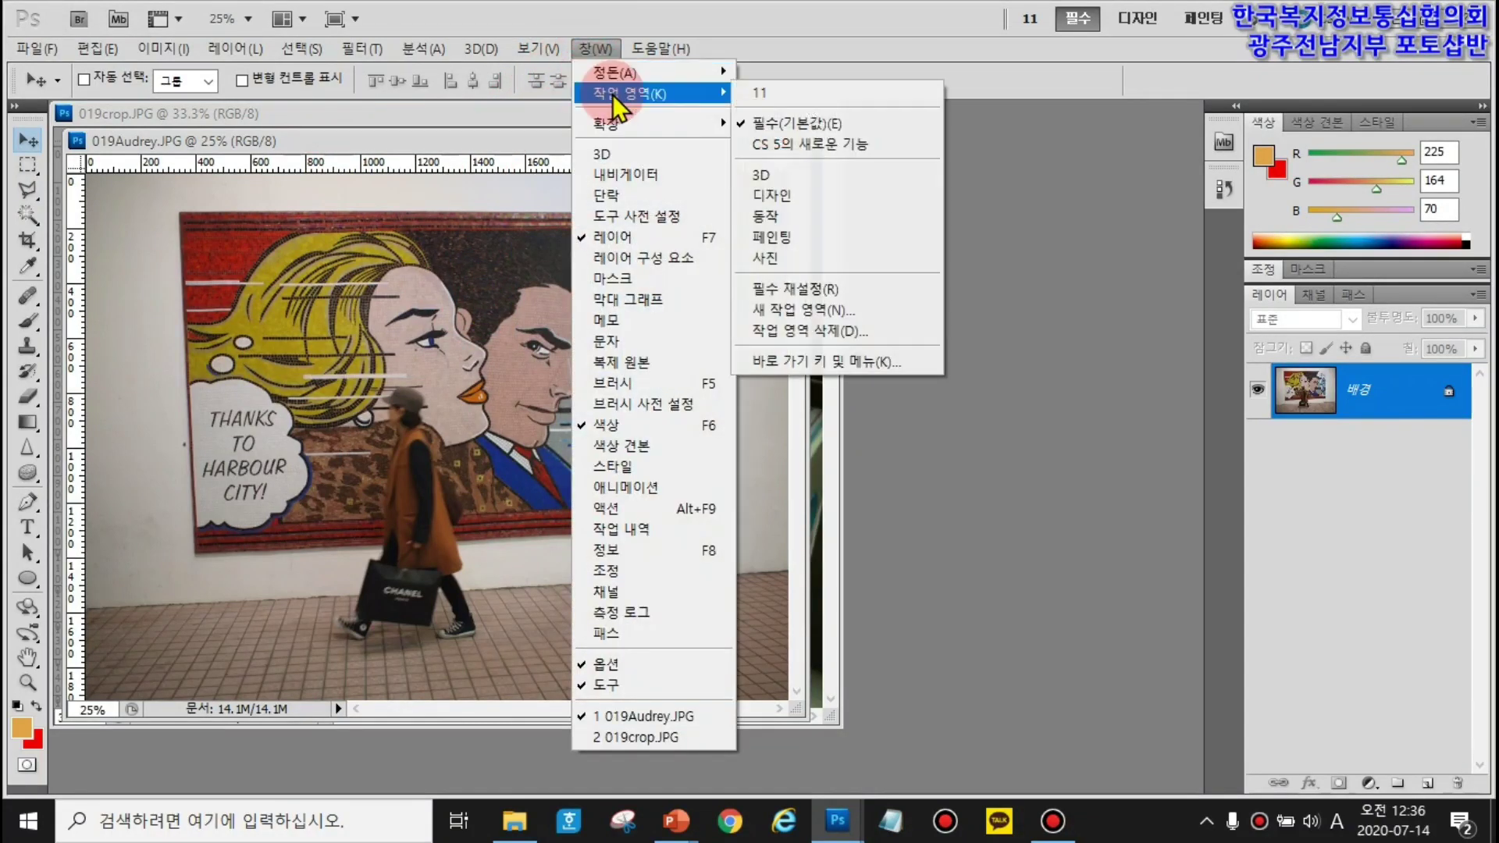
mouse_move(628, 74)
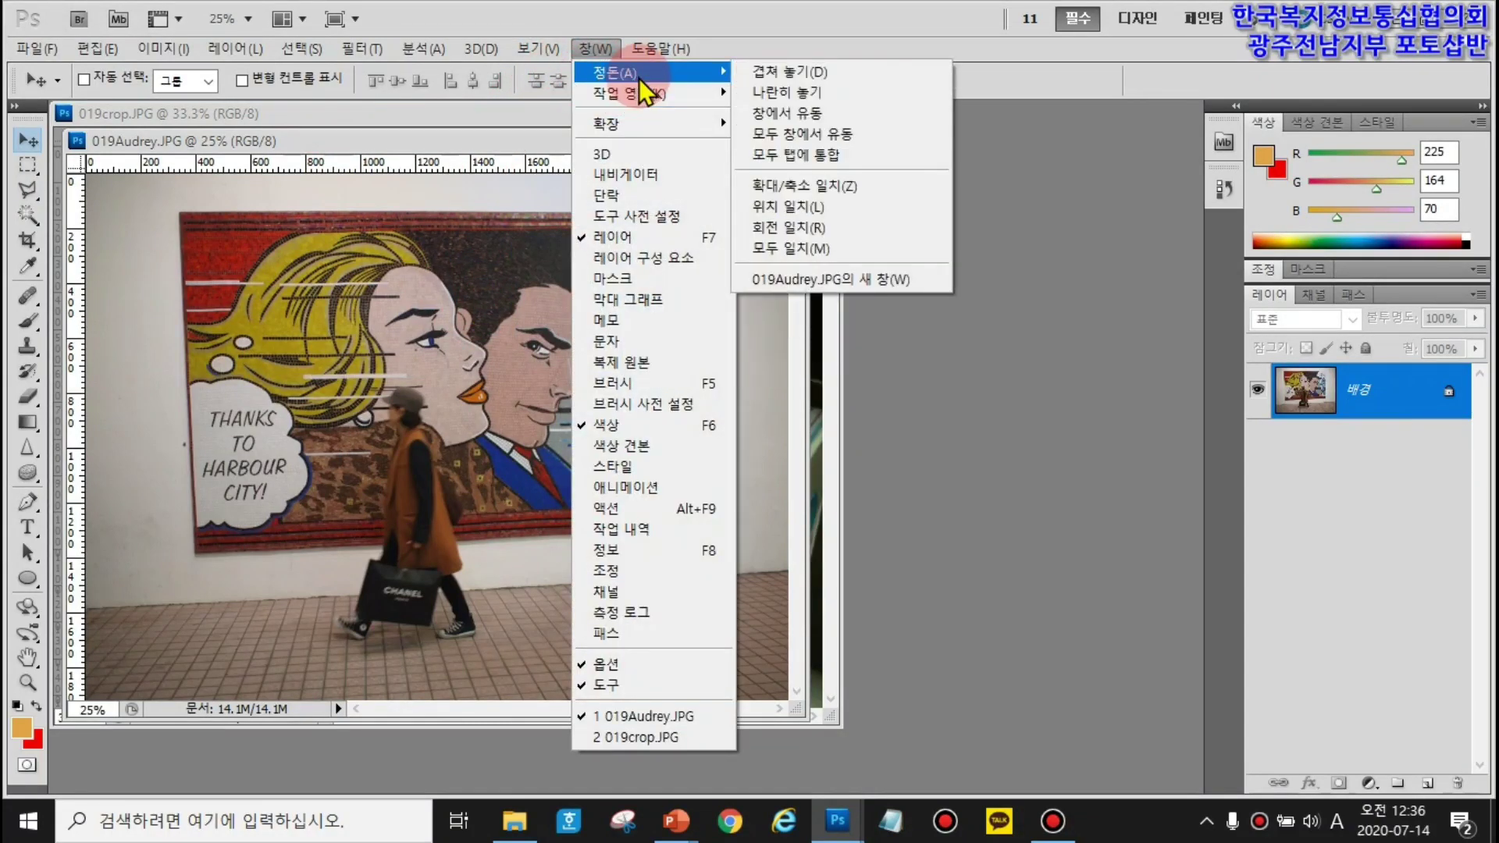
click(806, 159)
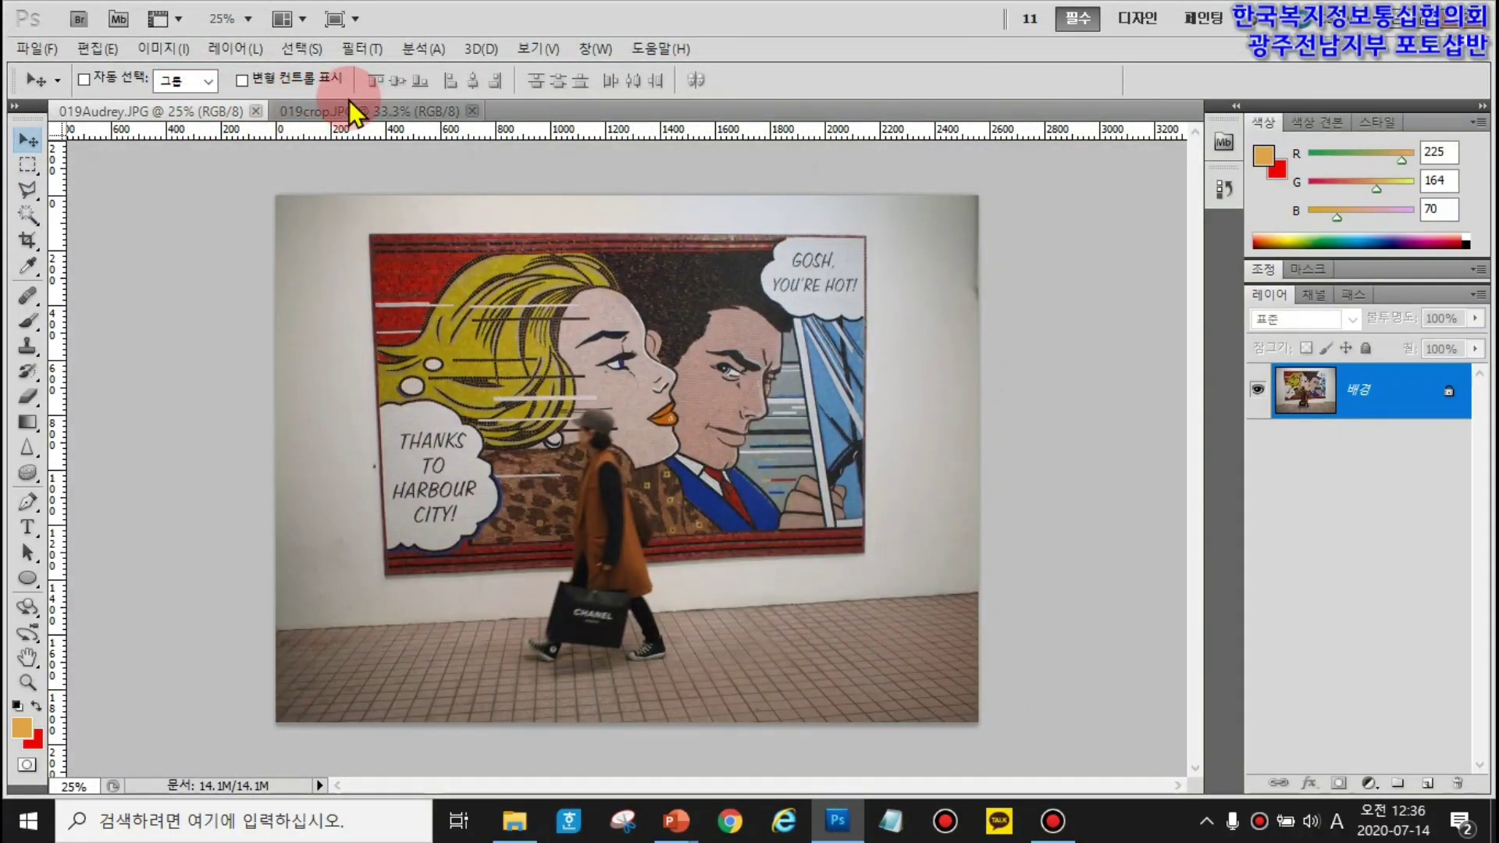
- Switch back and forth between the two image tabs, finishing with 019crop.JPG as the active document
click(234, 111)
click(312, 116)
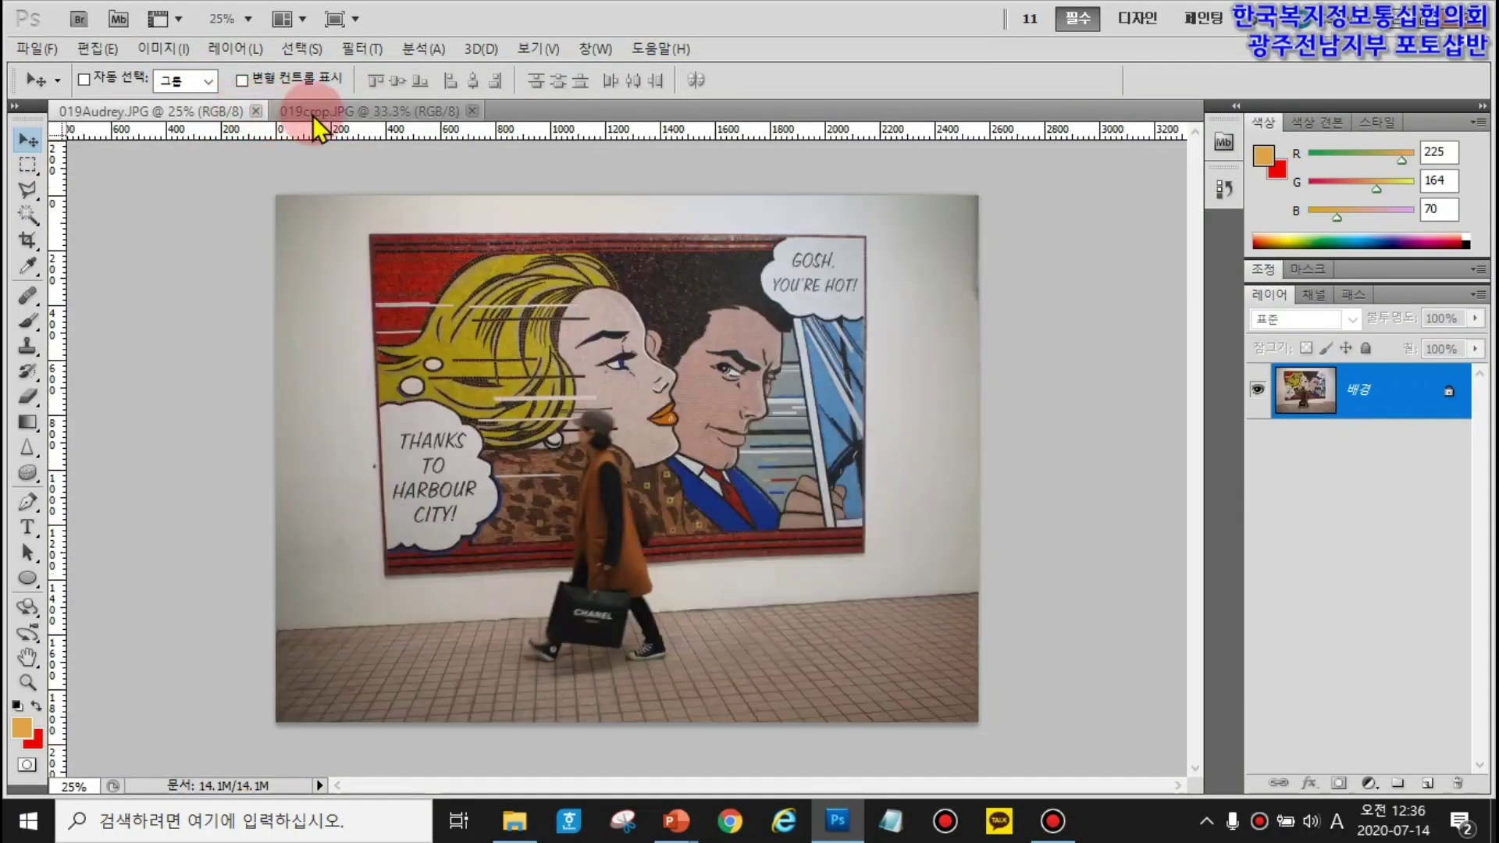
click(309, 117)
click(207, 110)
click(315, 117)
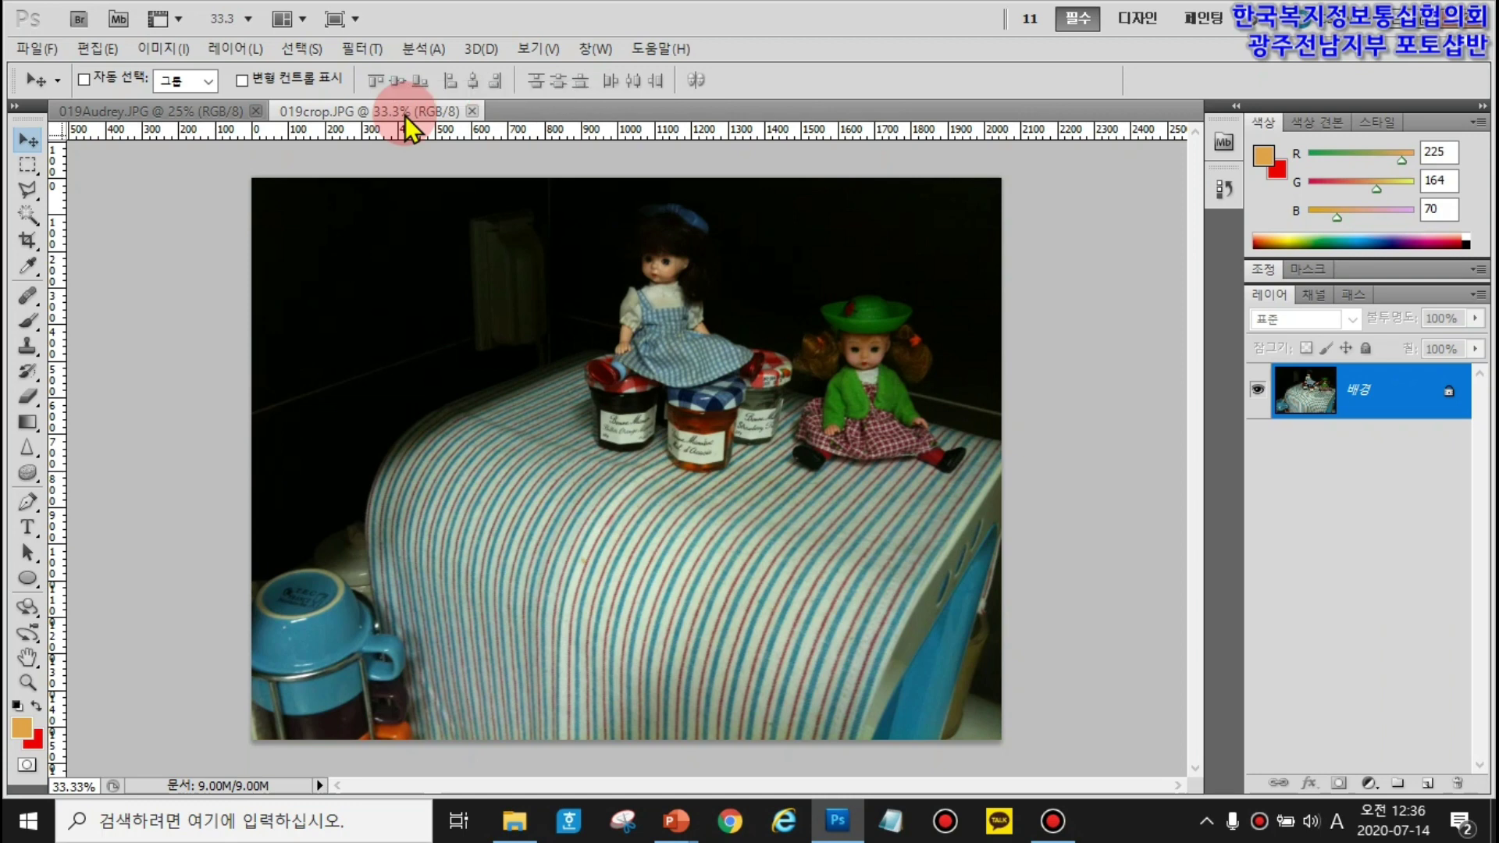
- Inspect the two dolls and the jam jars in 019crop.JPG at 100%, and fit the whole image on screen
key(ctrl+1)
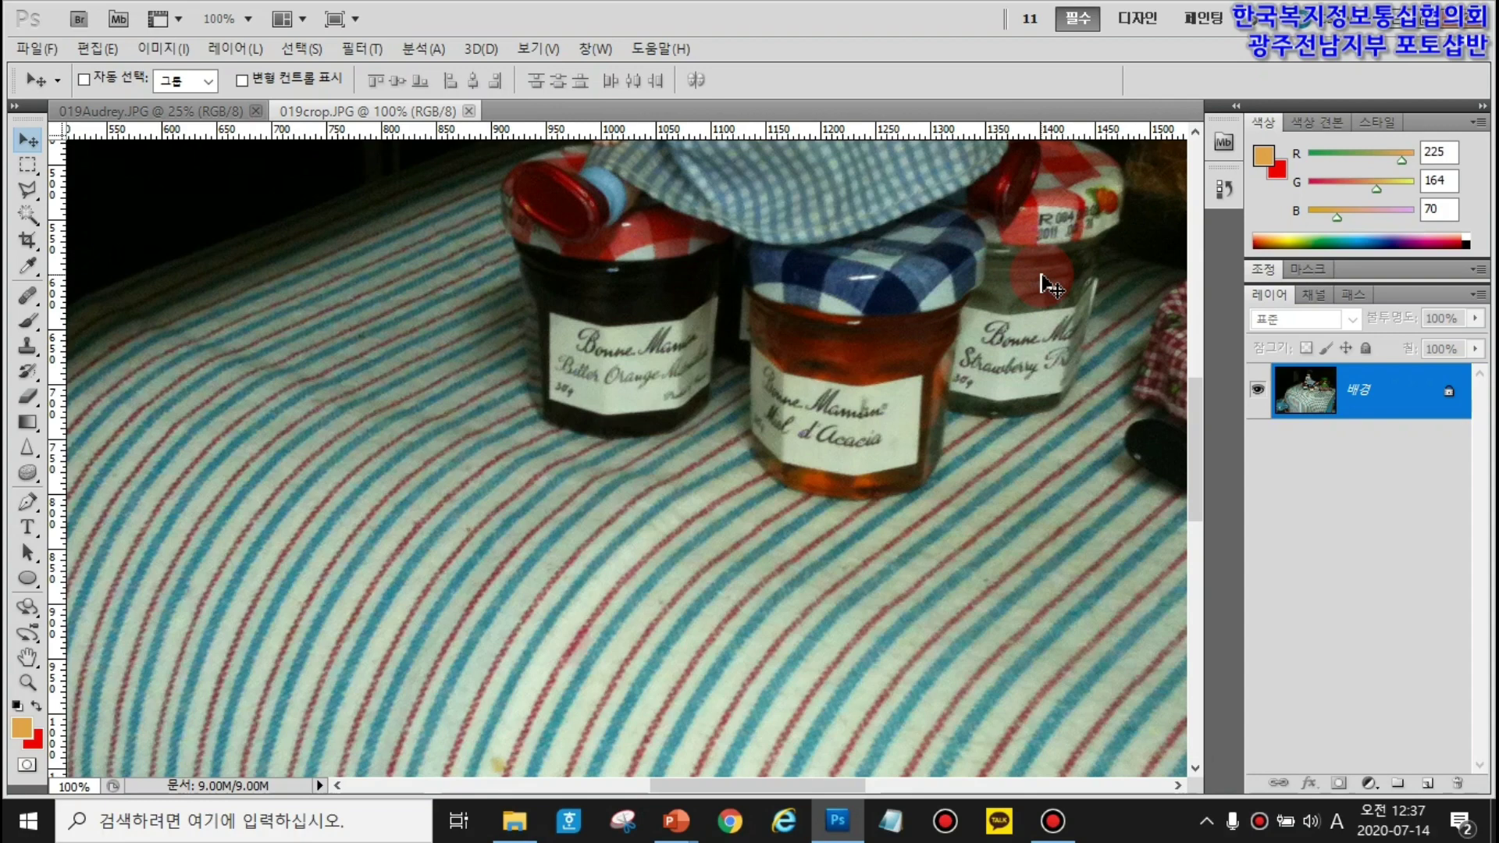
drag(1044, 277, 644, 587)
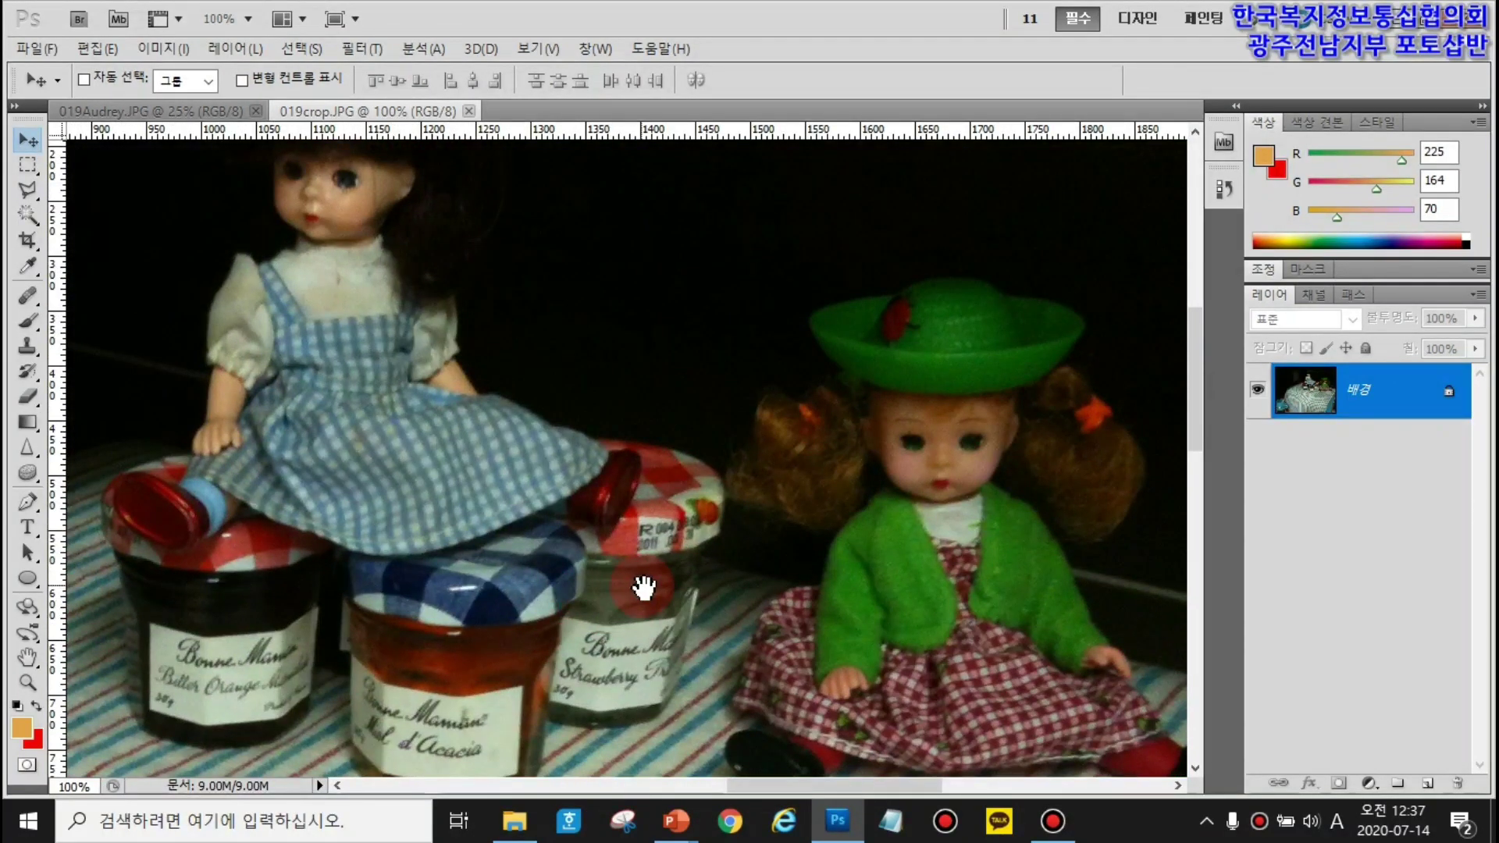
drag(687, 502, 760, 478)
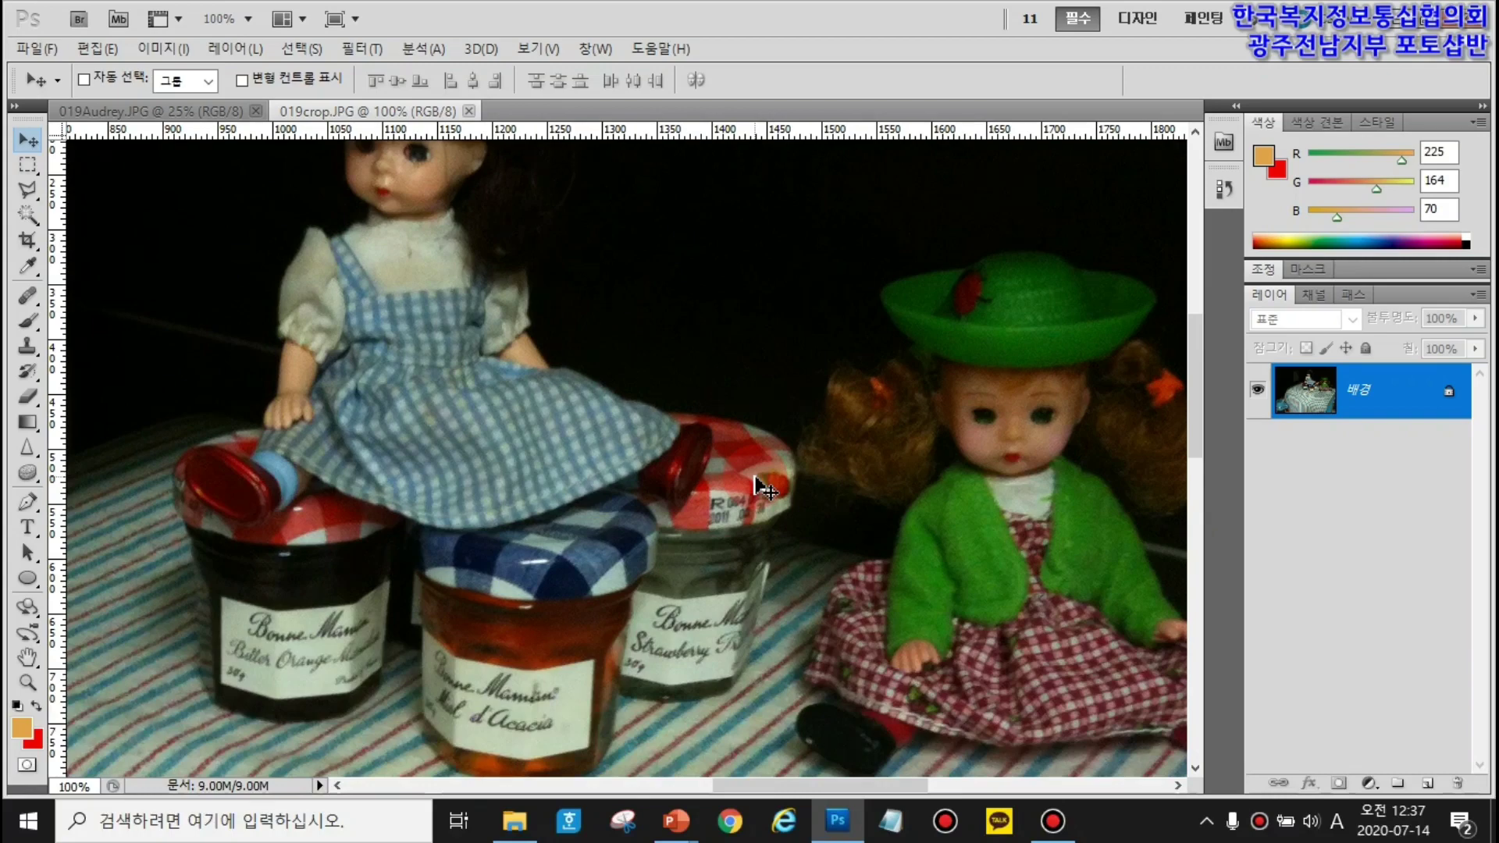
key(ctrl+0)
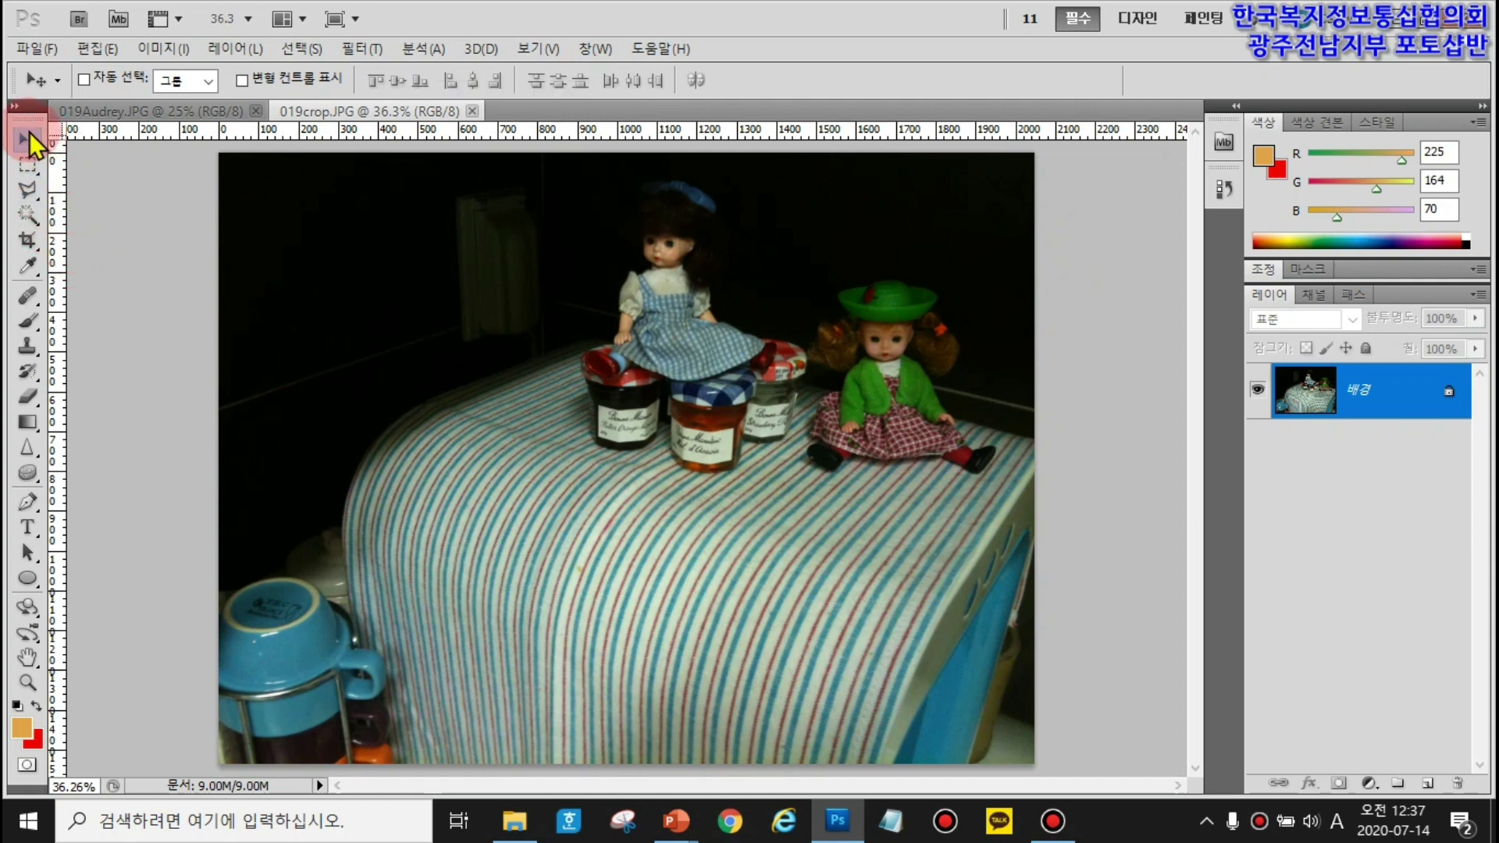
- Activate the Crop tool and clear its preset width, height and resolution values
click(26, 242)
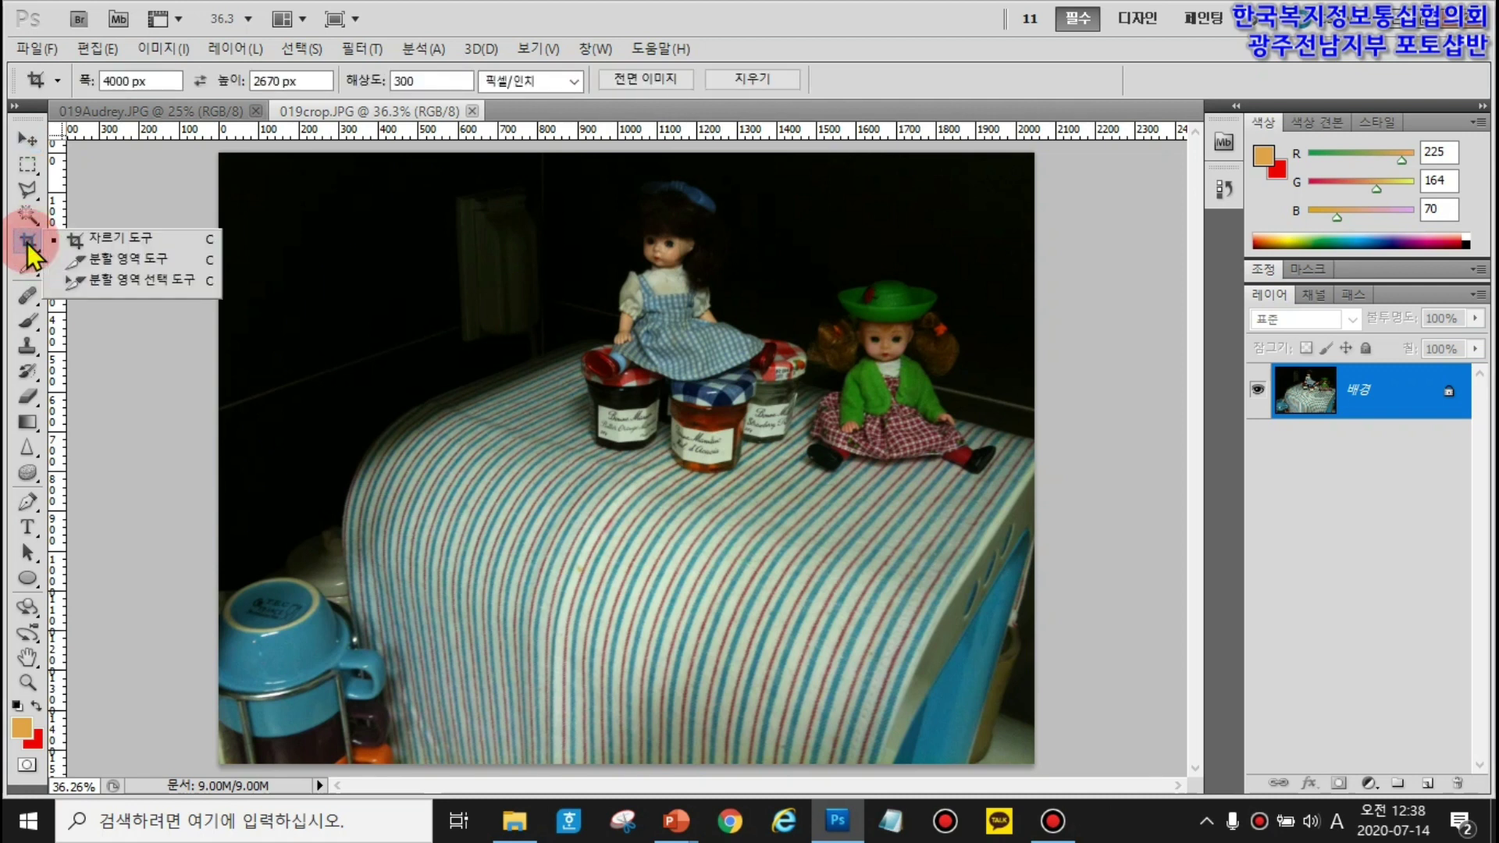
click(112, 236)
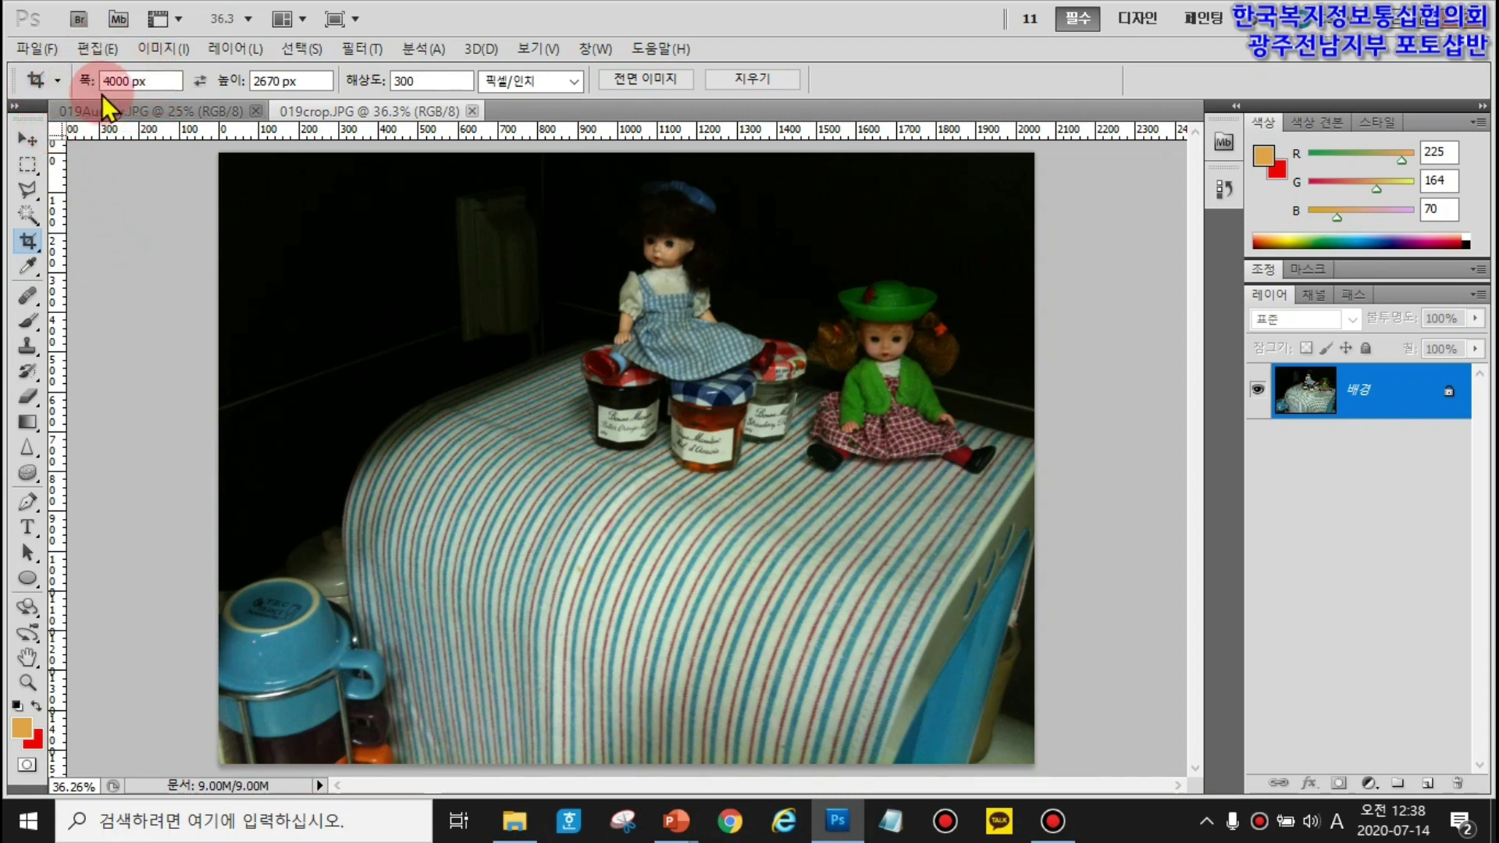
click(125, 81)
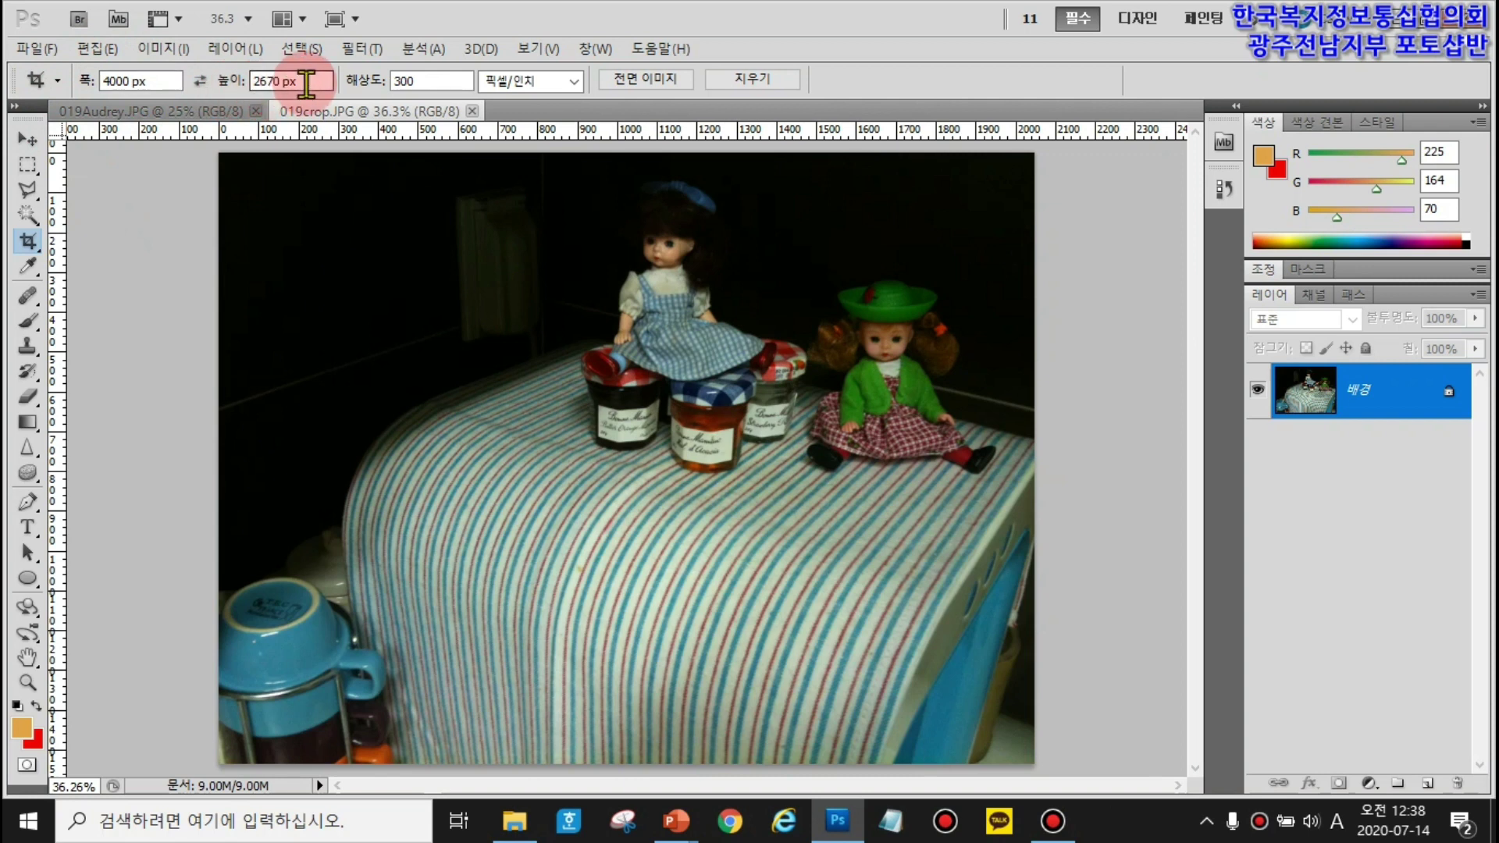
click(279, 81)
click(110, 82)
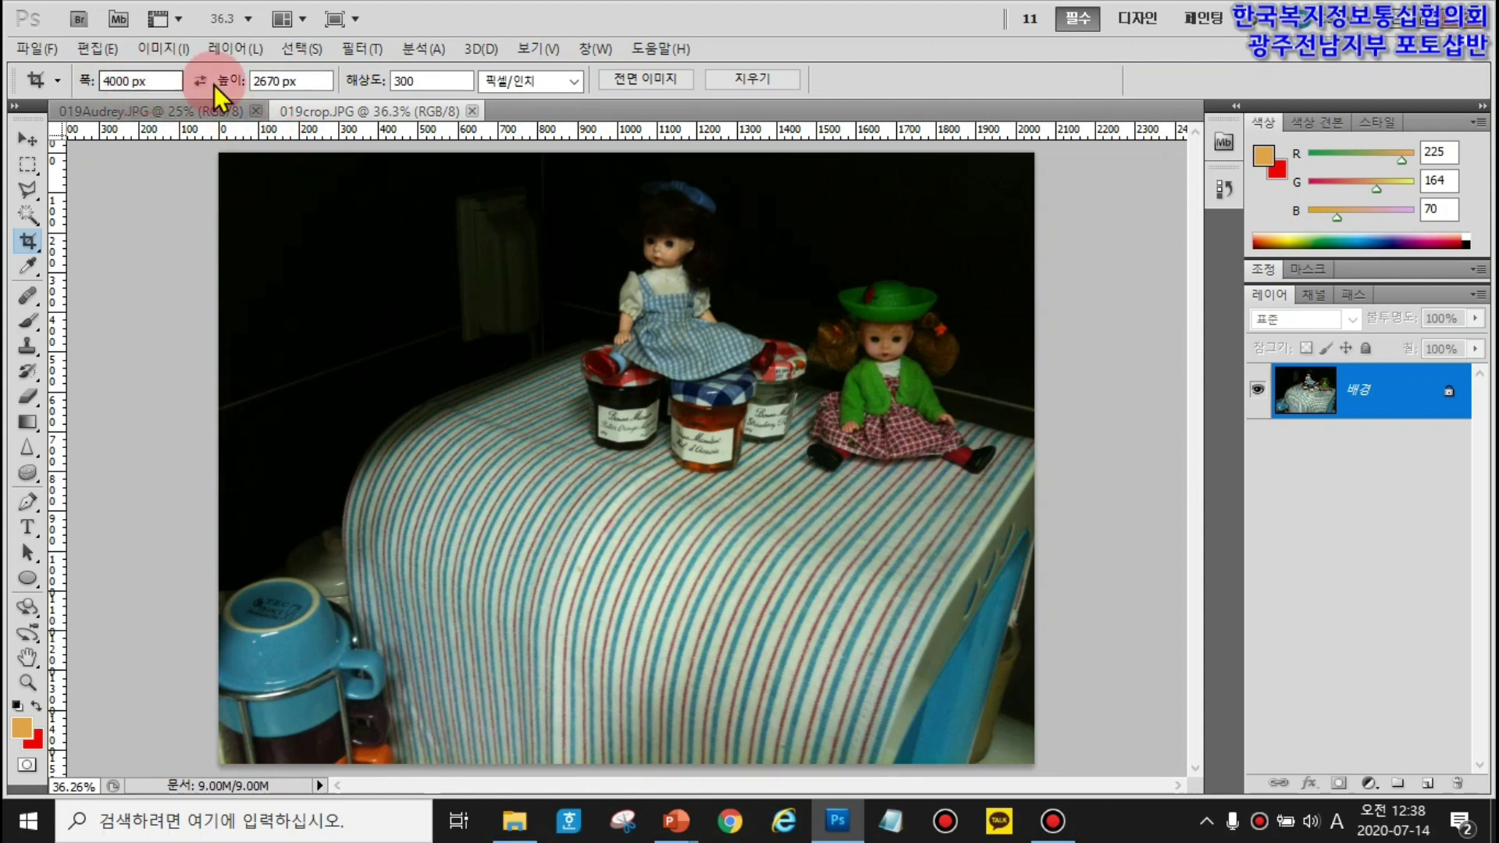
click(781, 78)
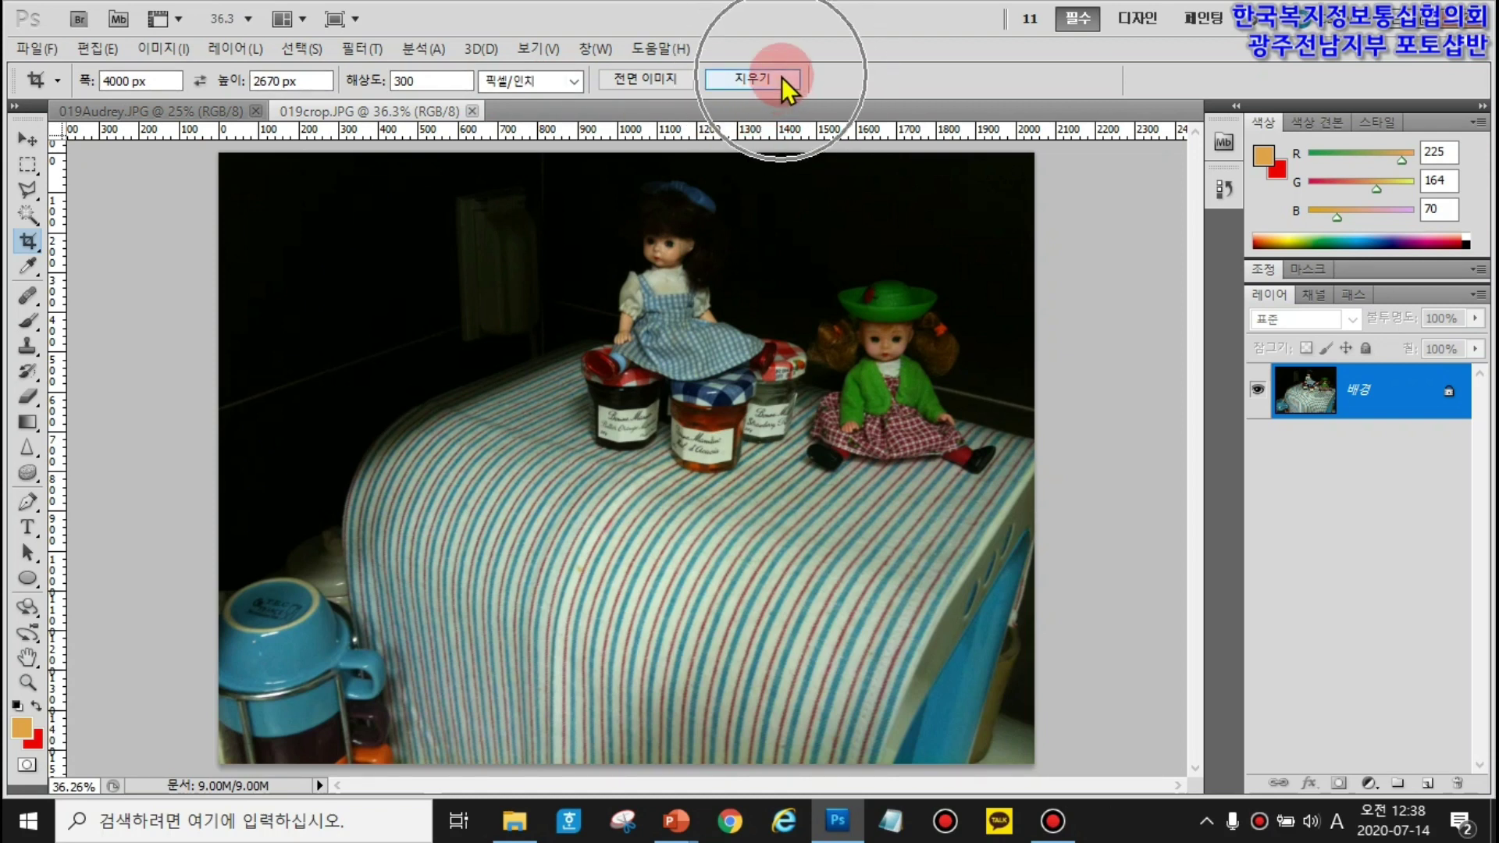
click(759, 82)
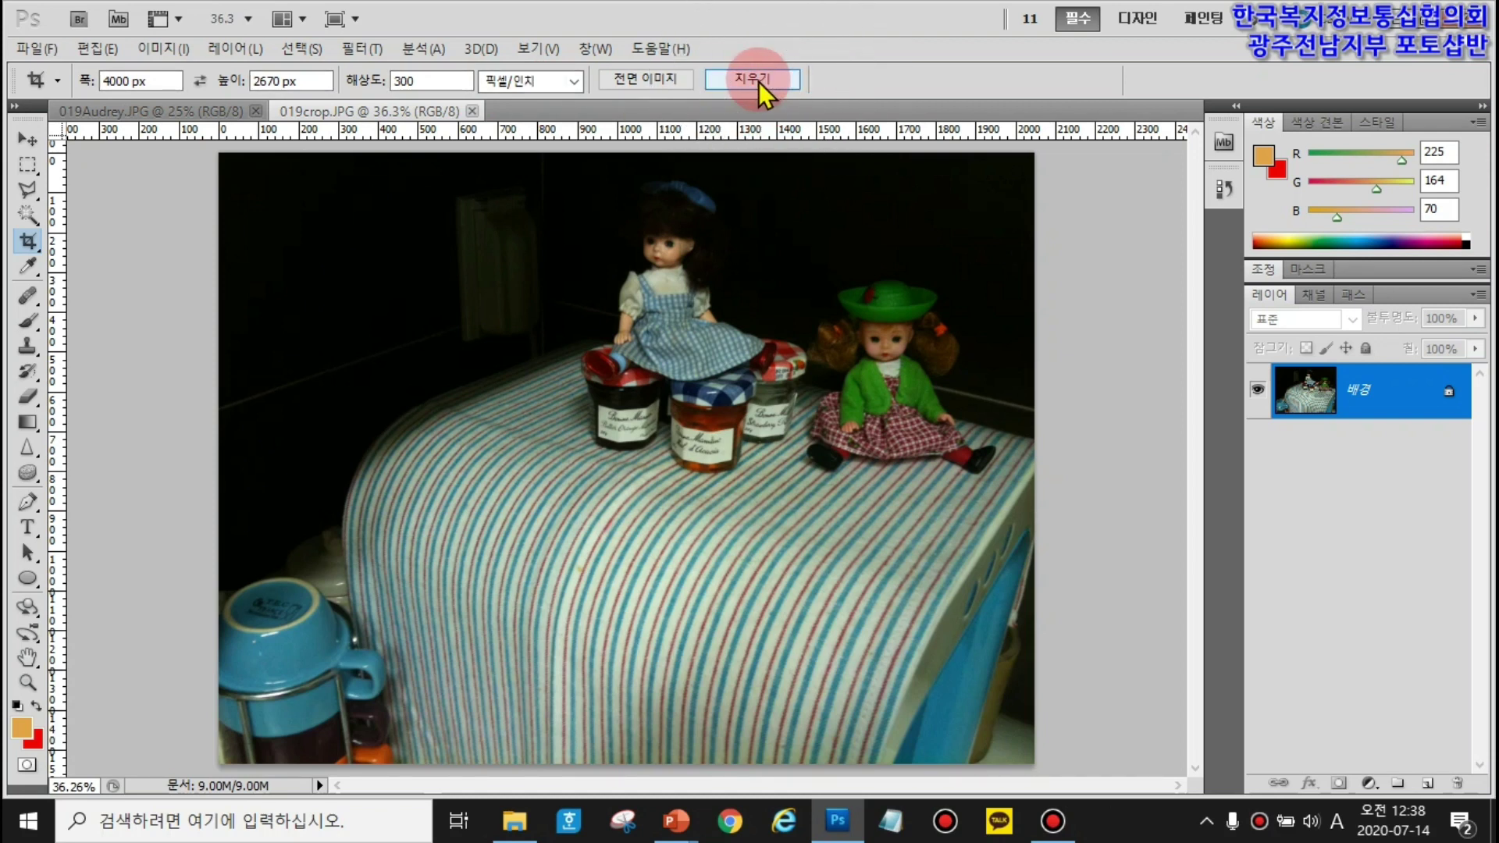
click(759, 82)
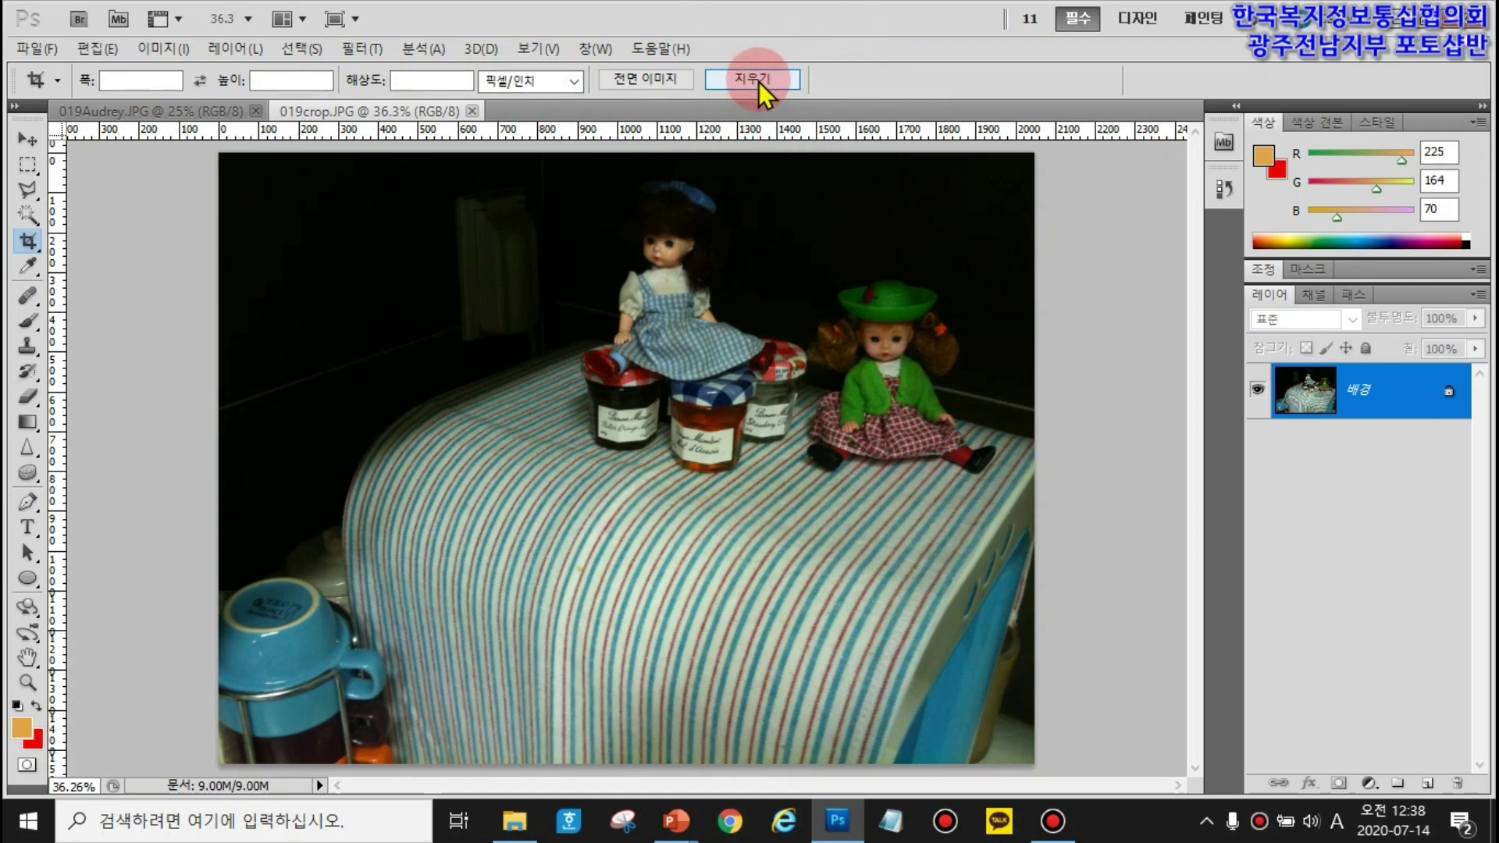
- Reset the Crop tool to its default settings
right_click(58, 86)
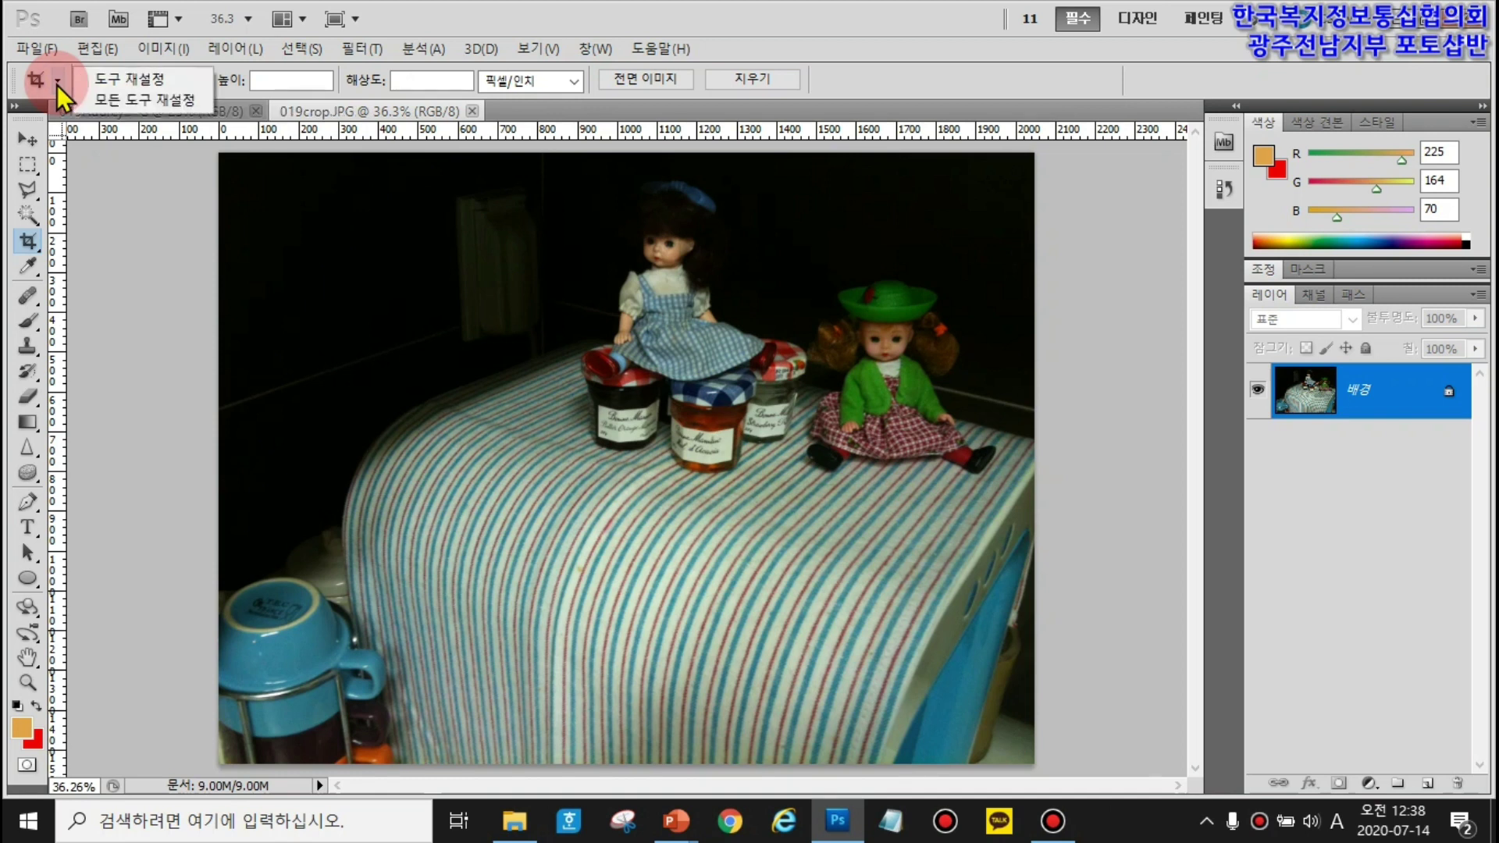
click(136, 81)
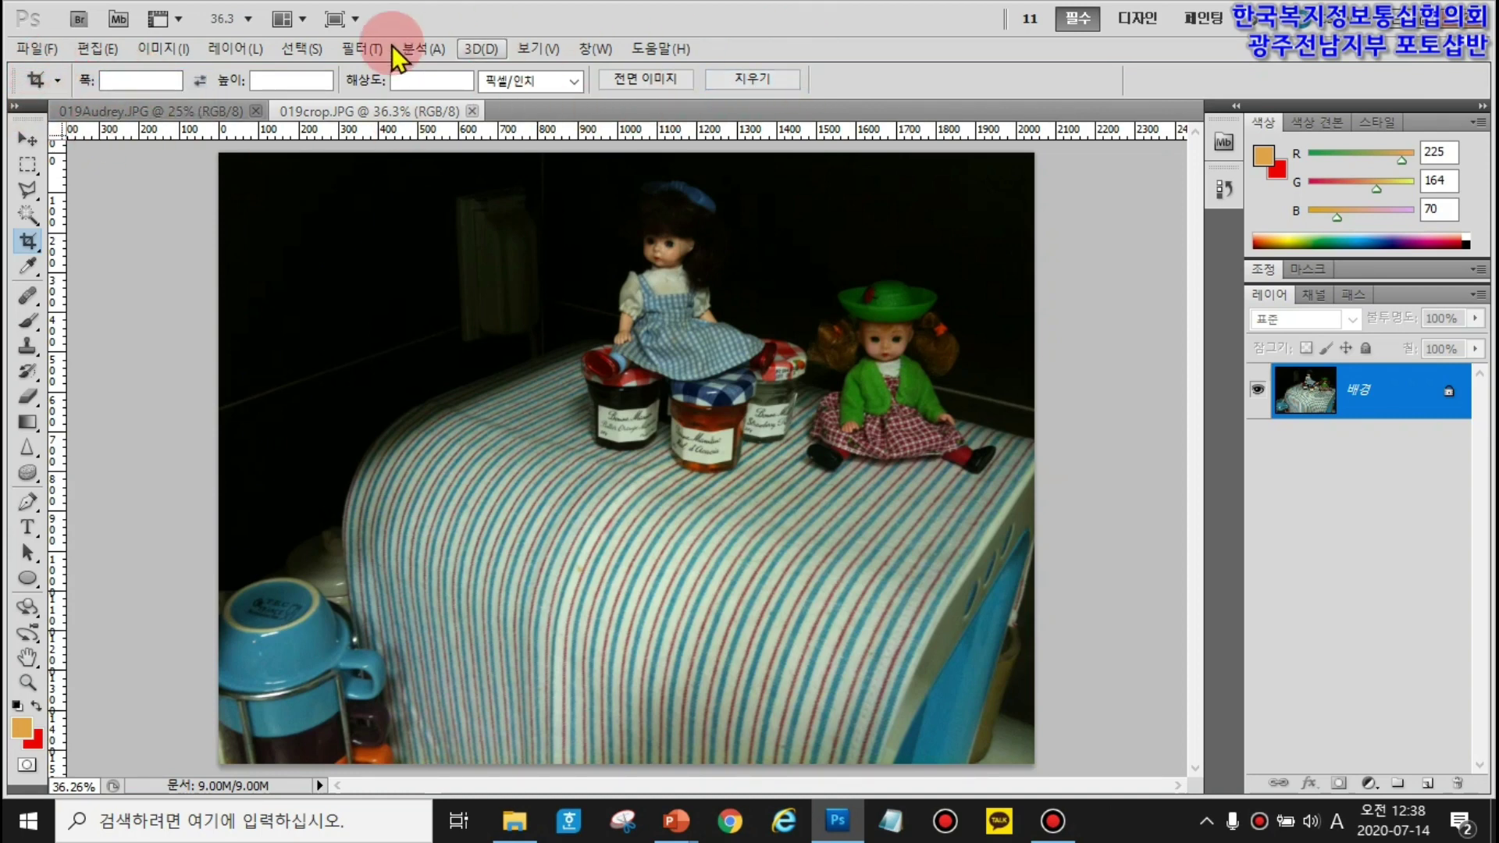
right_click(58, 79)
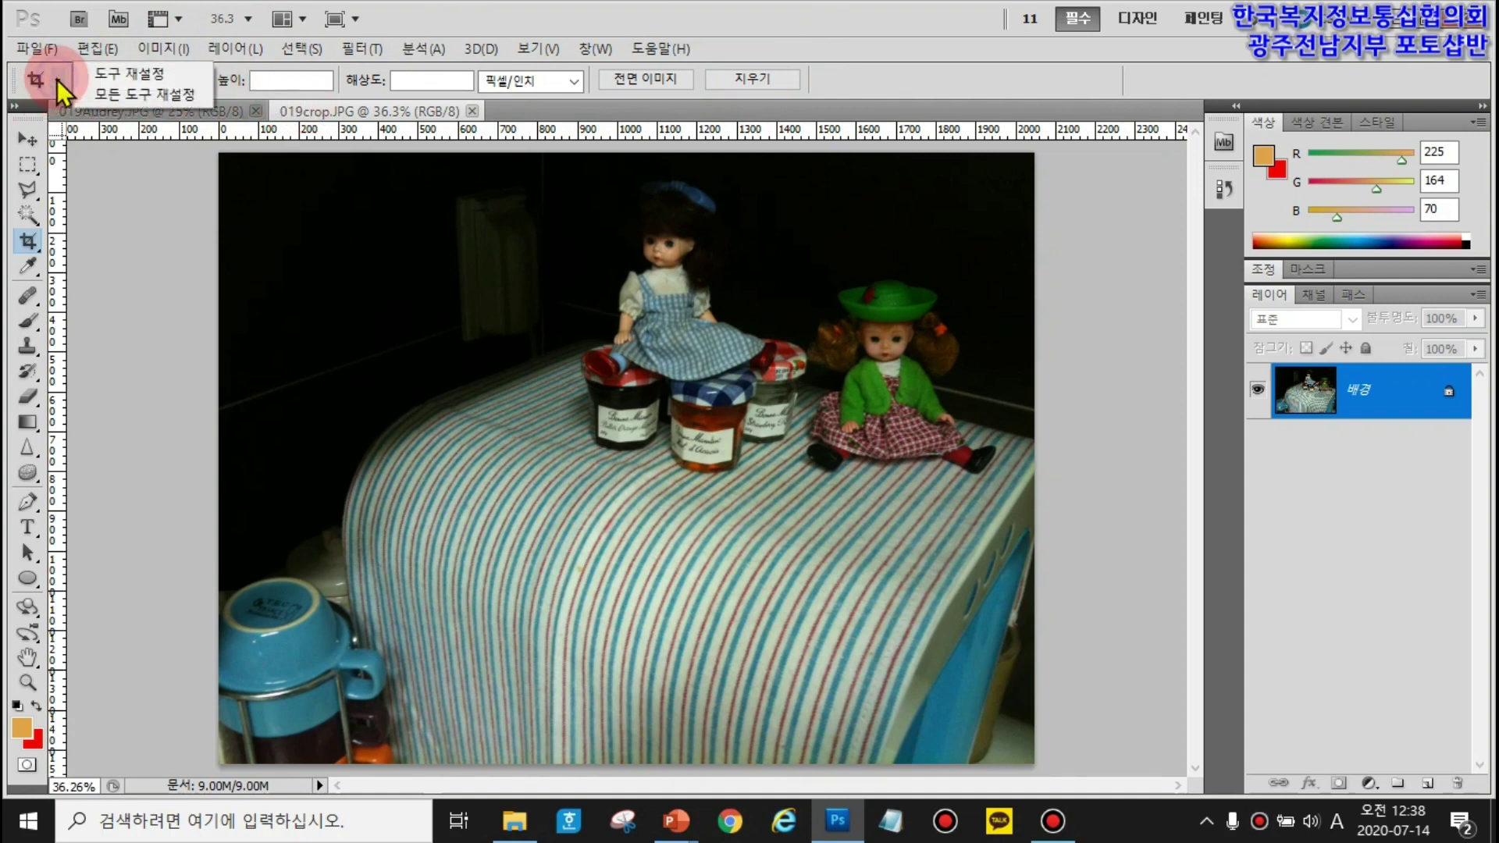
click(125, 73)
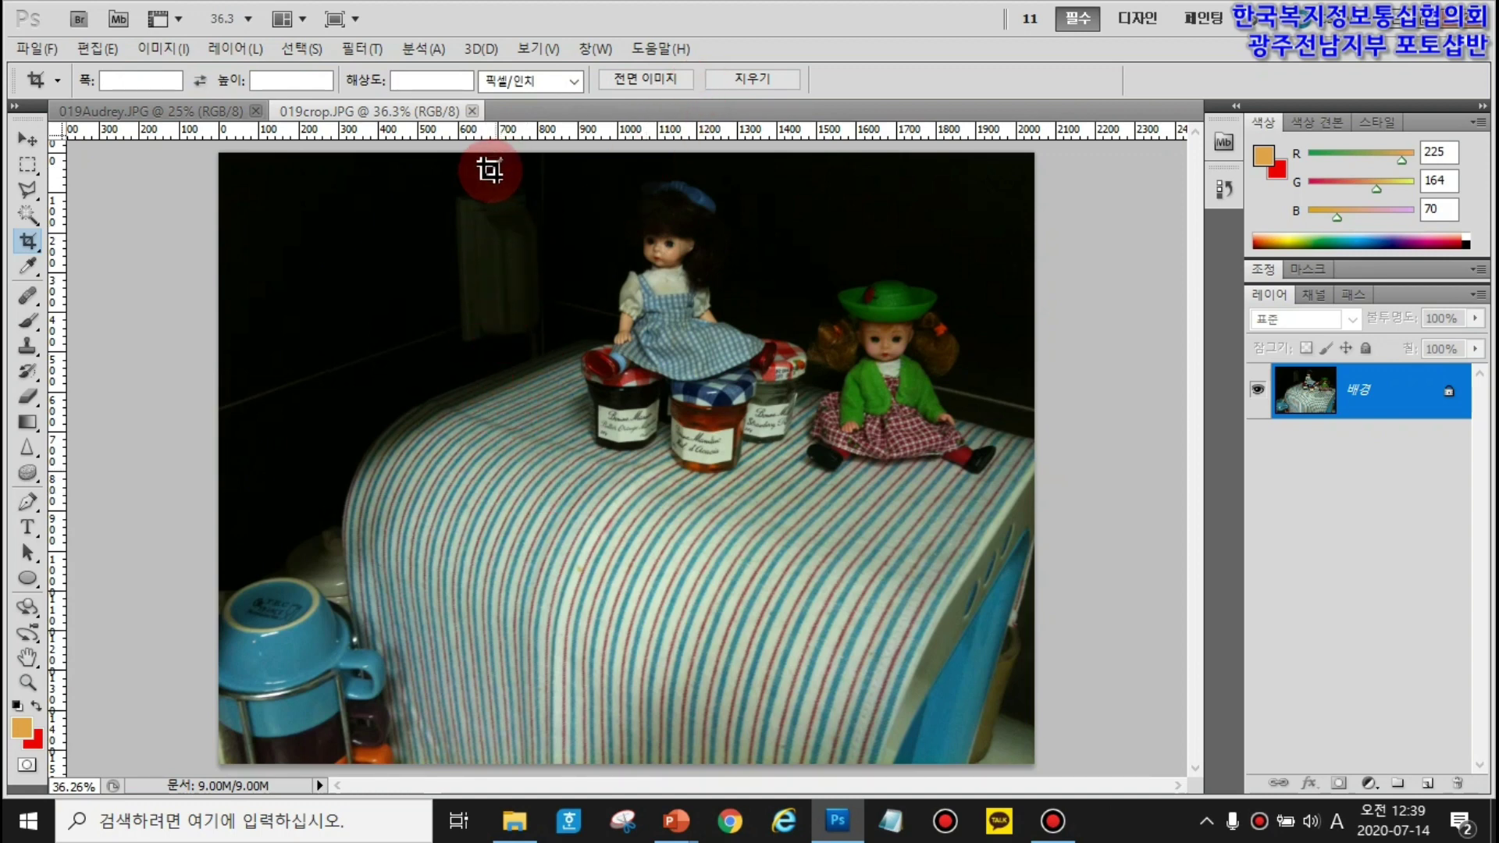
- Frame the two dolls and the jam jars with a crop area about 1350 px wide and 850 px high, reaching the image's upper-right corner
drag(487, 158, 1039, 512)
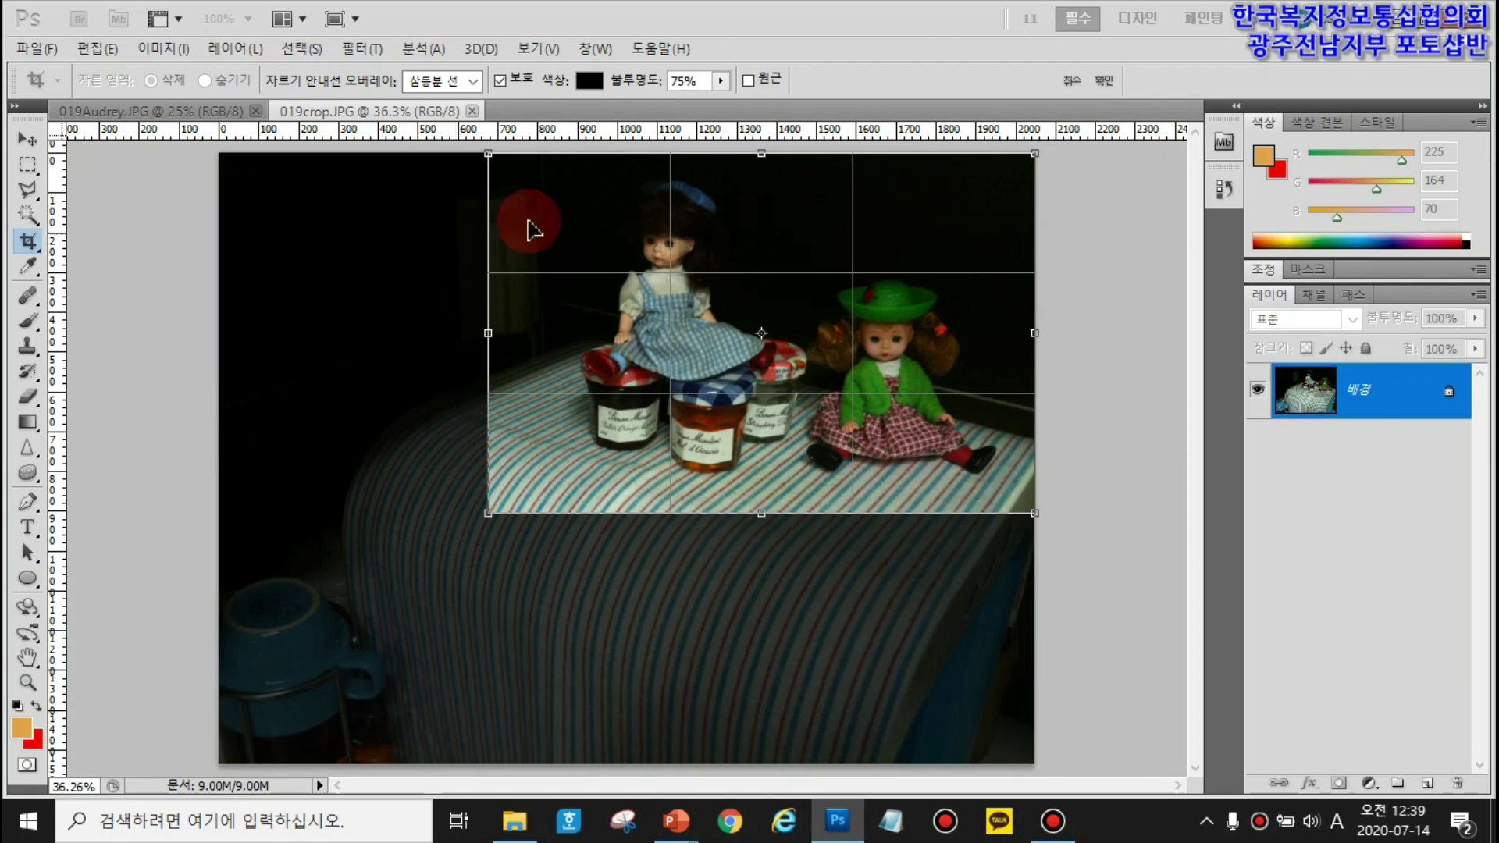
drag(485, 156, 289, 155)
mouse_move(1045, 518)
mouse_down()
mouse_move(1102, 747)
mouse_move(1152, 733)
mouse_move(976, 582)
mouse_move(1042, 501)
mouse_up()
drag(288, 328, 504, 140)
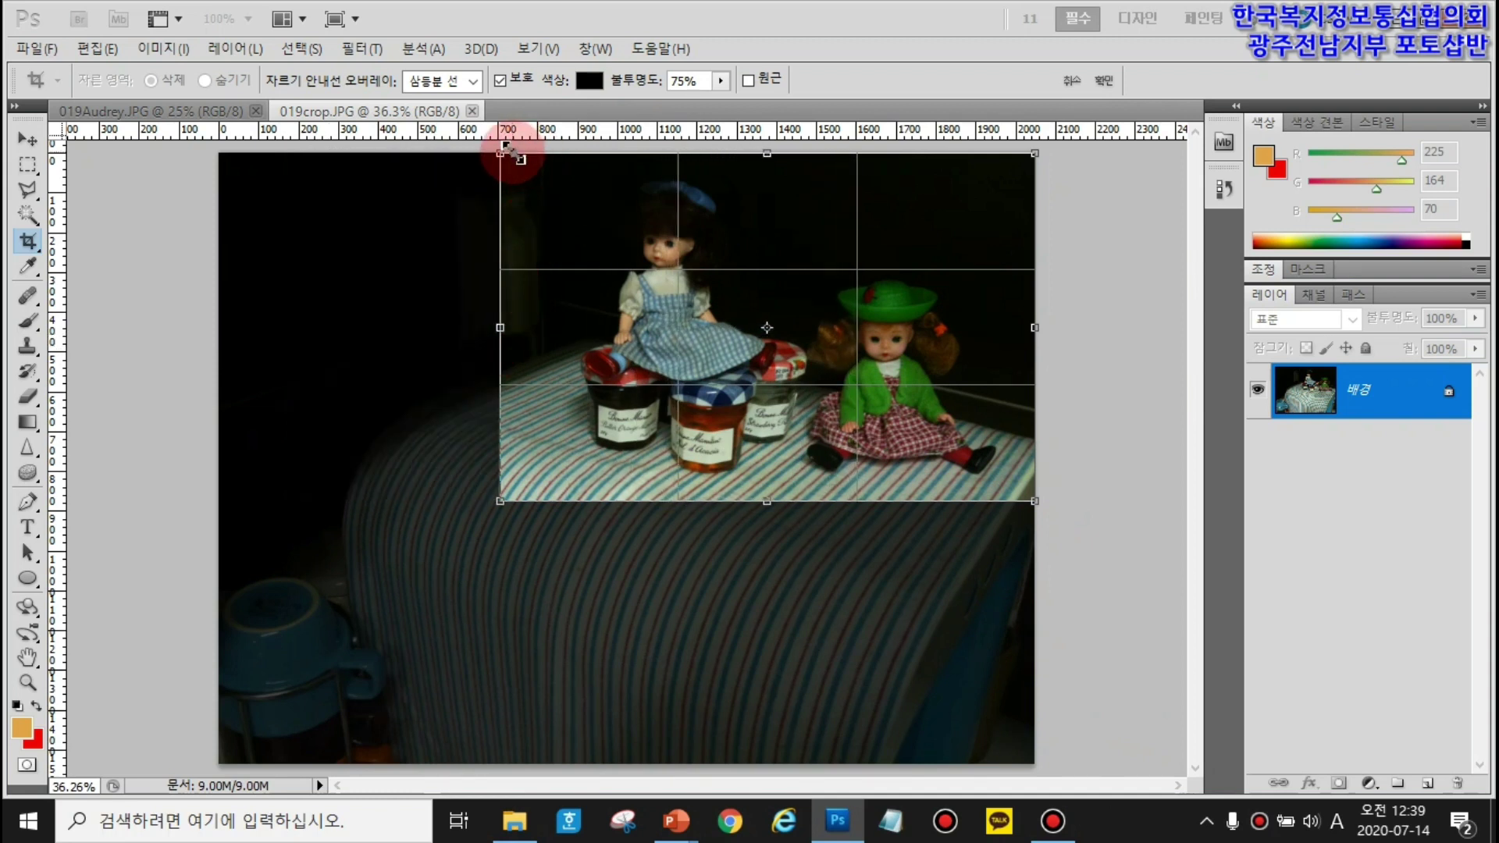
click(749, 476)
mouse_move(499, 500)
mouse_down()
mouse_move(488, 476)
mouse_move(478, 490)
mouse_up()
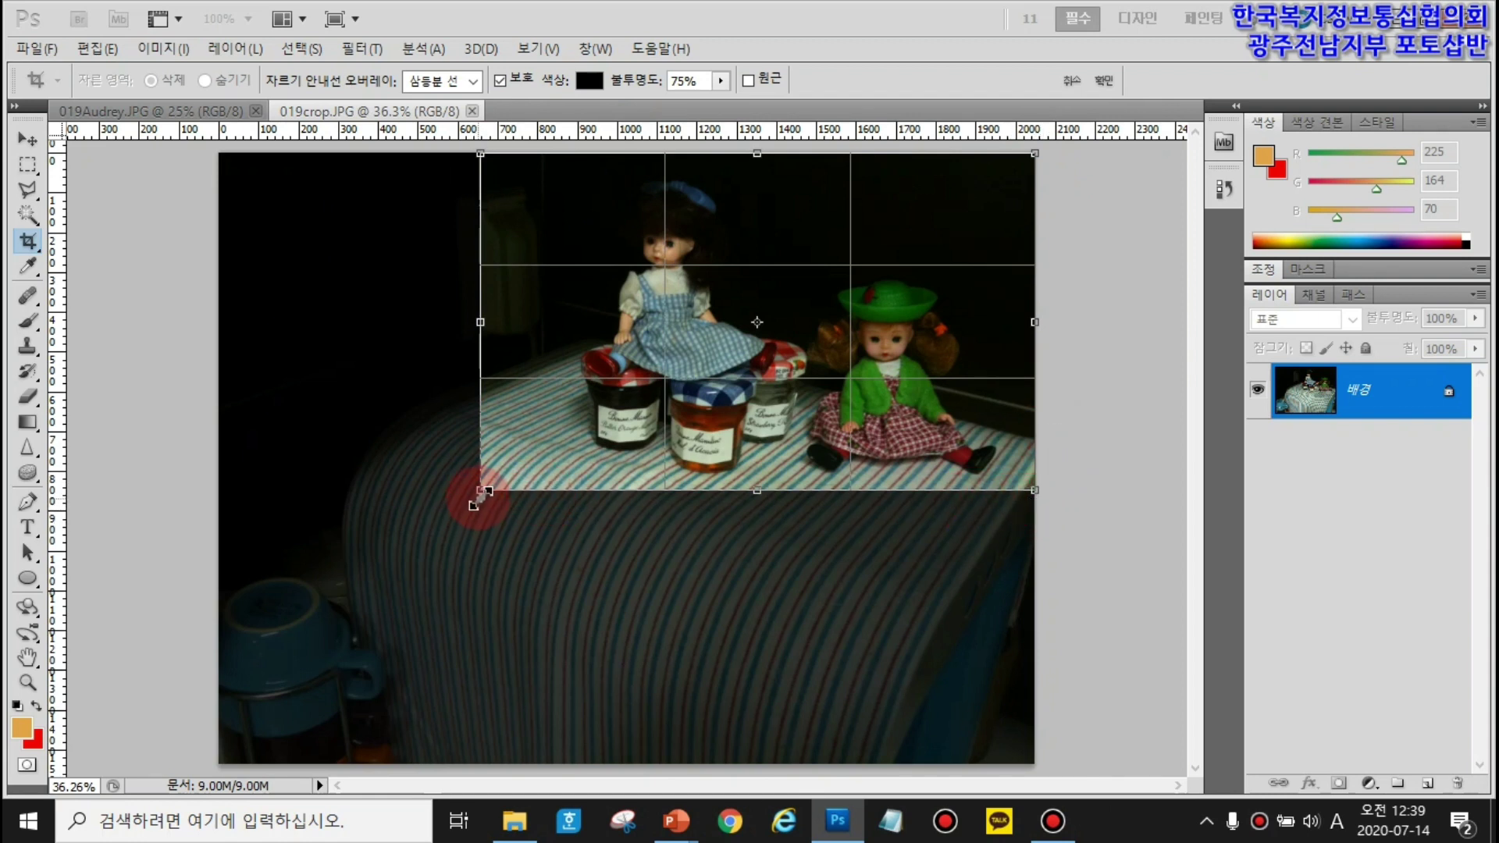
mouse_move(477, 494)
mouse_down()
mouse_move(334, 542)
mouse_move(190, 630)
mouse_move(435, 502)
mouse_move(515, 484)
mouse_move(478, 492)
mouse_up()
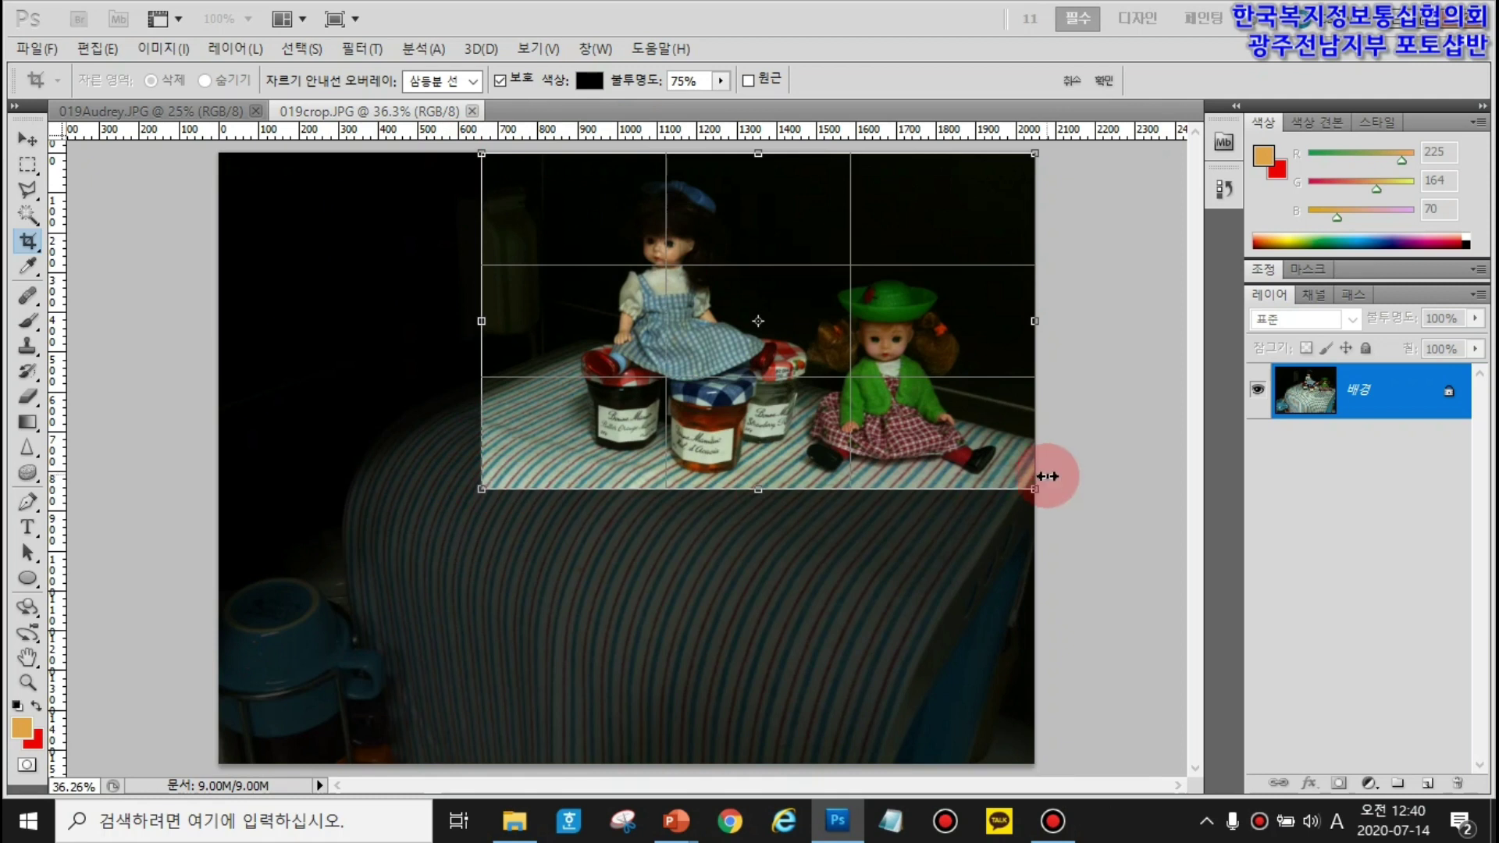
drag(482, 493, 498, 492)
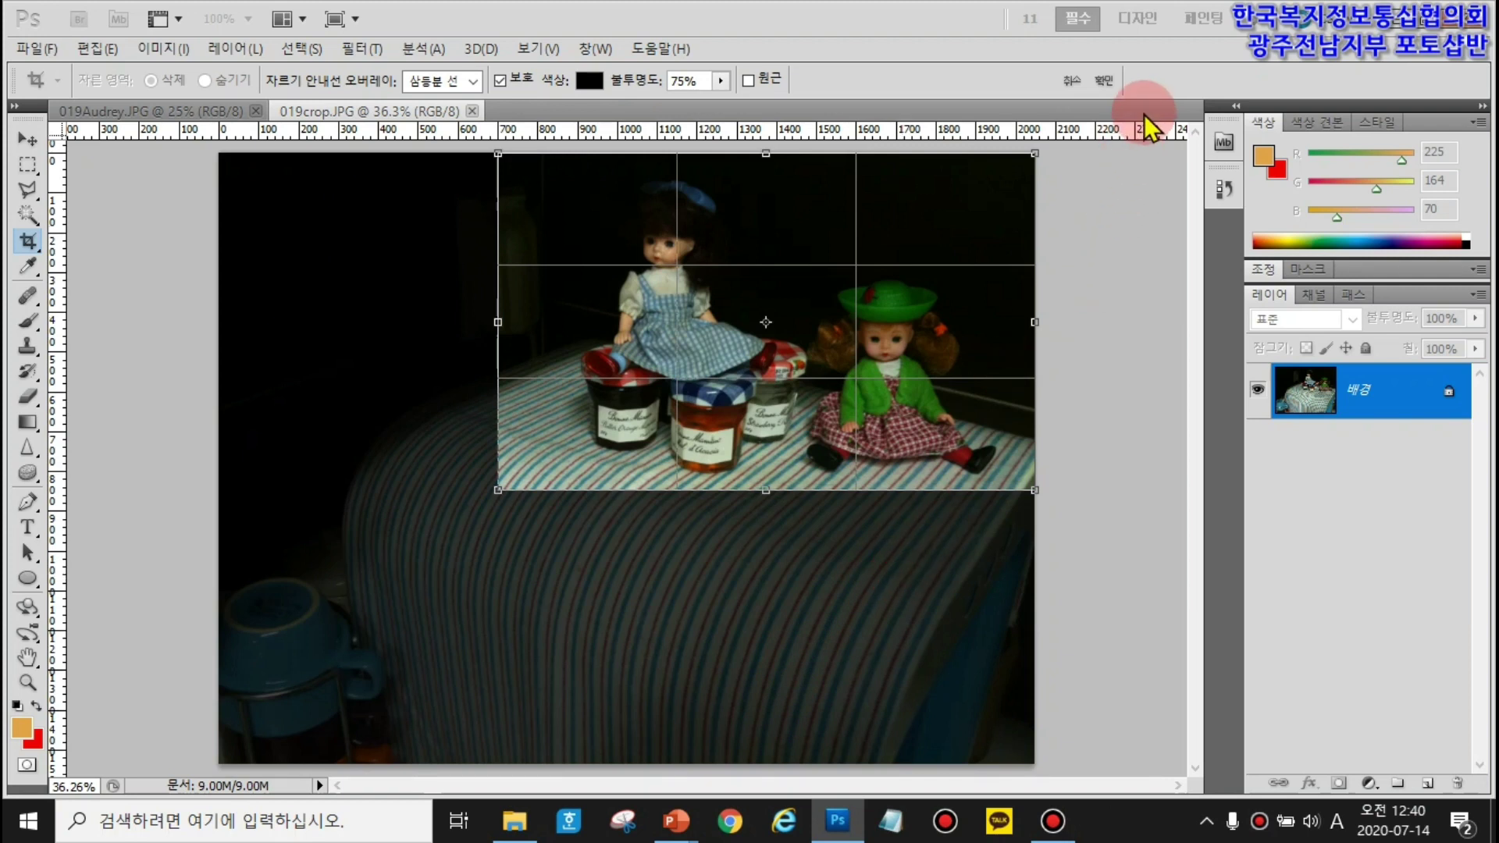
- Apply the crop, check the cropped image at 100%, and fit it on screen
click(1114, 82)
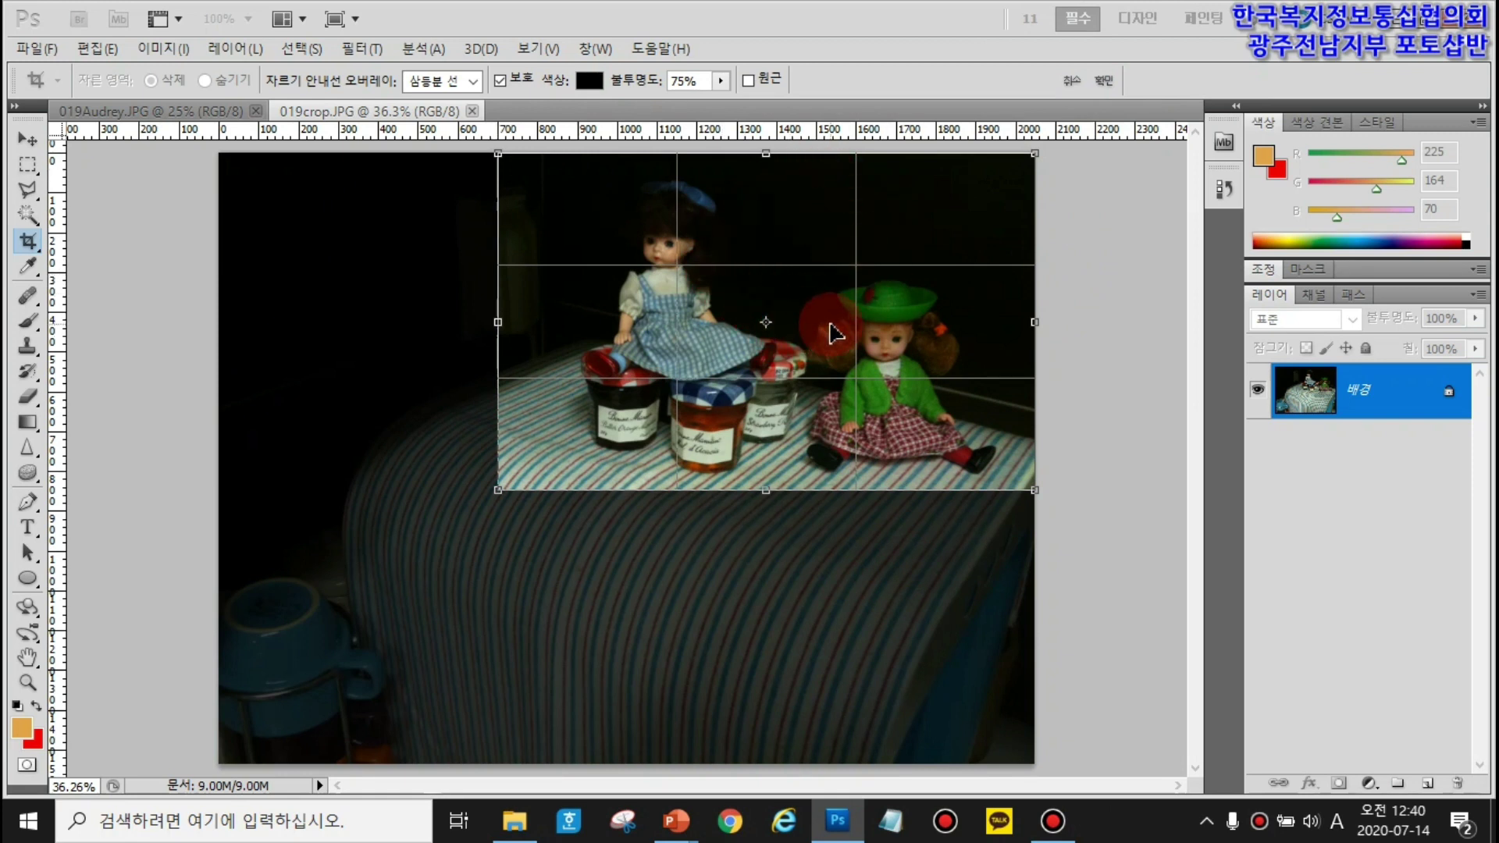
double_click(921, 320)
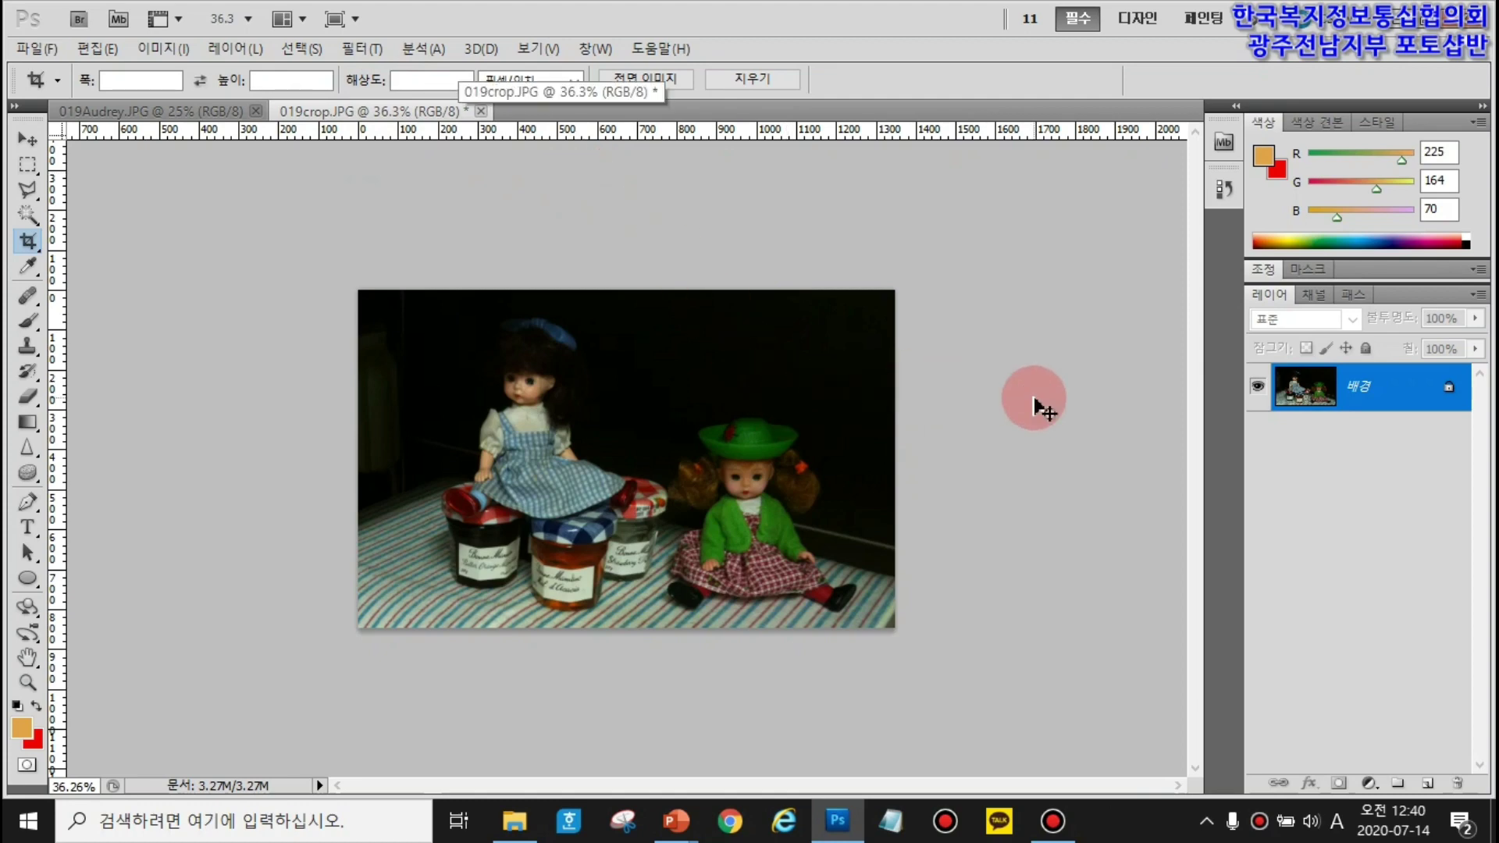
key(ctrl+1)
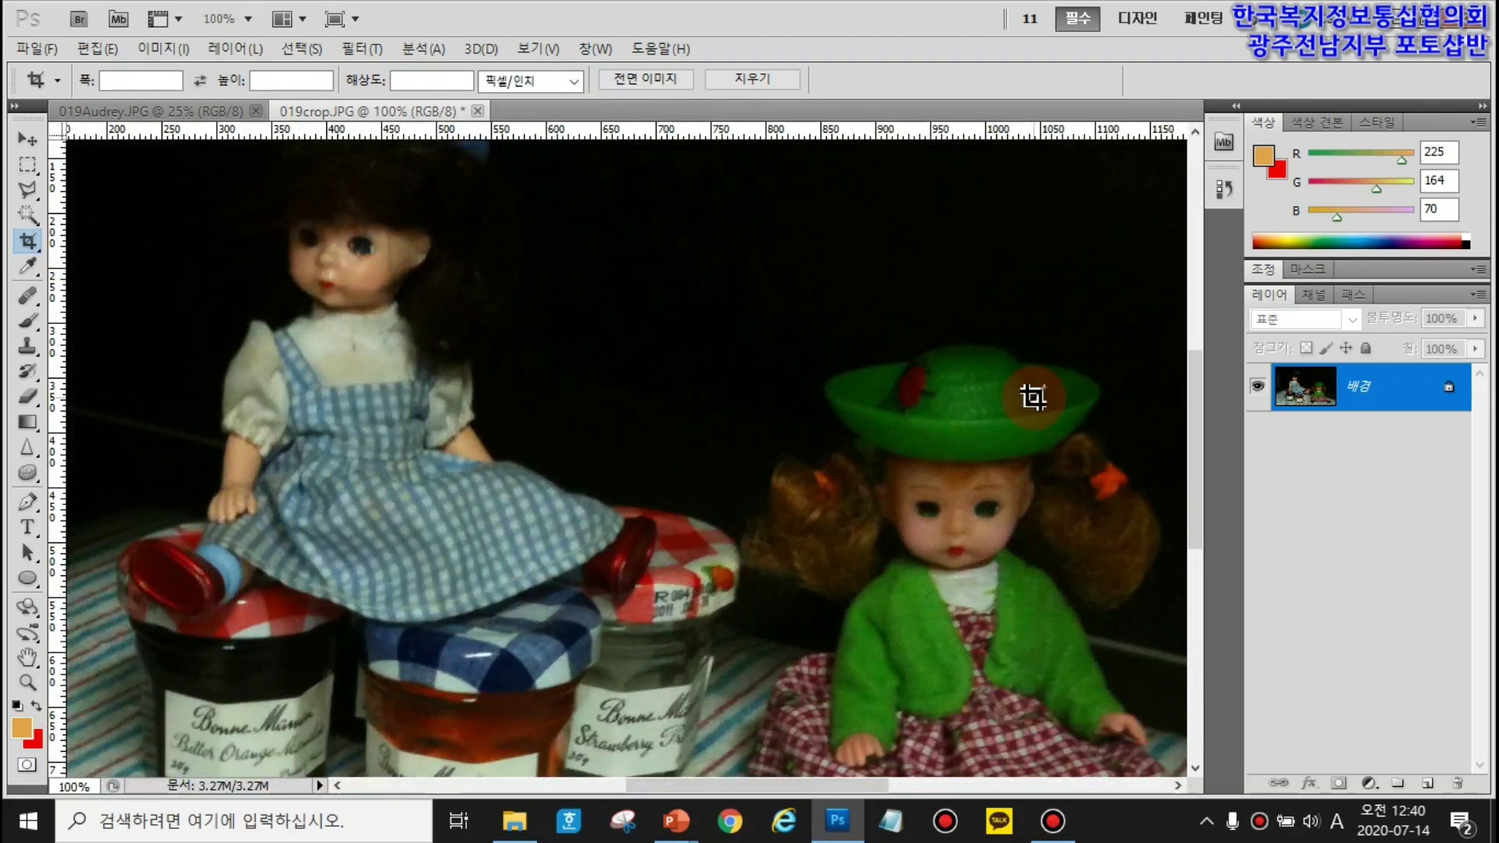
key(ctrl+0)
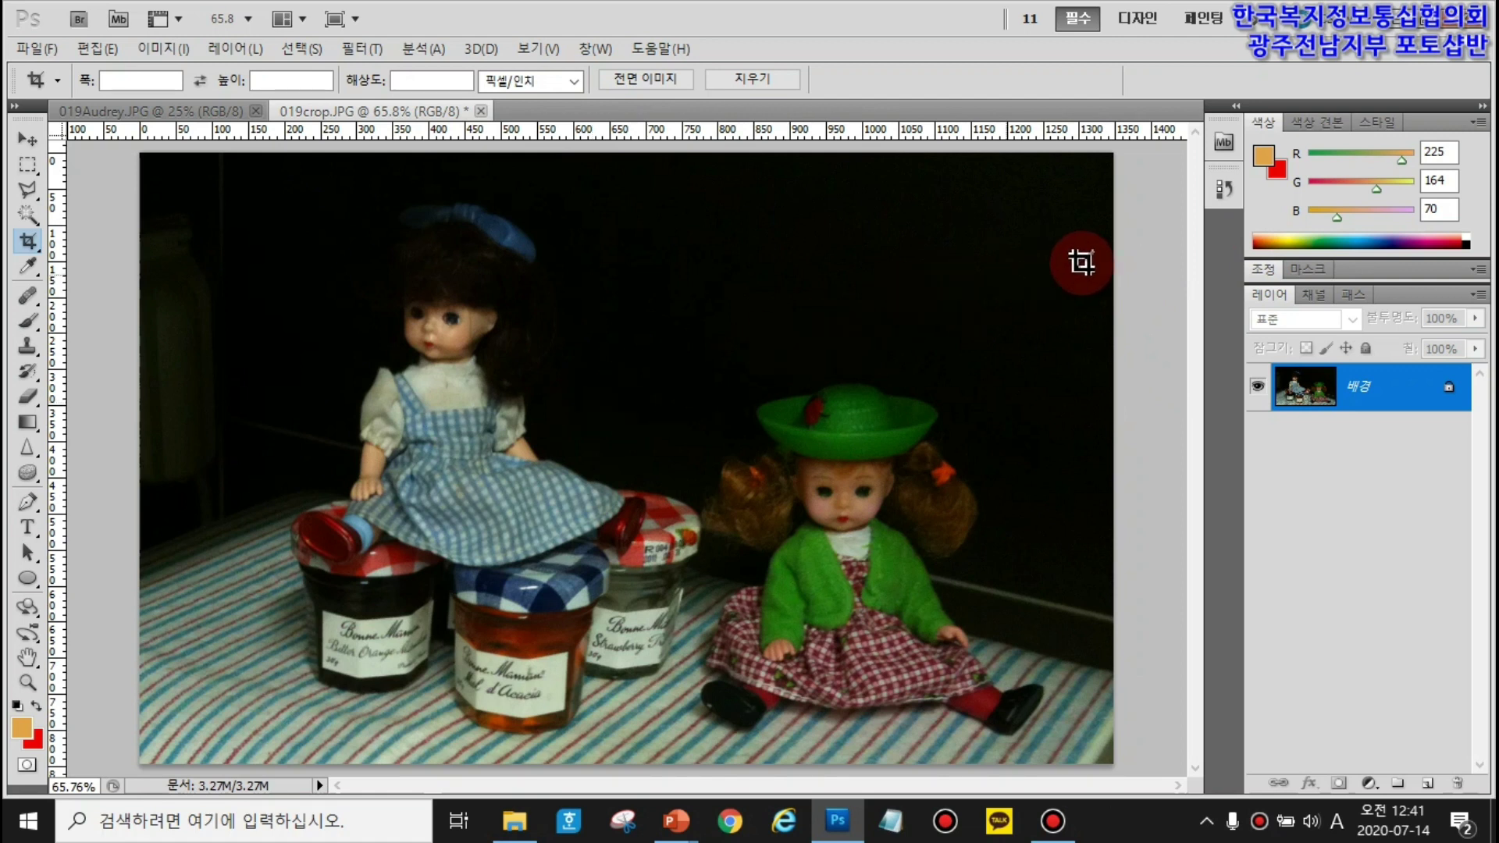
- Revert 019crop.JPG to its opened state in the history, and fit the whole image on screen
click(1224, 190)
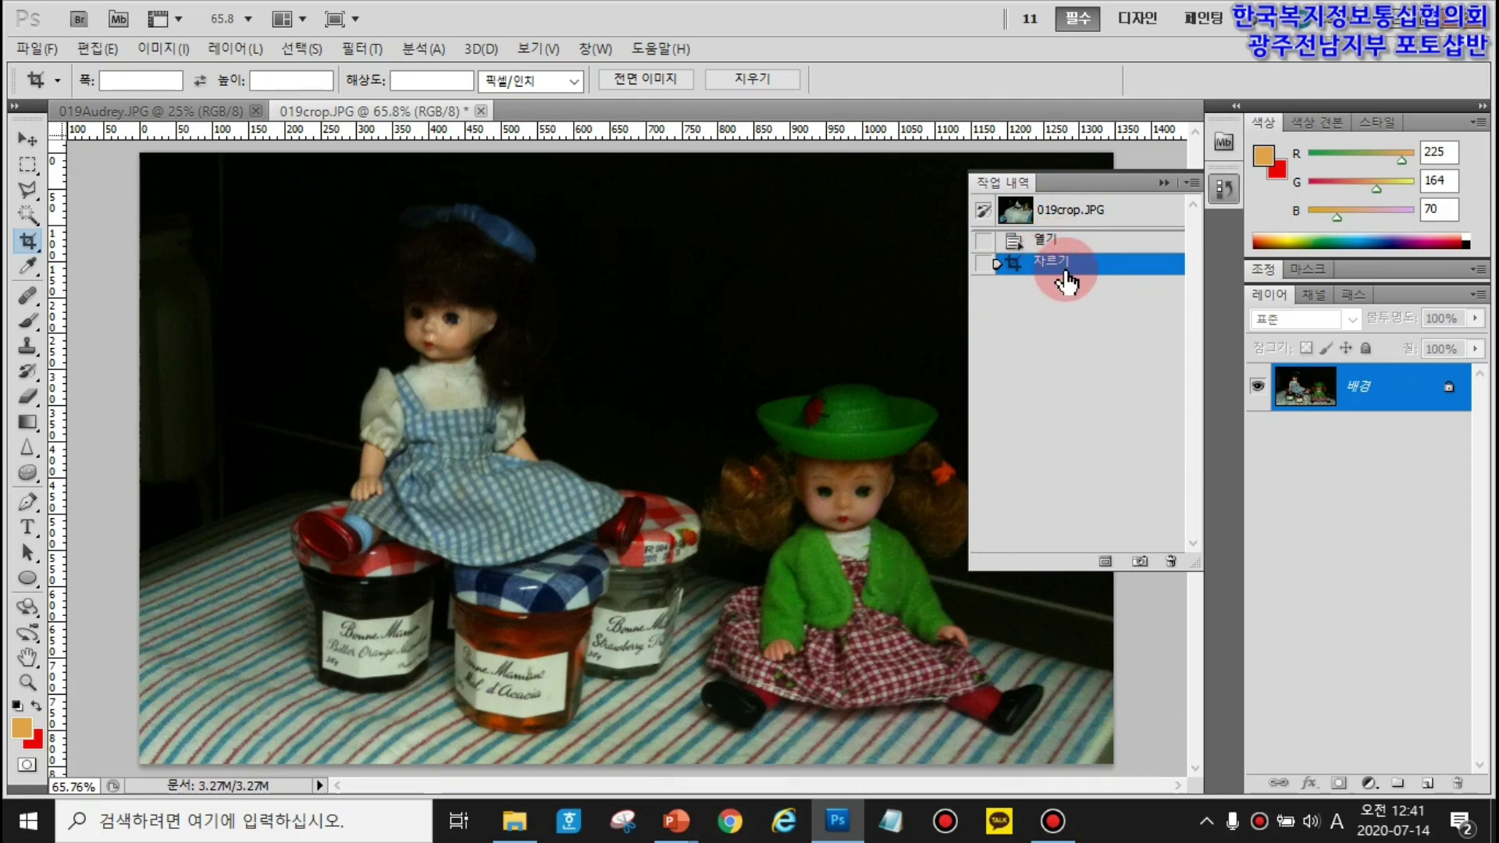
click(1047, 244)
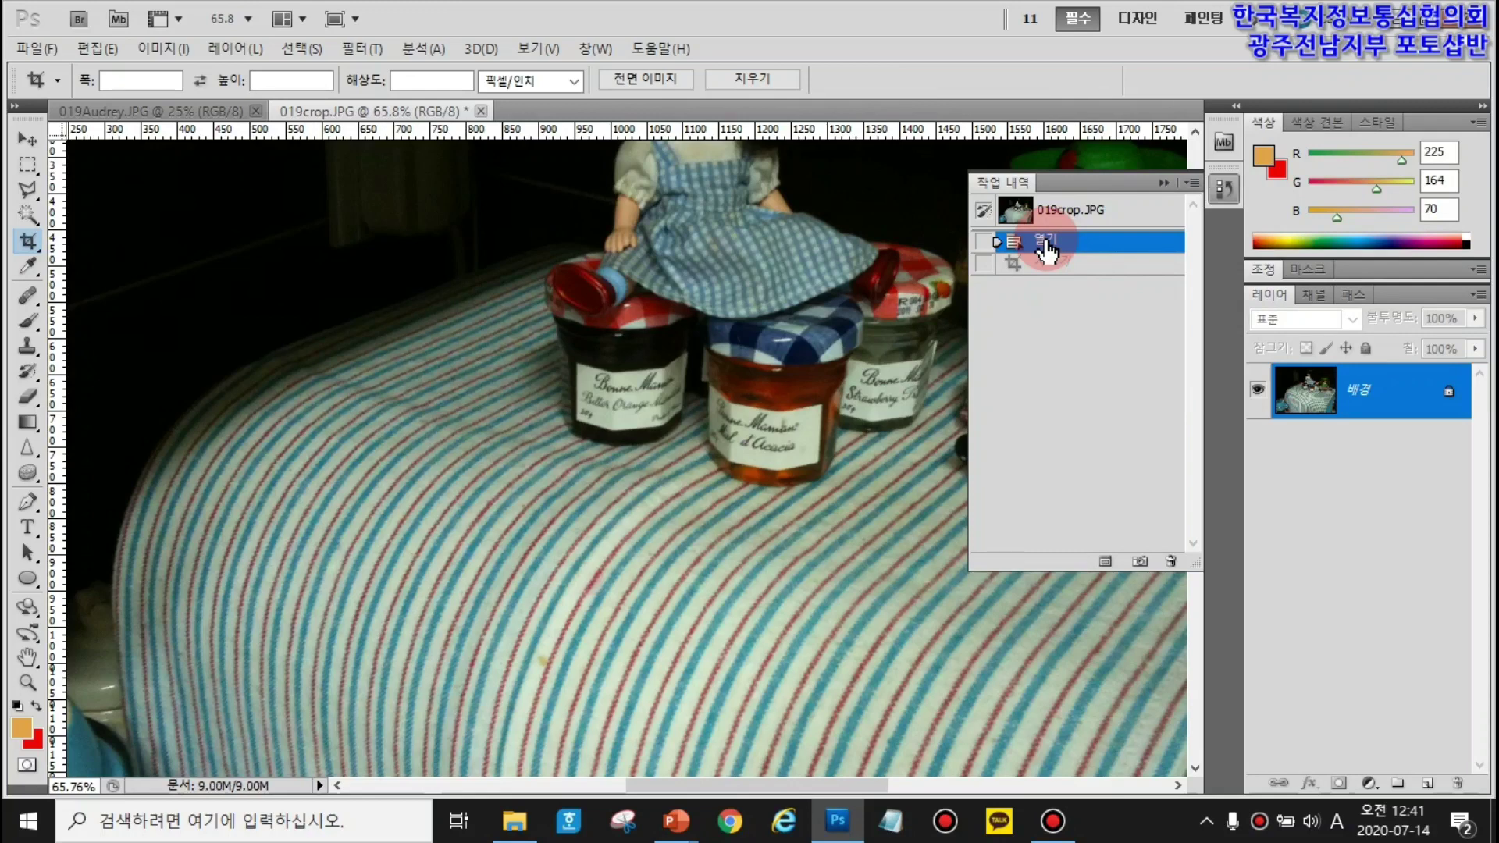
click(1225, 188)
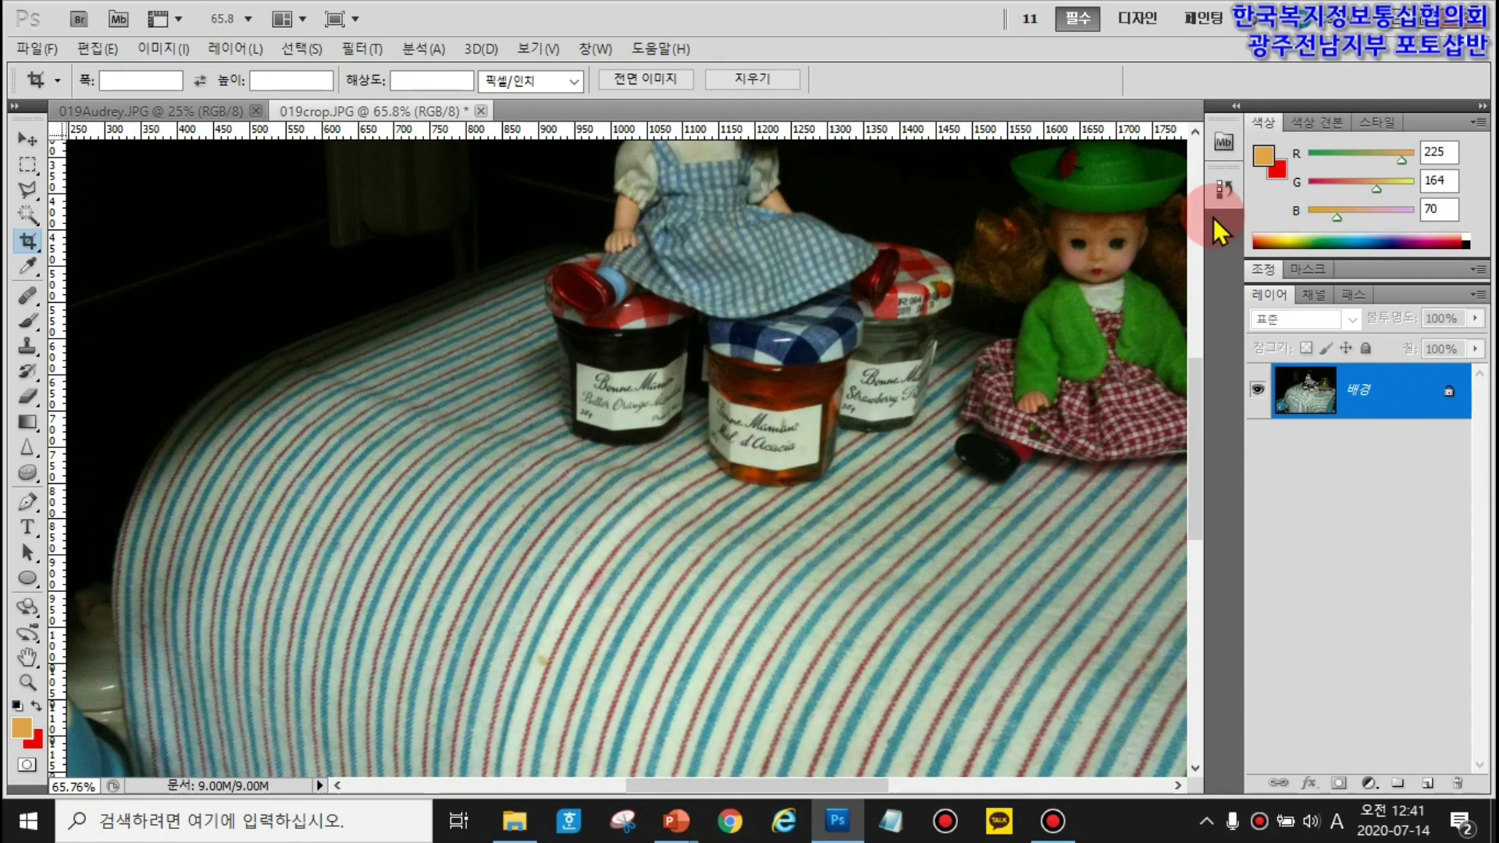
key(ctrl+0)
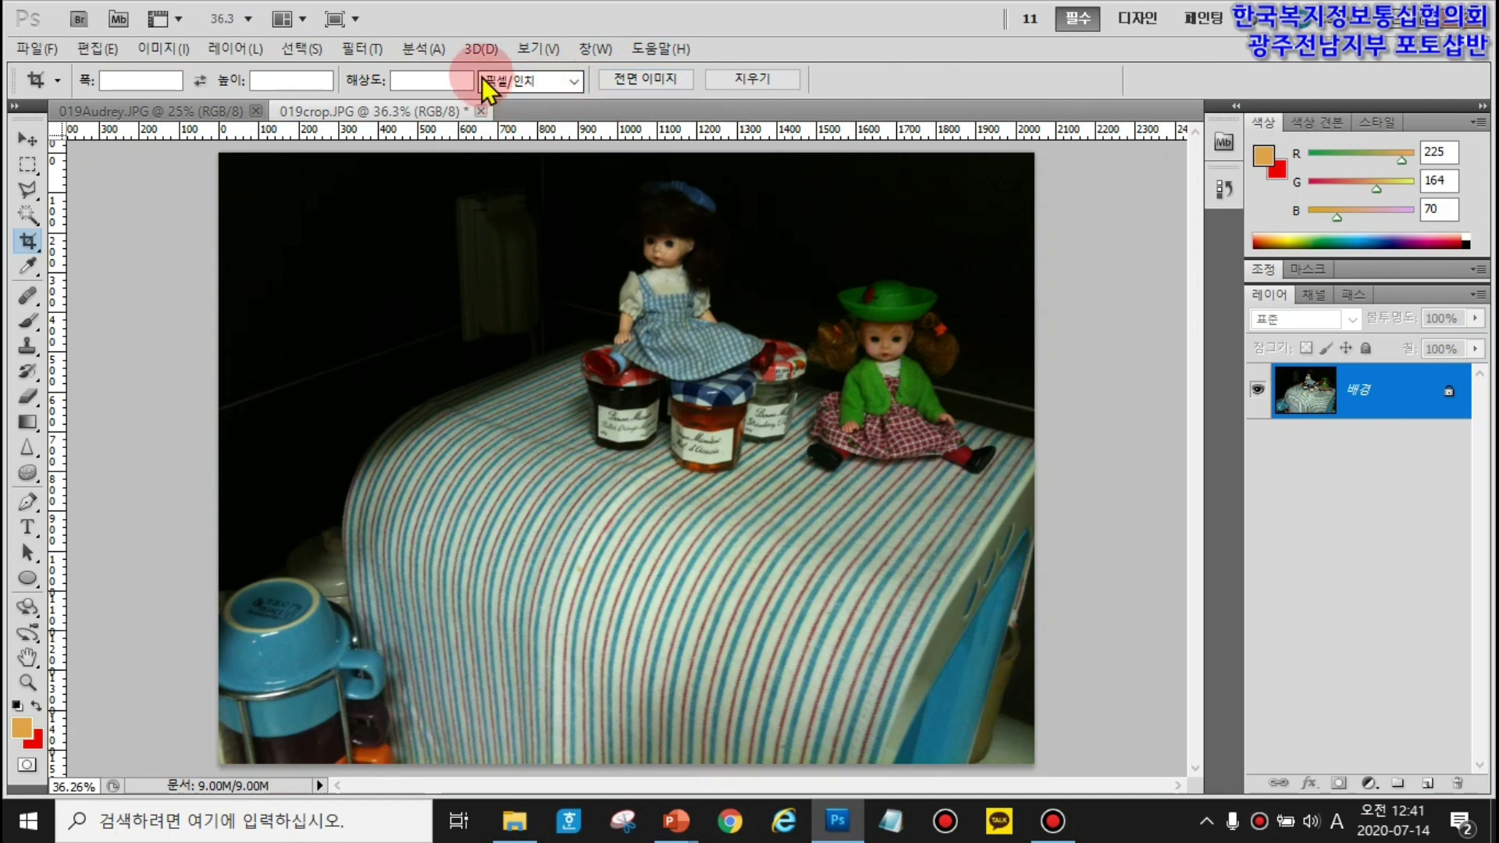
click(574, 86)
click(94, 52)
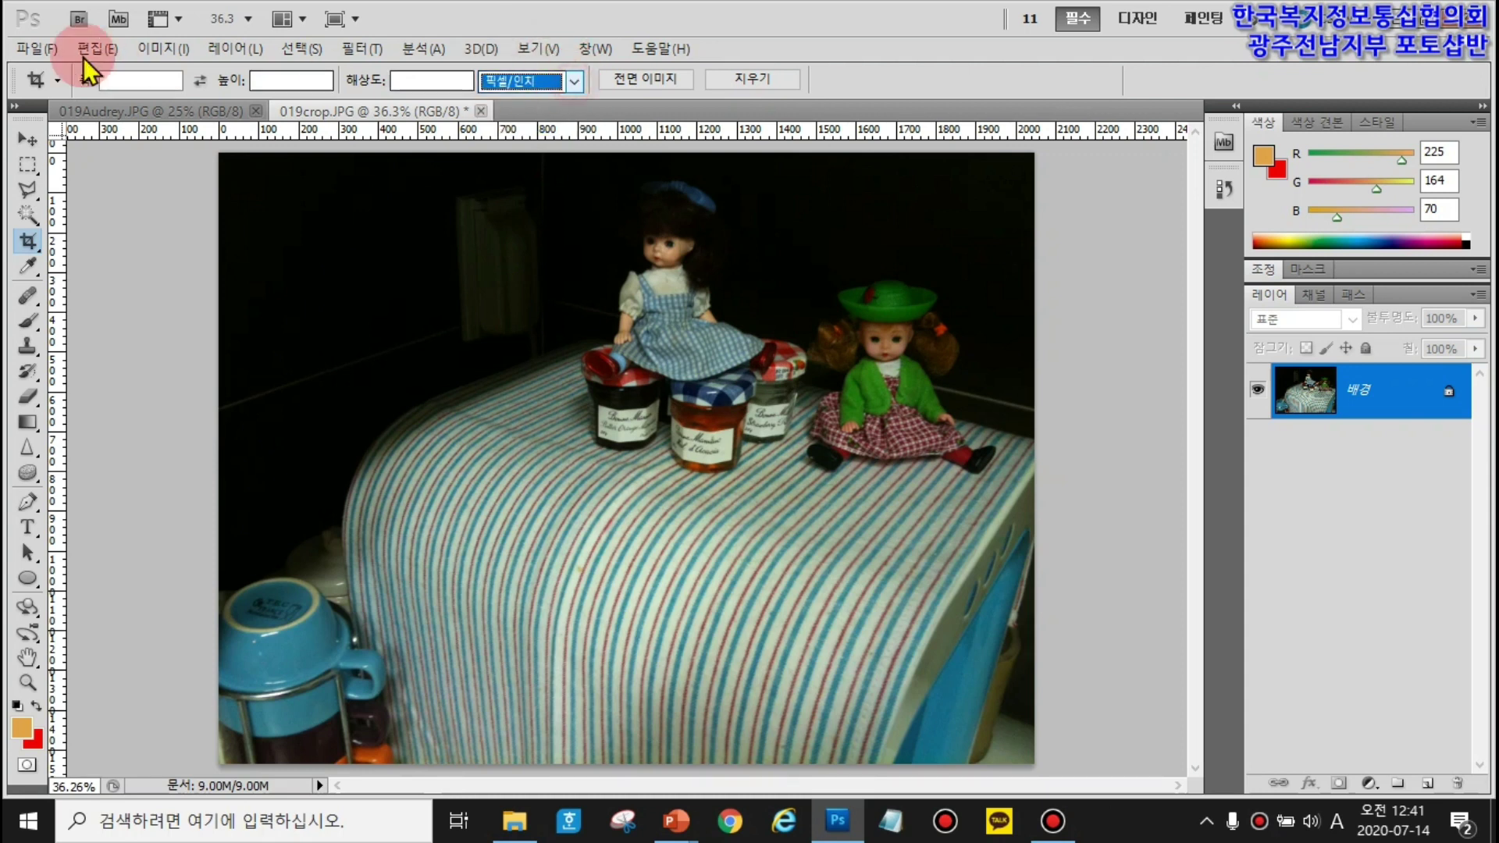
click(624, 114)
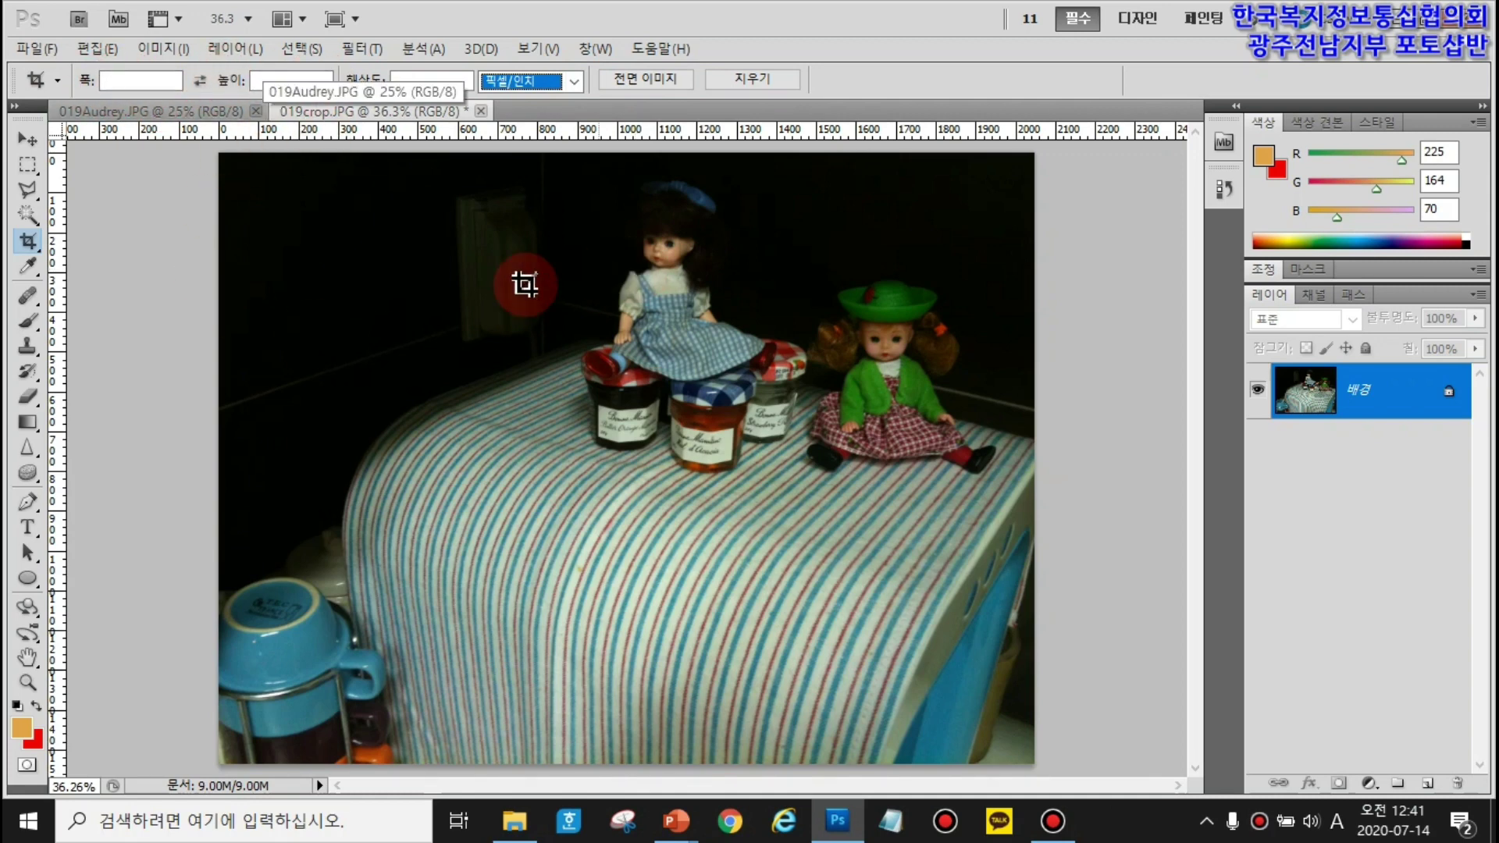
- Check the pixel dimensions and resolution of 019crop.JPG in Image Size, leaving them unmodified
click(158, 49)
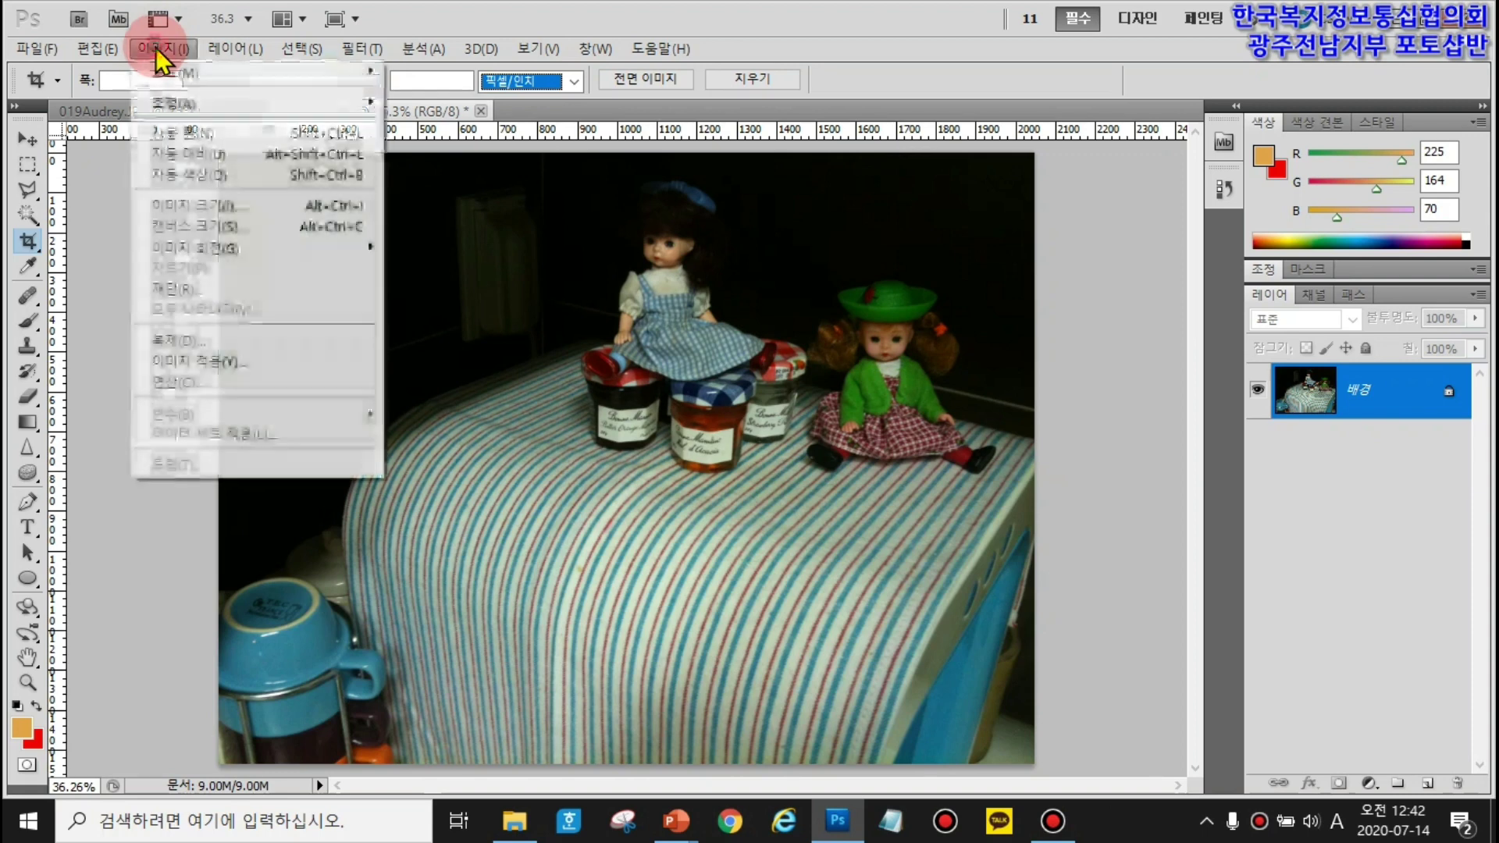
click(227, 206)
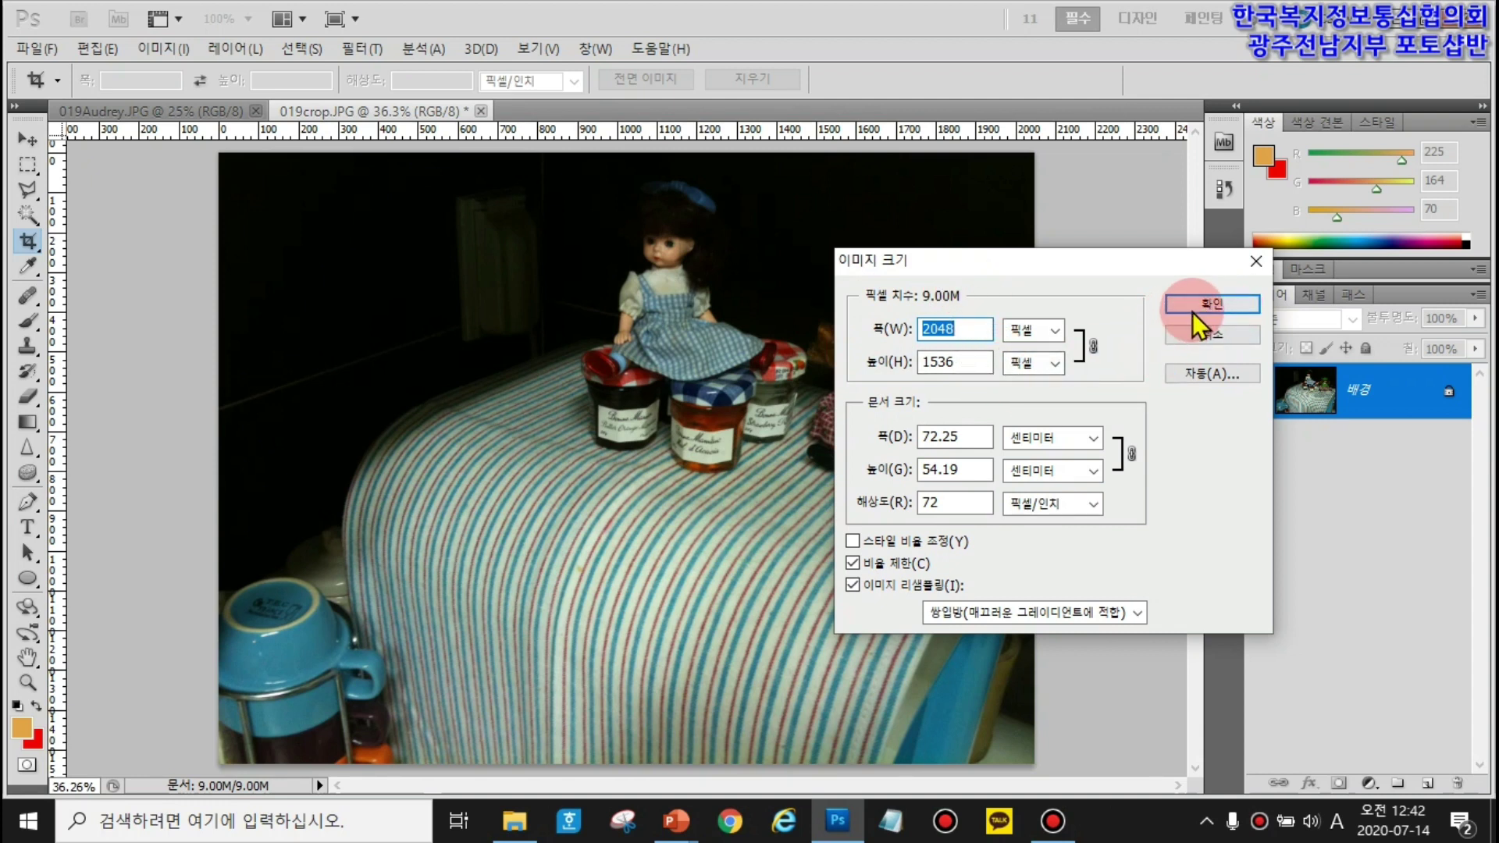
click(1256, 261)
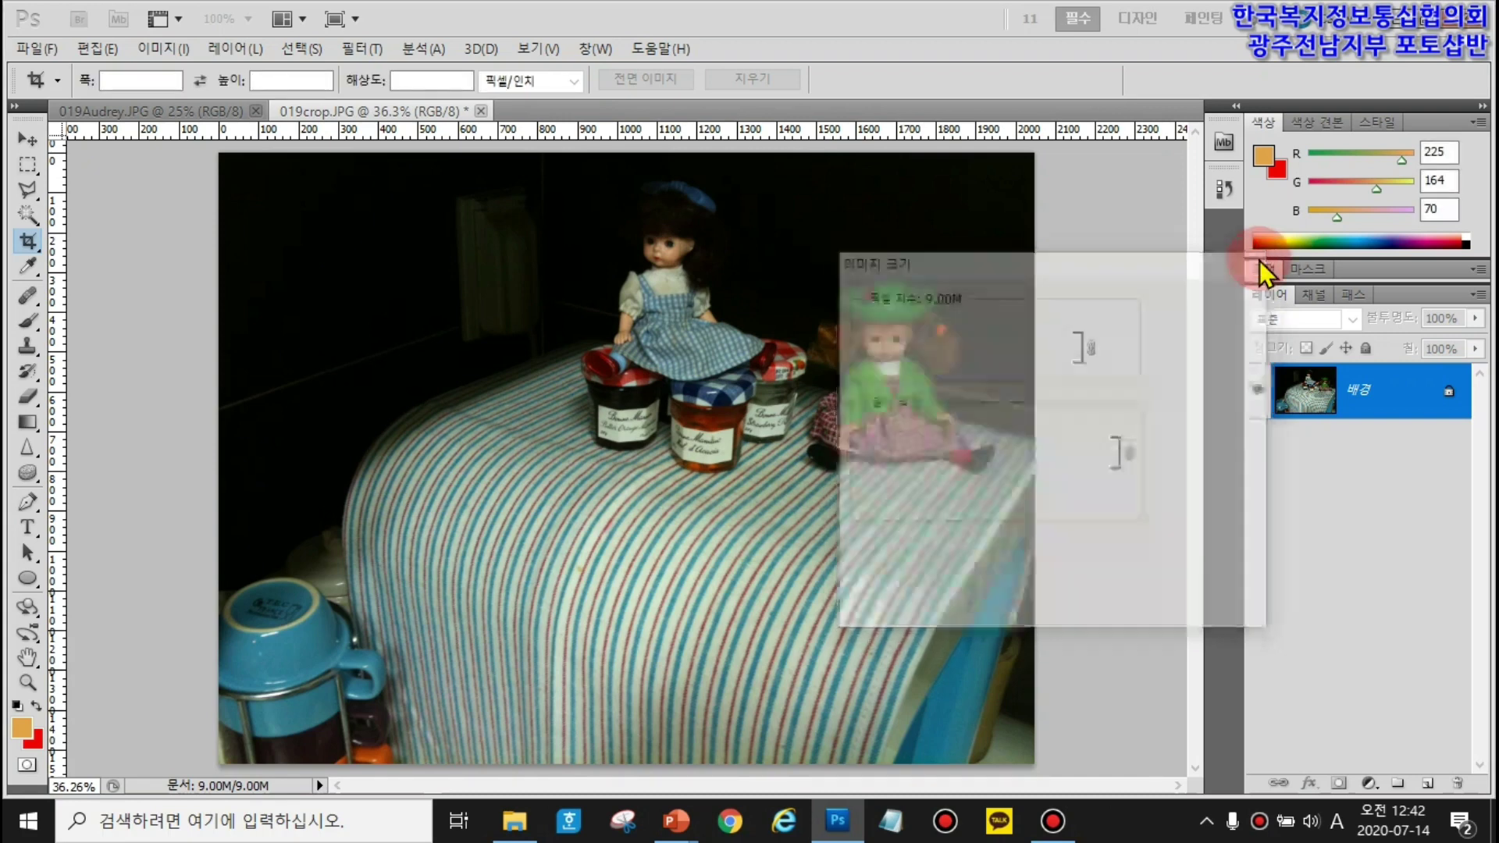
click(123, 81)
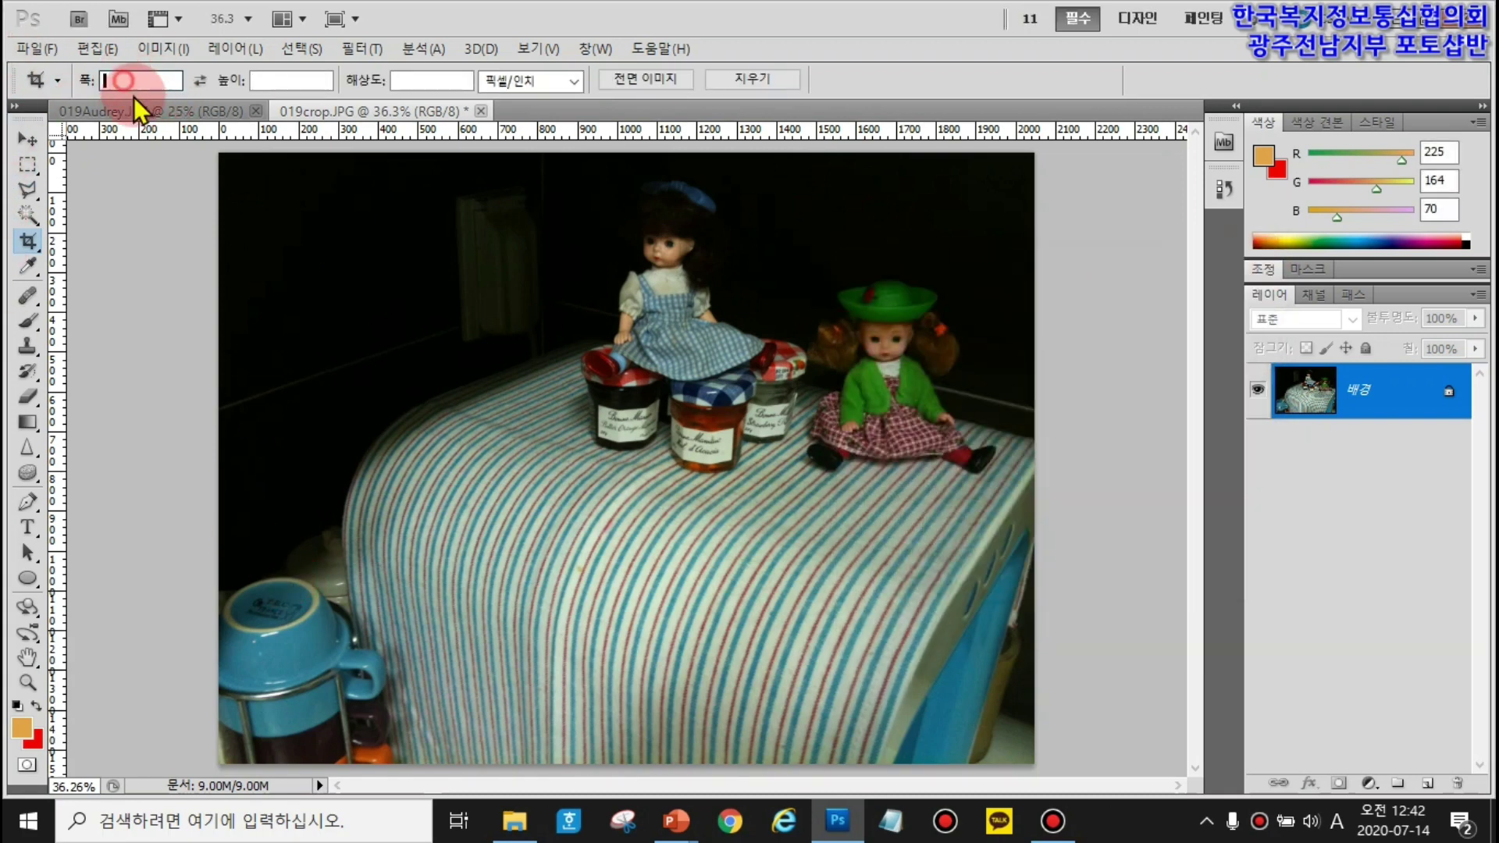
click(320, 831)
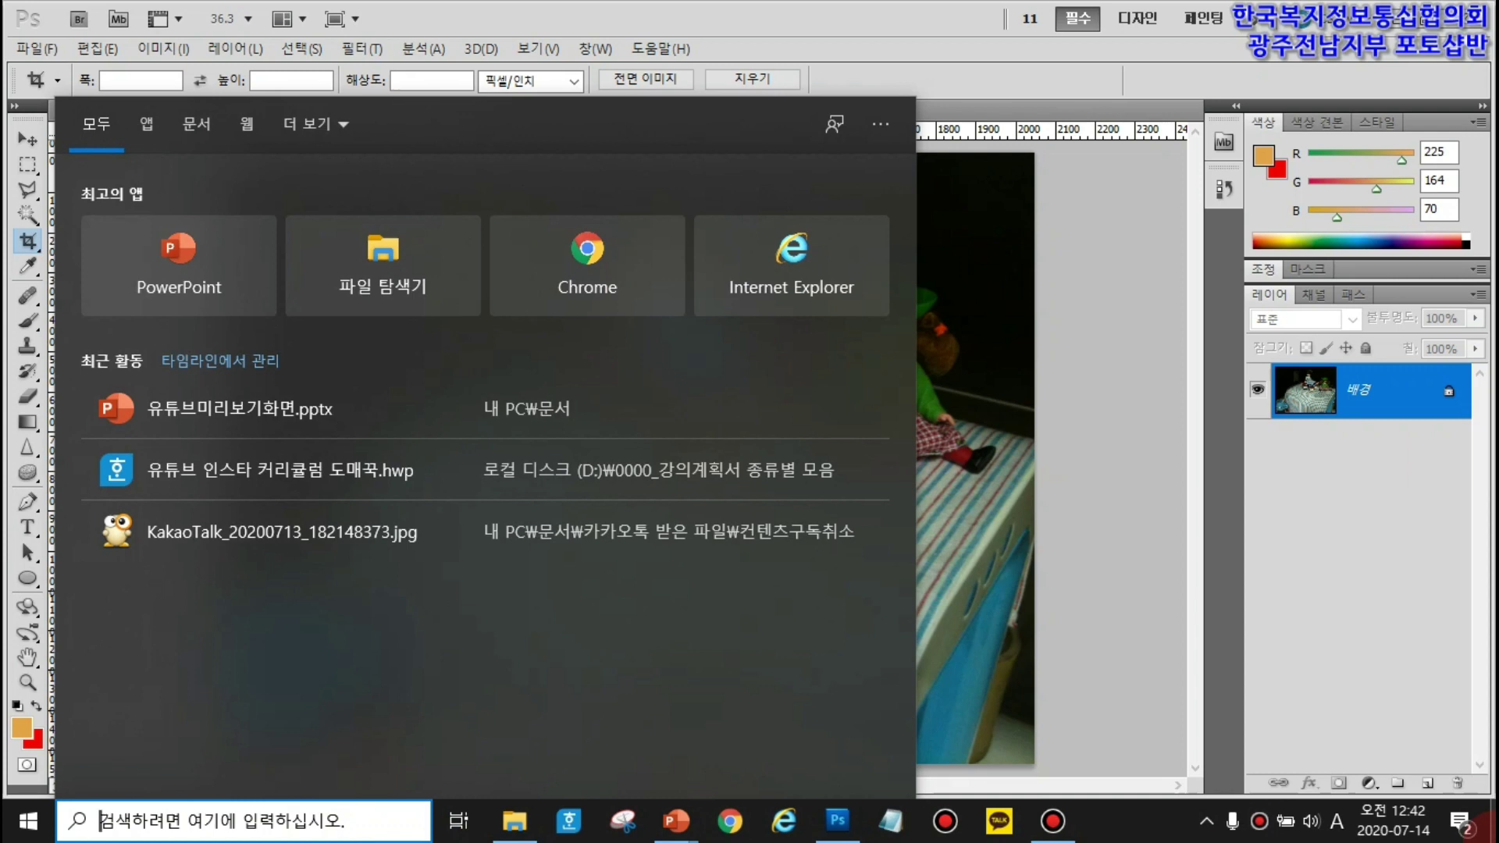
text(1048)
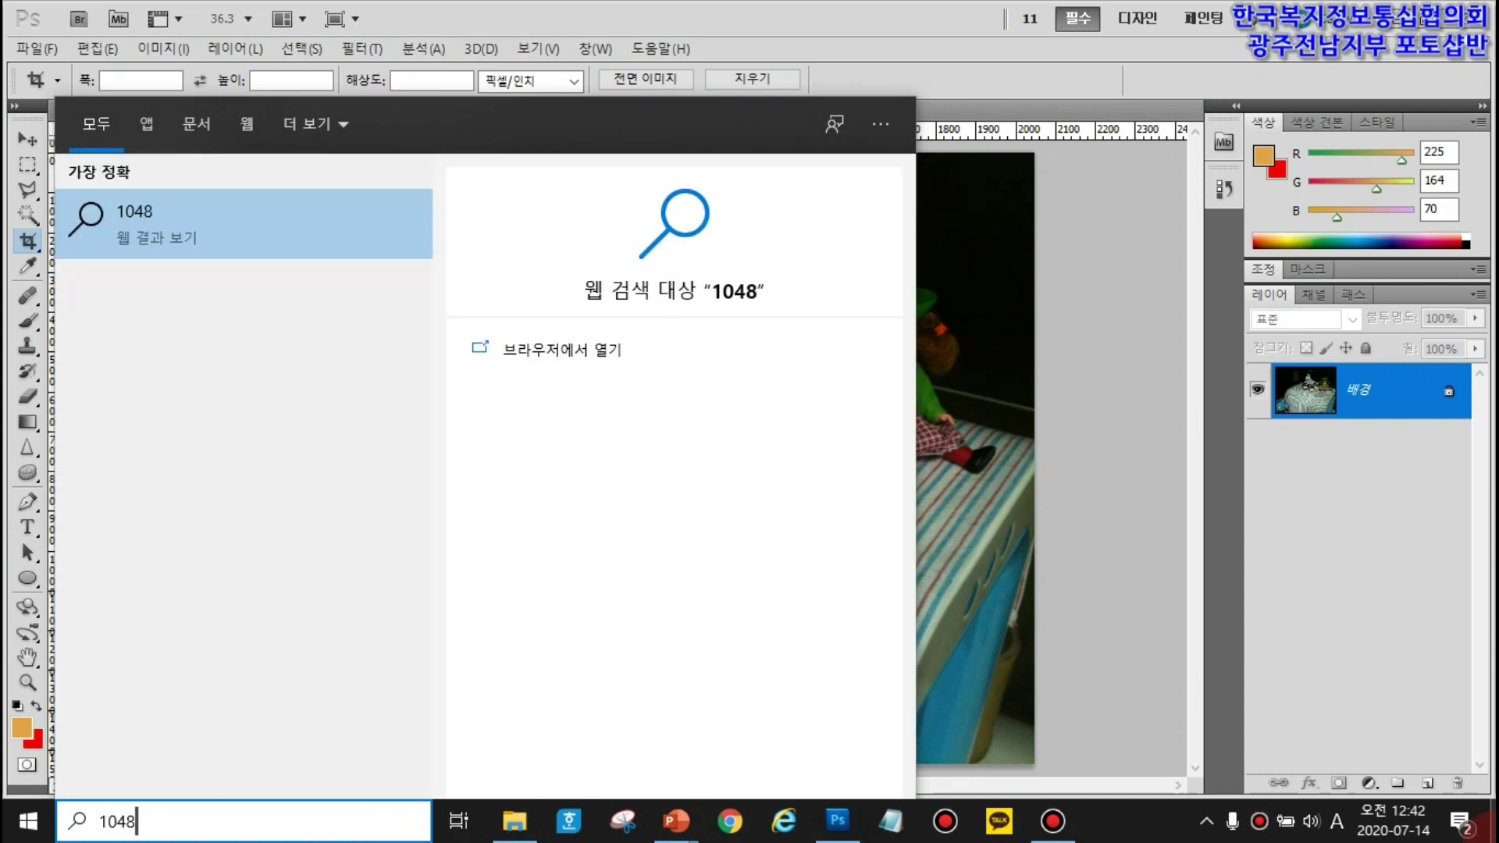
click(1051, 370)
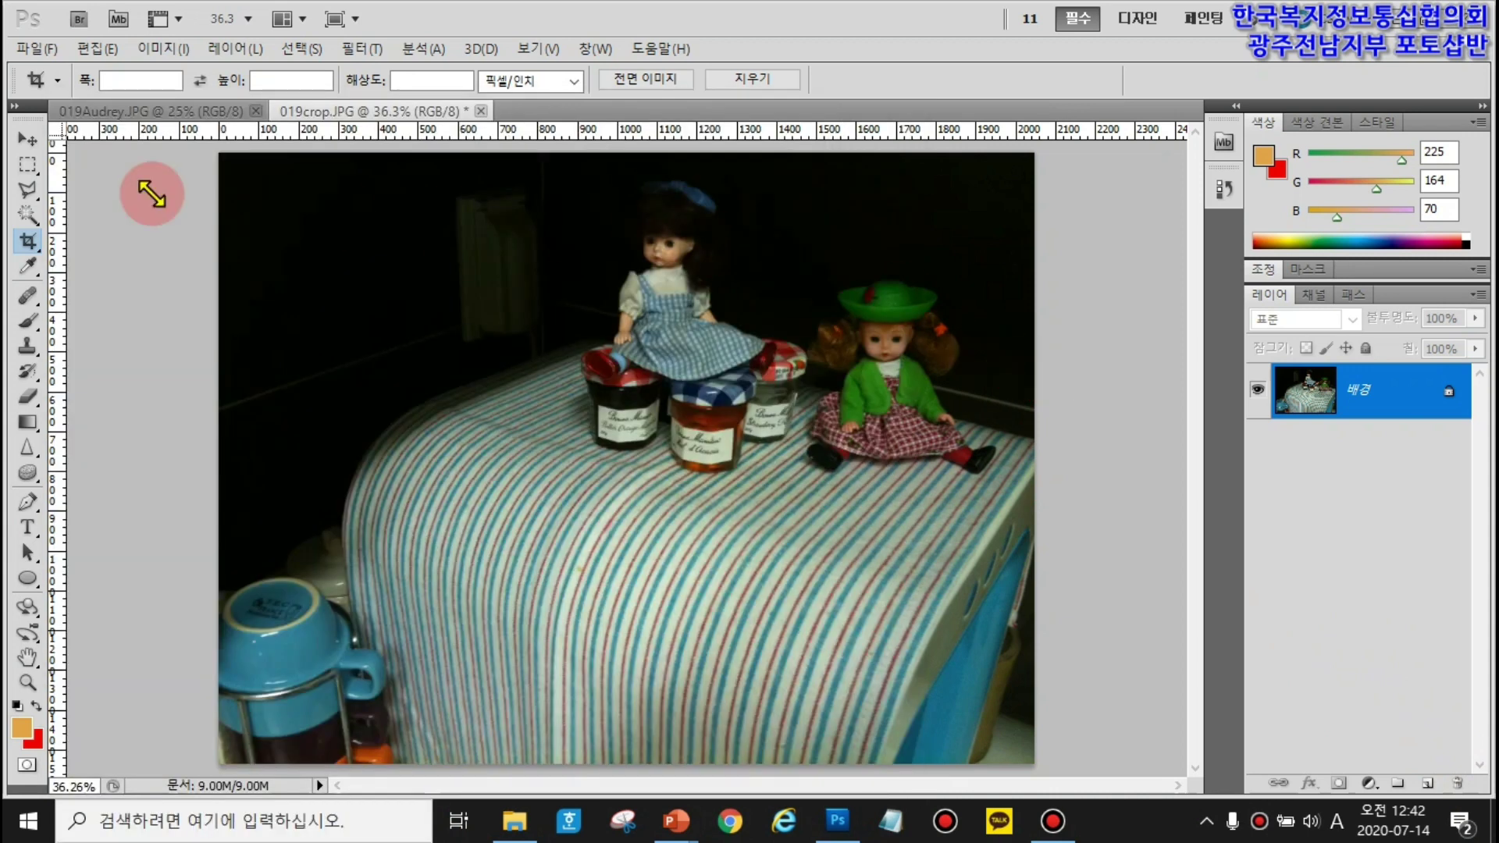
- Set the Crop tool to a width of 1048 px, a height of 536 px and a resolution of 72 pixels/inch
click(129, 74)
click(125, 80)
text(1048)
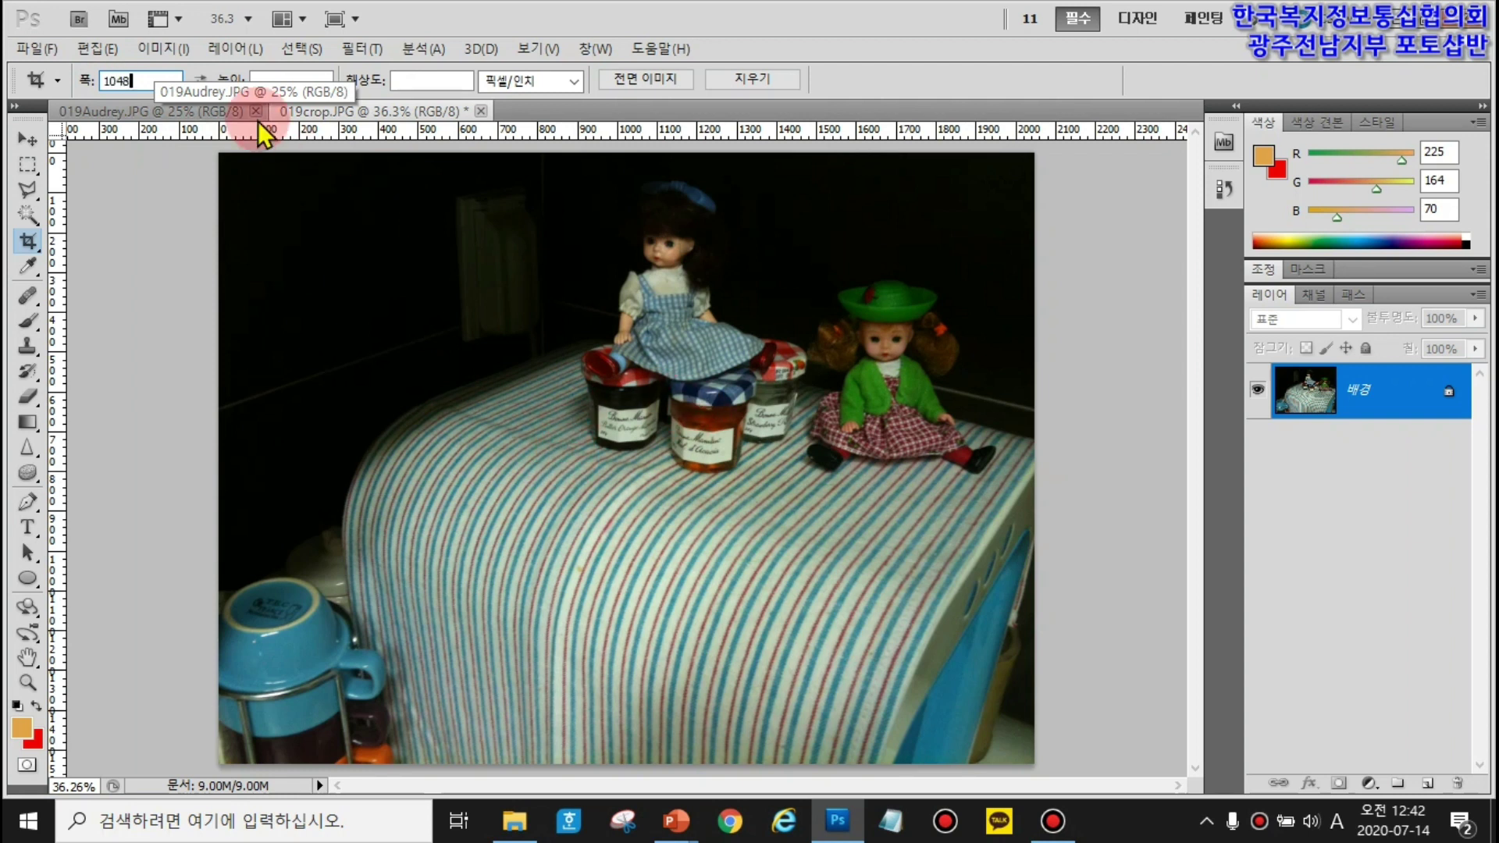
click(277, 74)
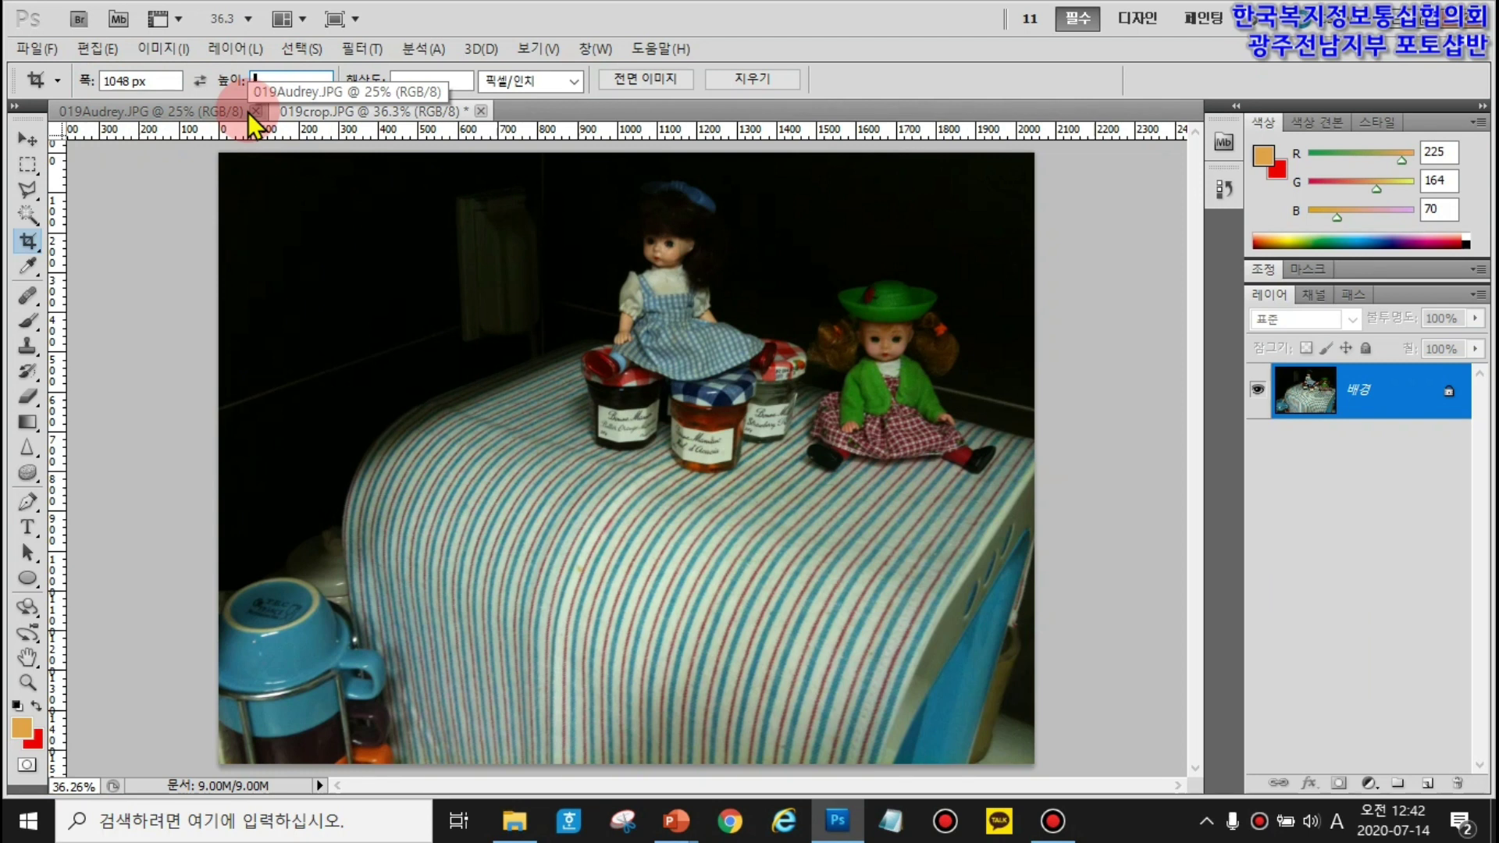
text(5)
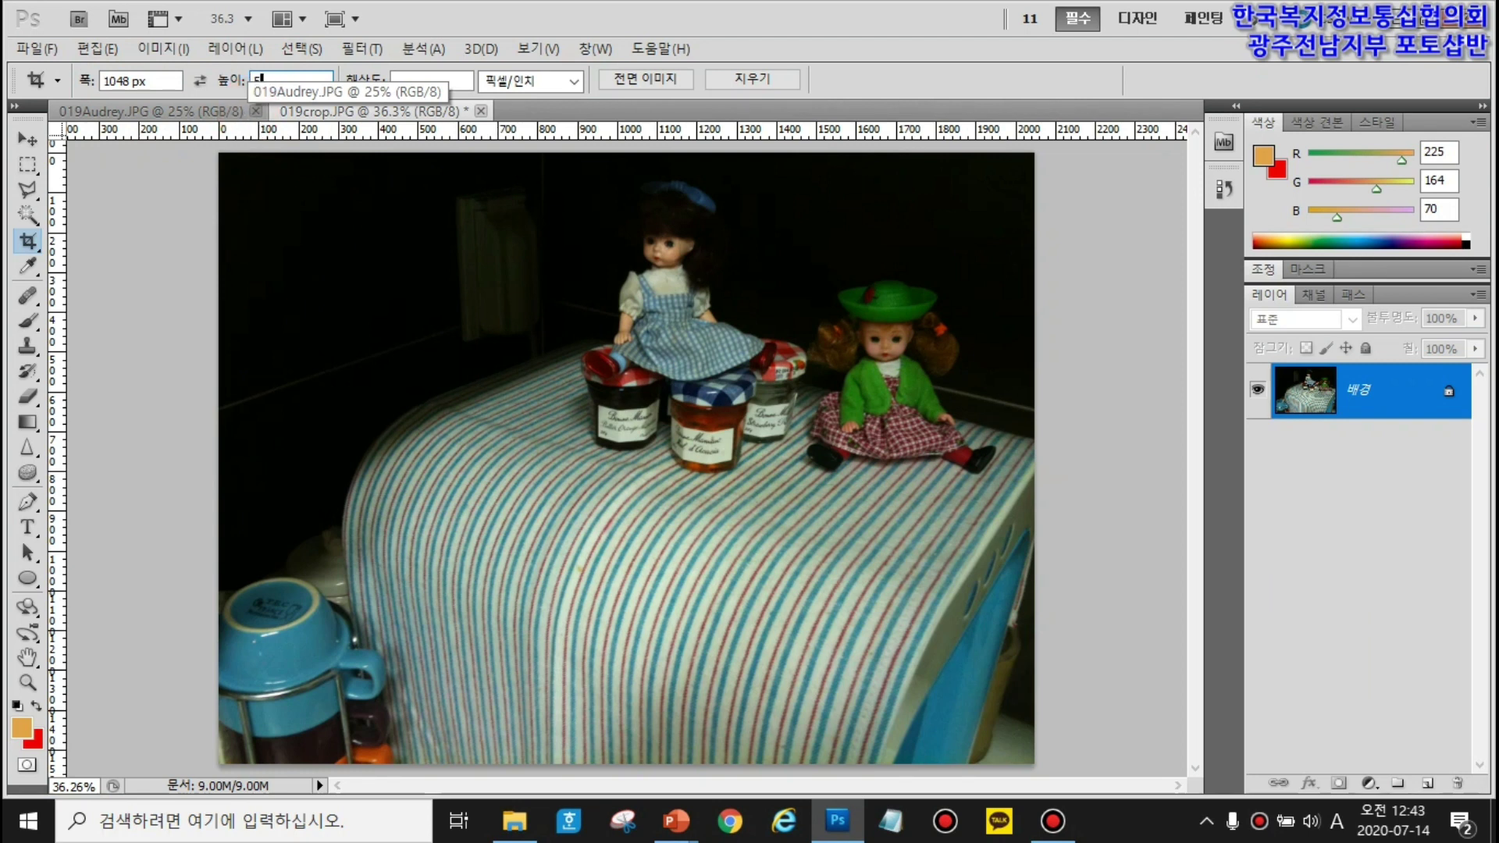
text(36)
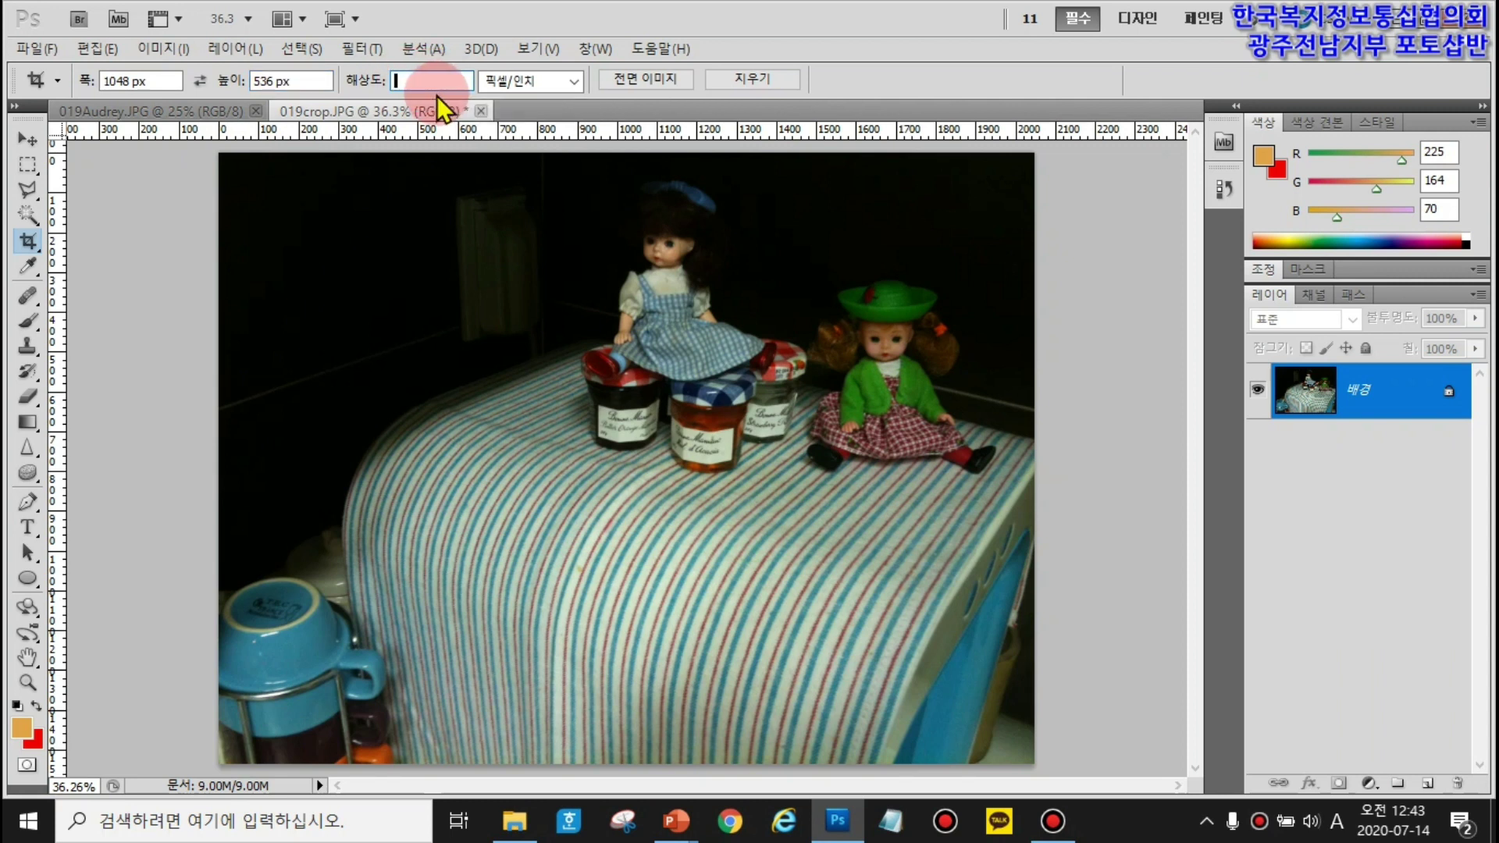
text(72)
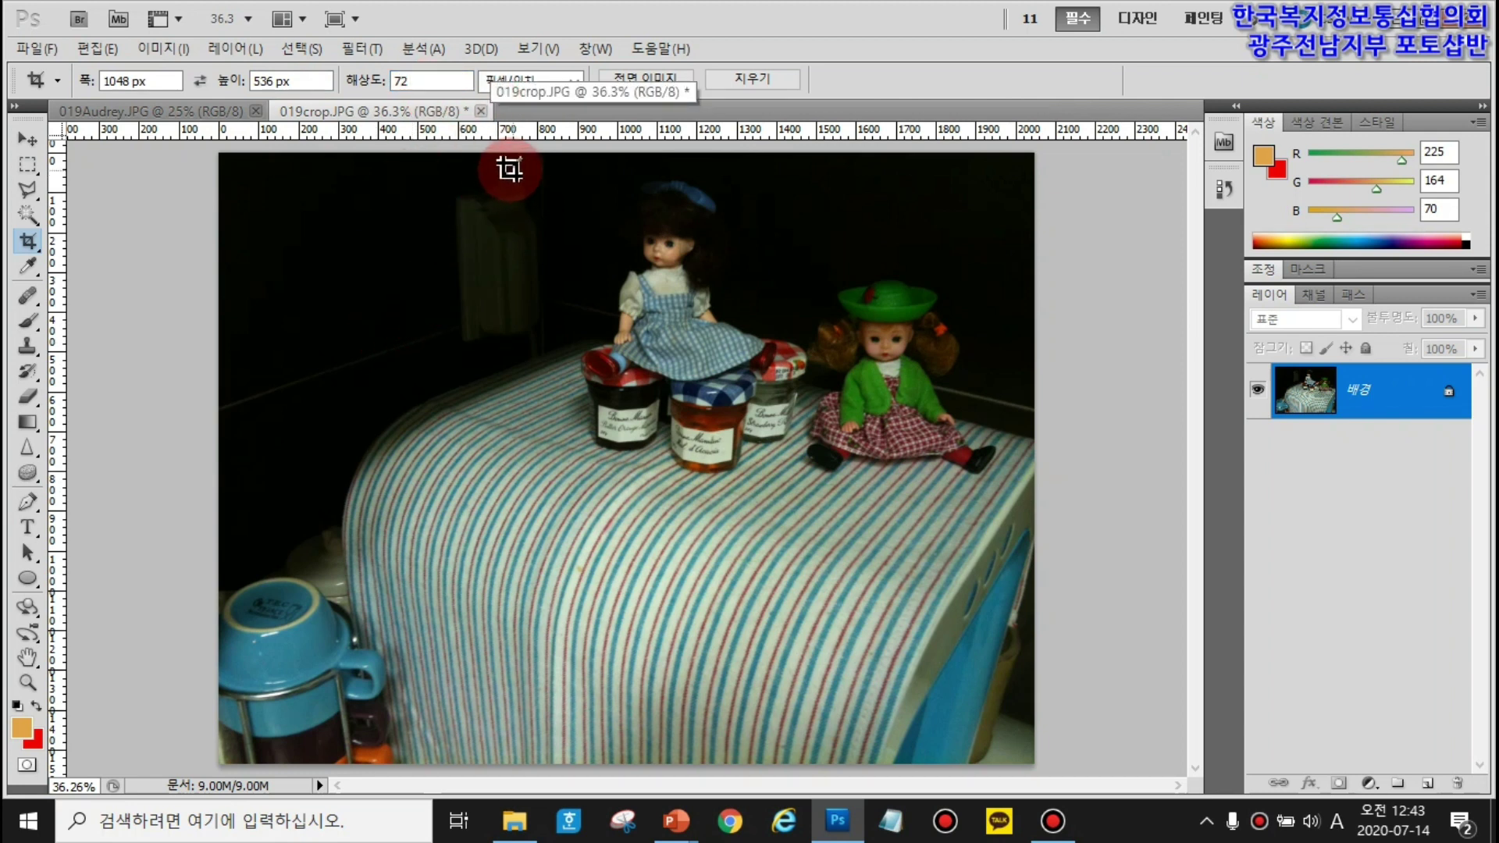
- Crop to both dolls and the jam jars with an area about 1600 px wide reaching the image's upper-right corner, and fit the result on screen
drag(541, 360, 1089, 597)
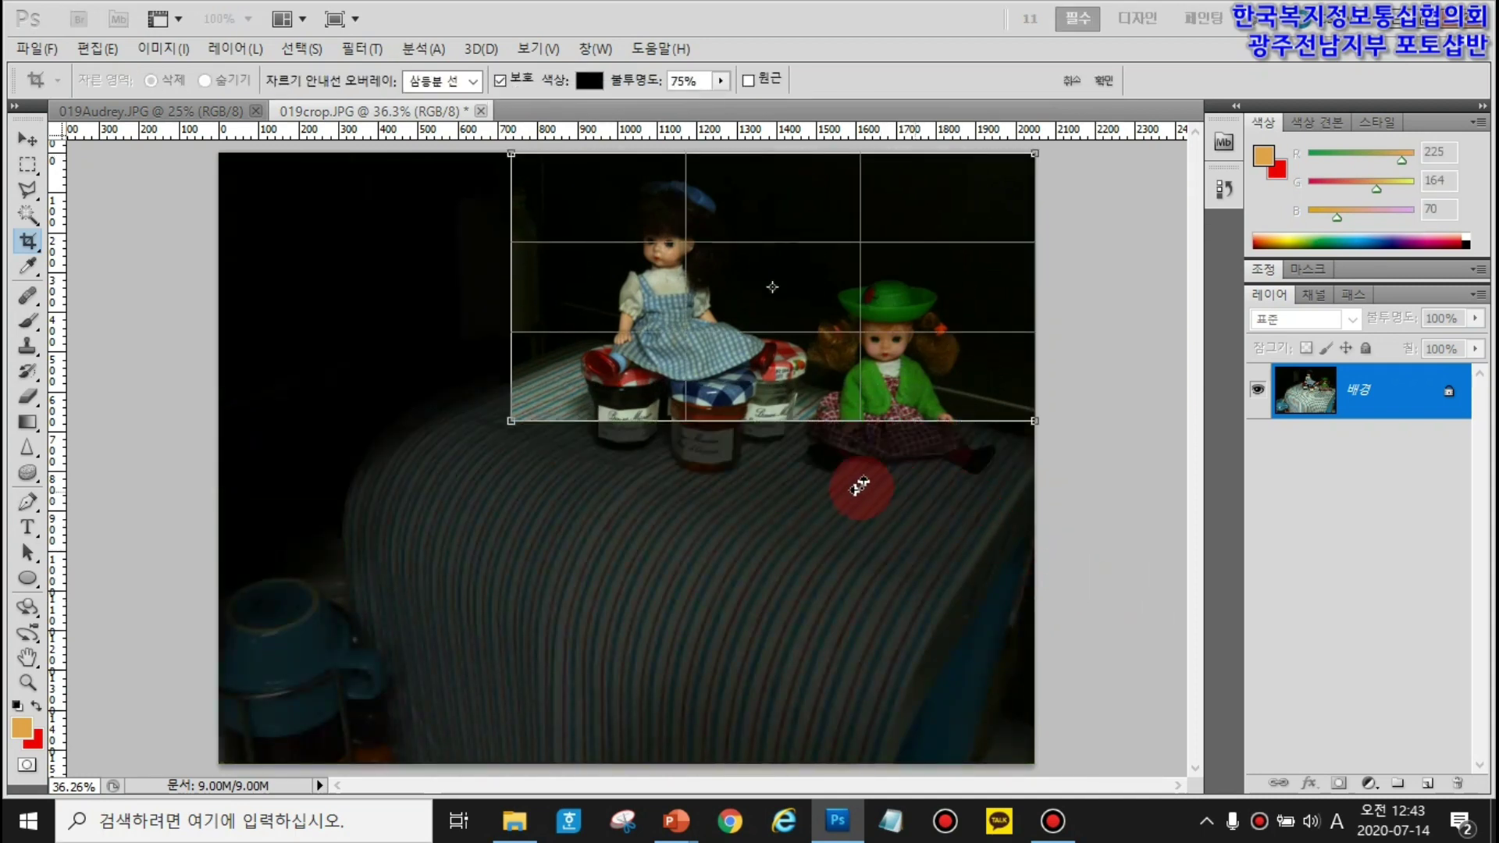
drag(515, 425, 406, 539)
mouse_move(936, 459)
mouse_down()
mouse_move(942, 477)
mouse_move(937, 460)
mouse_up()
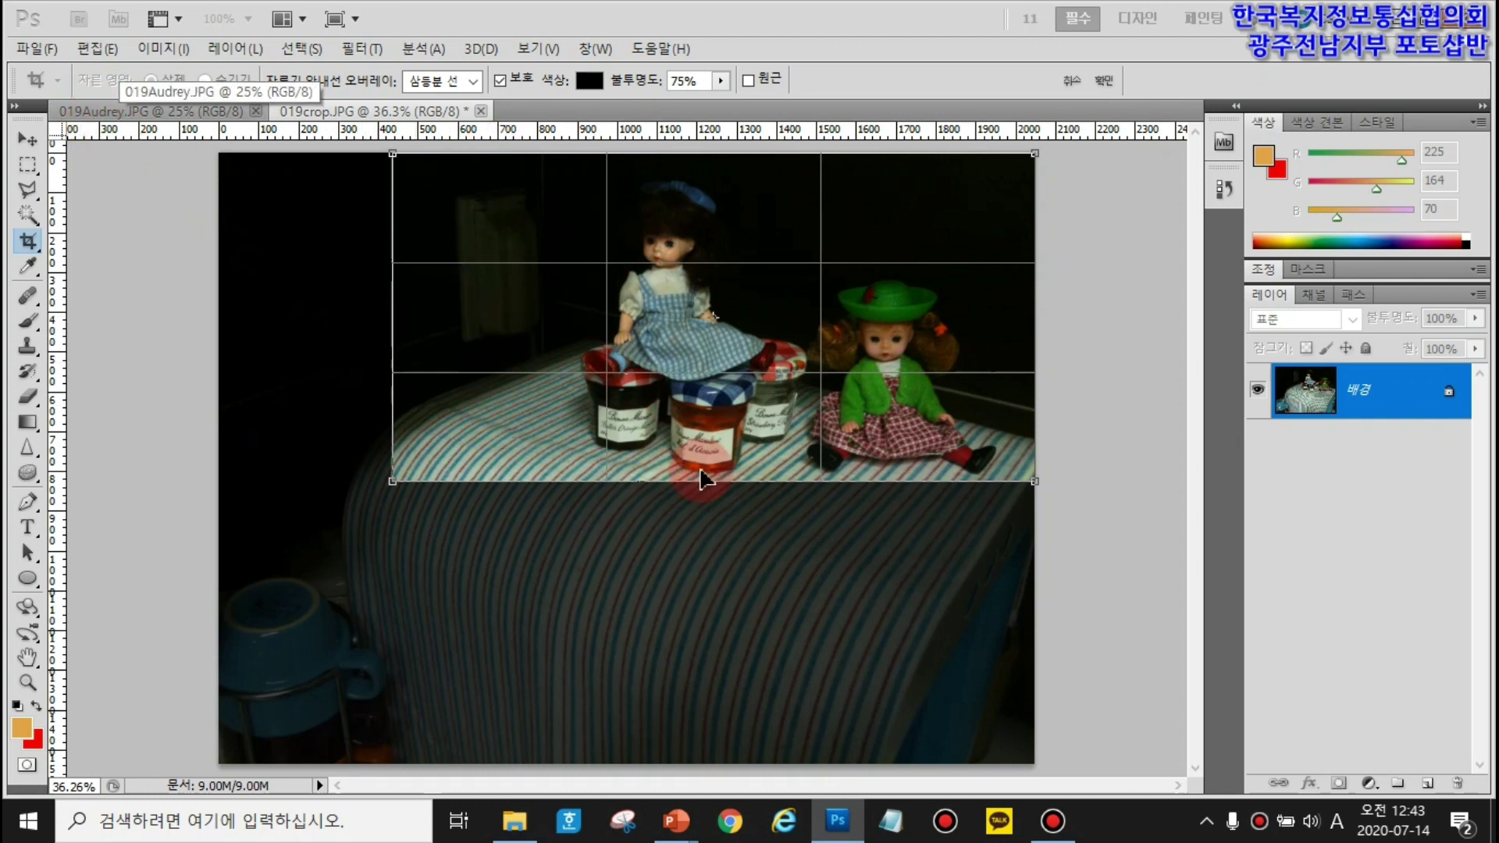
click(1103, 80)
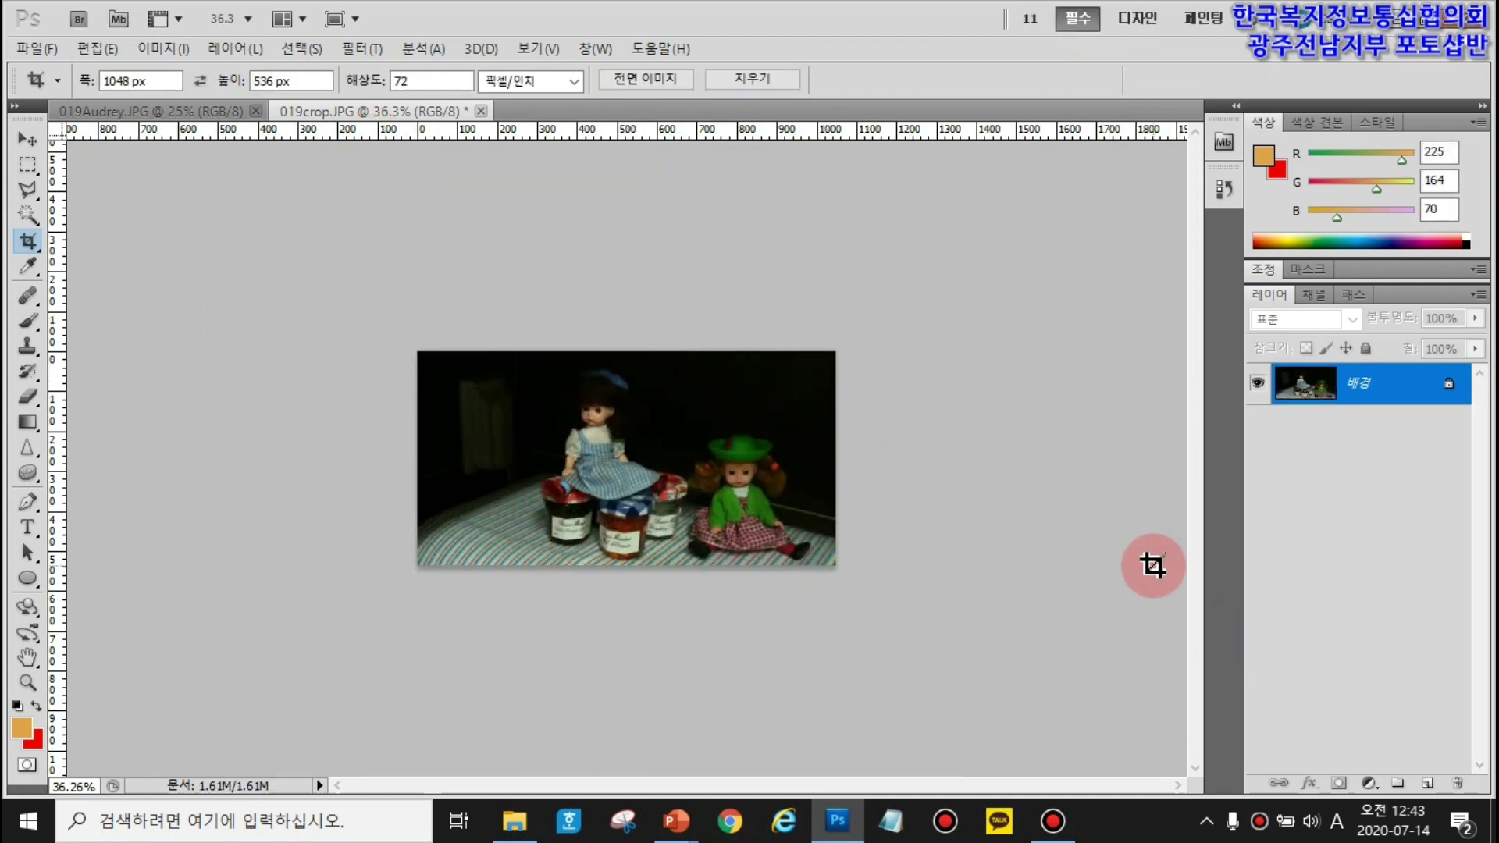
key(ctrl+0)
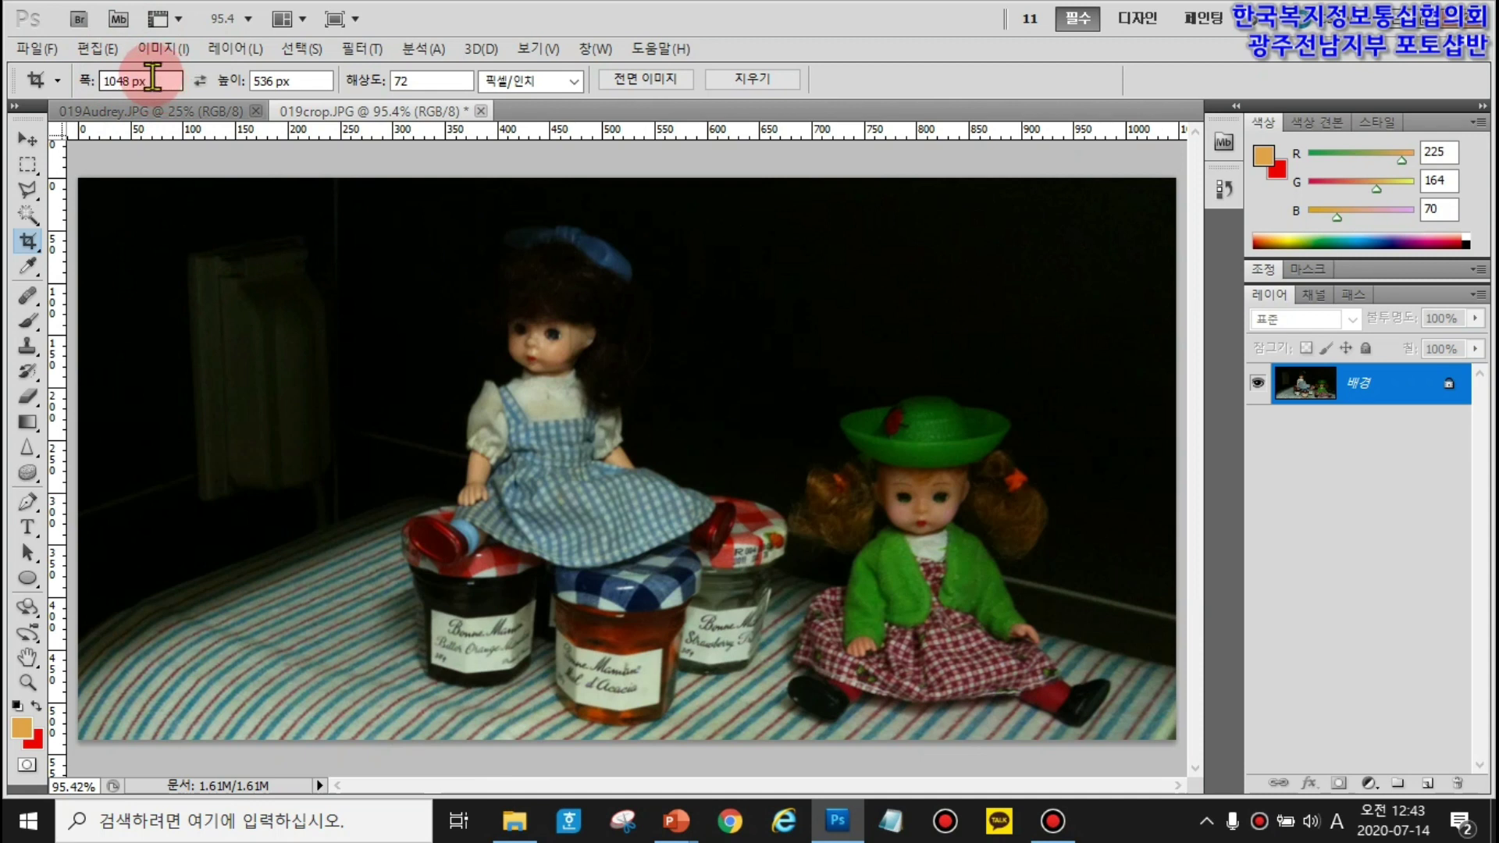
- Clear the Crop tool's fixed width, height and resolution values
click(610, 81)
click(766, 83)
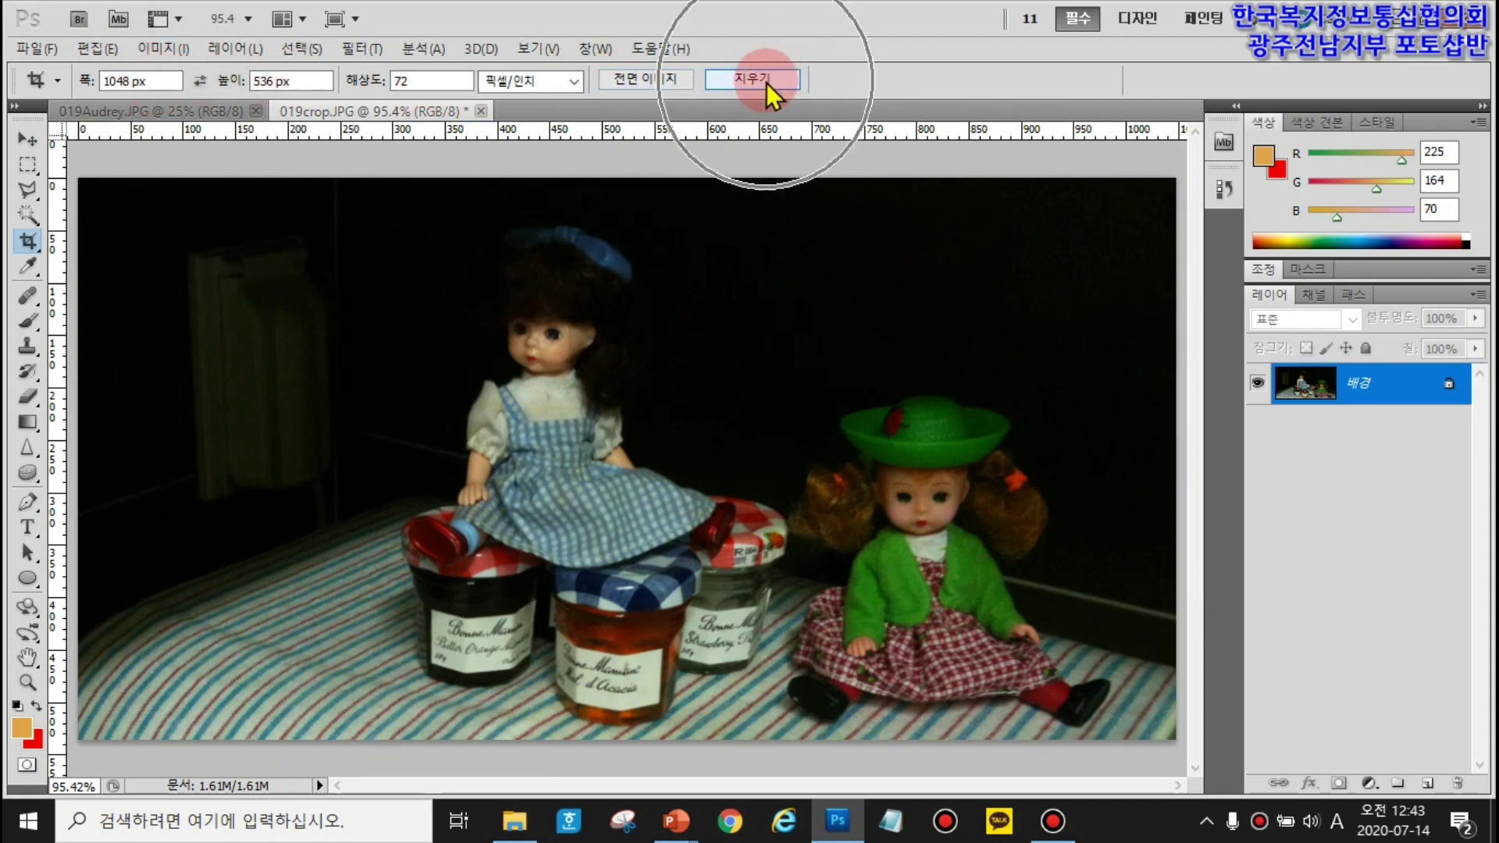
right_click(57, 86)
click(125, 79)
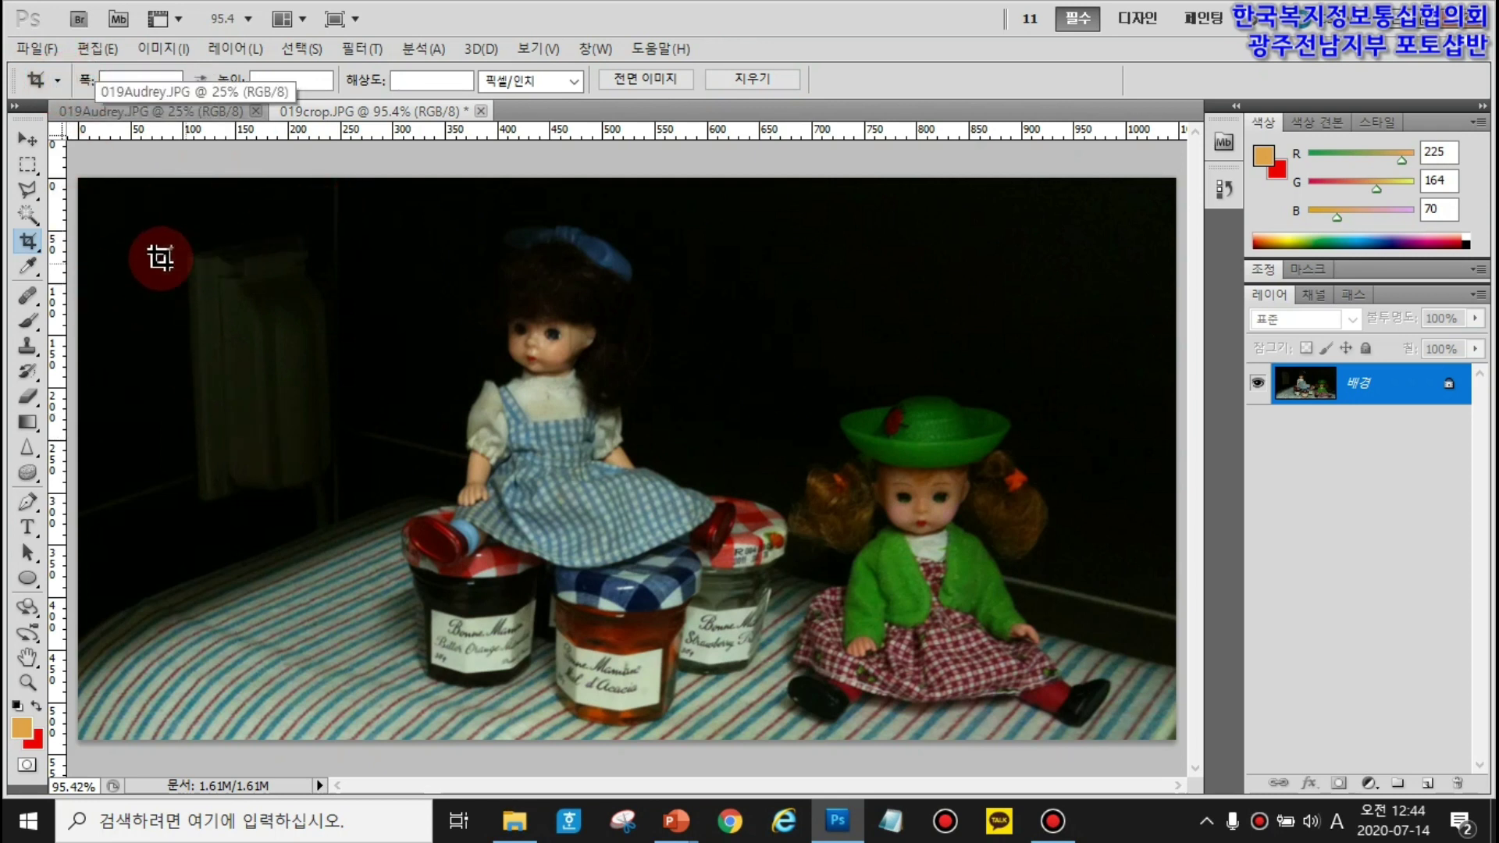
- Crop freely around the dolls and jars to about 785 by 518 px, and view the image at 100%
drag(334, 197, 1157, 739)
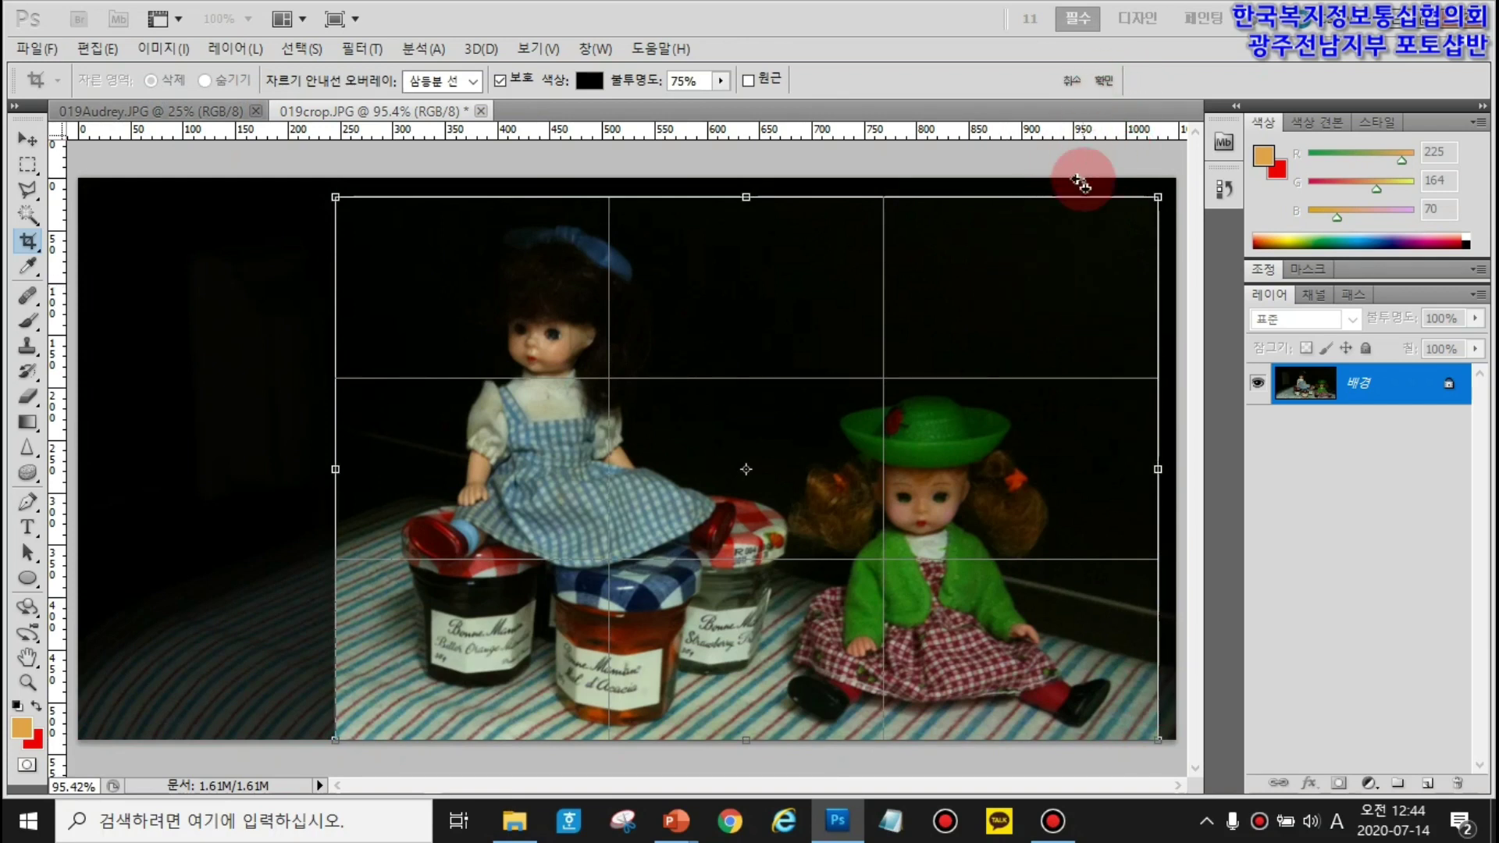
double_click(1108, 293)
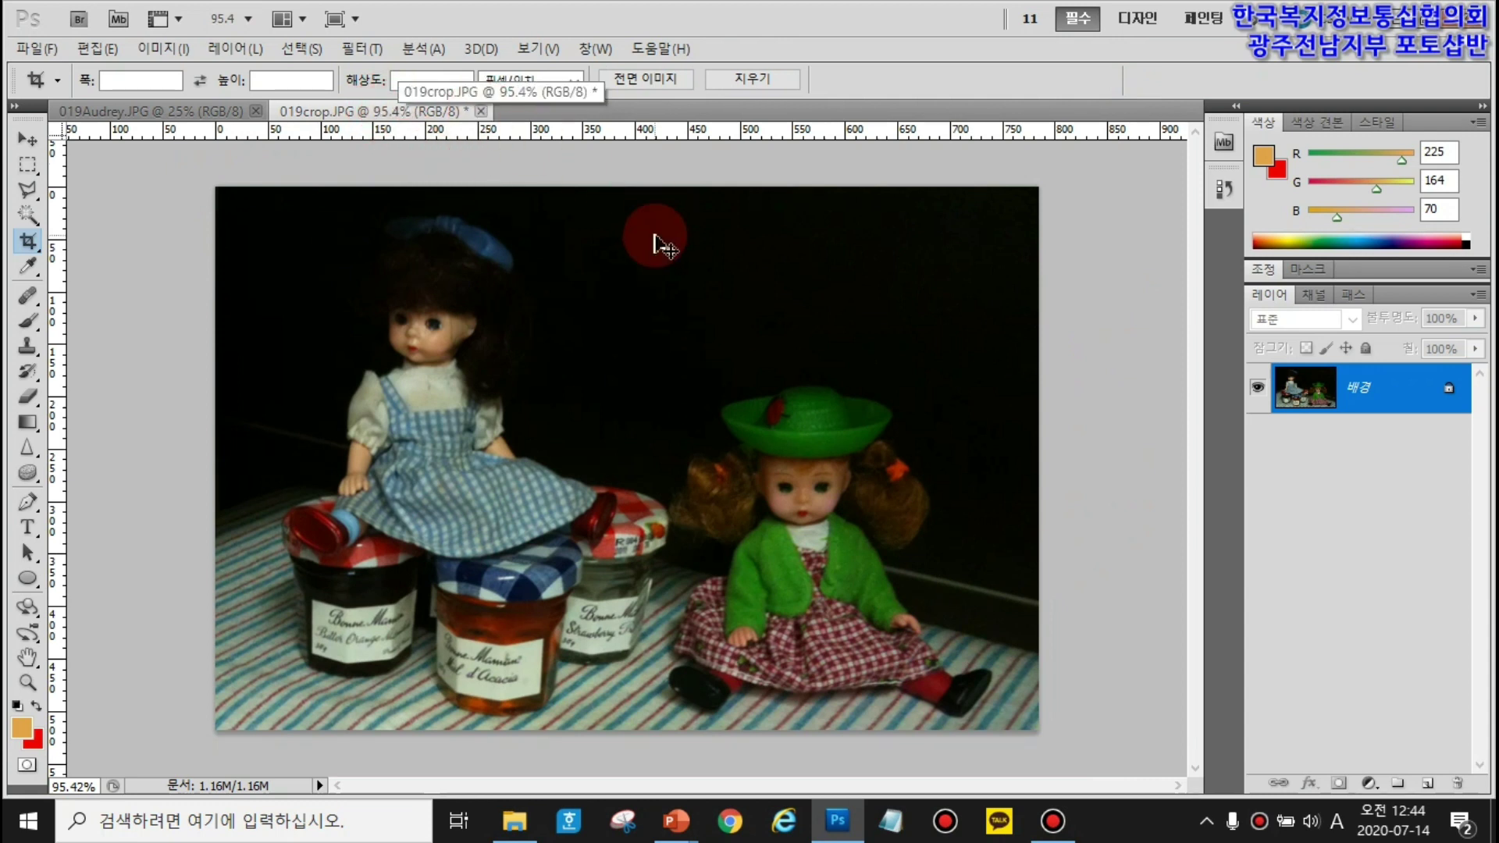
key(ctrl+plus)
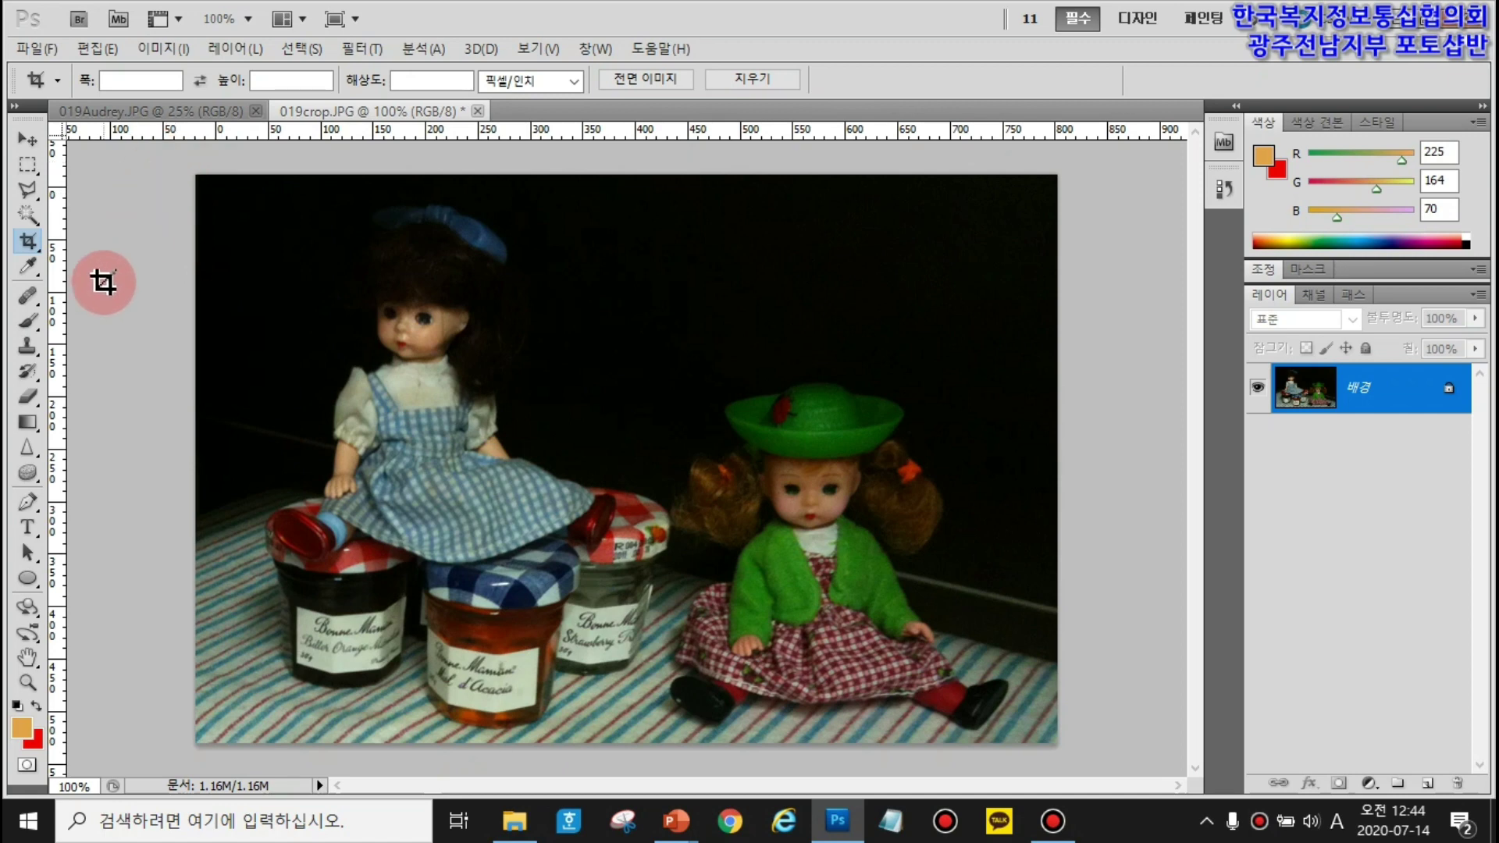
- Check the cropped image's pixel dimensions and resolution in Image Size, leaving them unmodified
click(150, 45)
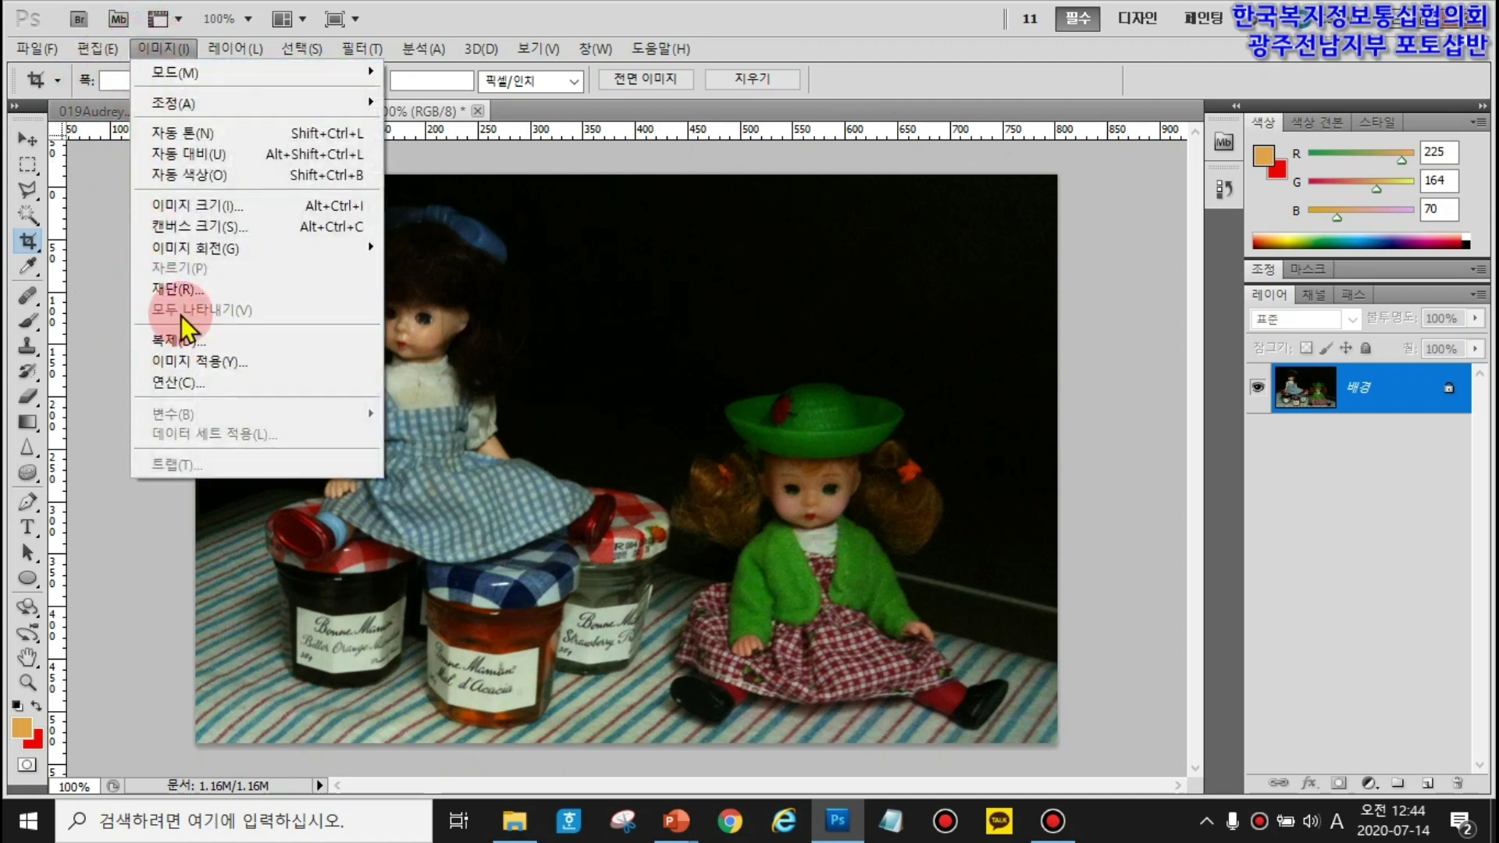
click(214, 204)
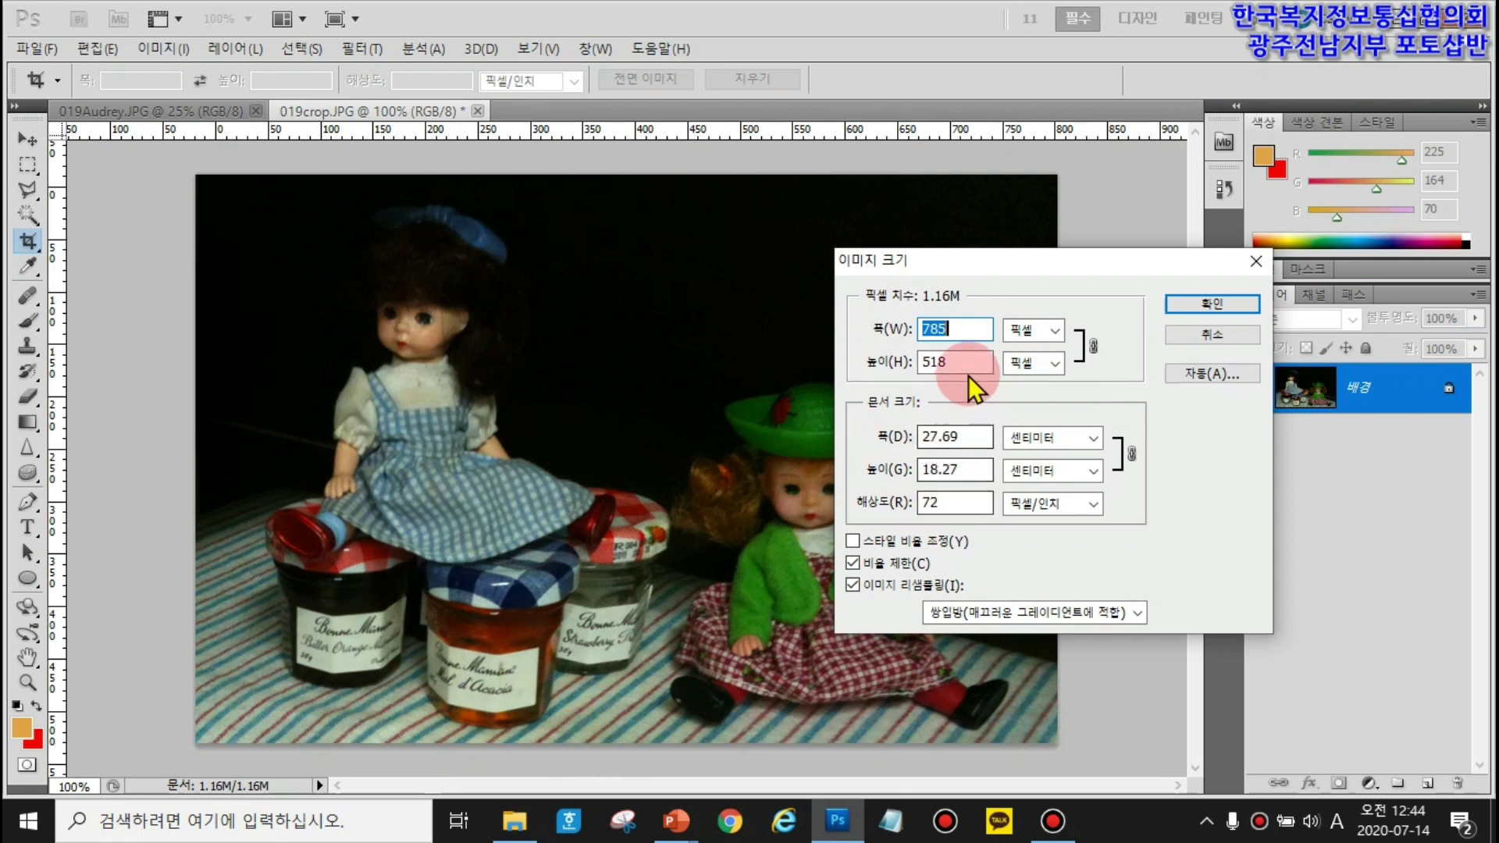
click(964, 336)
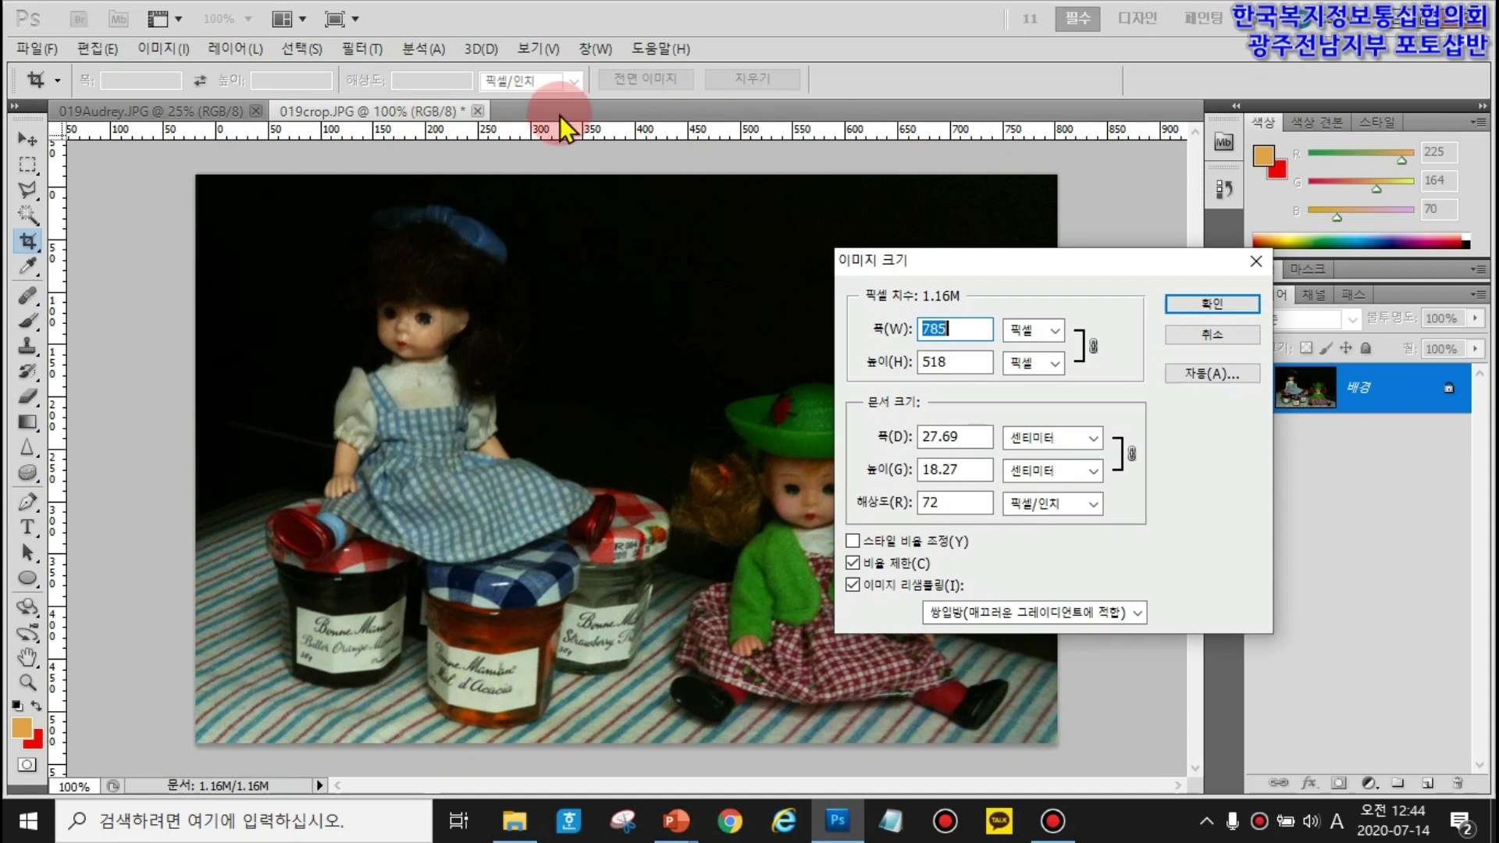
click(1234, 340)
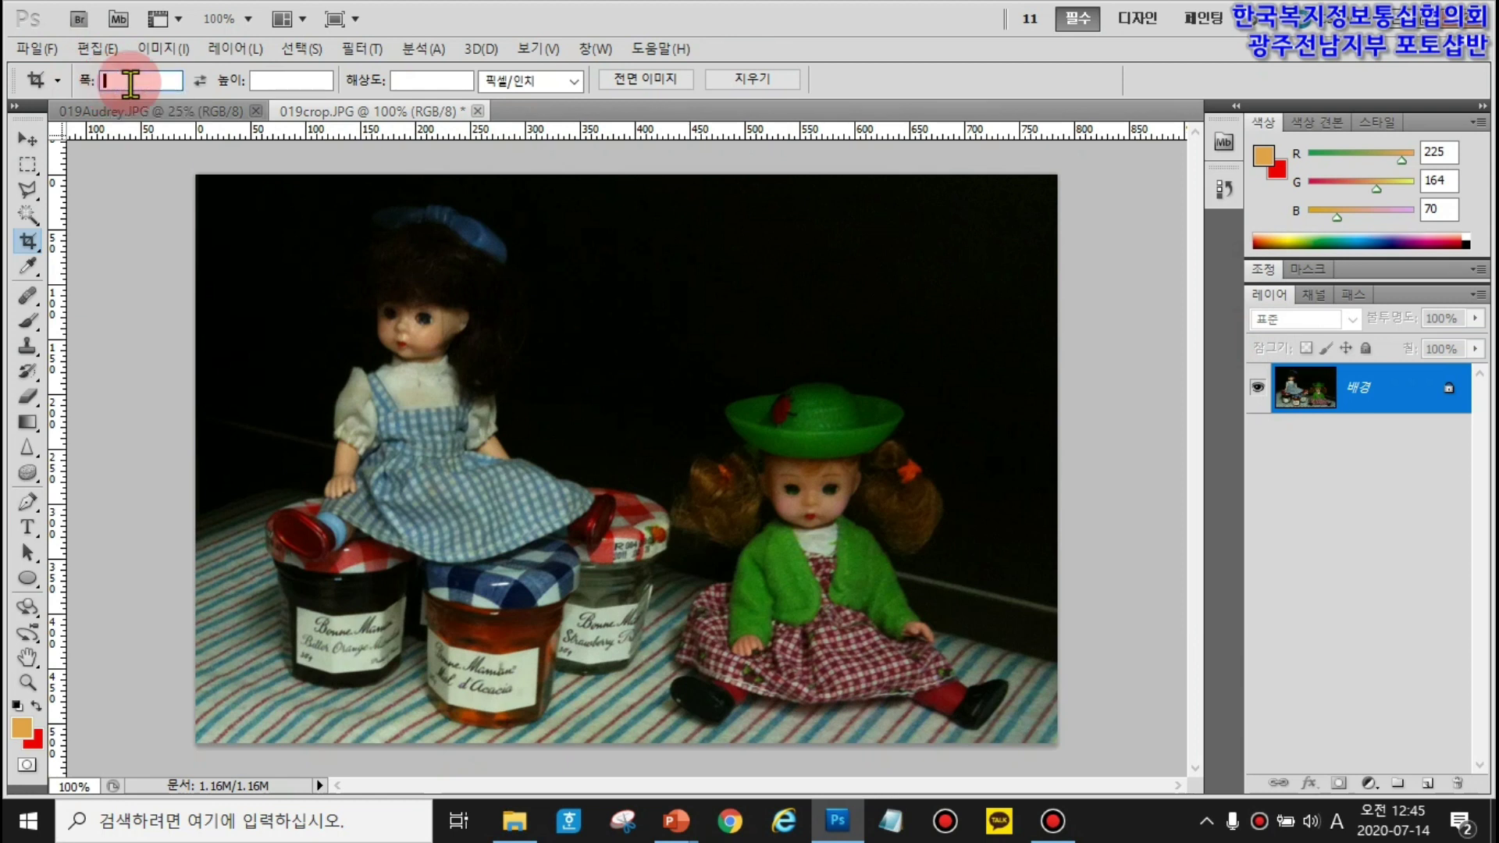
click(277, 81)
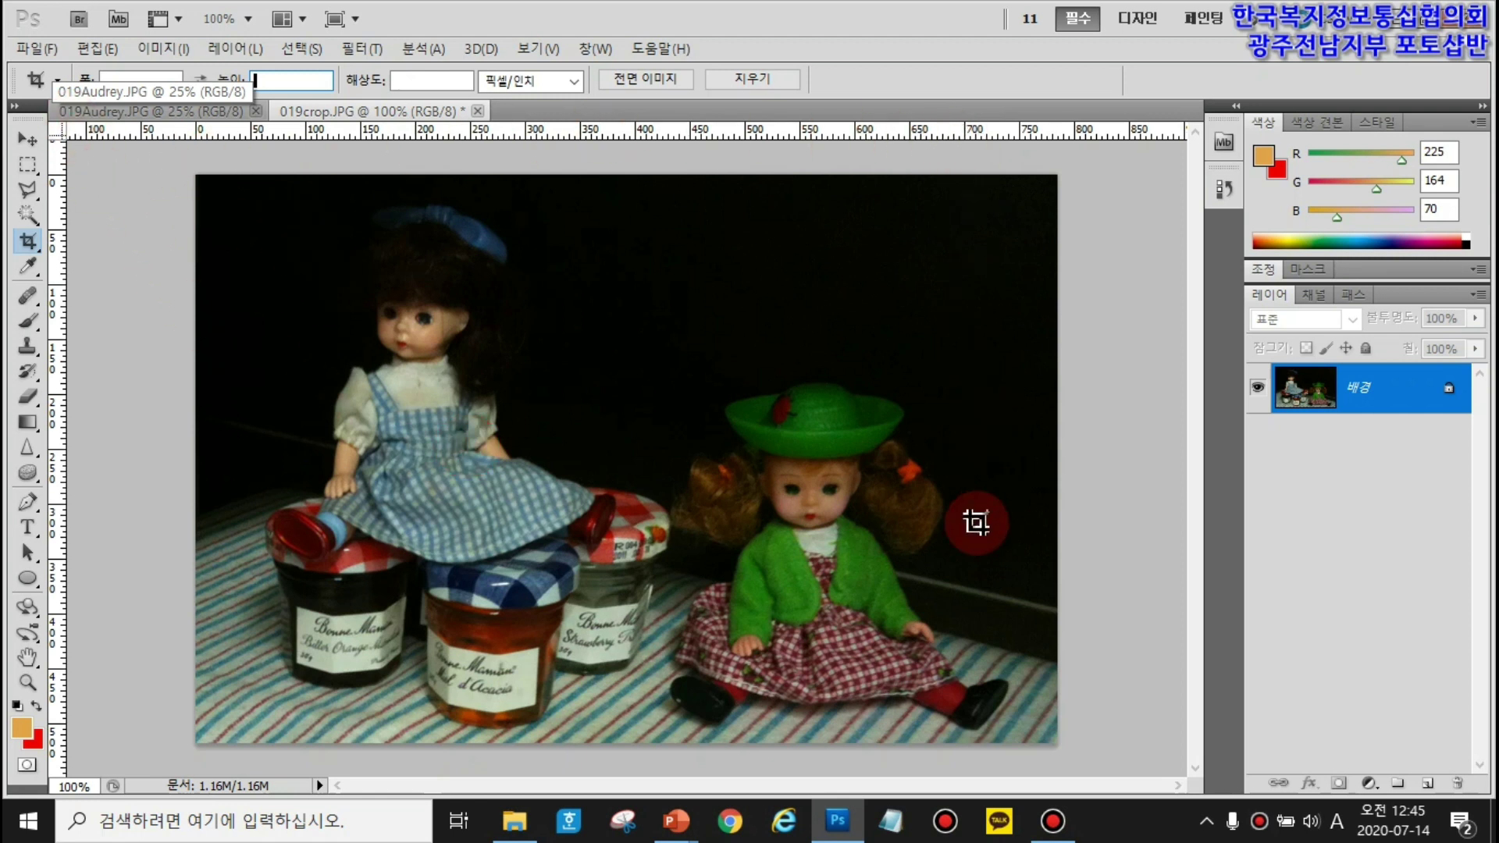
- Begin saving the cropped image under Save As and go up to the parent folder a 포토샵CS6실습
click(33, 49)
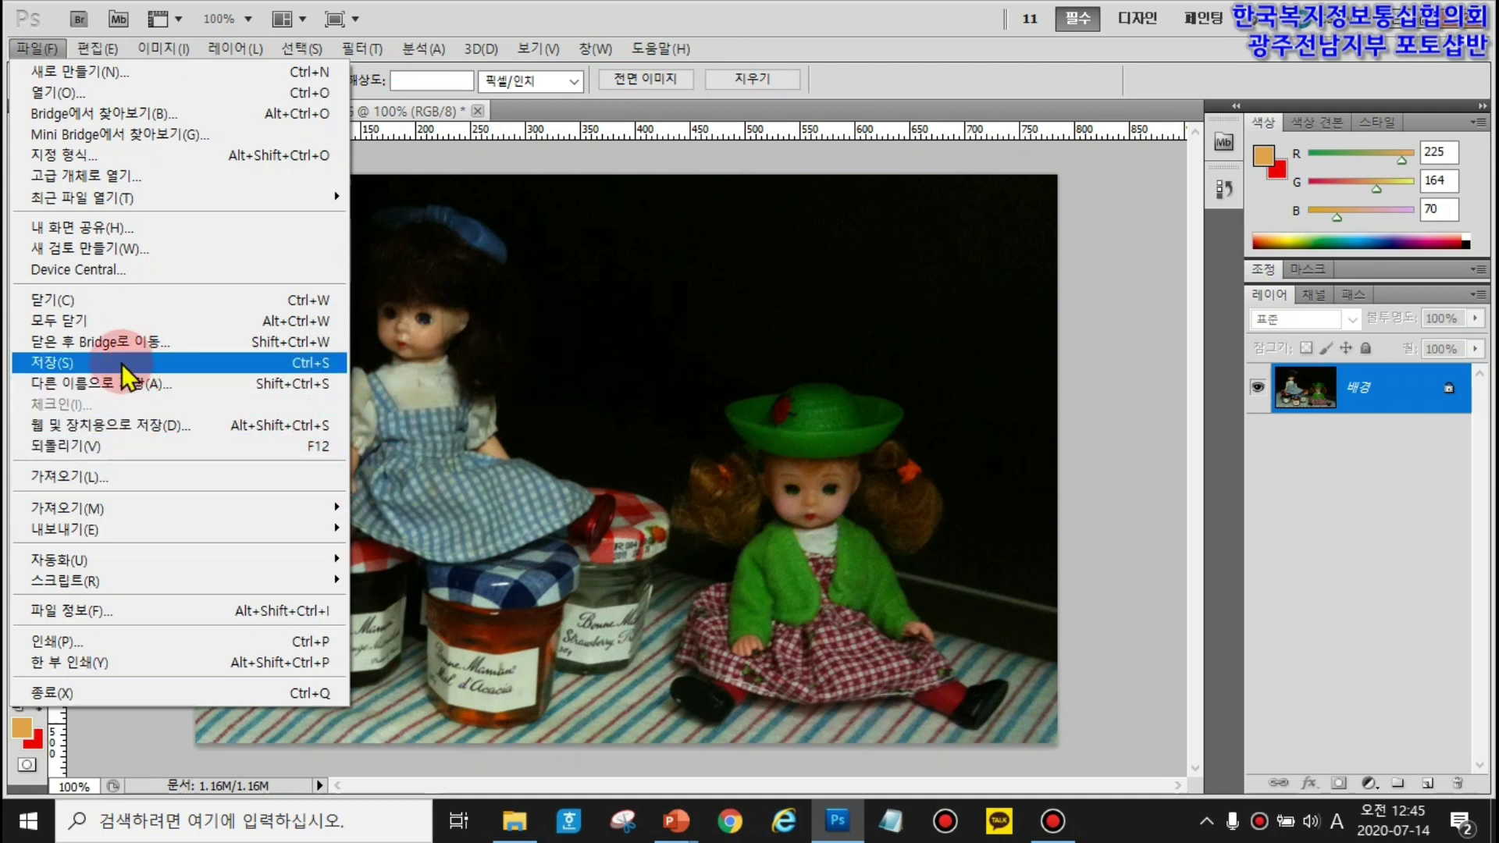
click(86, 384)
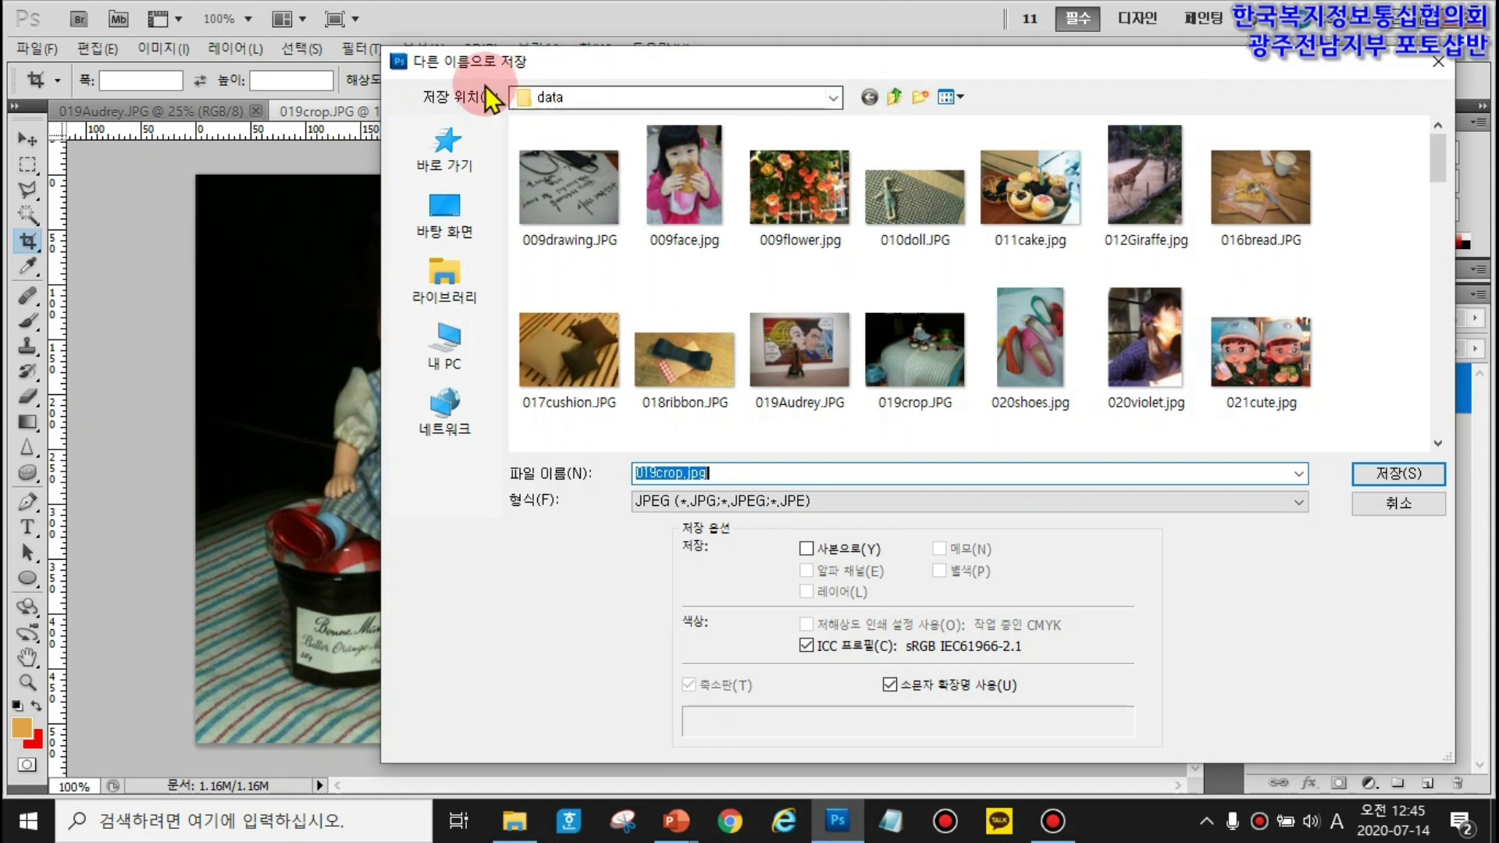
click(897, 99)
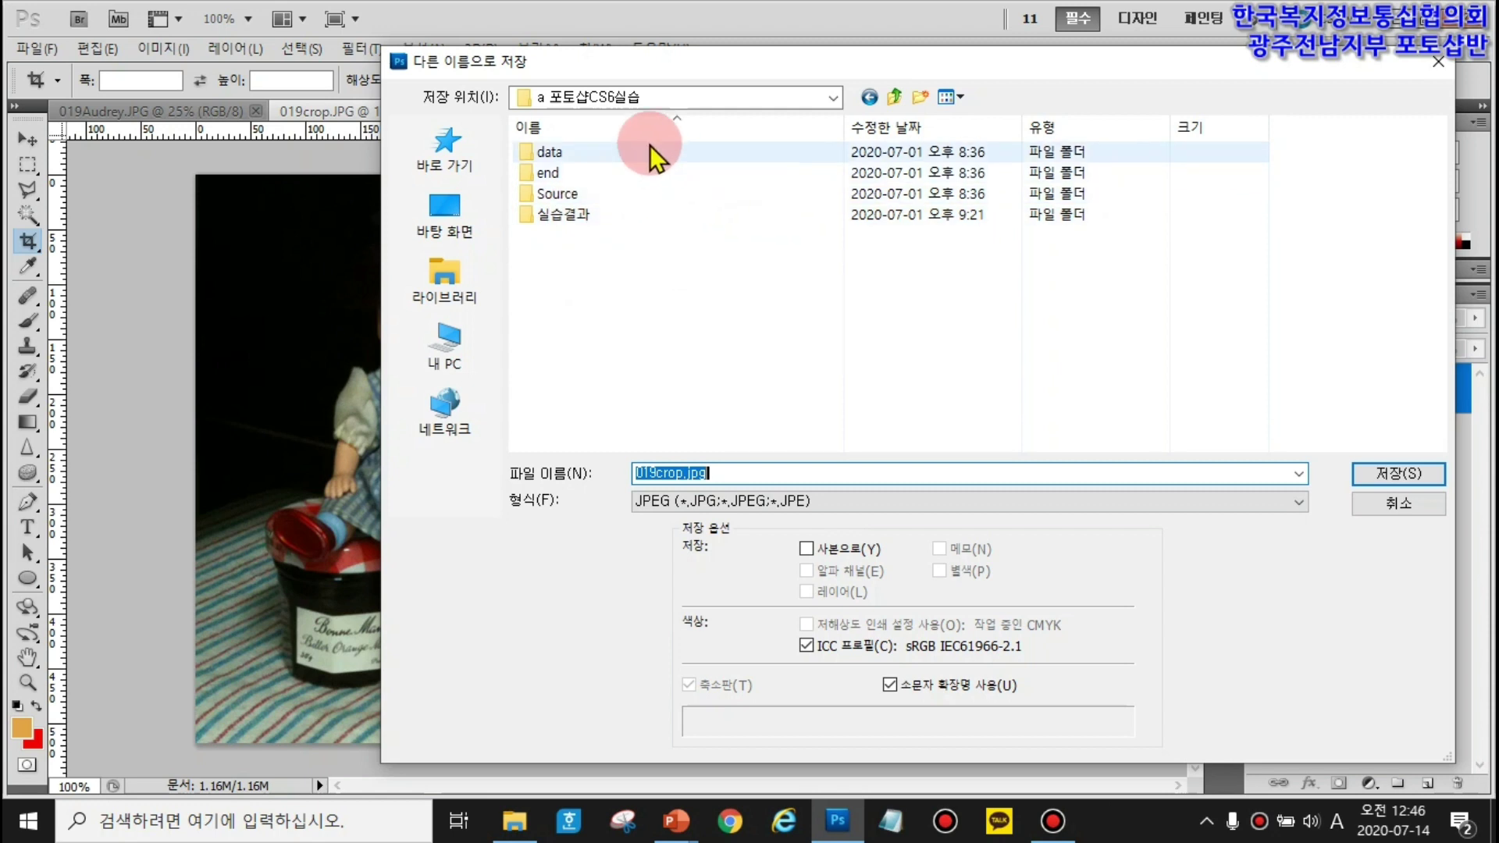
- Create a new folder in a 포토샵CS6실습 and try to name it 실습결과
click(924, 96)
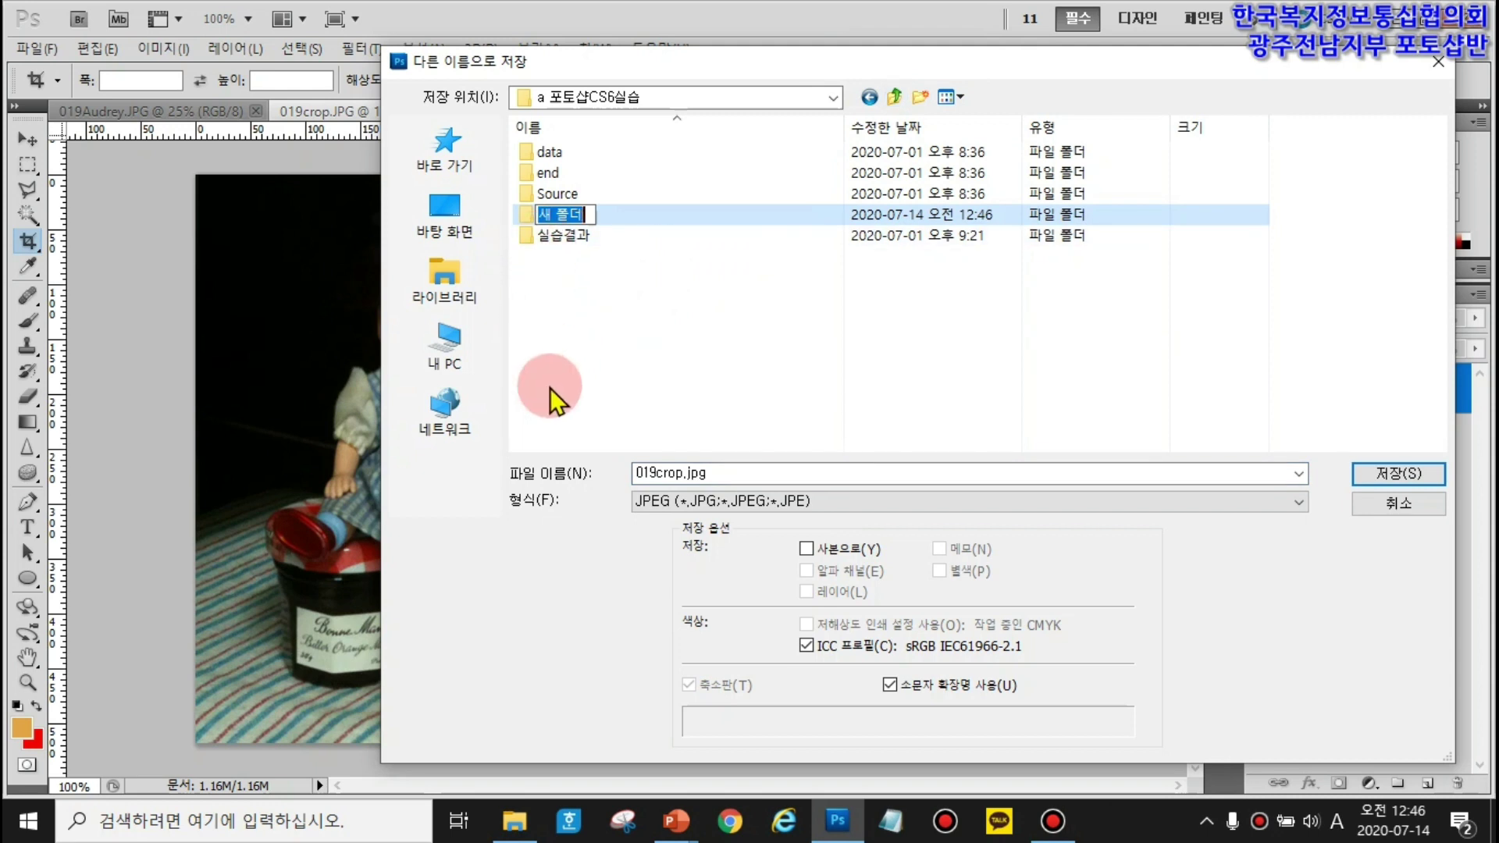
text(tl)
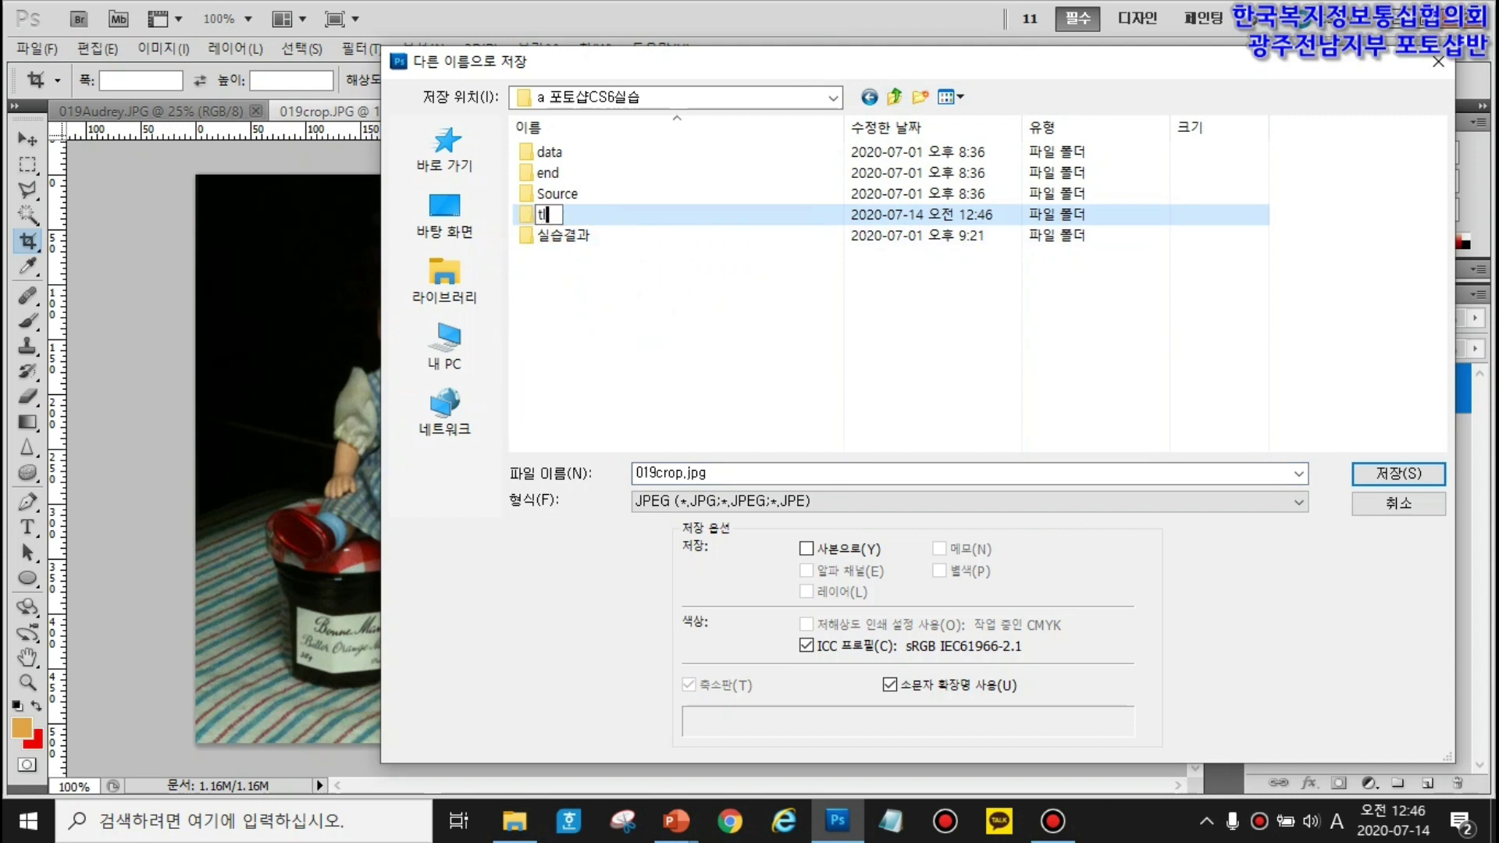
key(BackSpace)
key(BackSpace)
key(Hangul)
text(ㅅ)
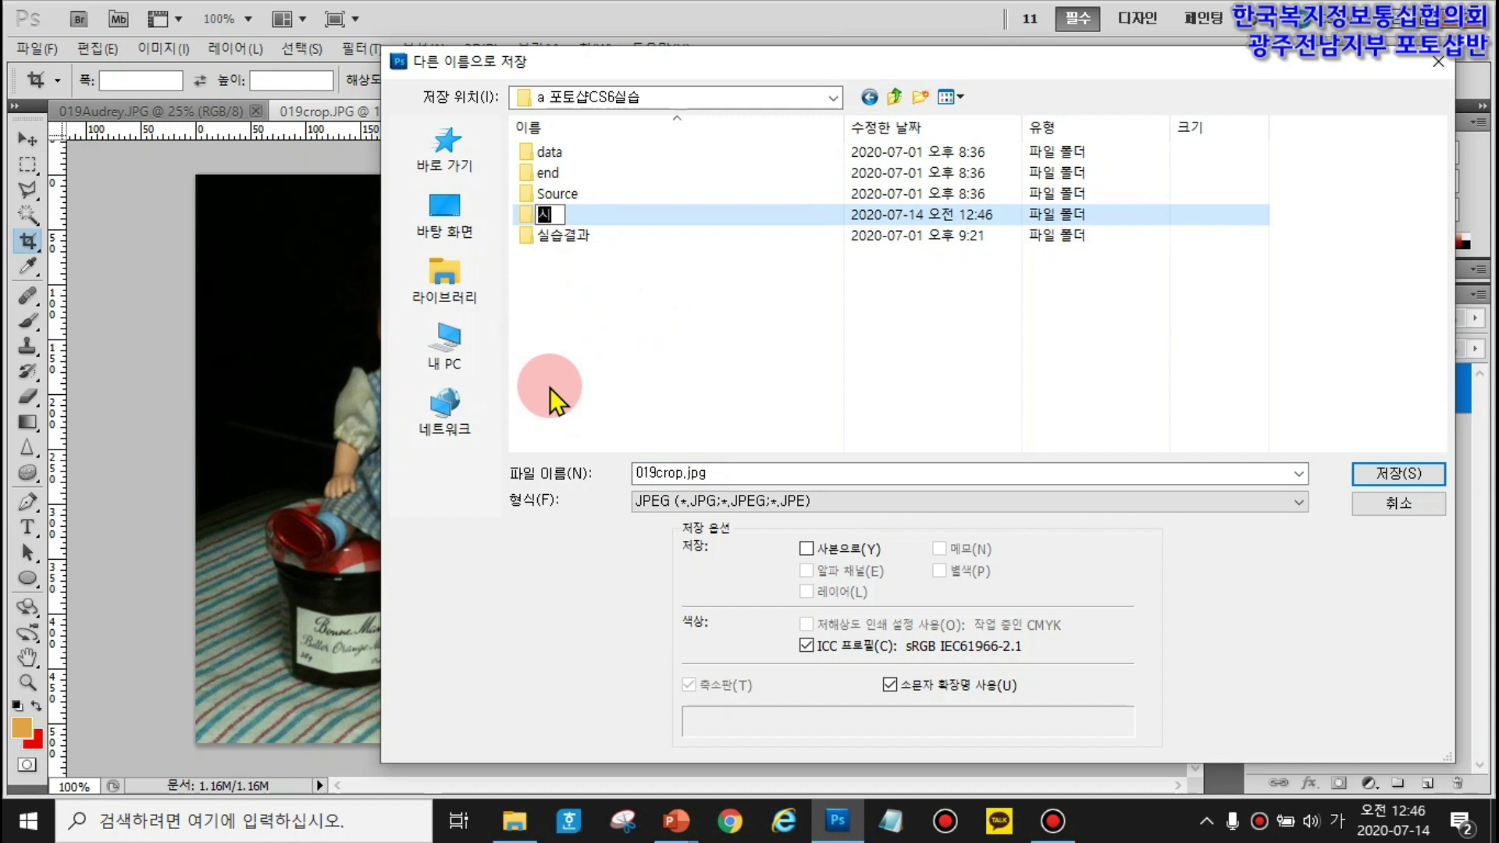
text(ㅣㄹ습결고ㅏ)
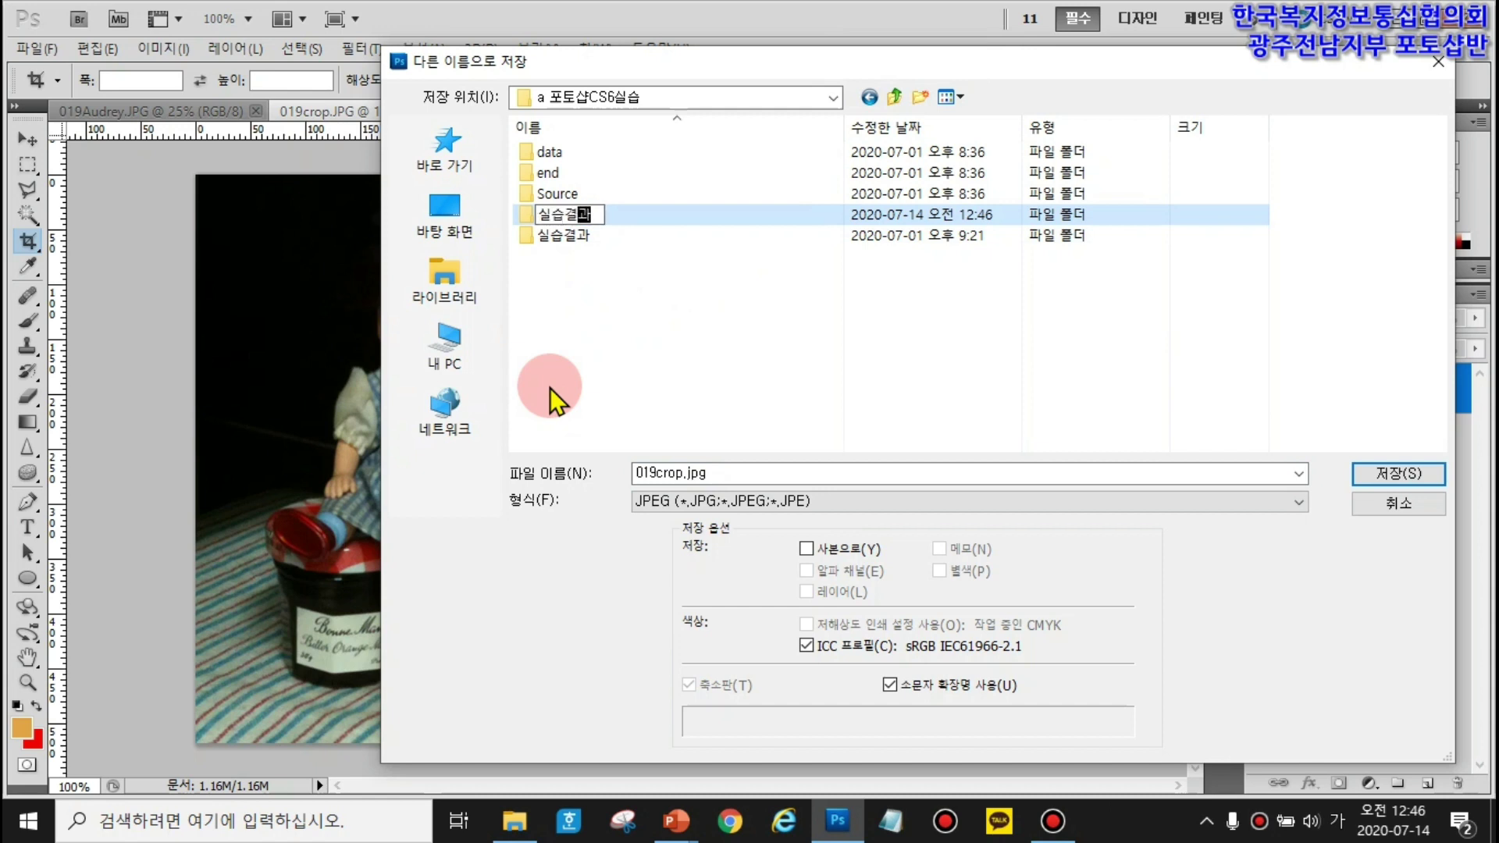
key(Escape)
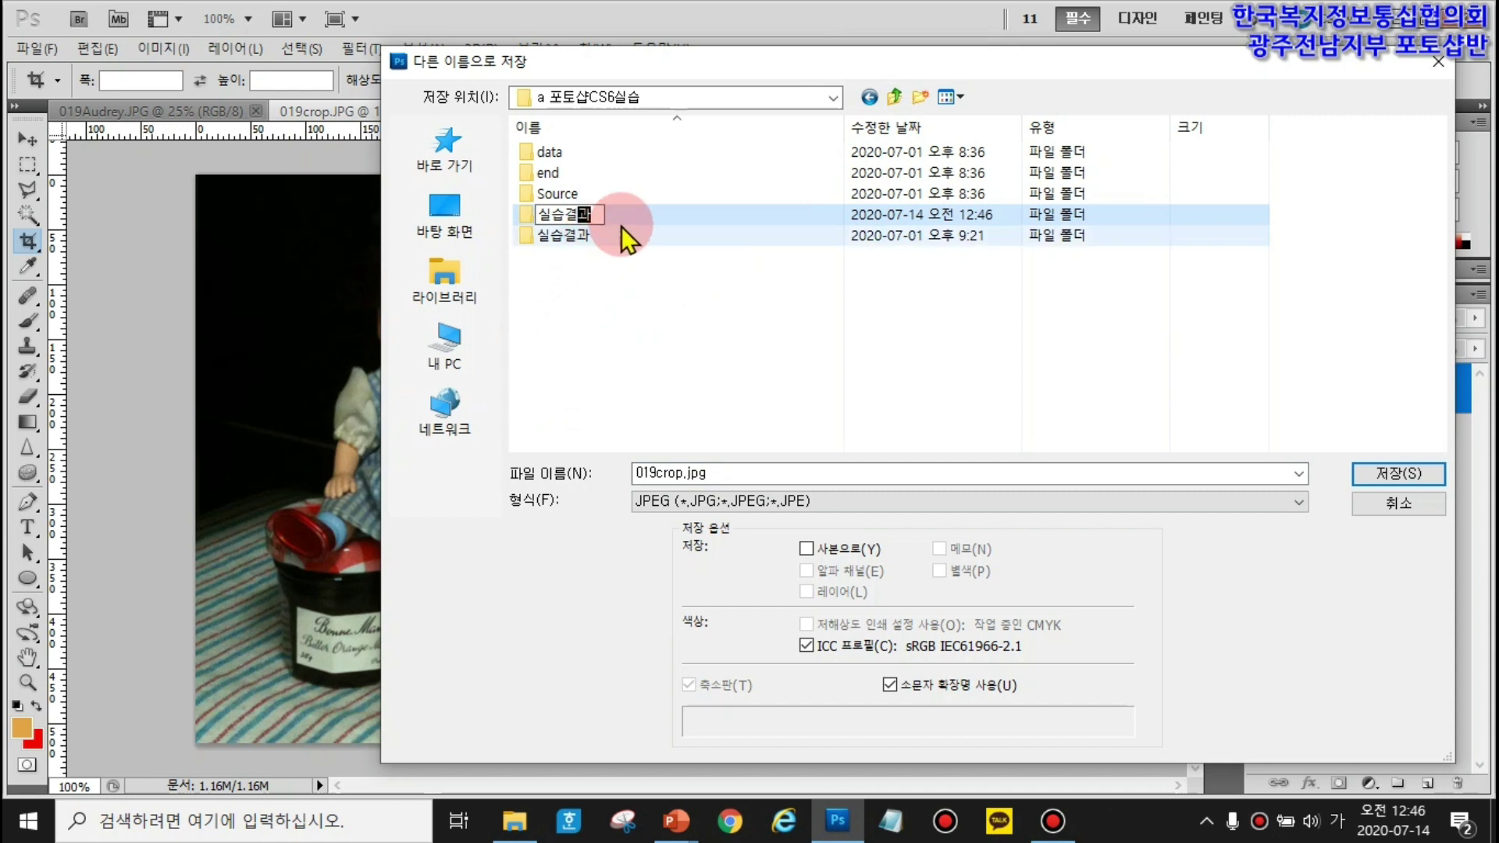
- Delete the newly created folder from a 포토샵CS6실습
click(584, 218)
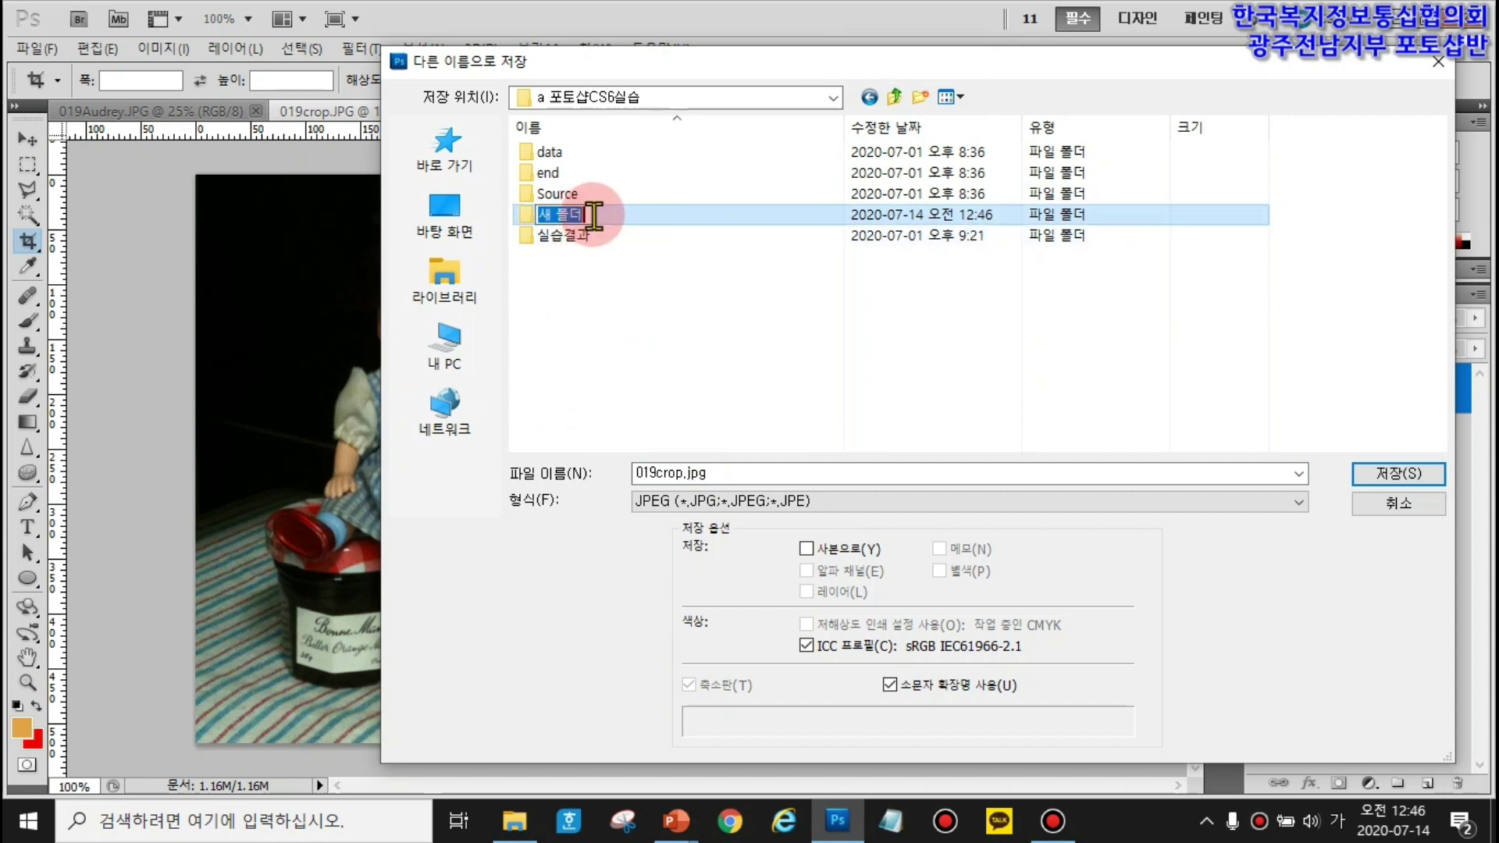
click(645, 295)
click(575, 214)
key(Delete)
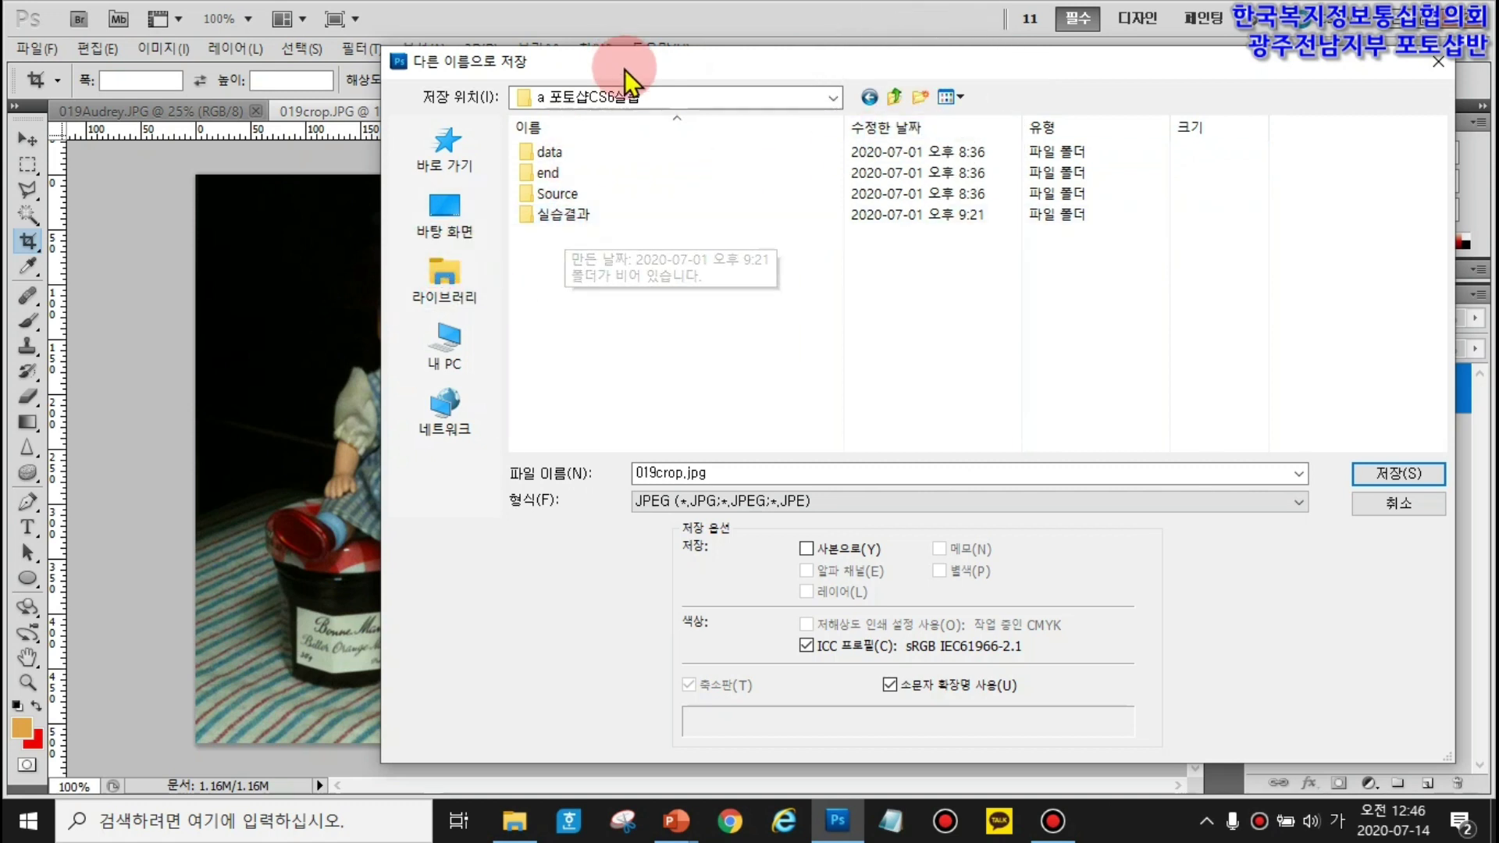
- Save the image as 019crop.jpg in JPEG format in the existing 실습결과 folder
click(574, 222)
double_click(574, 222)
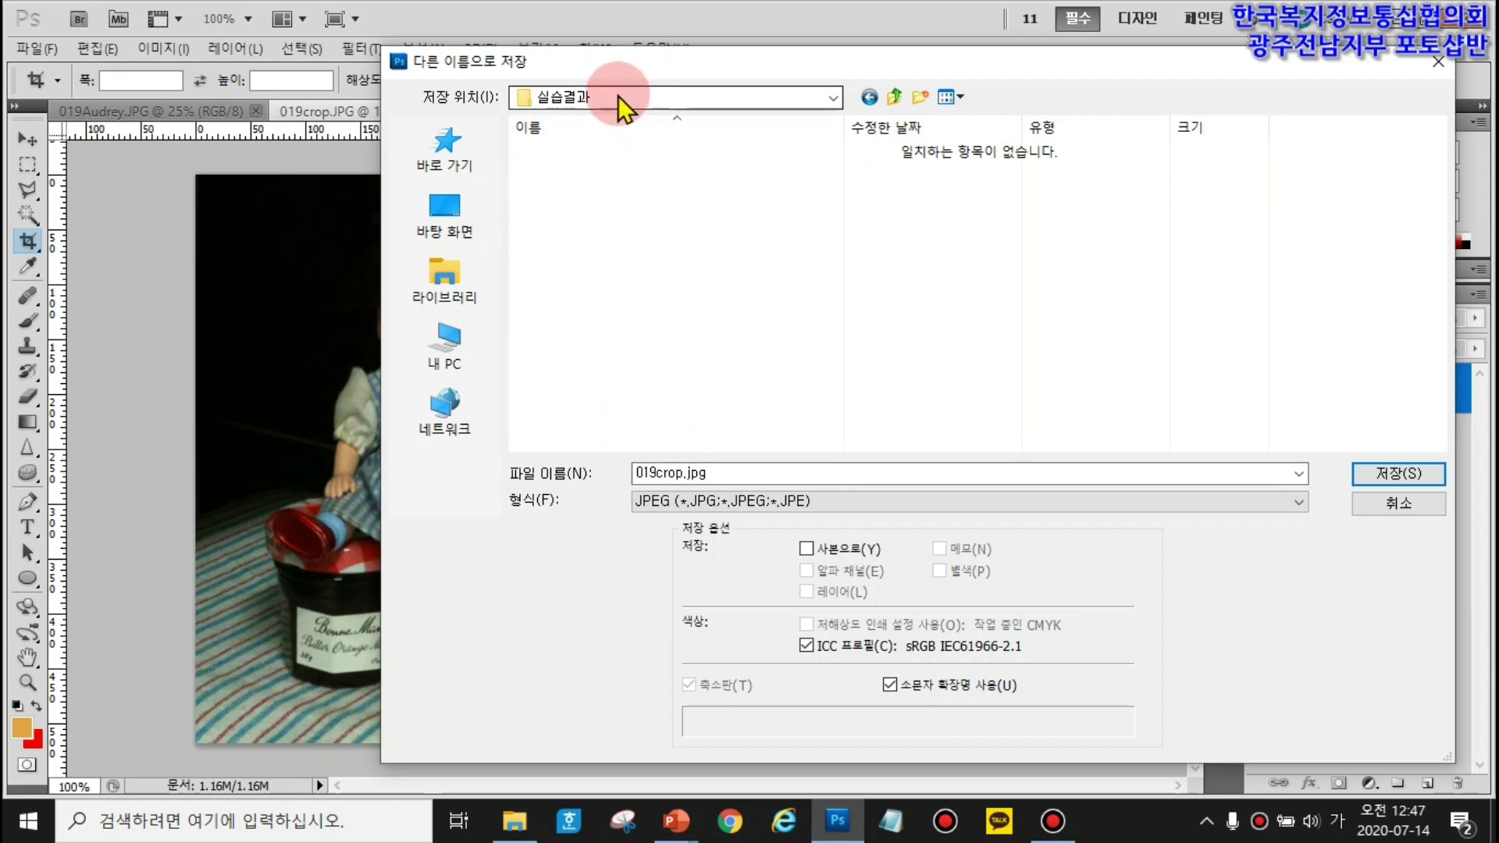
click(1389, 475)
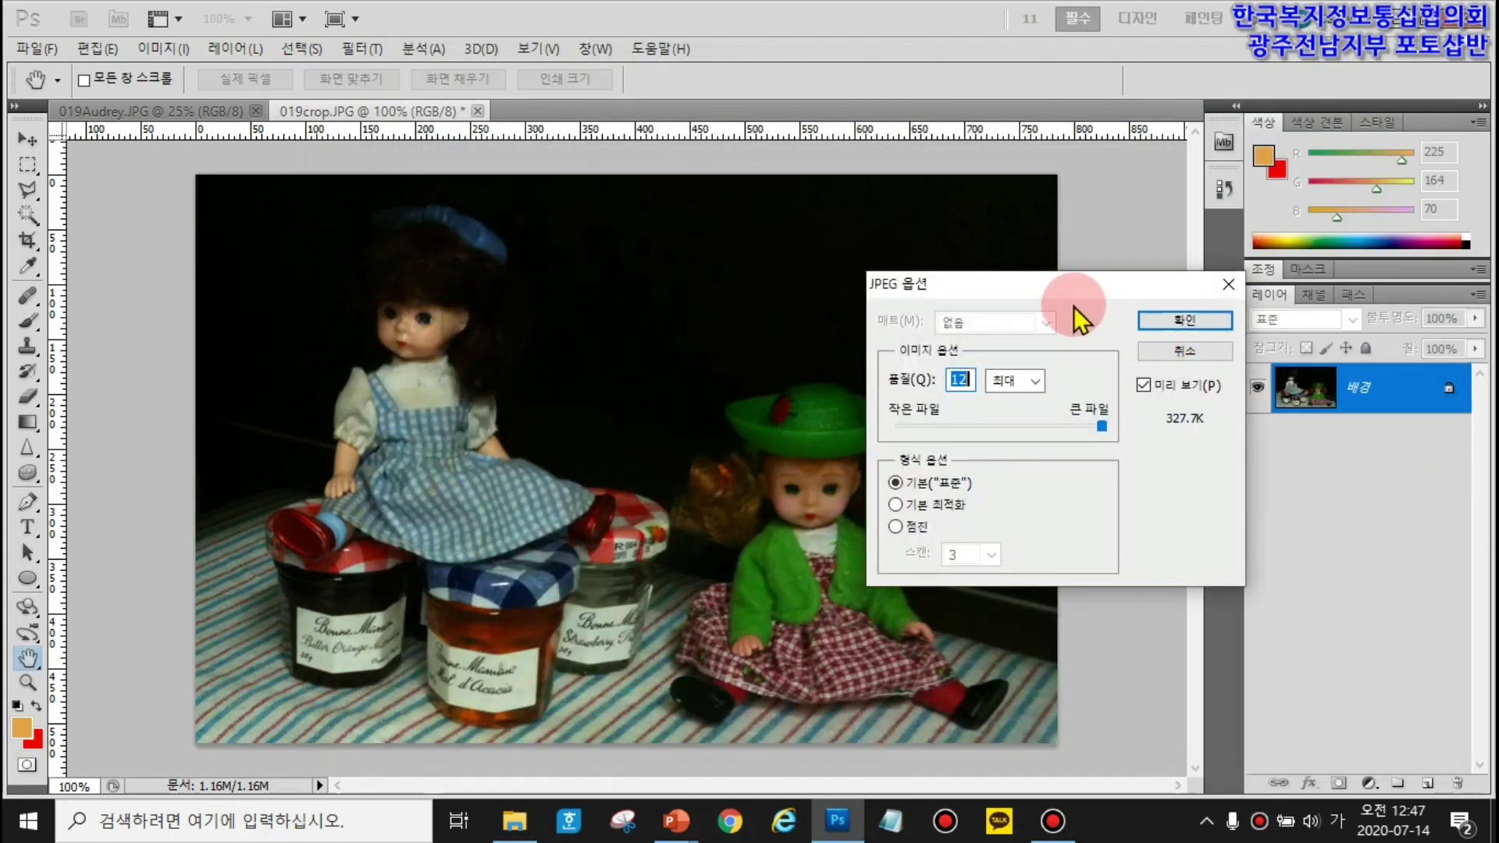
- Move the JPEG options dialog aside and try the quality presets 고 and 저, returning to 고
drag(1047, 283, 877, 229)
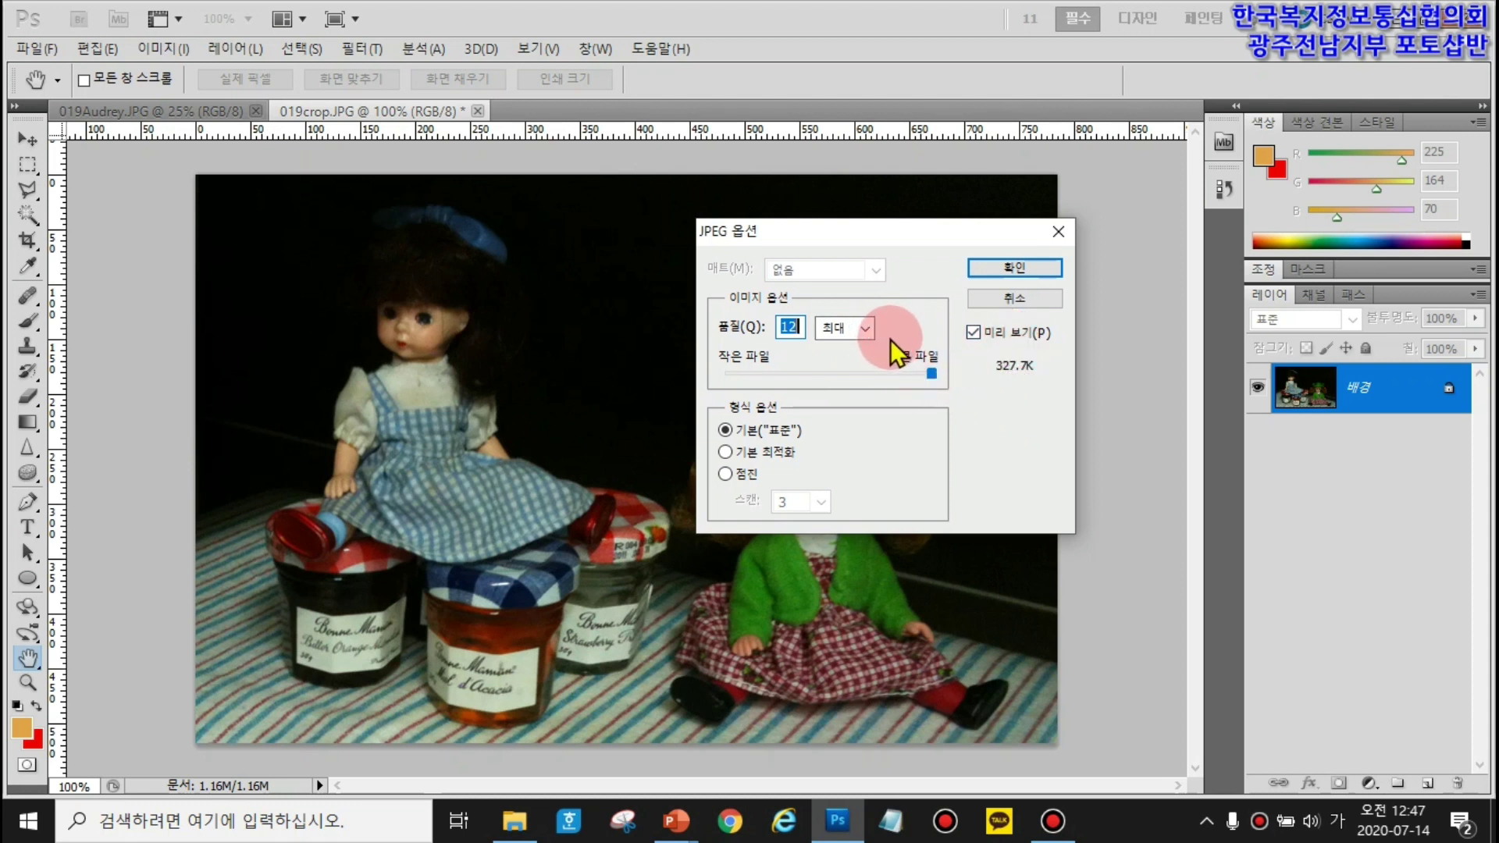
click(869, 334)
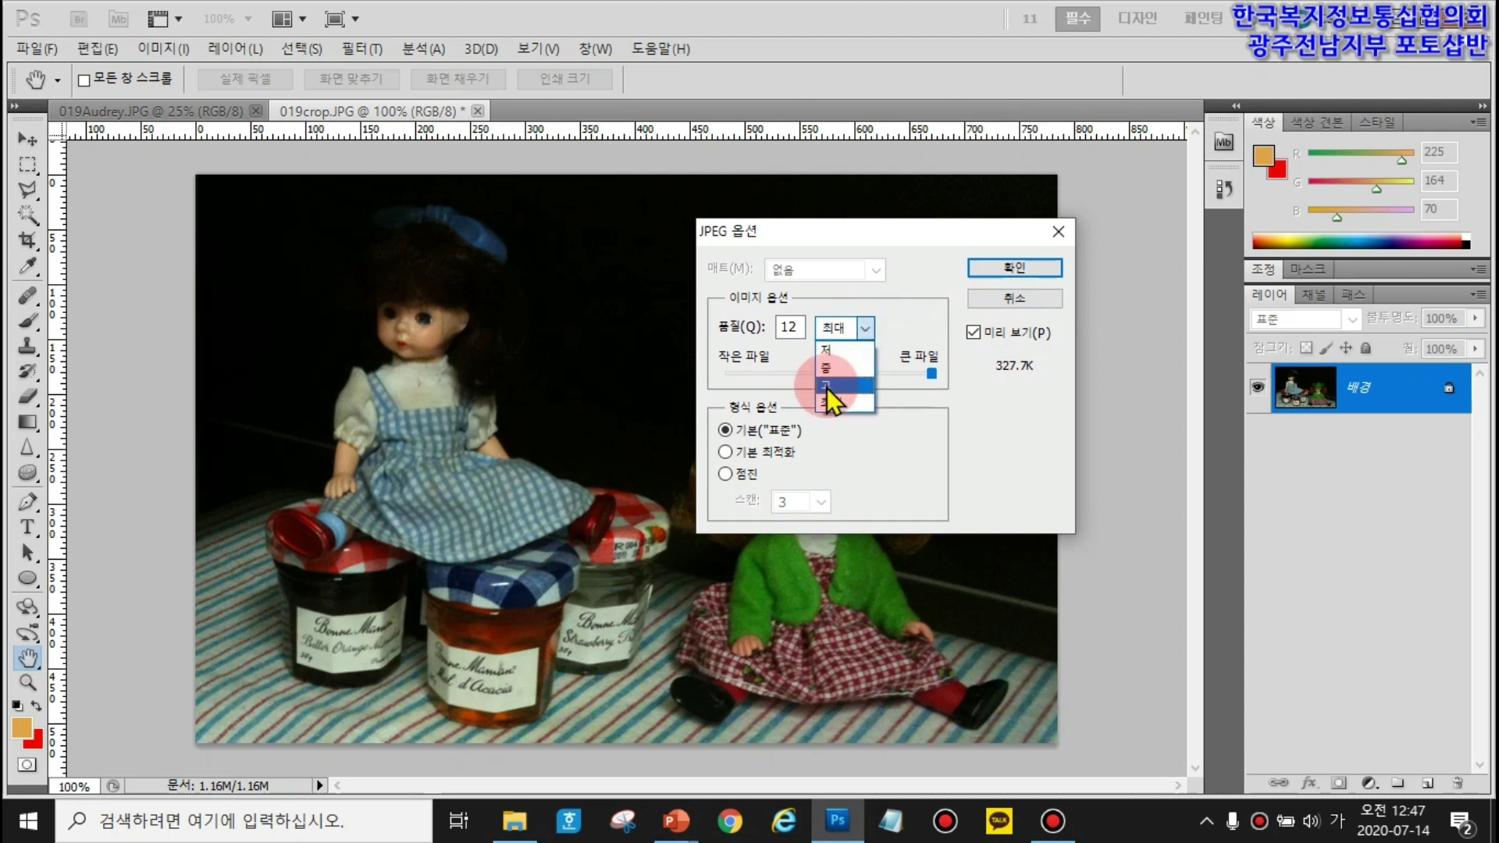
click(826, 387)
click(862, 330)
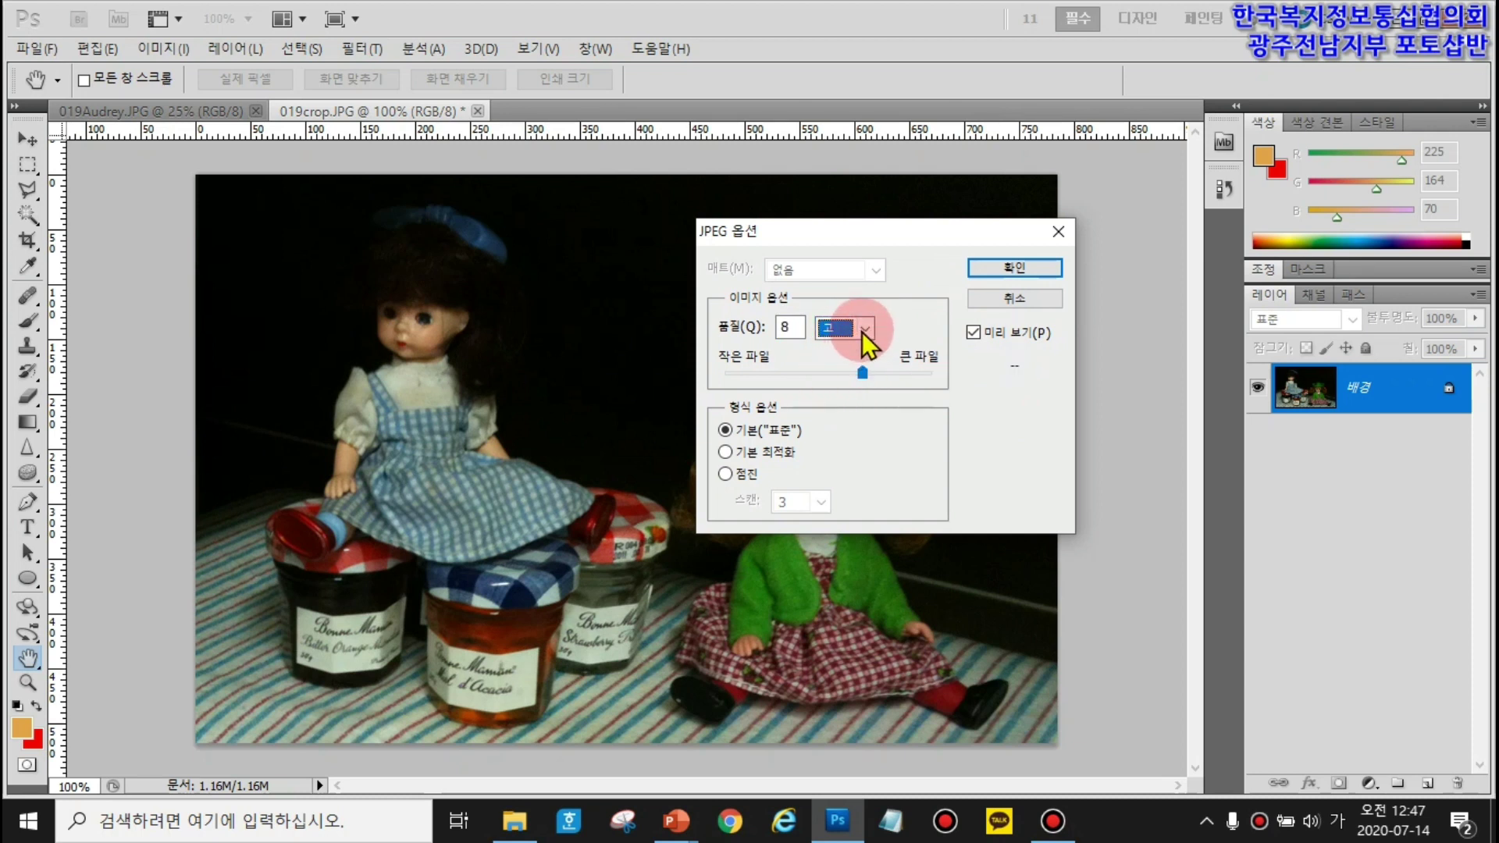
click(833, 351)
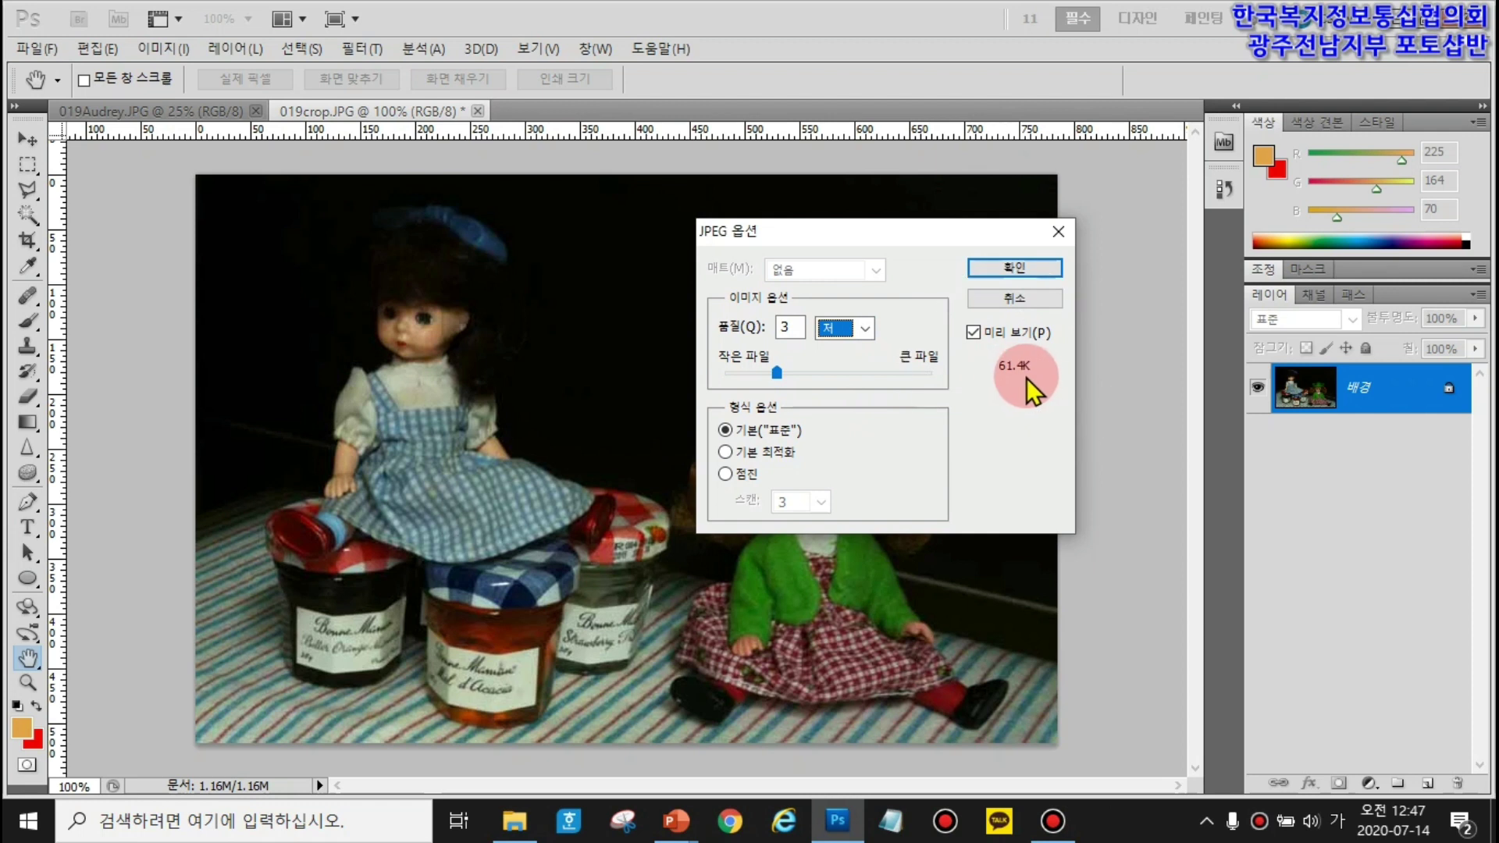
click(865, 327)
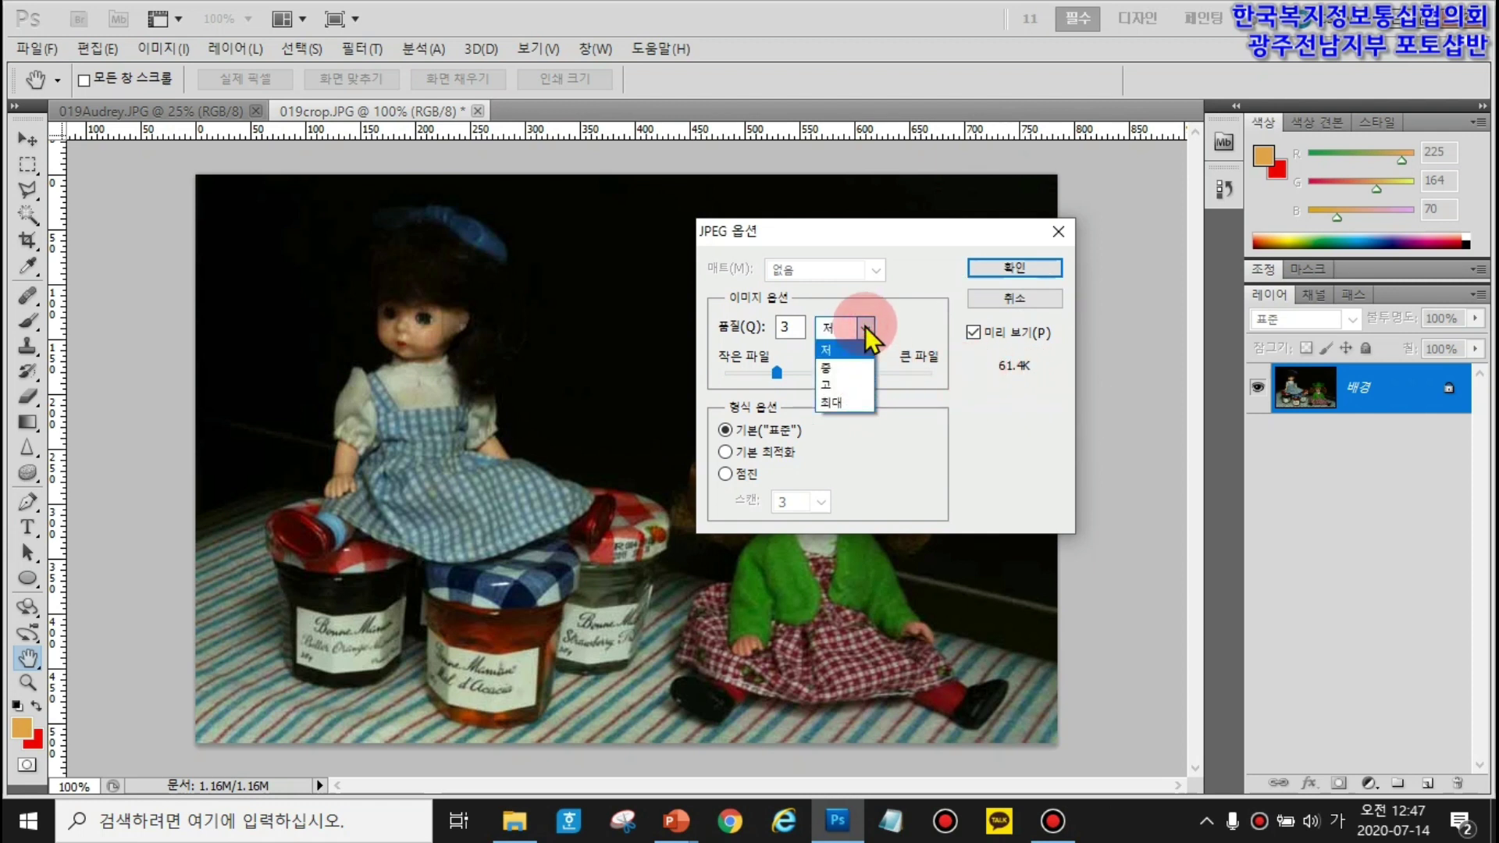
click(837, 384)
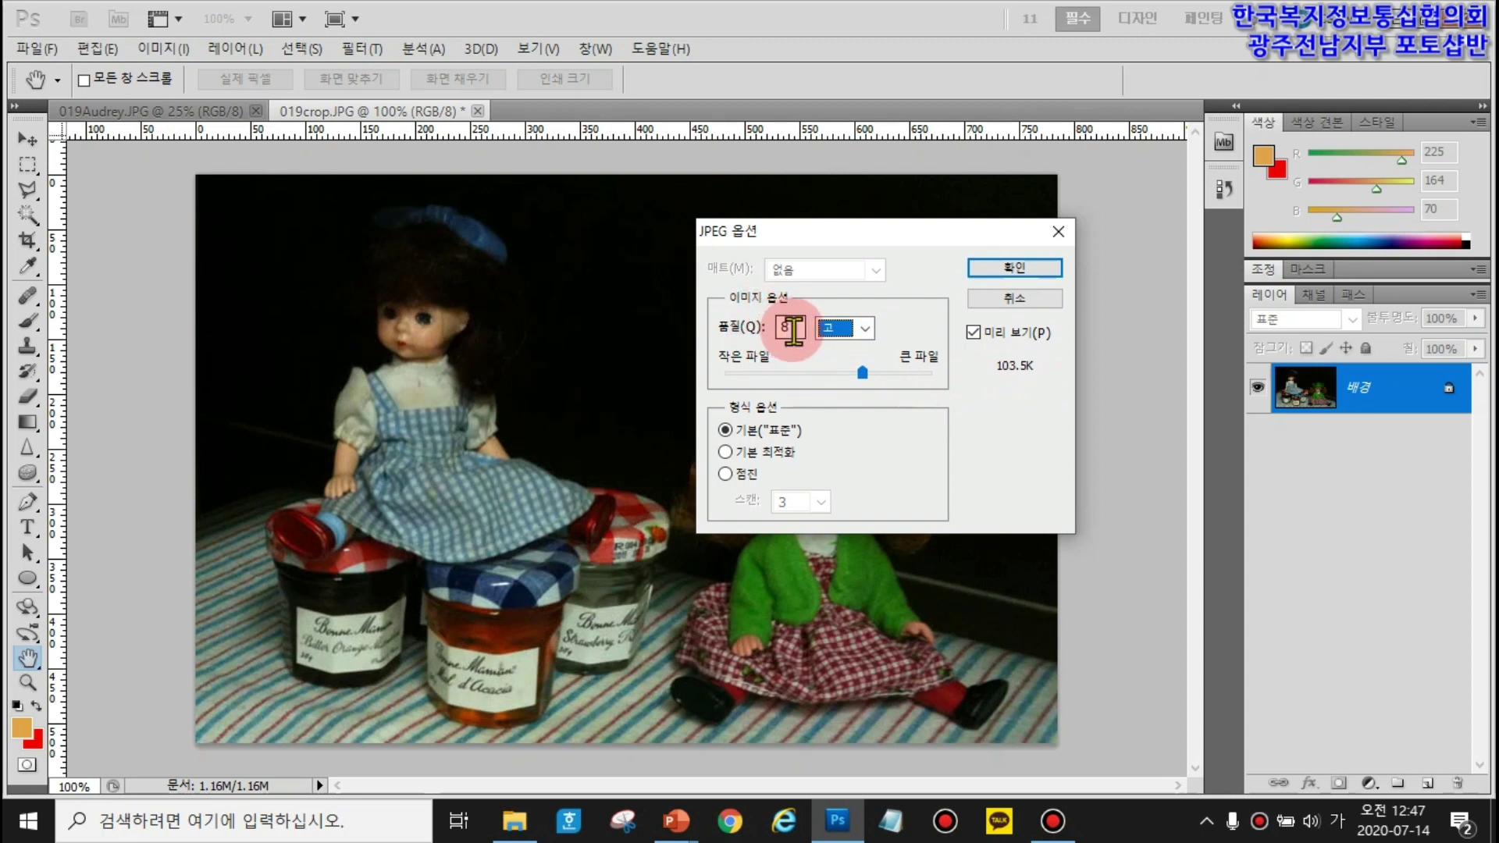
- Try a JPEG quality of 9, followed by the 최대 preset at quality 10
drag(874, 369, 918, 375)
key(Down)
key(Down)
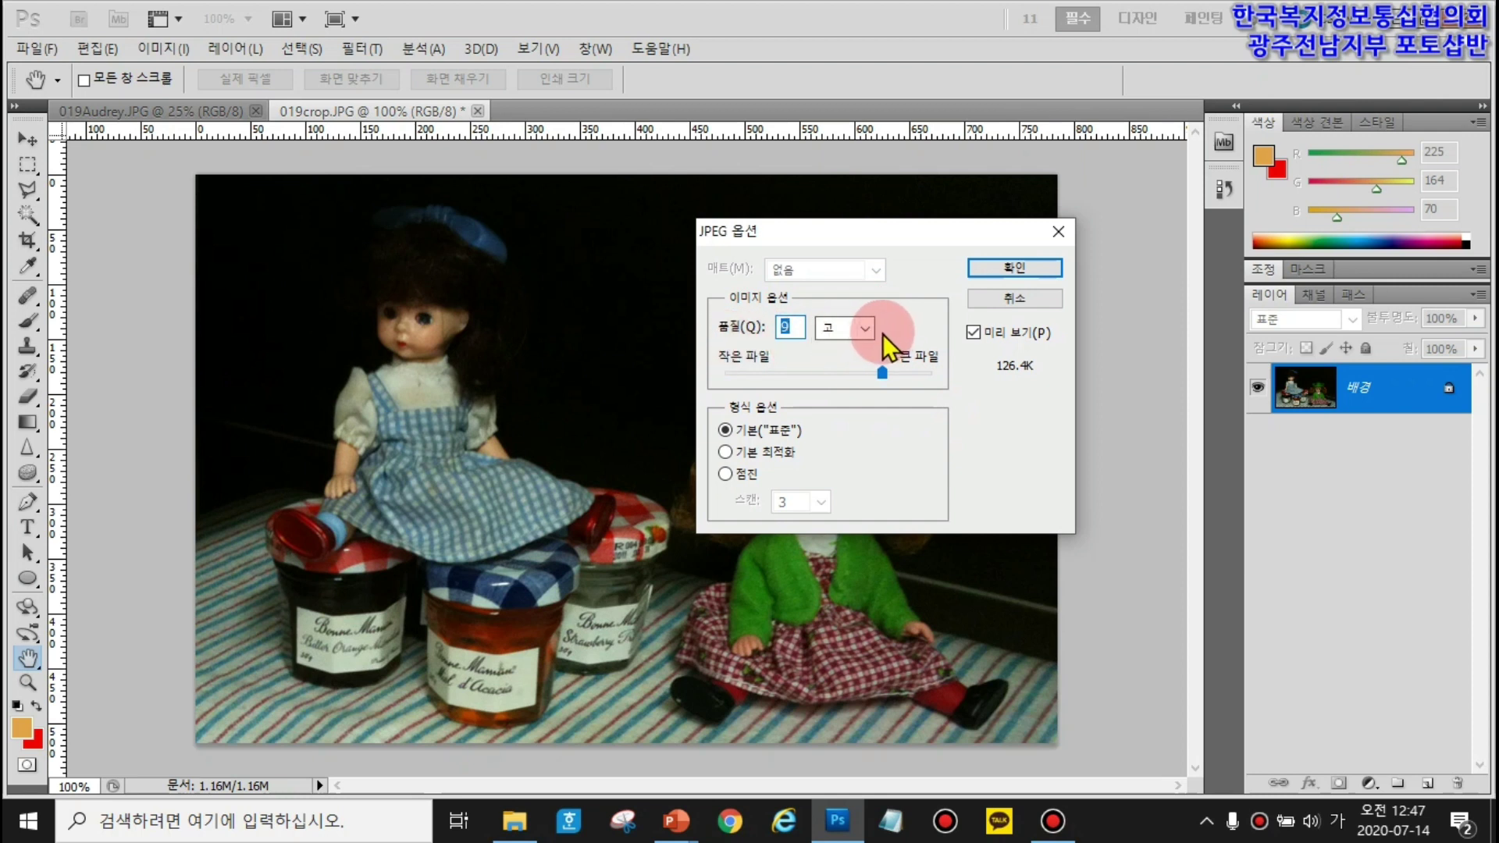
click(865, 333)
click(829, 400)
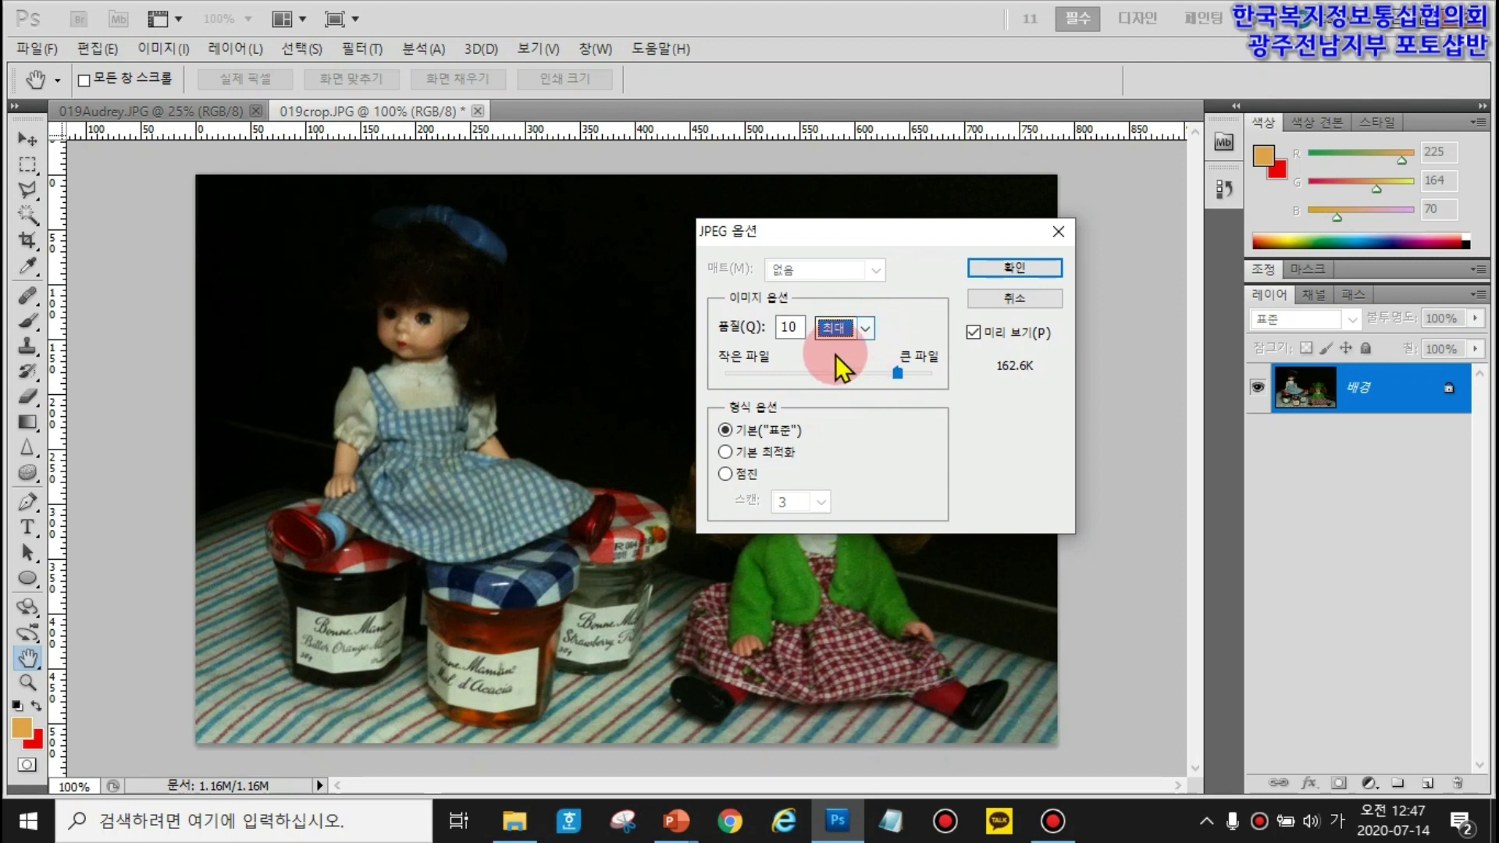
click(783, 322)
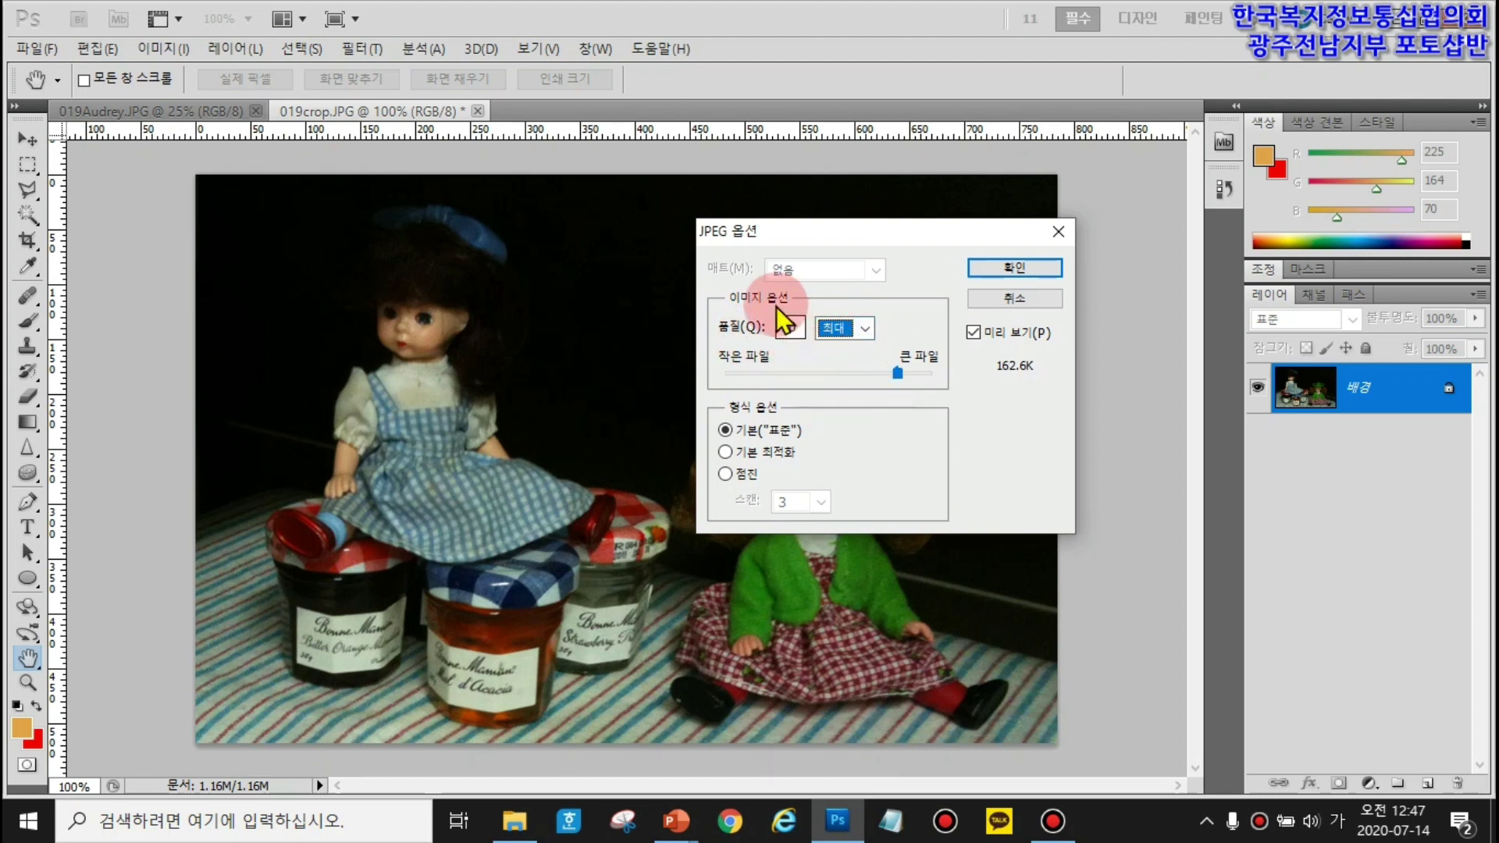
- Set the JPEG quality to 12 after comparing it with 10, and finish saving 019crop.jpg
drag(900, 374, 938, 381)
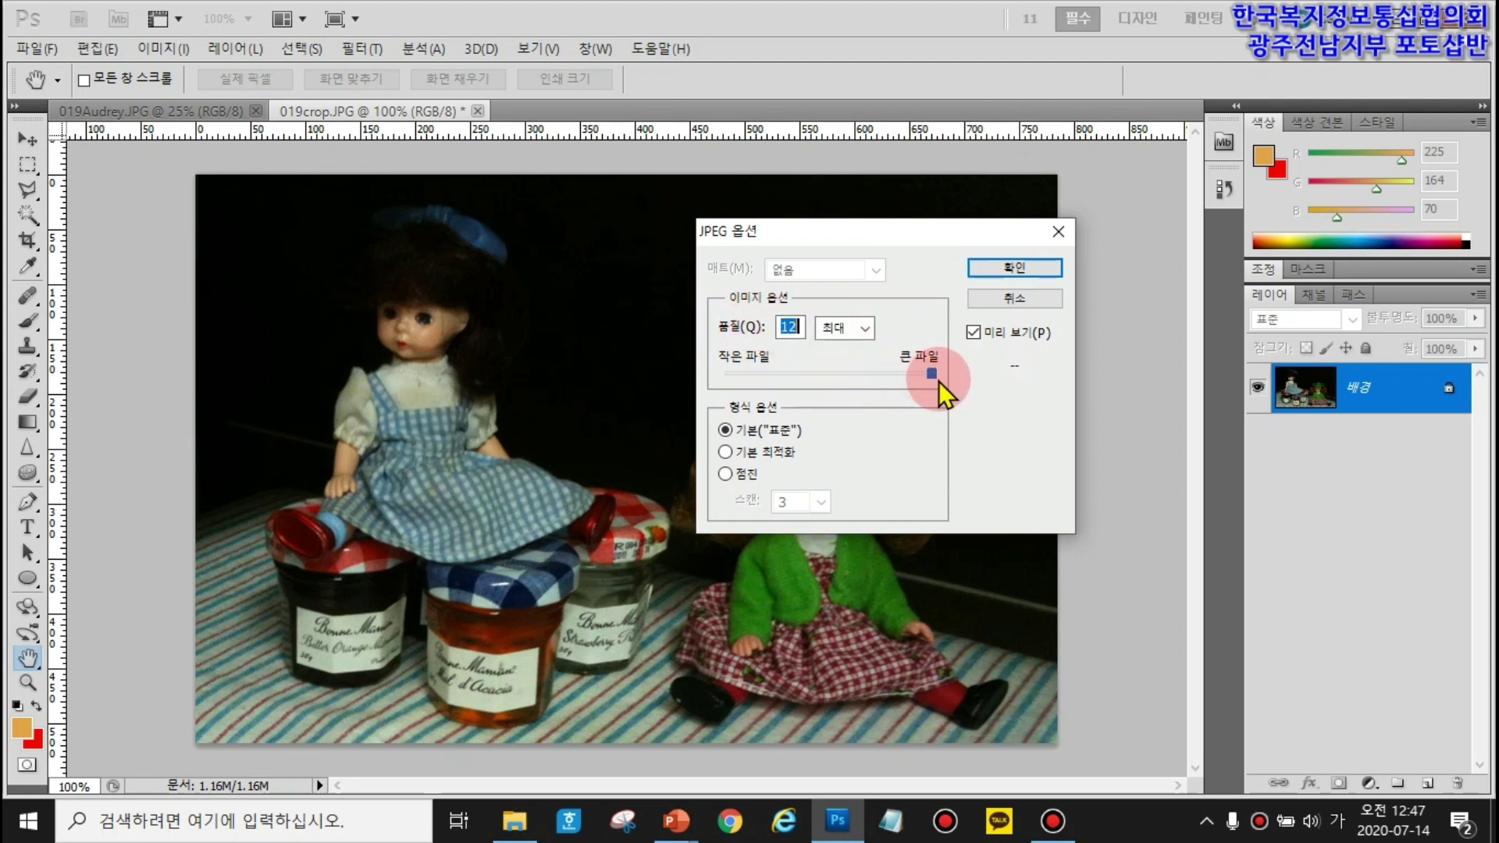
click(930, 373)
drag(928, 369, 904, 373)
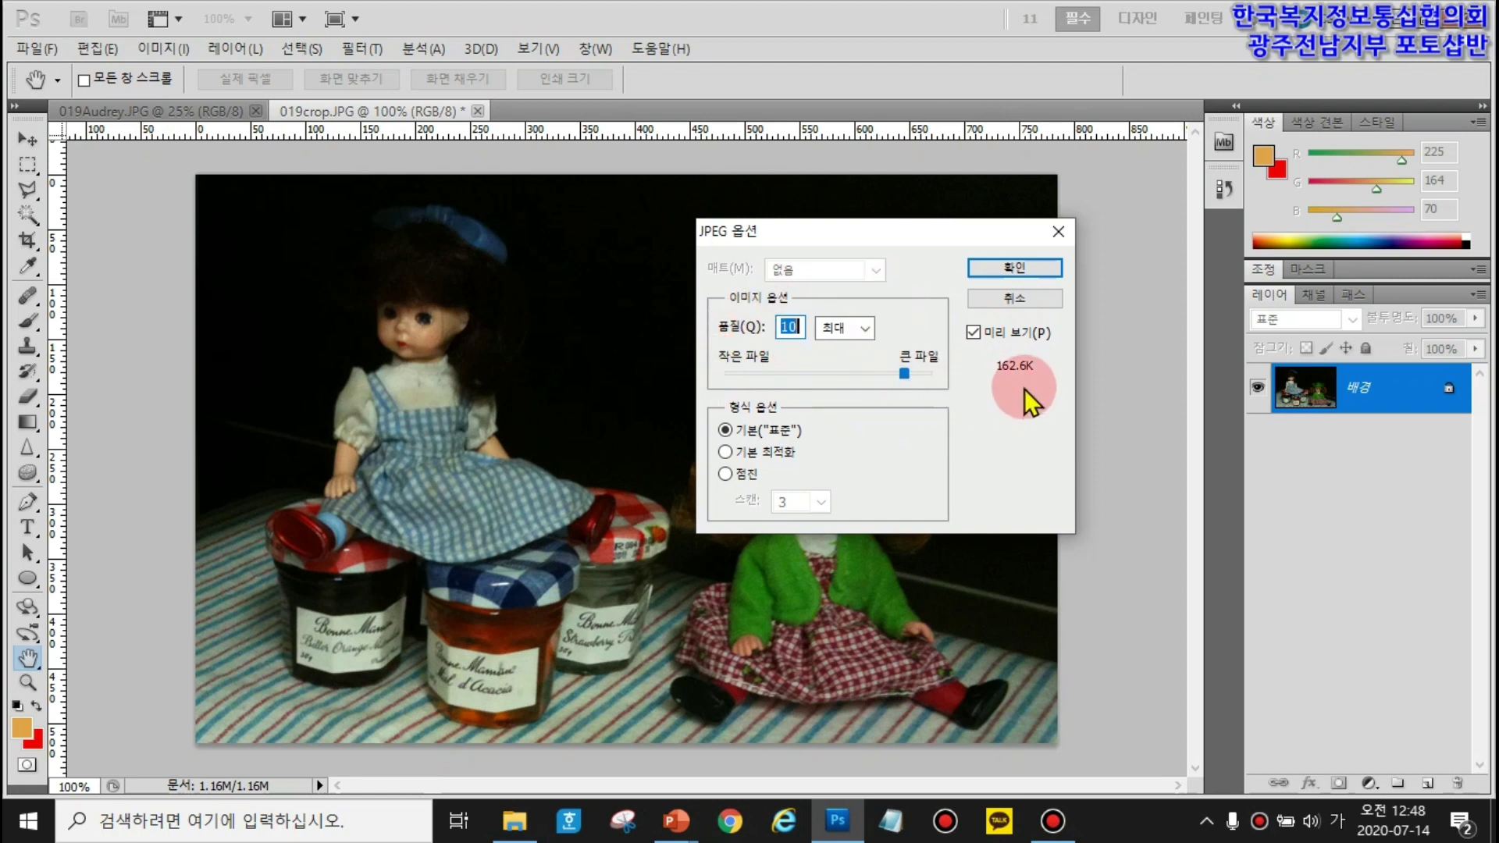
drag(906, 381, 1005, 382)
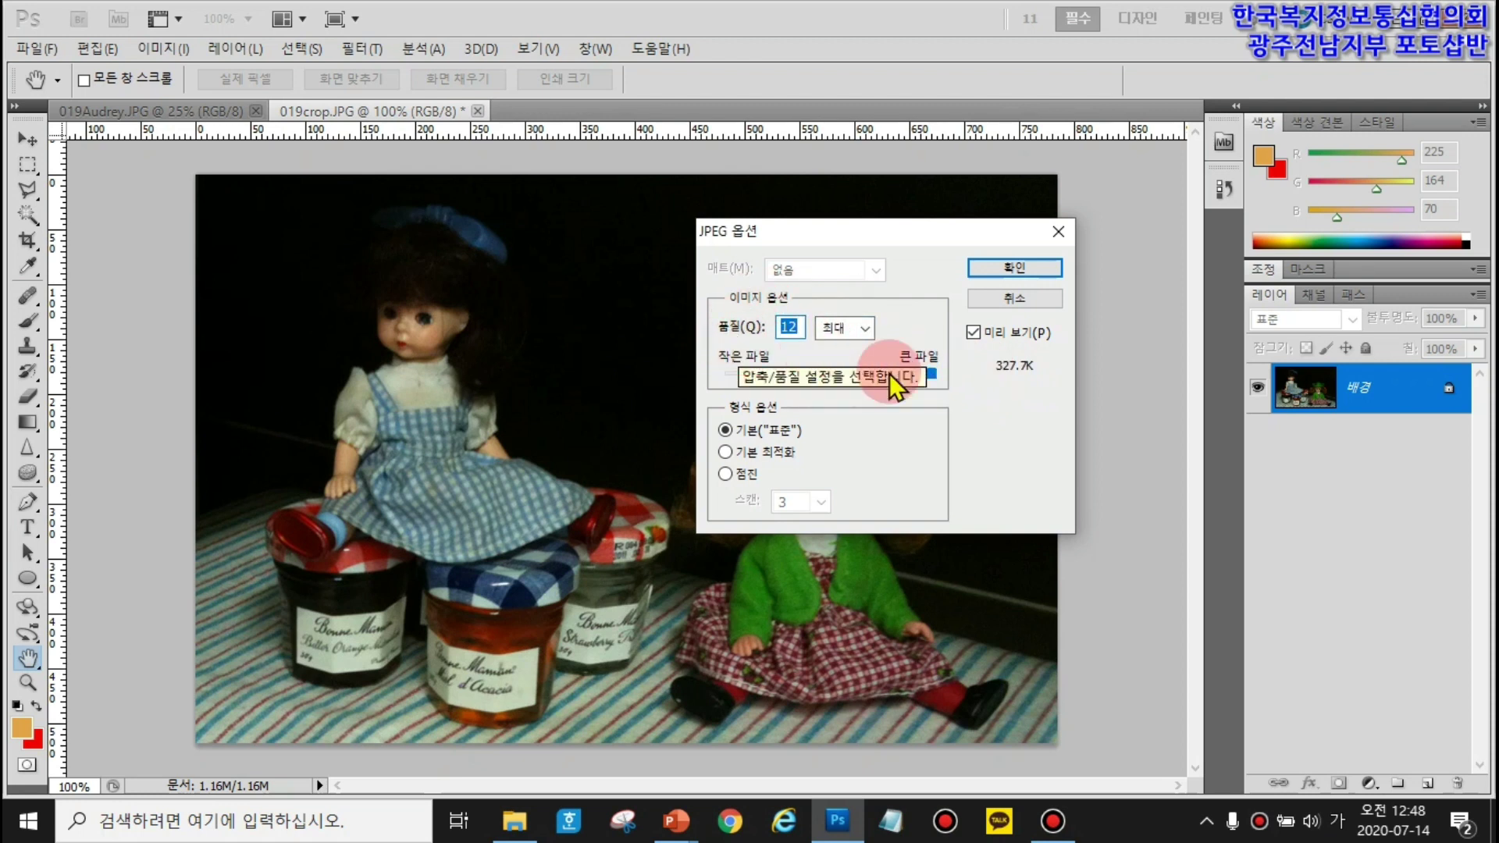
drag(932, 373, 961, 384)
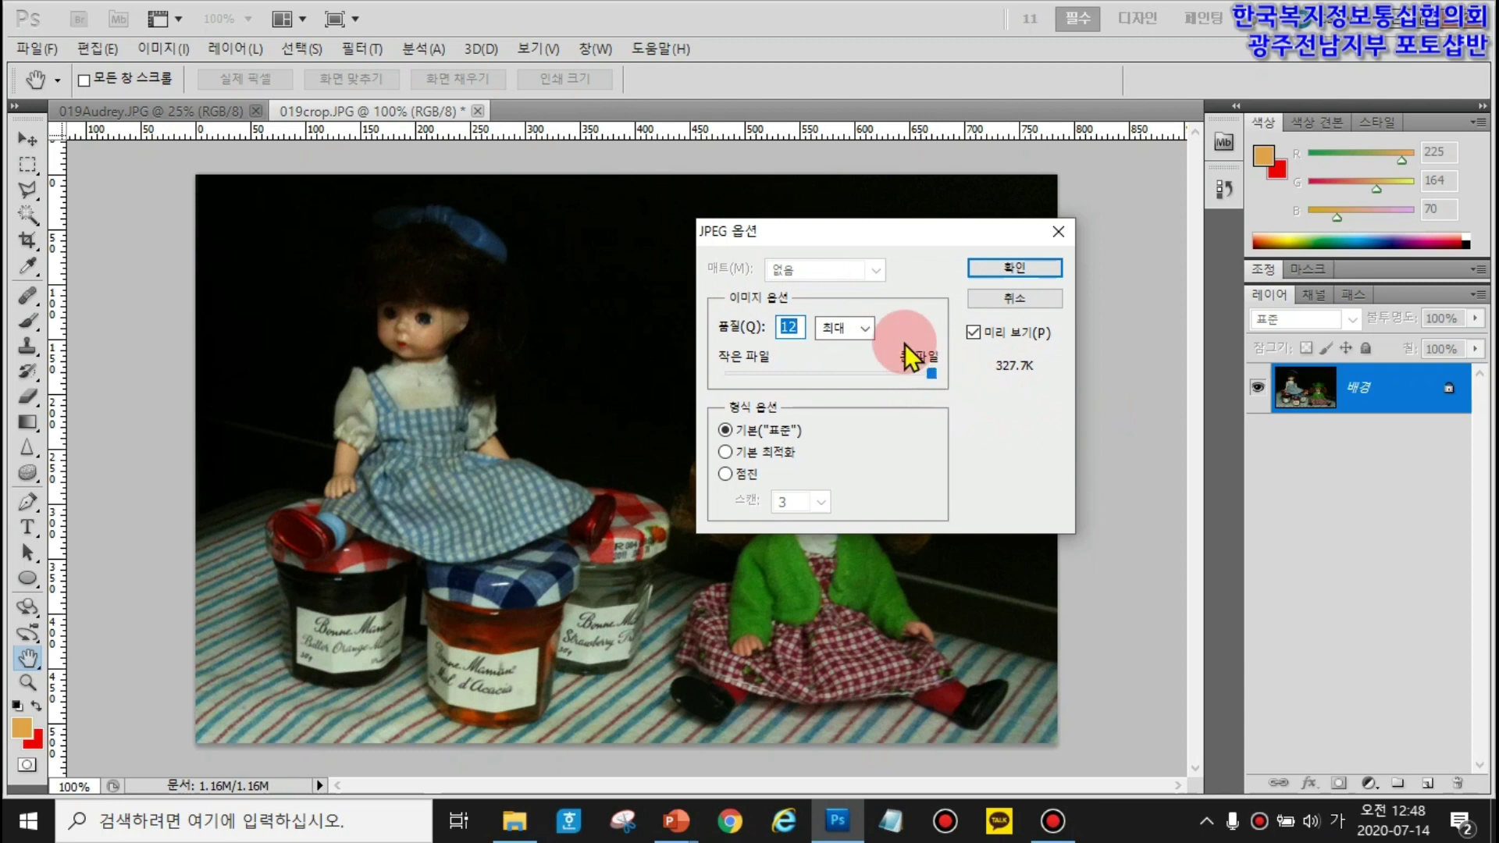
click(1014, 268)
- Activate the Crop tool and close the saved 019crop.jpg document
key(c)
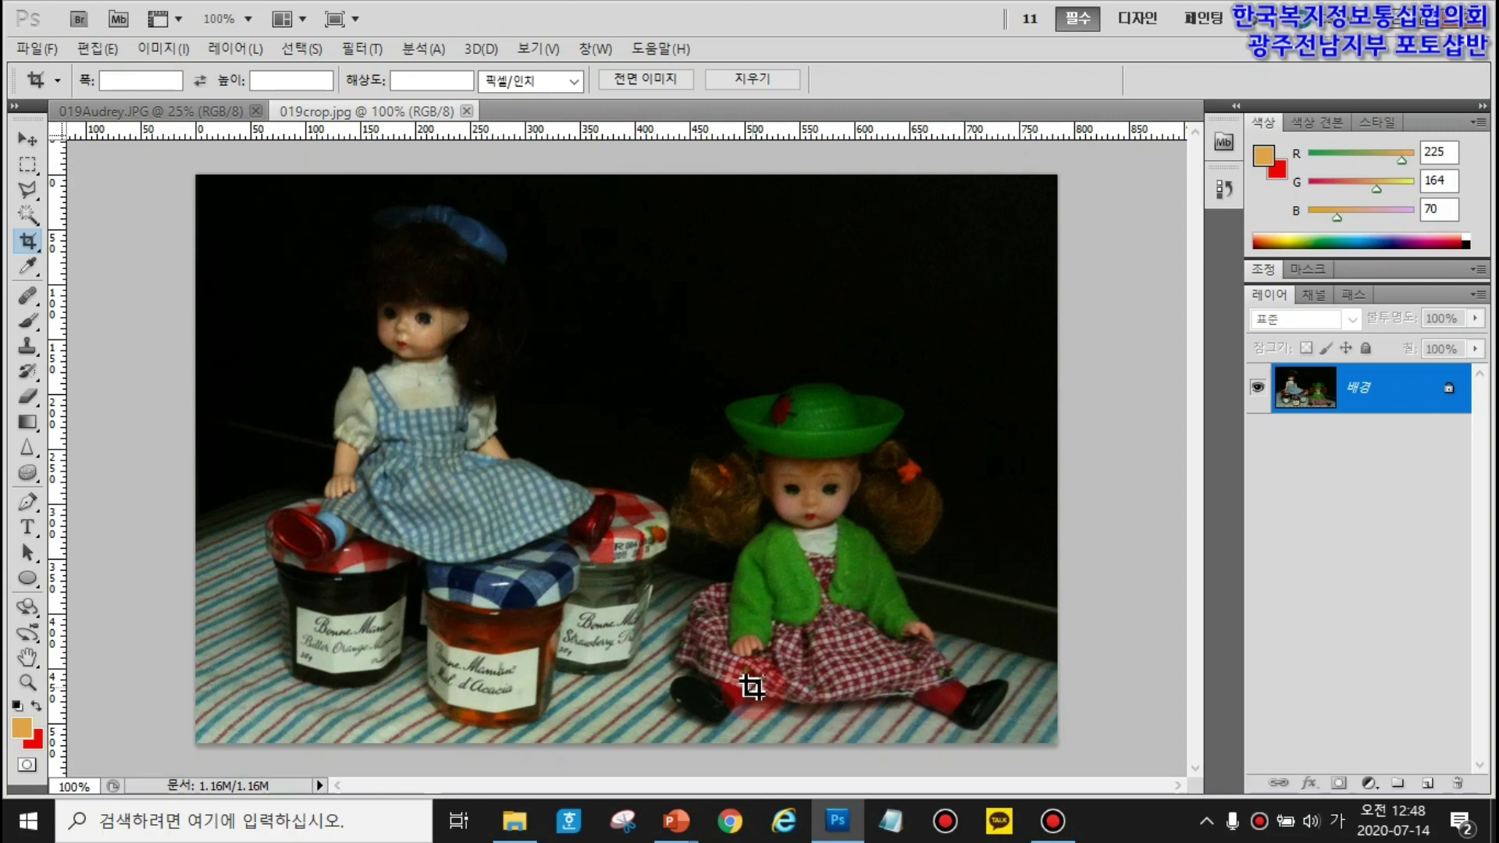
click(282, 367)
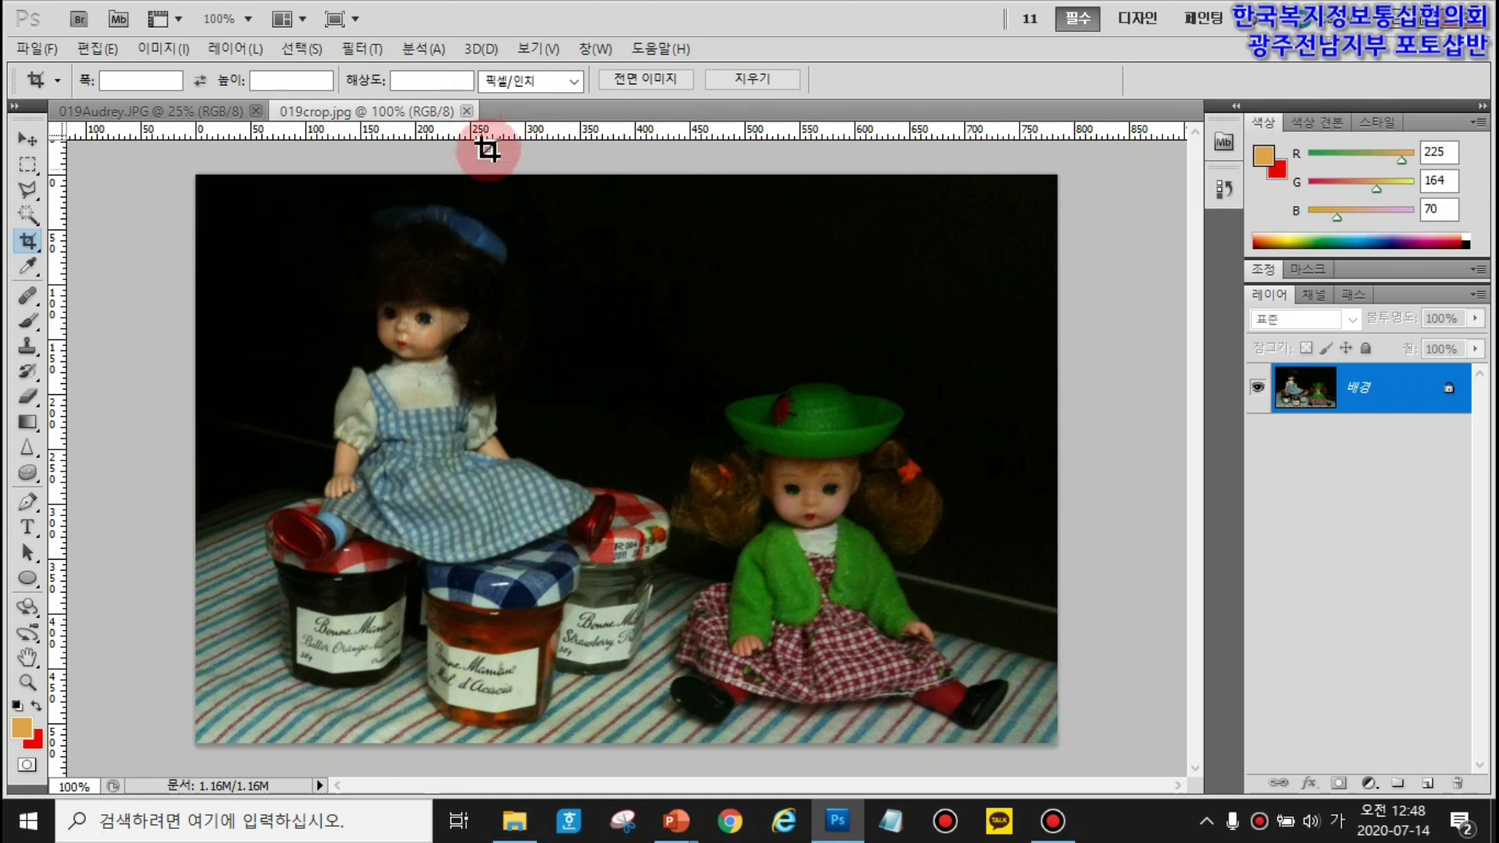
click(467, 112)
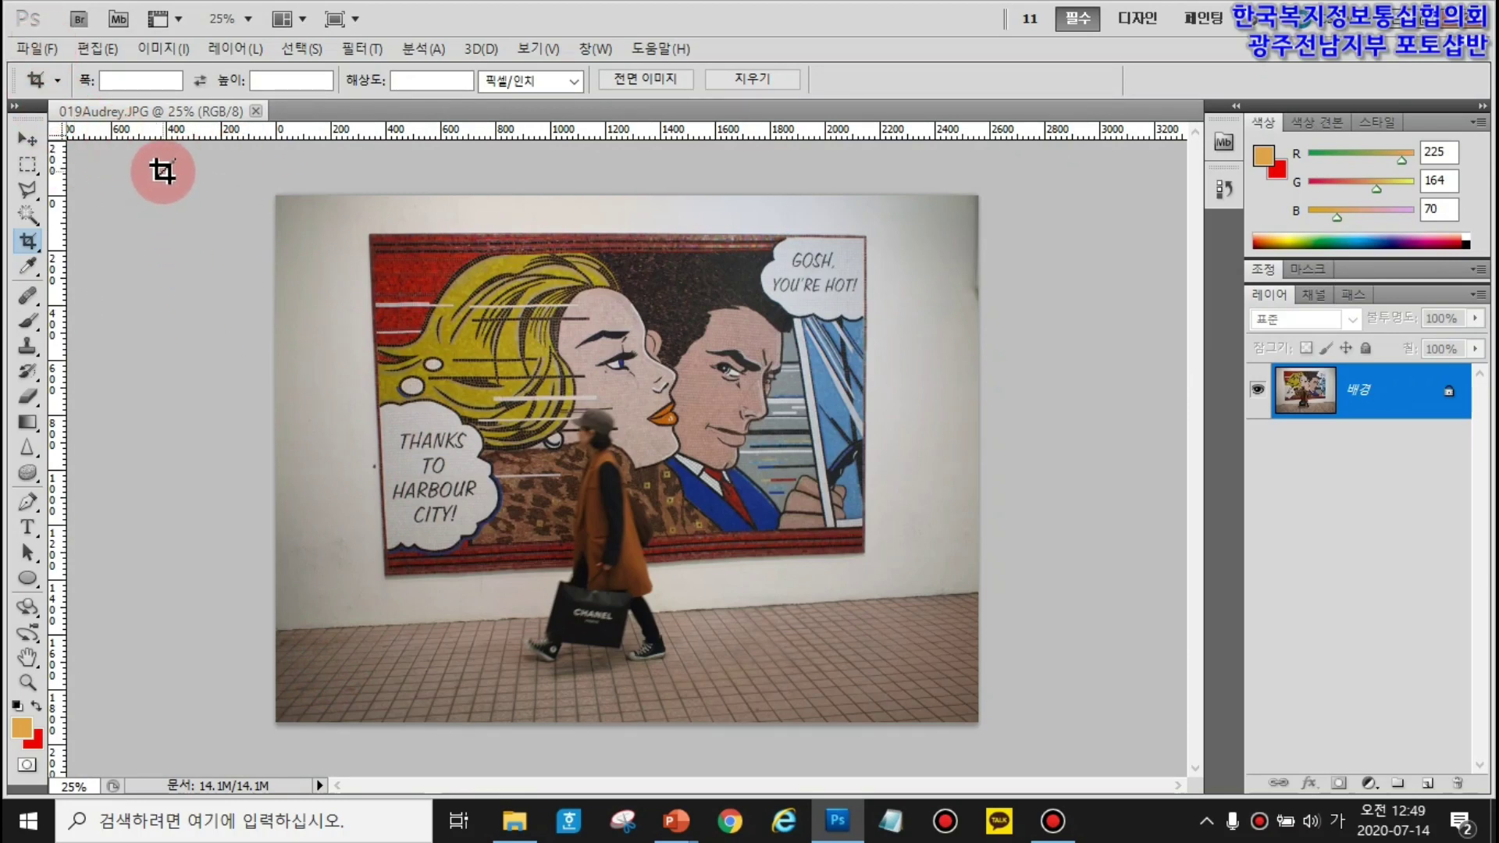
- Draw a crop frame around the mural and the walking person in 019Audrey.JPG, and cancel the crop
click(30, 245)
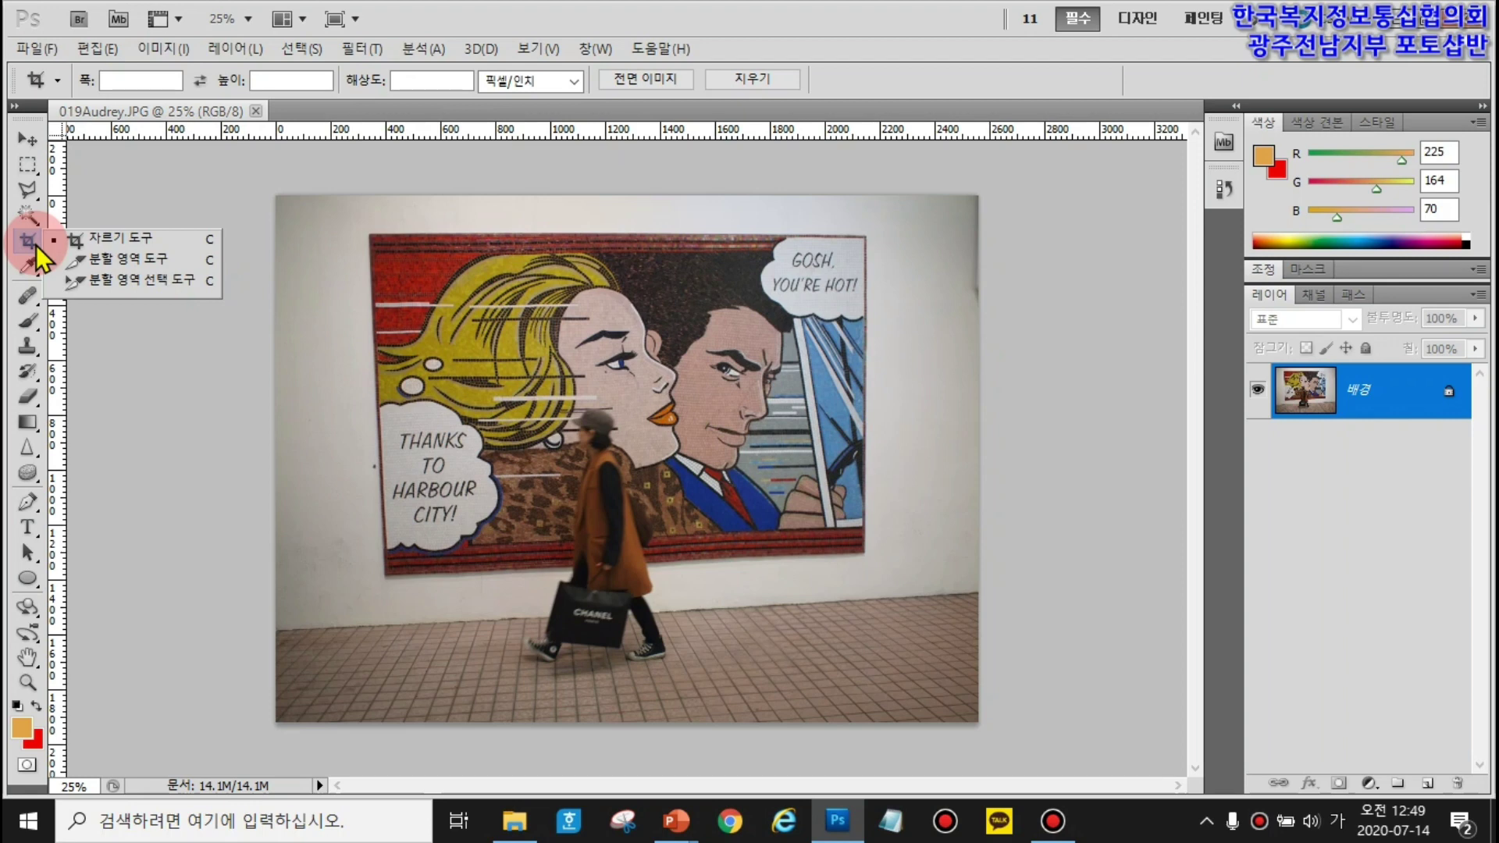
click(66, 336)
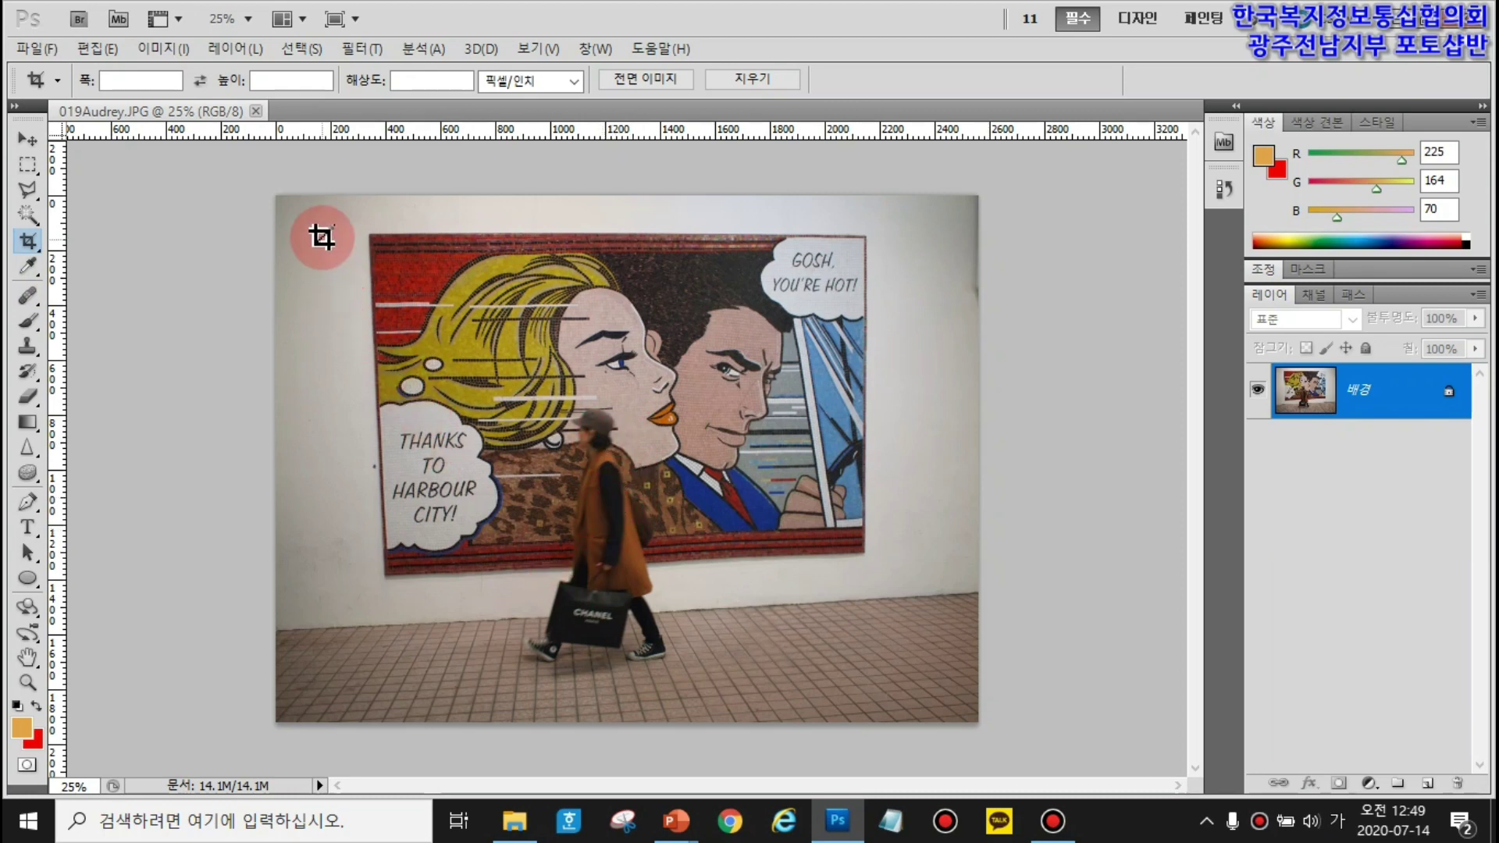
mouse_move(890, 734)
mouse_down()
mouse_move(897, 712)
mouse_move(910, 721)
mouse_up()
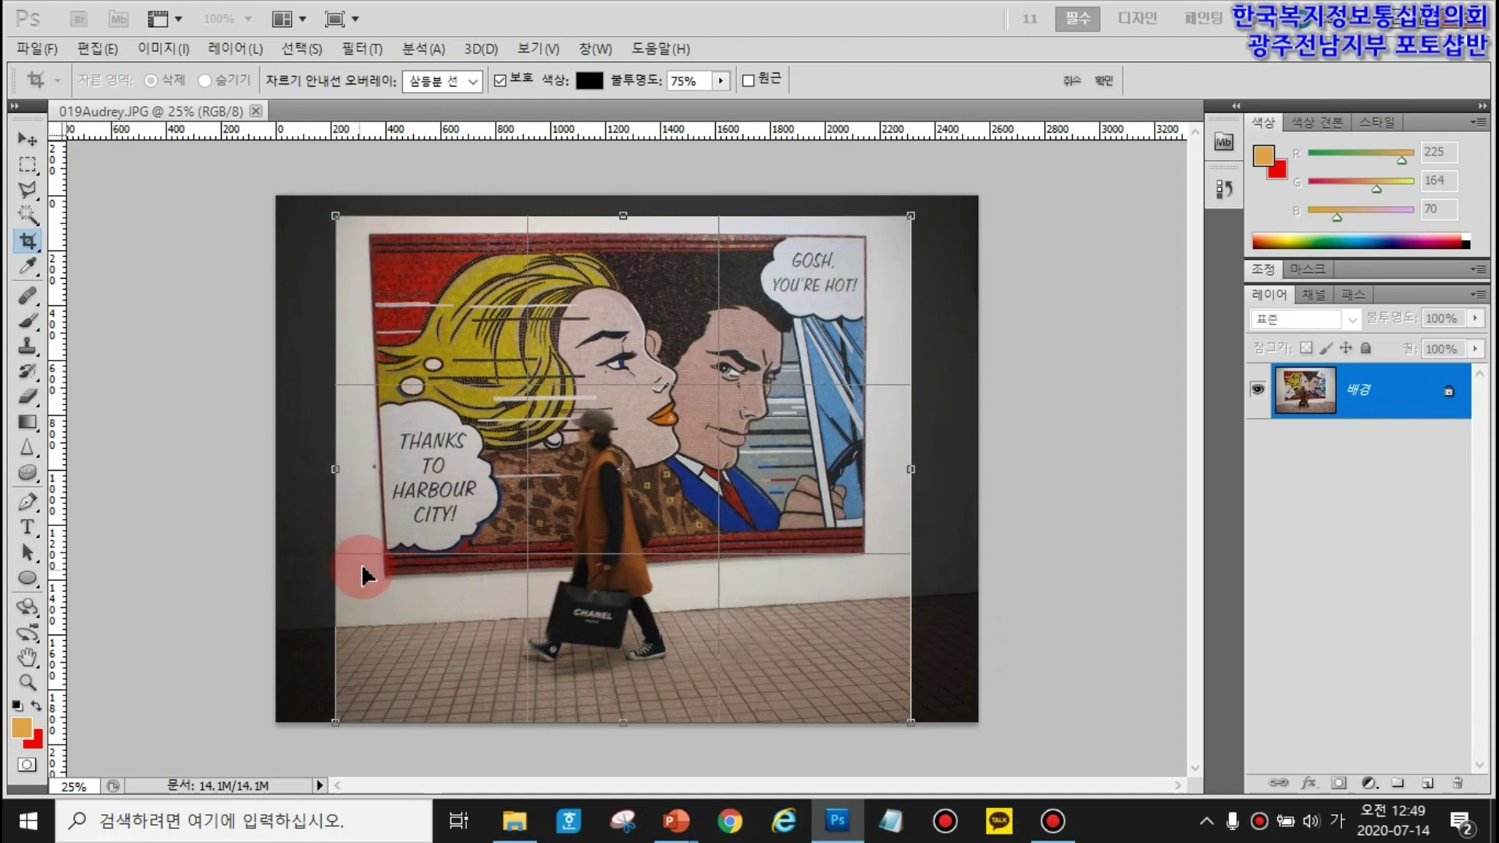
click(1072, 81)
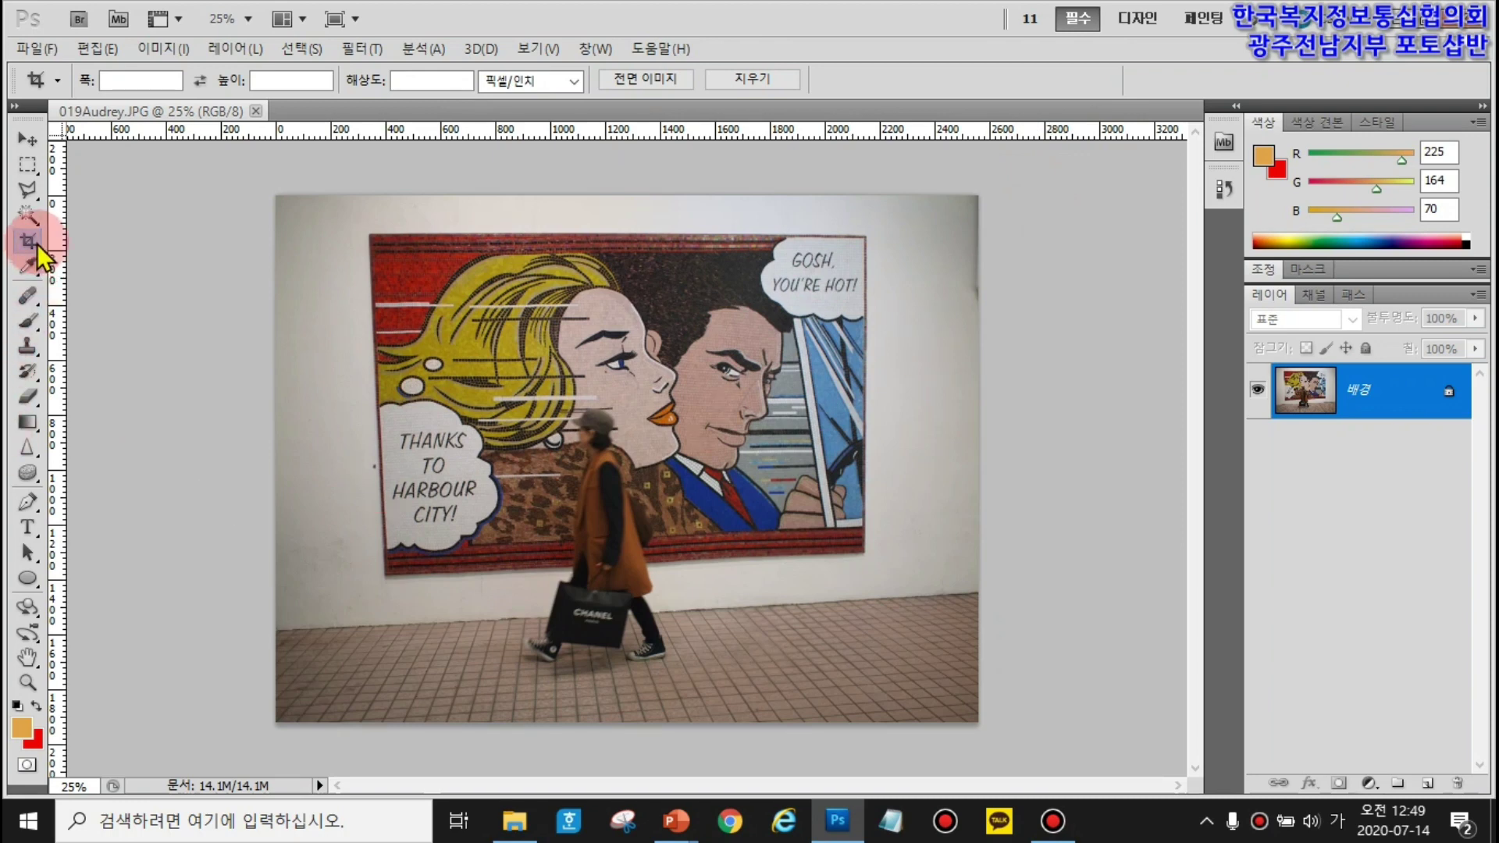
drag(36, 245, 92, 238)
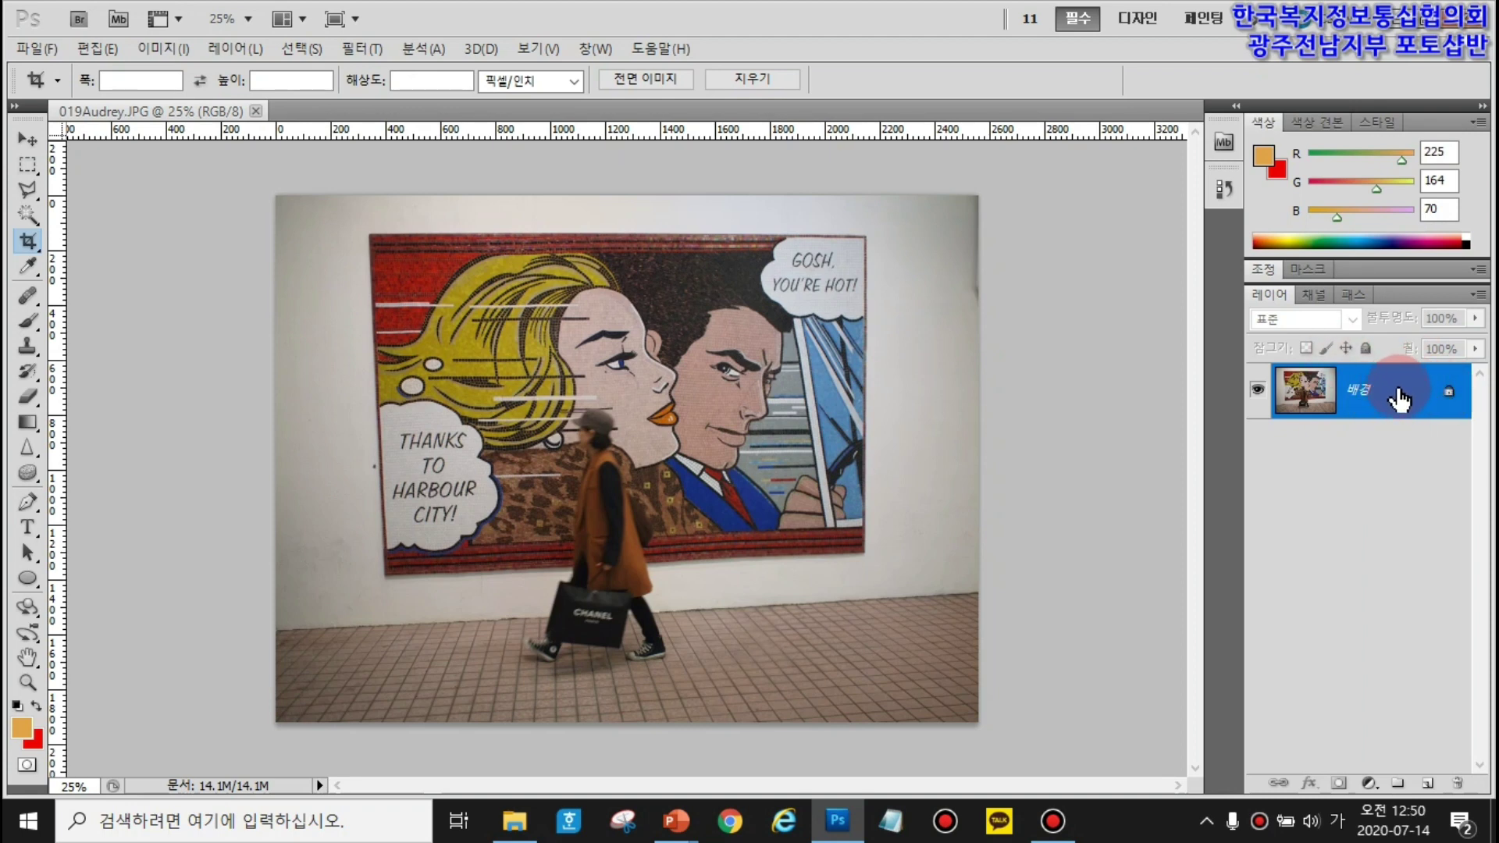
- Duplicate the 배경 layer of 019Audrey.JPG and undo the duplication
drag(1397, 399, 1432, 784)
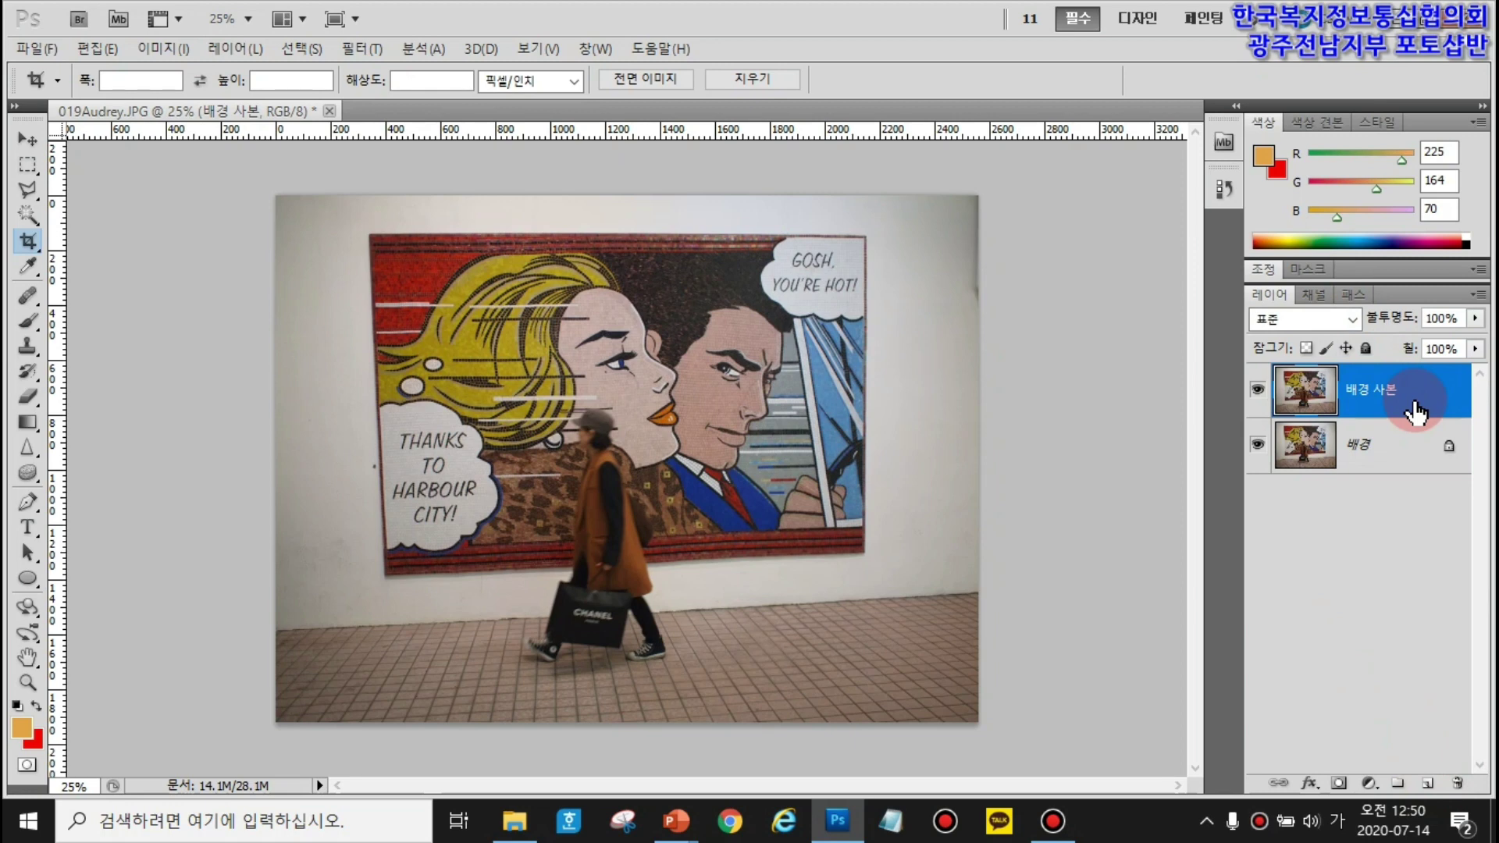
key(ctrl+z)
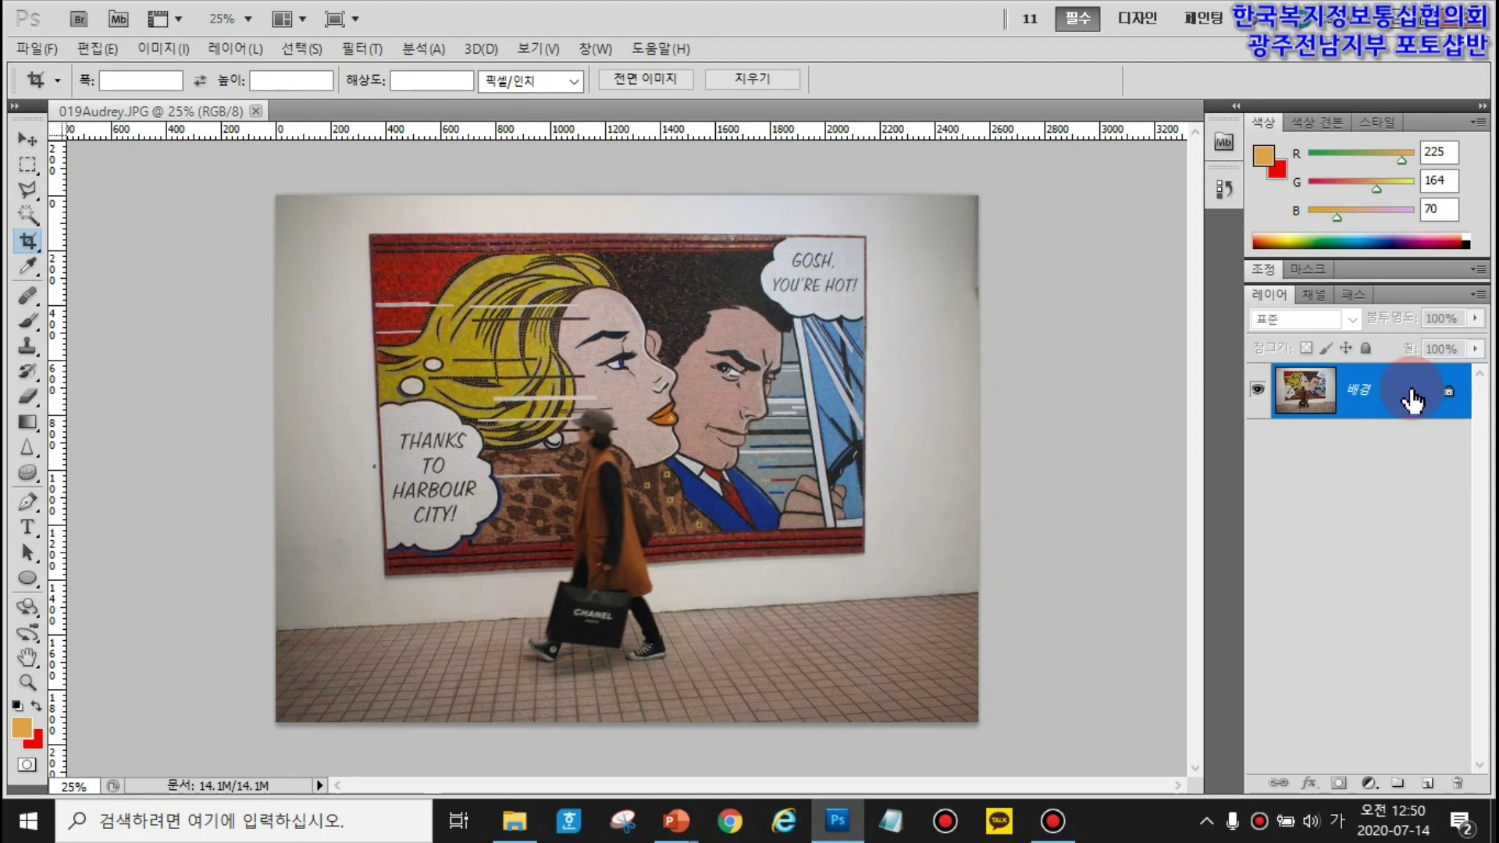
- Copy the 배경 layer of 019Audrey.JPG onto a new layer above it and keep the copy selected
click(1395, 398)
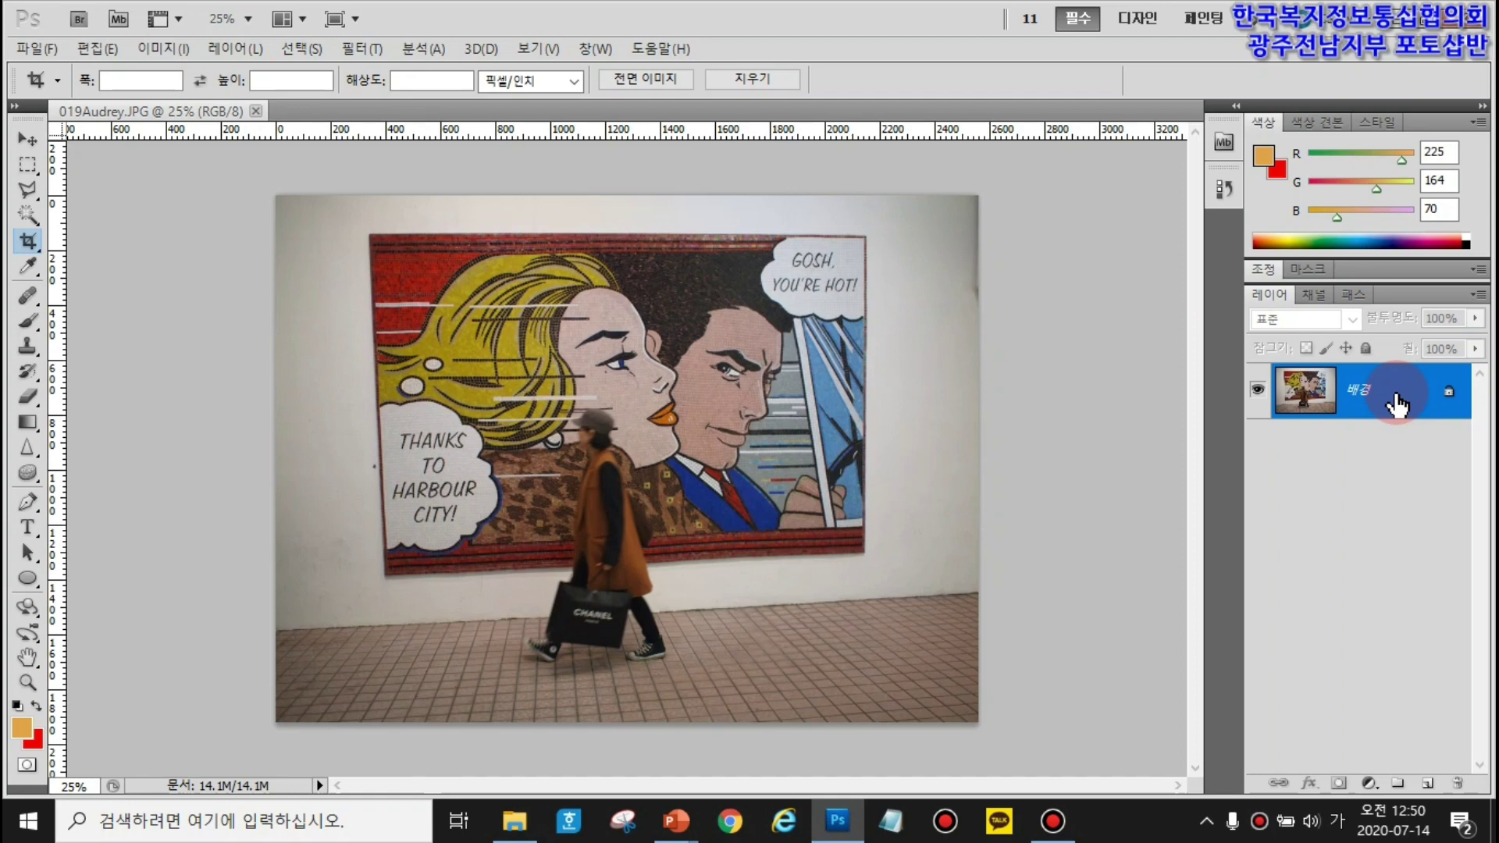
drag(1397, 404, 1396, 404)
key(ctrl+j)
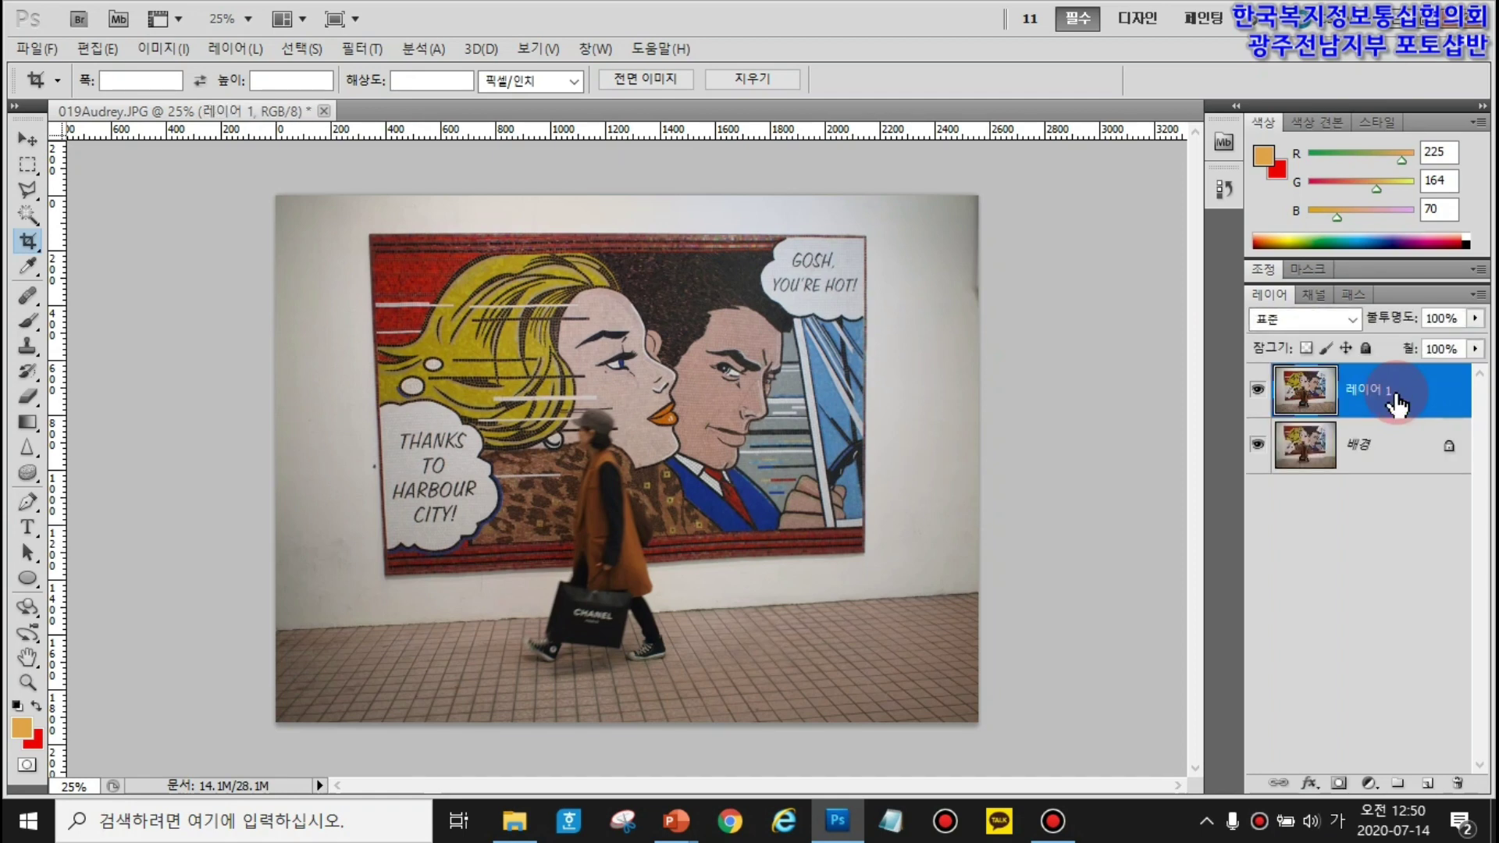
click(1443, 398)
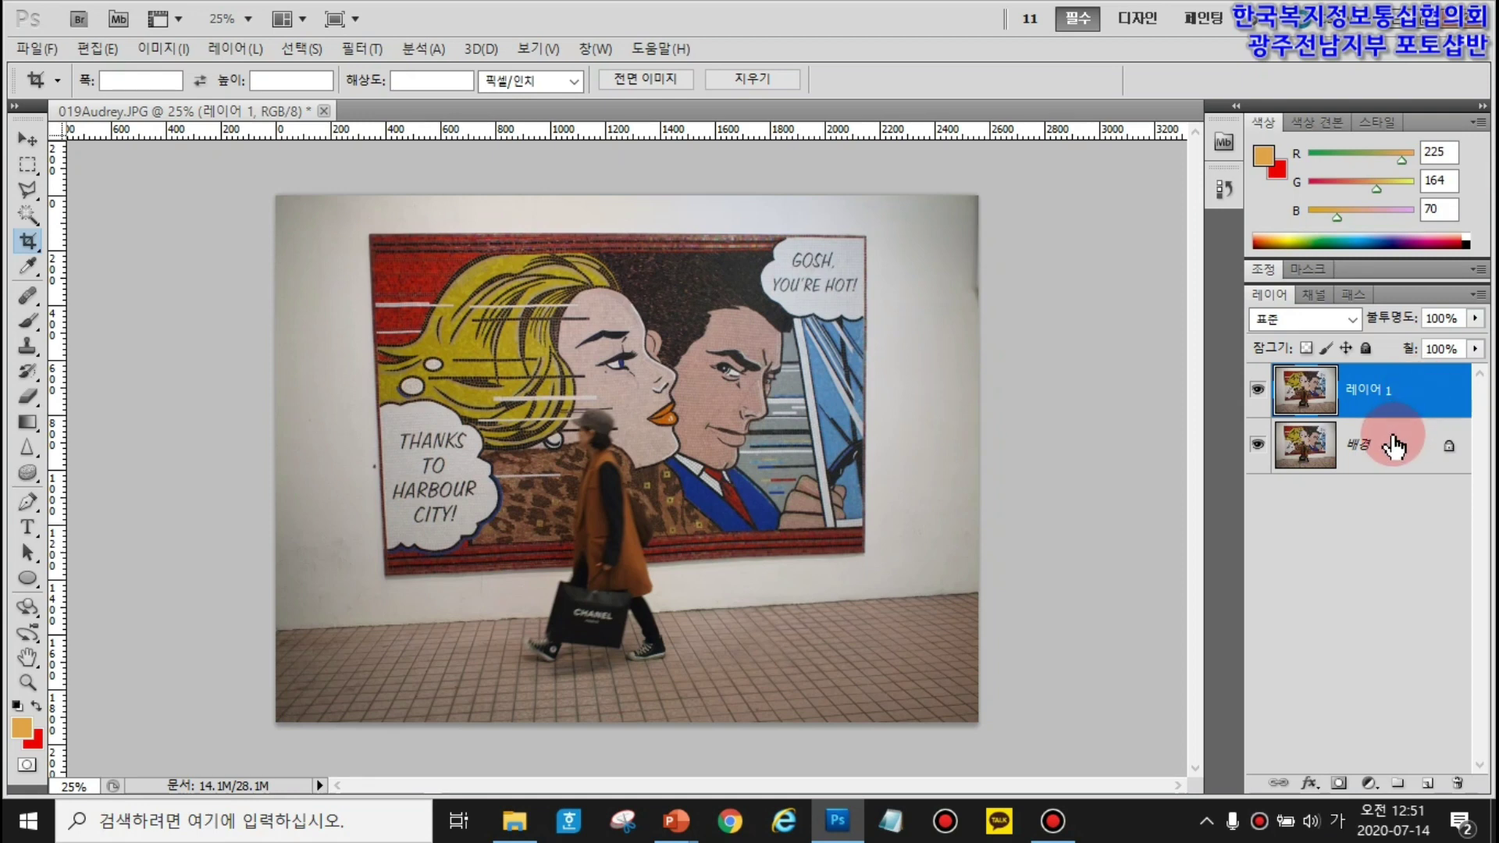
drag(1394, 449, 1428, 385)
click(1428, 385)
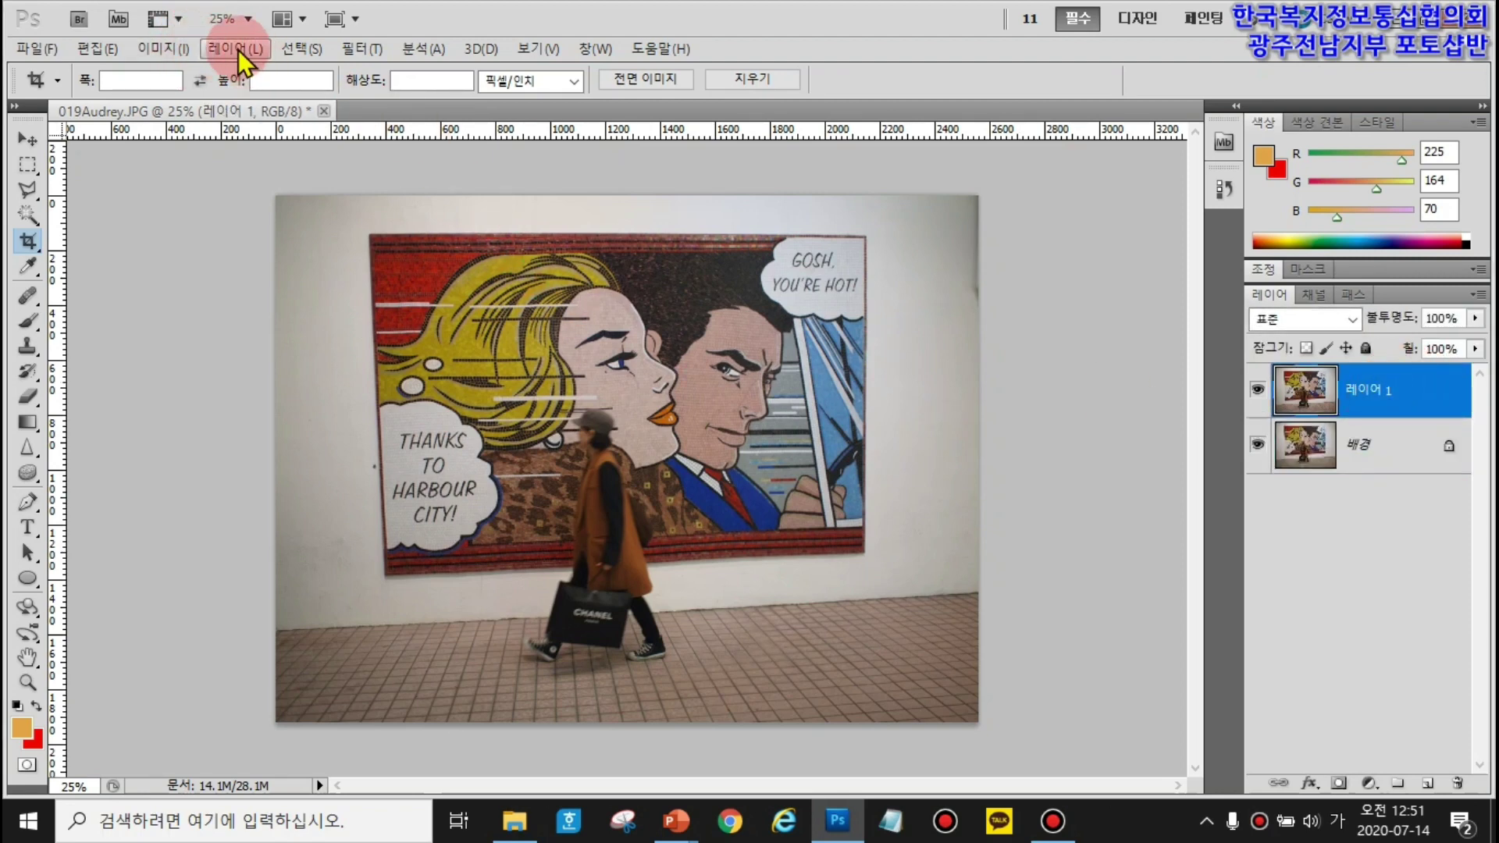
- Duplicate 레이어 1 with the New Layer via Copy command and delete the extra copy
click(242, 61)
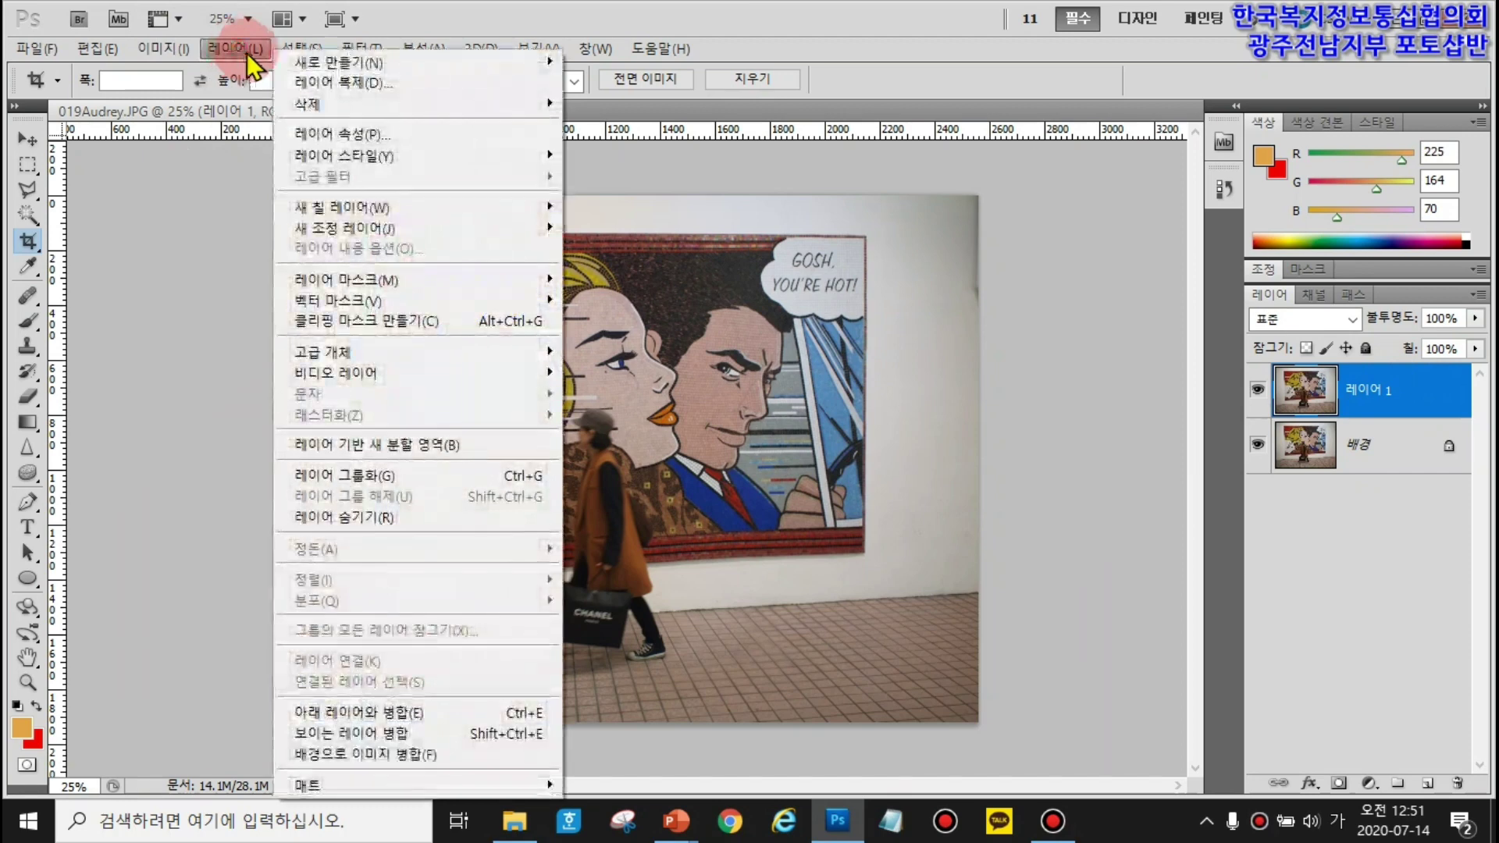
mouse_move(311, 68)
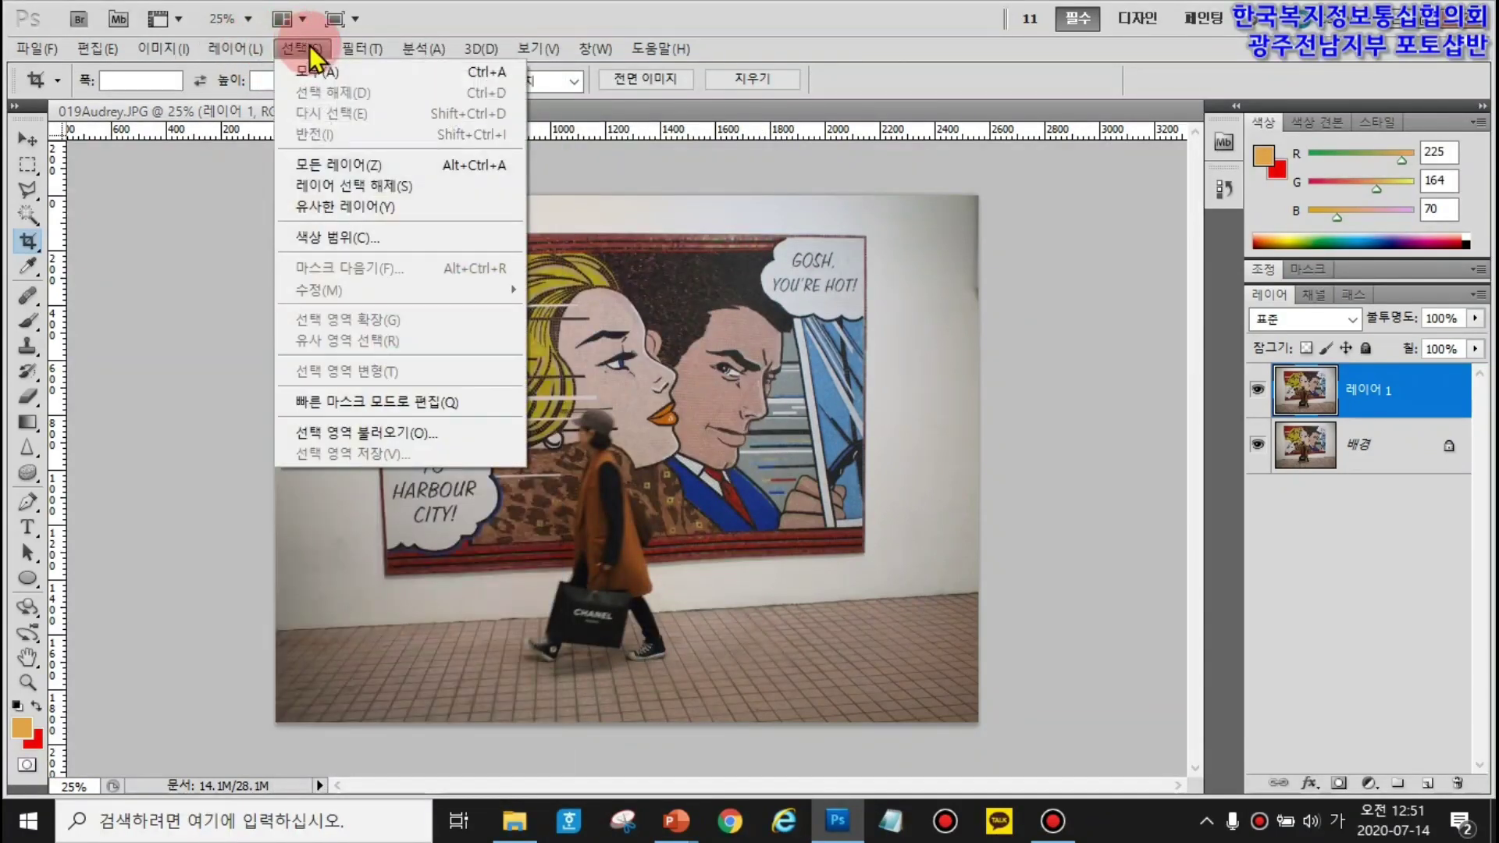
mouse_move(481, 61)
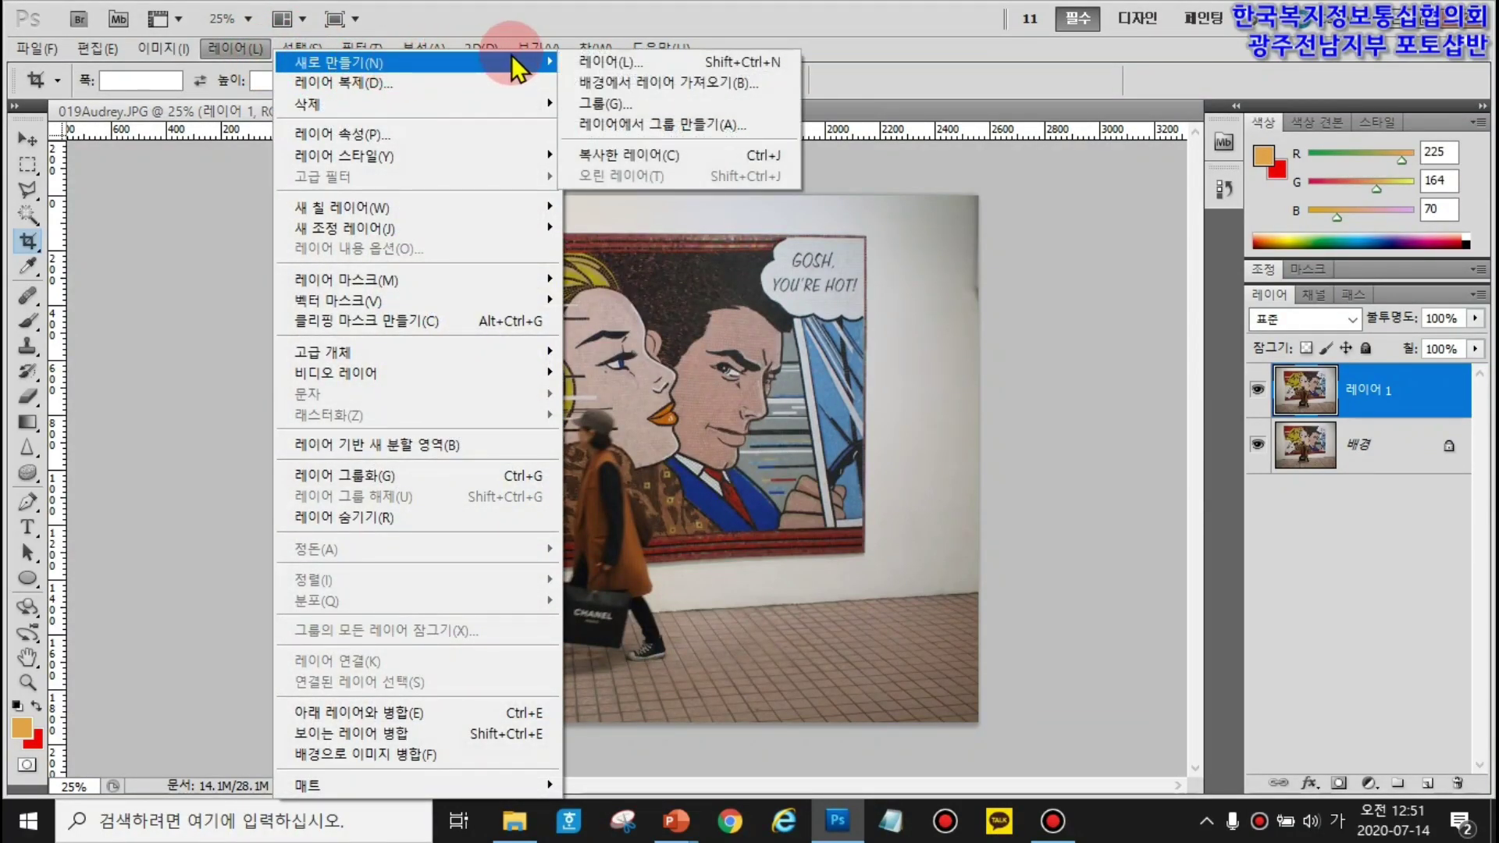
click(622, 164)
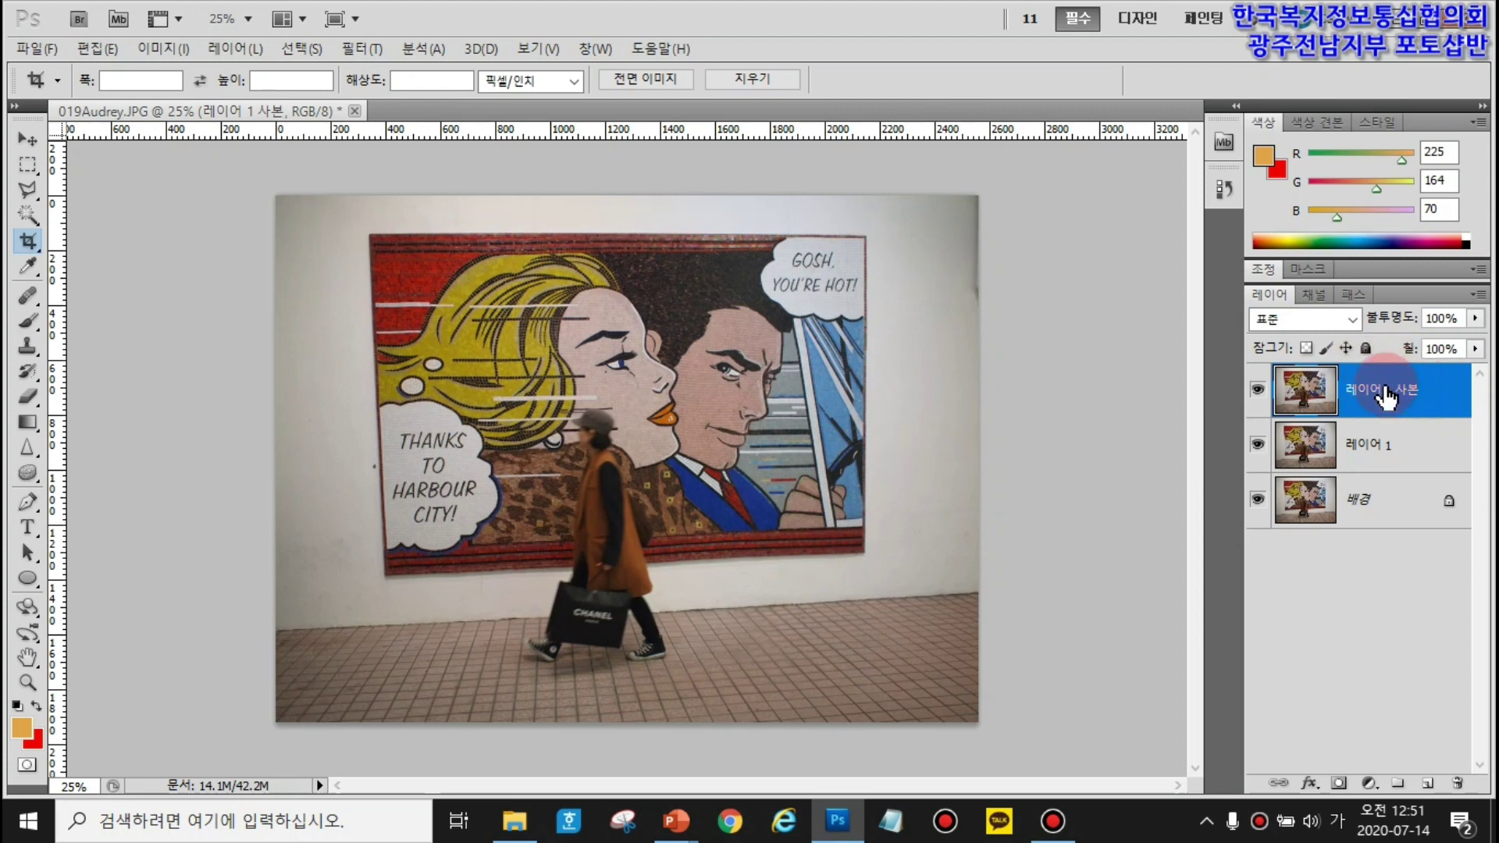
drag(1386, 394, 1456, 785)
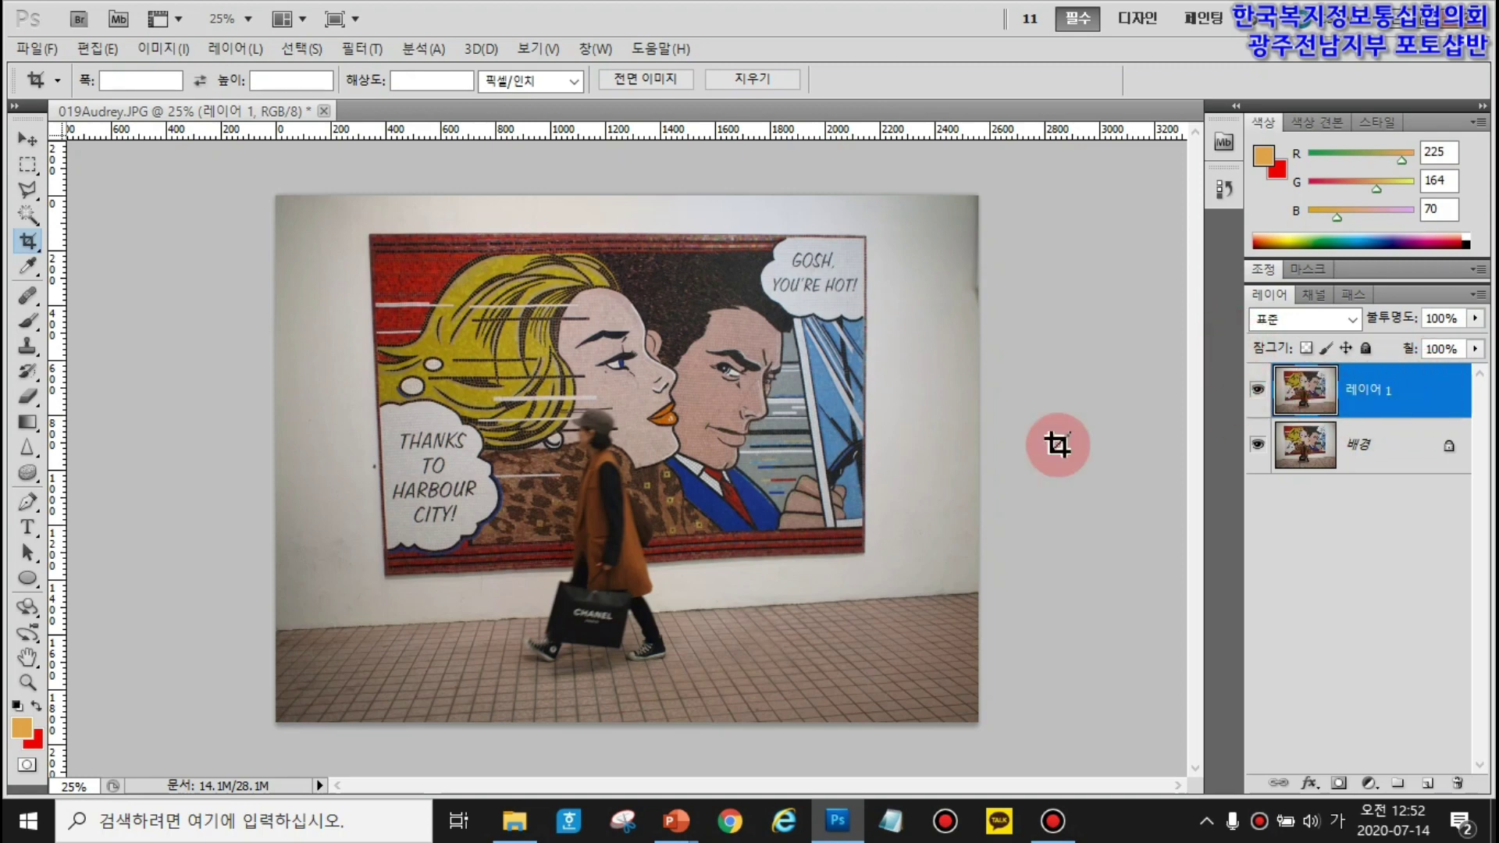
click(96, 49)
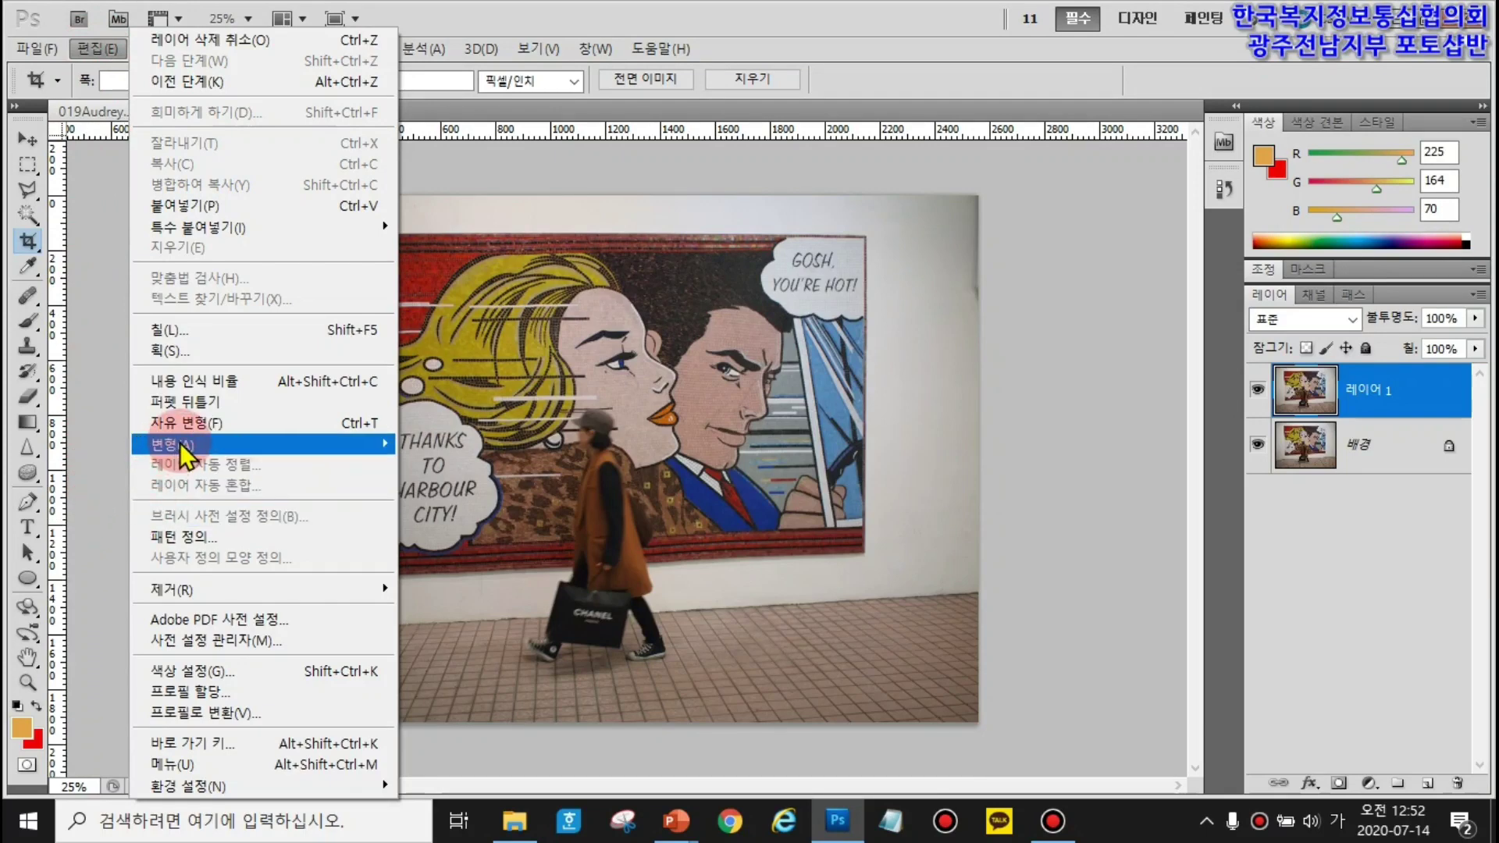
mouse_move(317, 452)
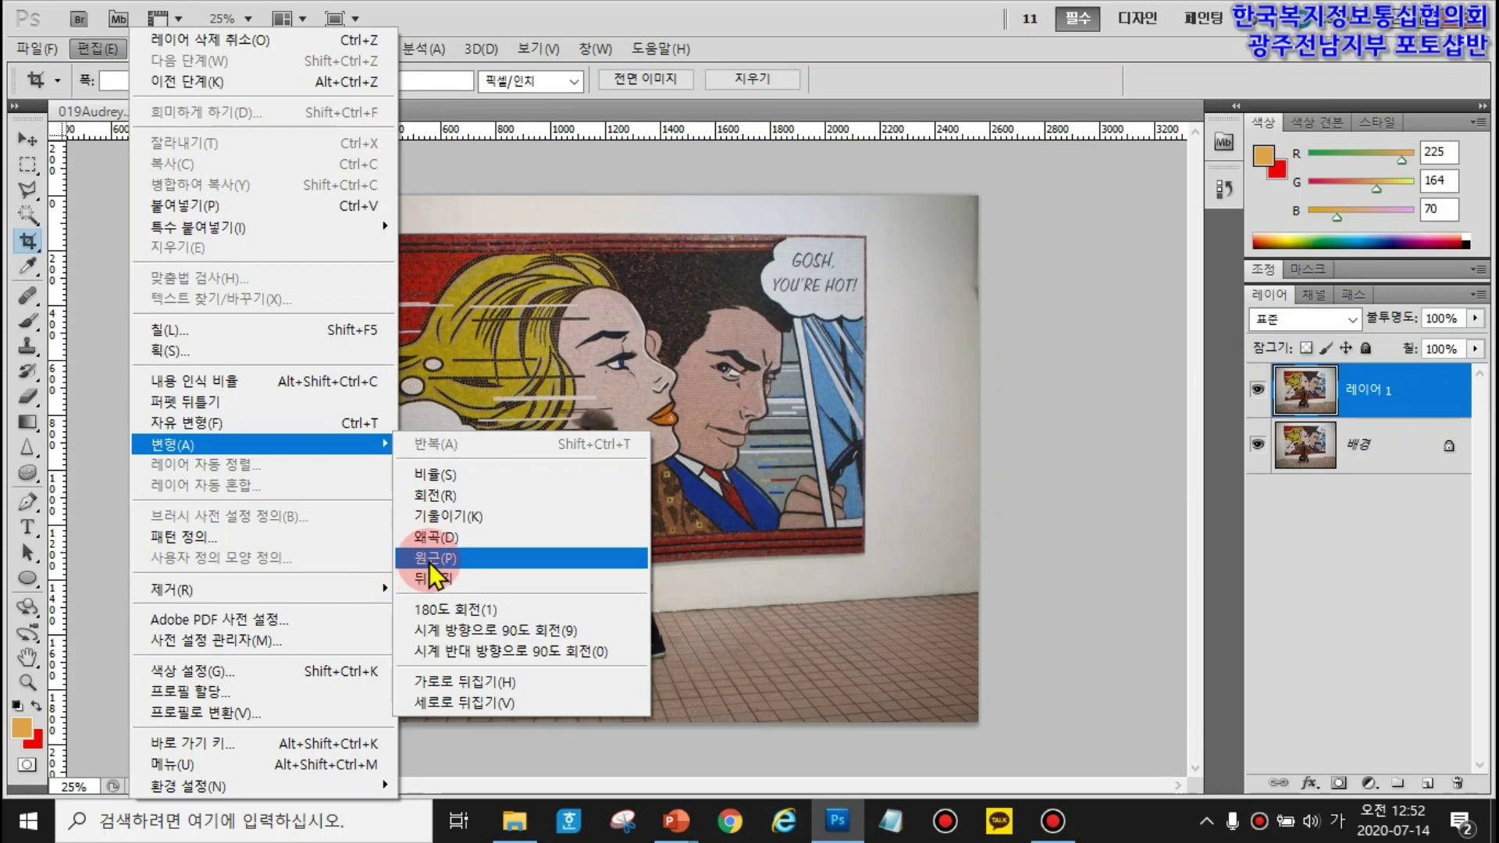
click(515, 234)
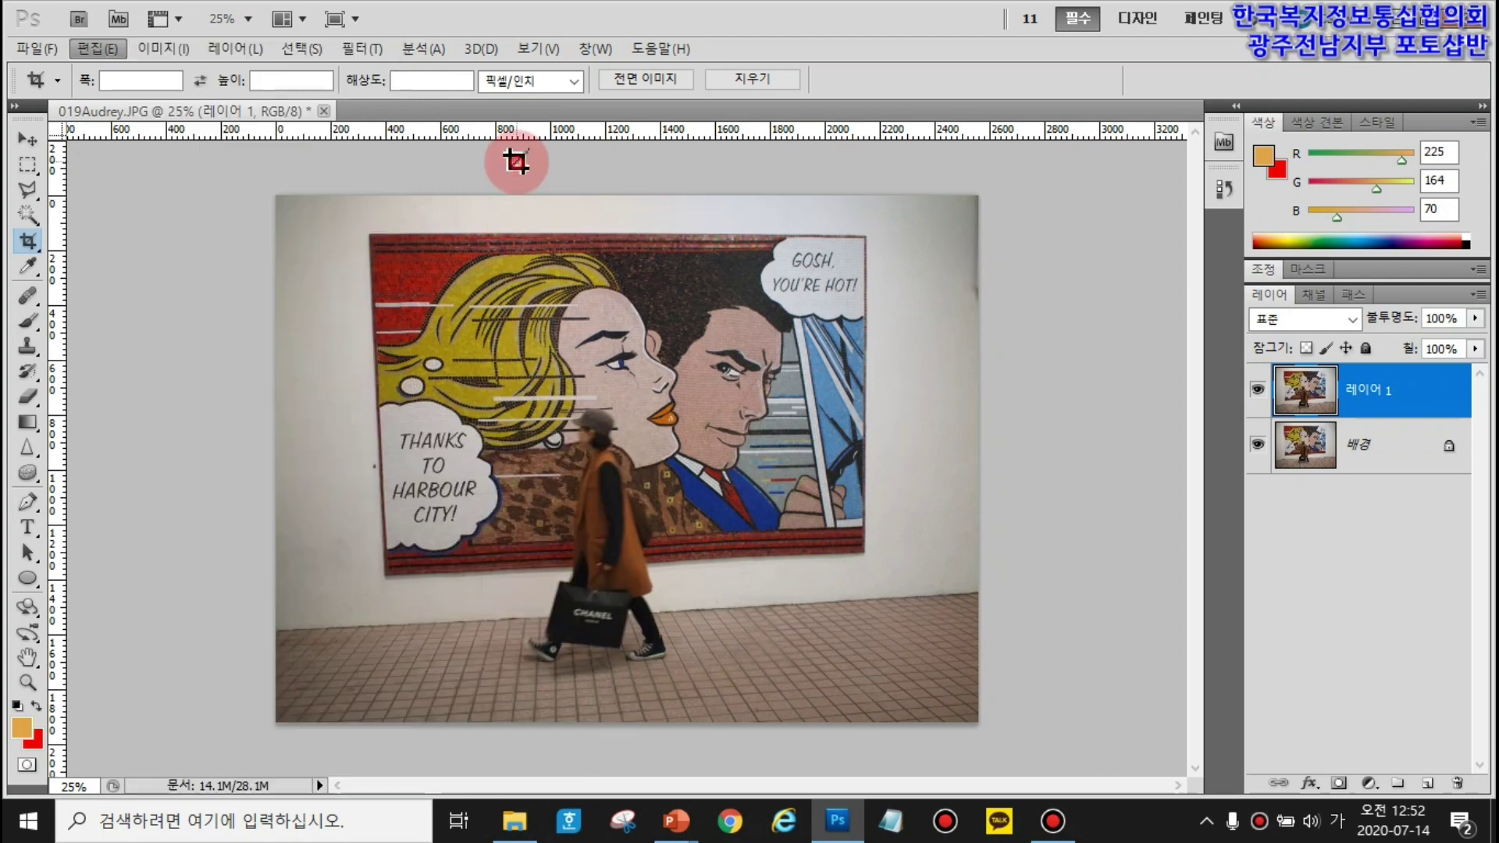
- Draw a rectangular marquee about 2140 × 1700 px around the mural and the walking person on 레이어 1
click(28, 164)
click(117, 167)
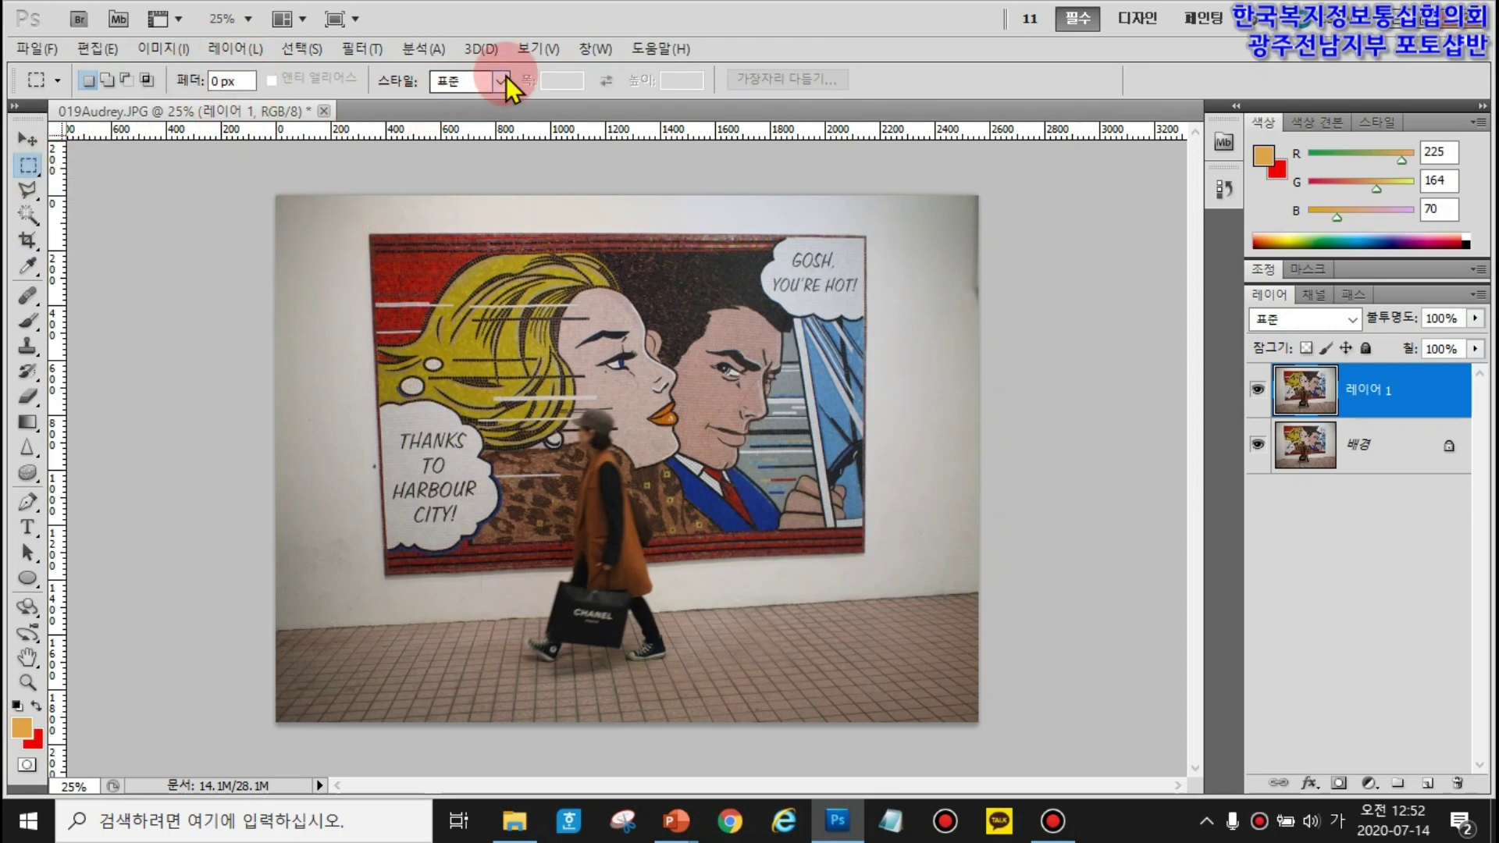
click(28, 164)
click(142, 162)
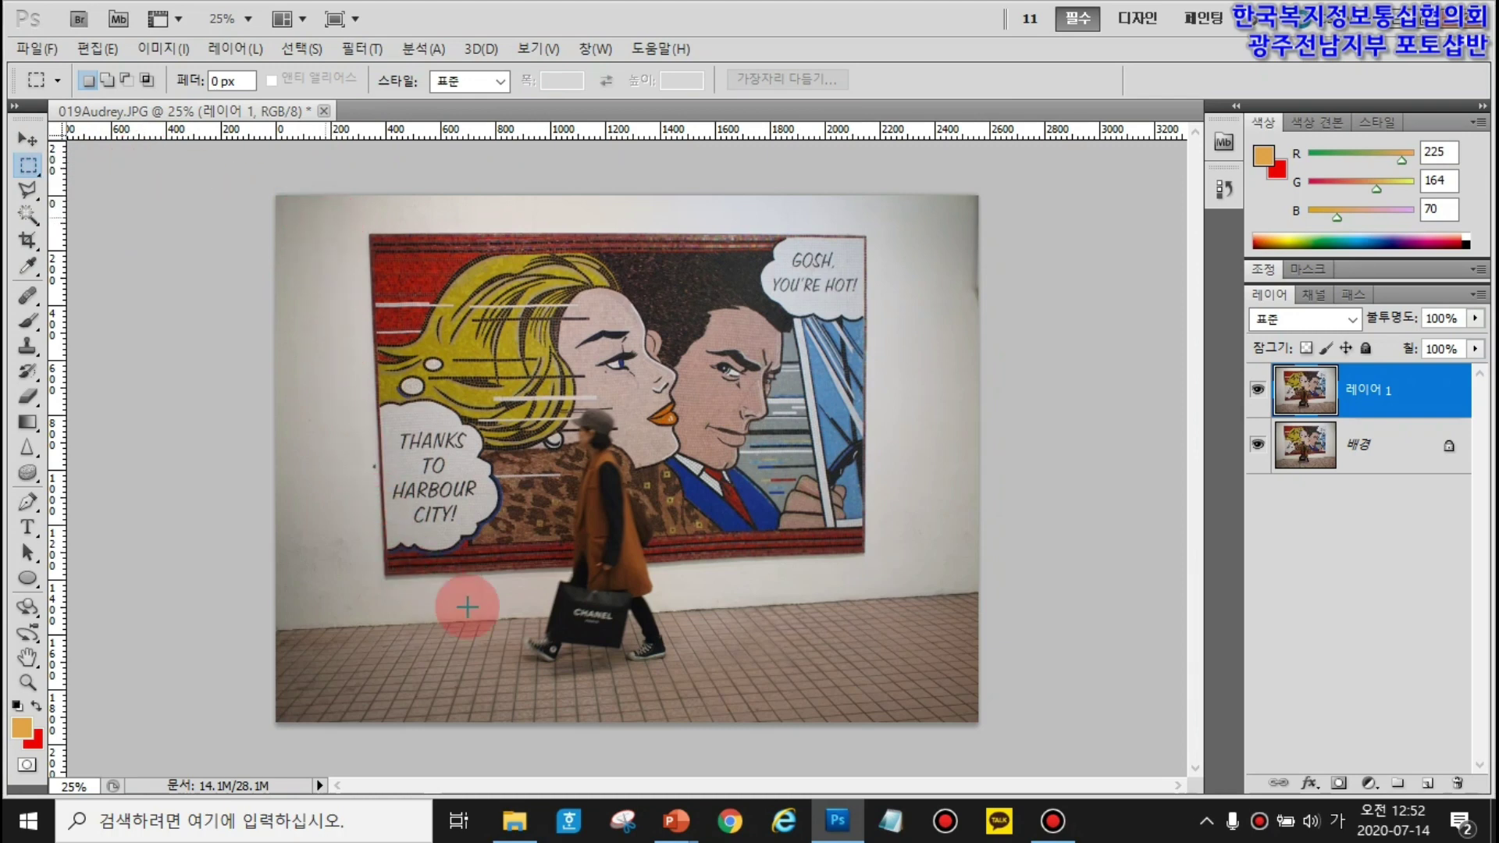
drag(854, 722, 912, 684)
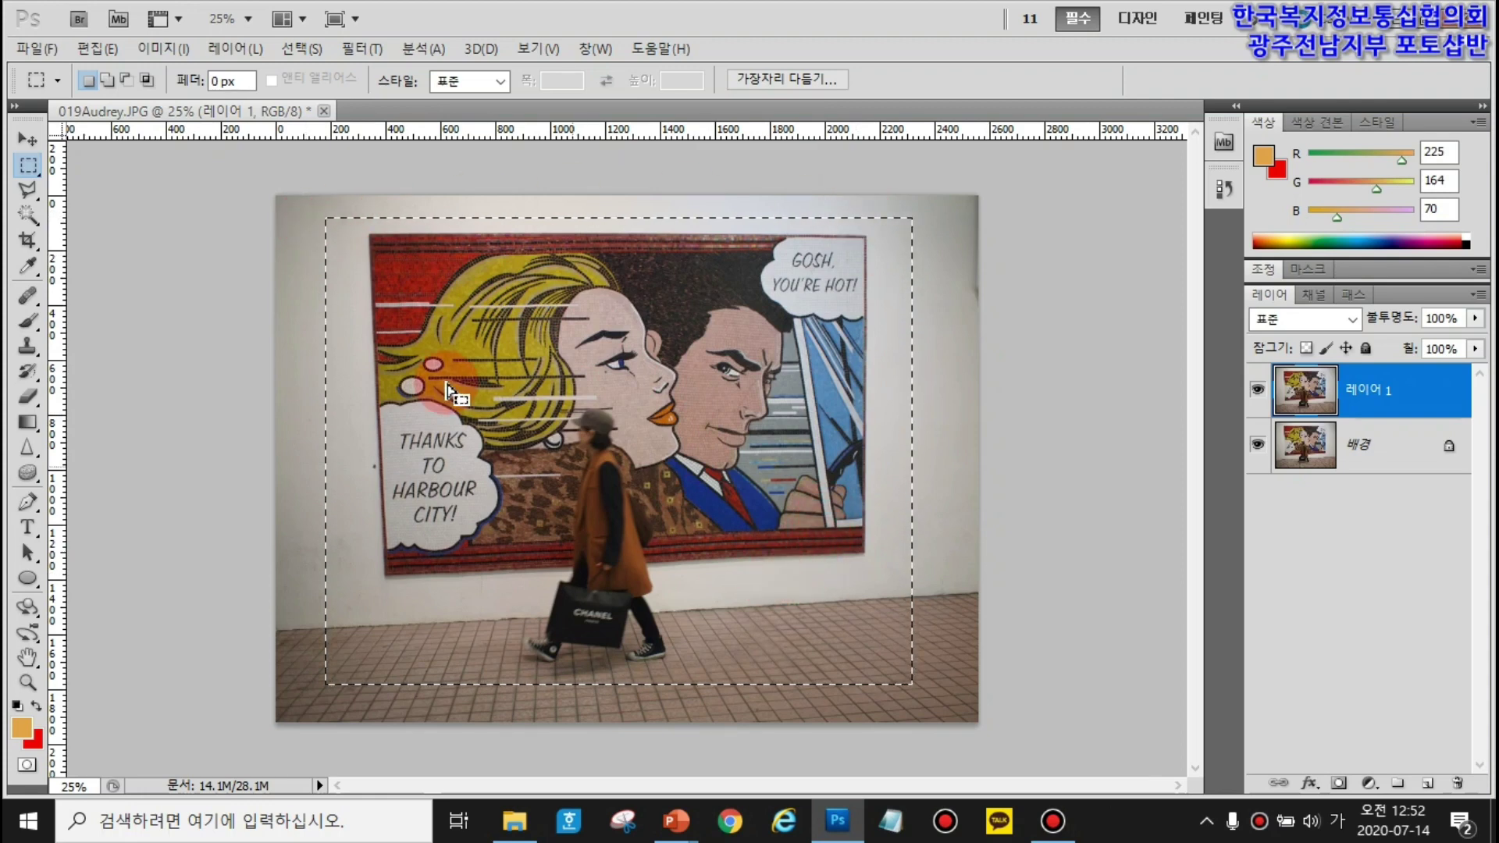
click(97, 47)
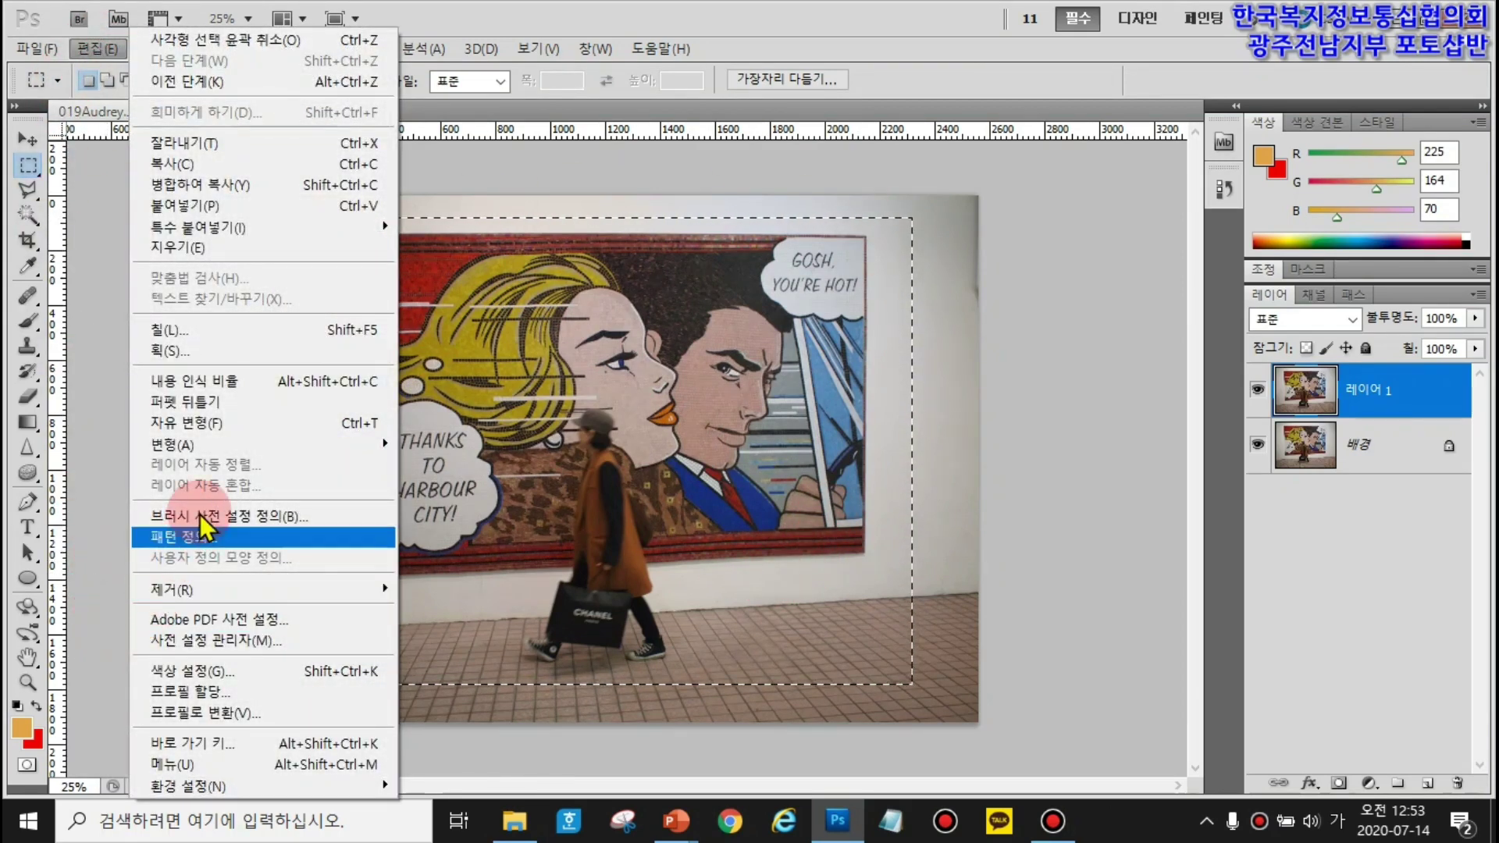
mouse_move(218, 443)
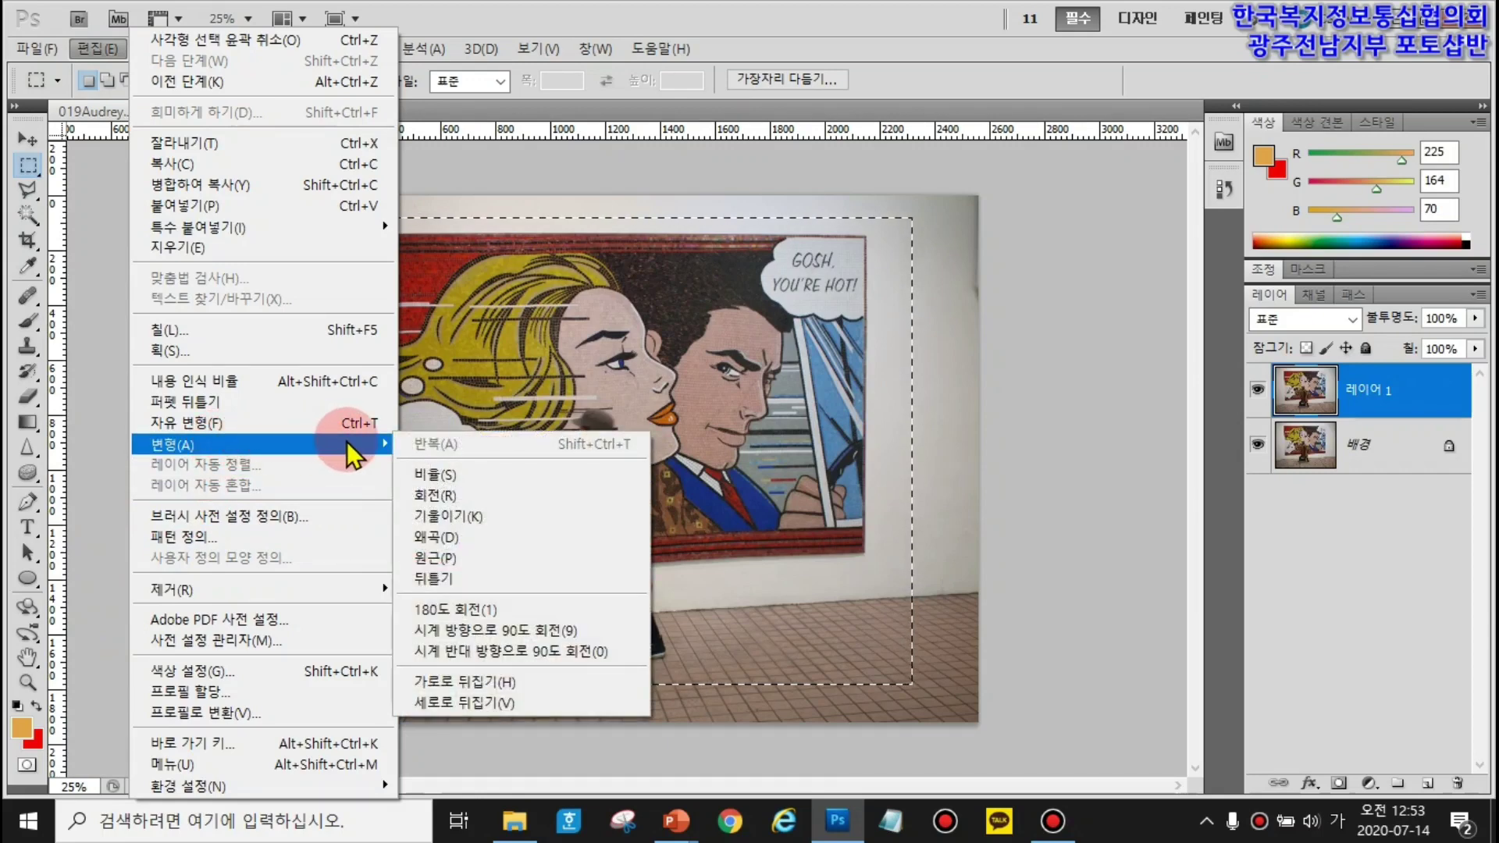
click(468, 556)
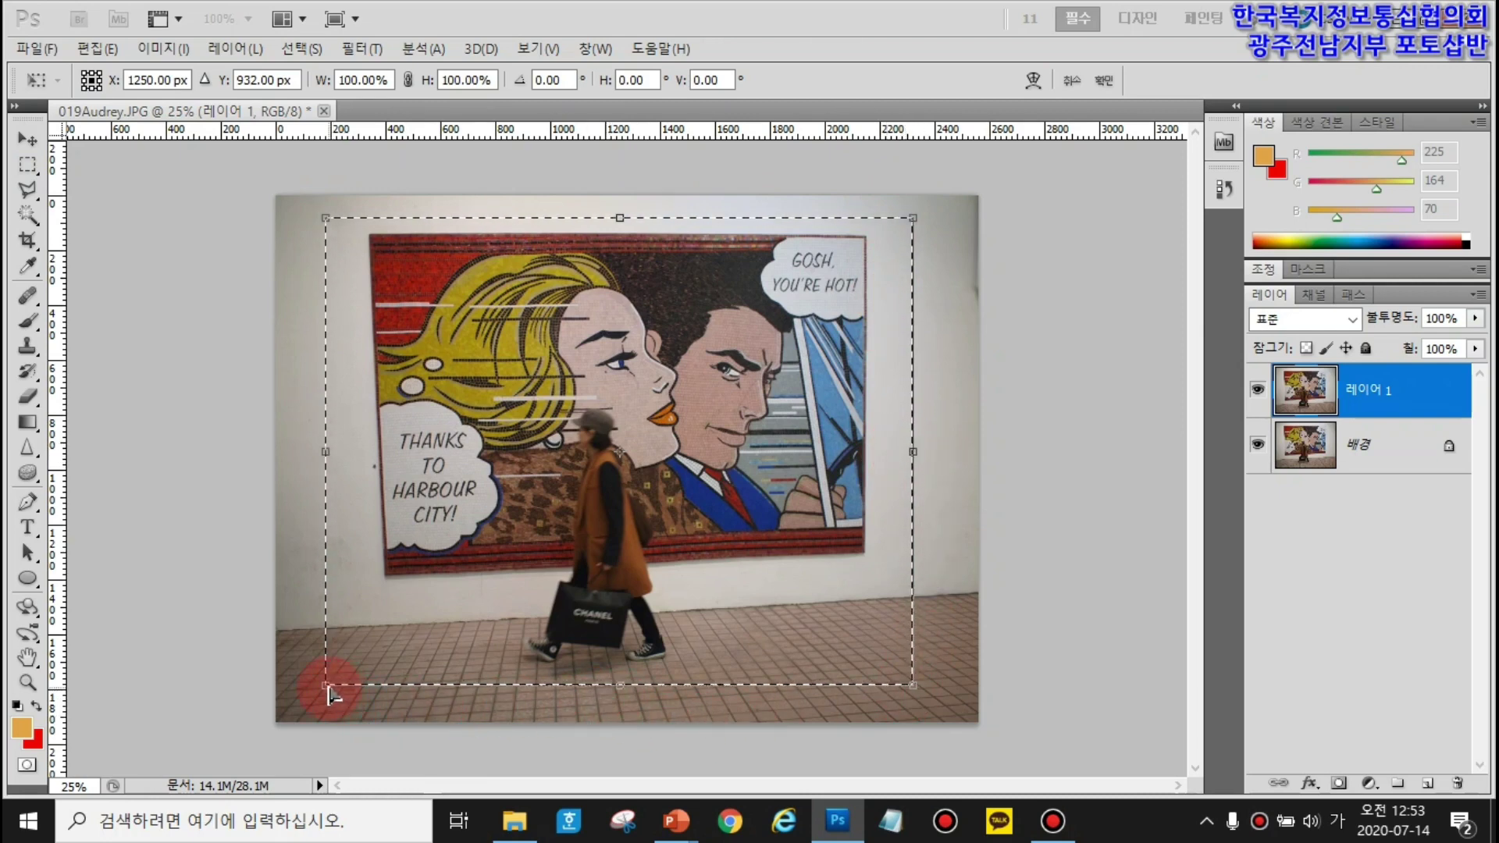
mouse_move(328, 691)
mouse_down()
mouse_move(373, 693)
mouse_move(326, 685)
mouse_up()
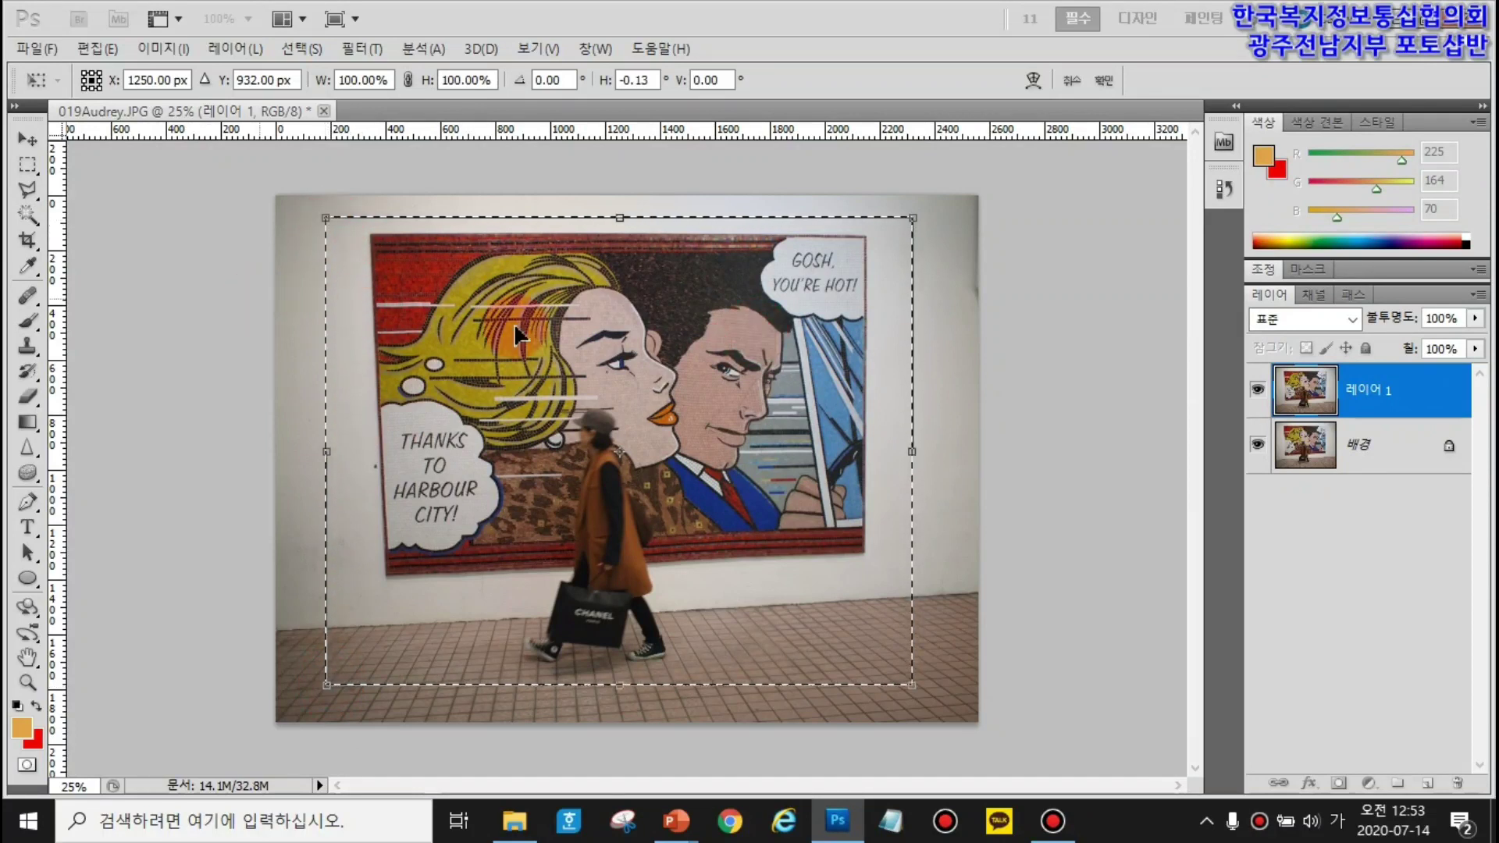
drag(328, 219, 363, 230)
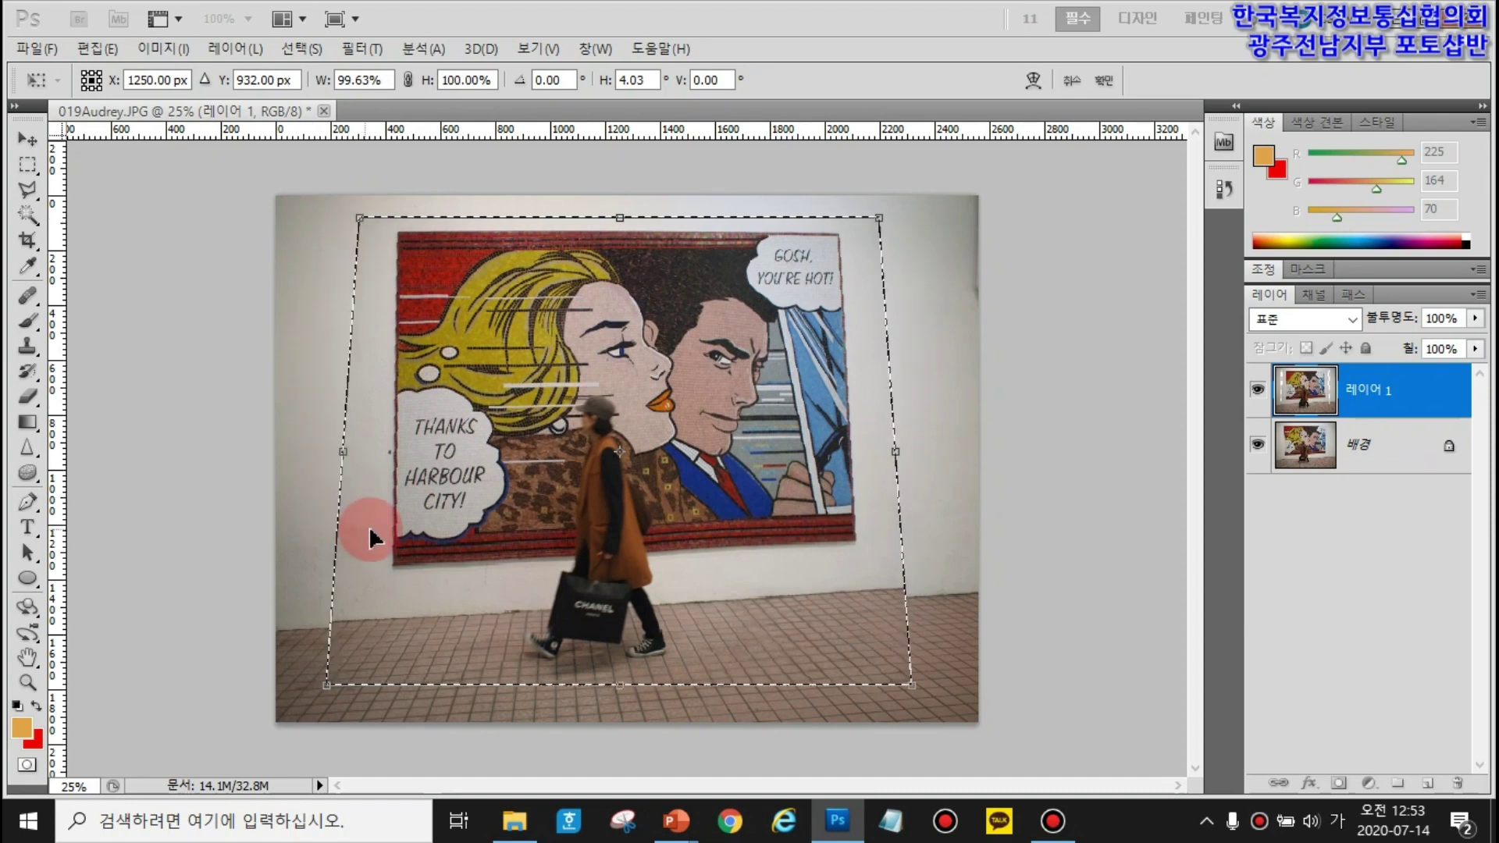
click(1072, 81)
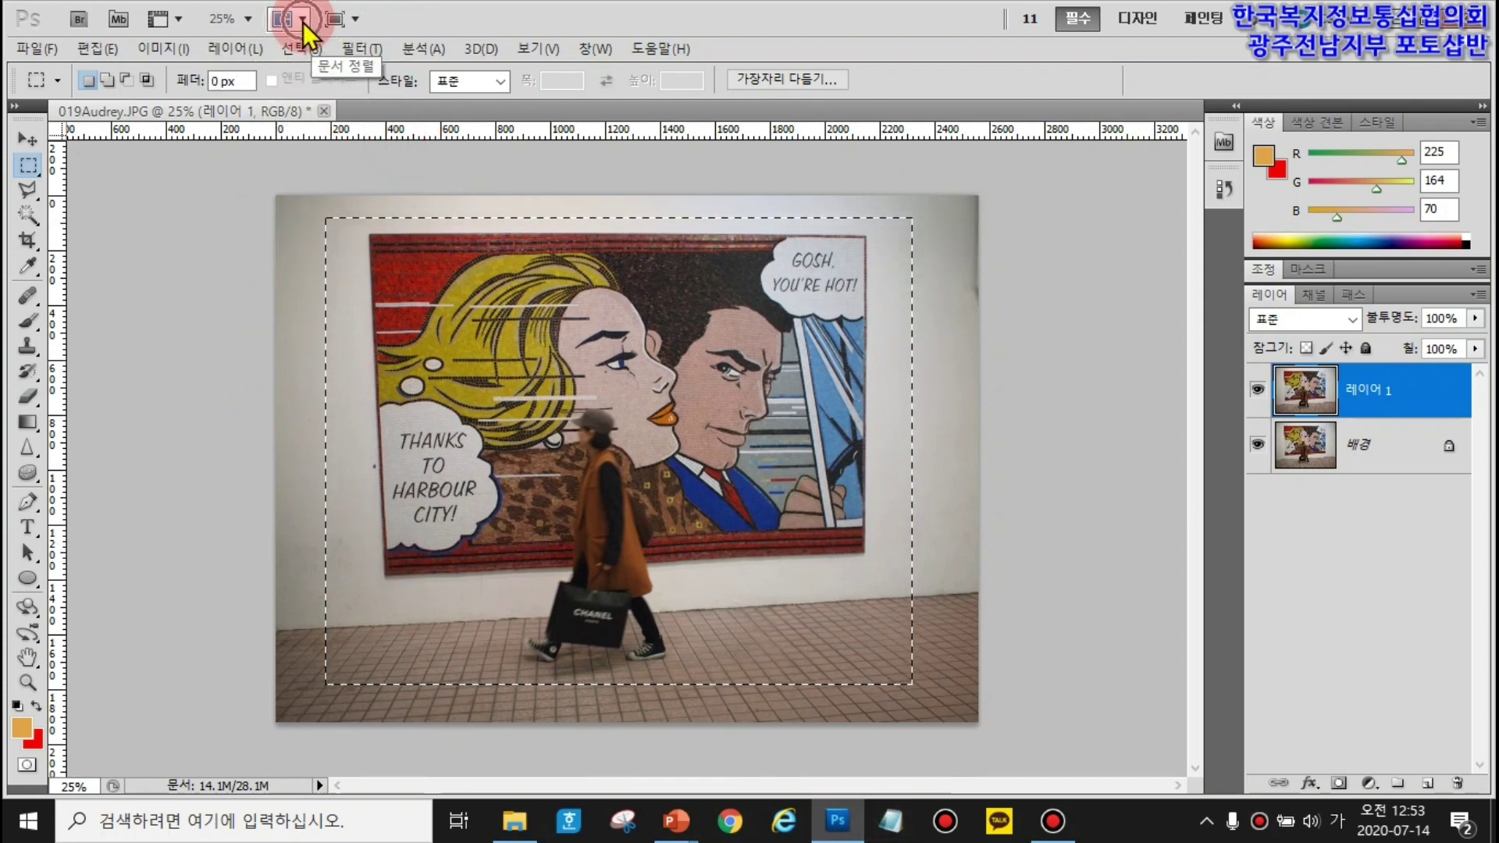
- Show the grid (격자) over the image as an alignment reference
click(179, 21)
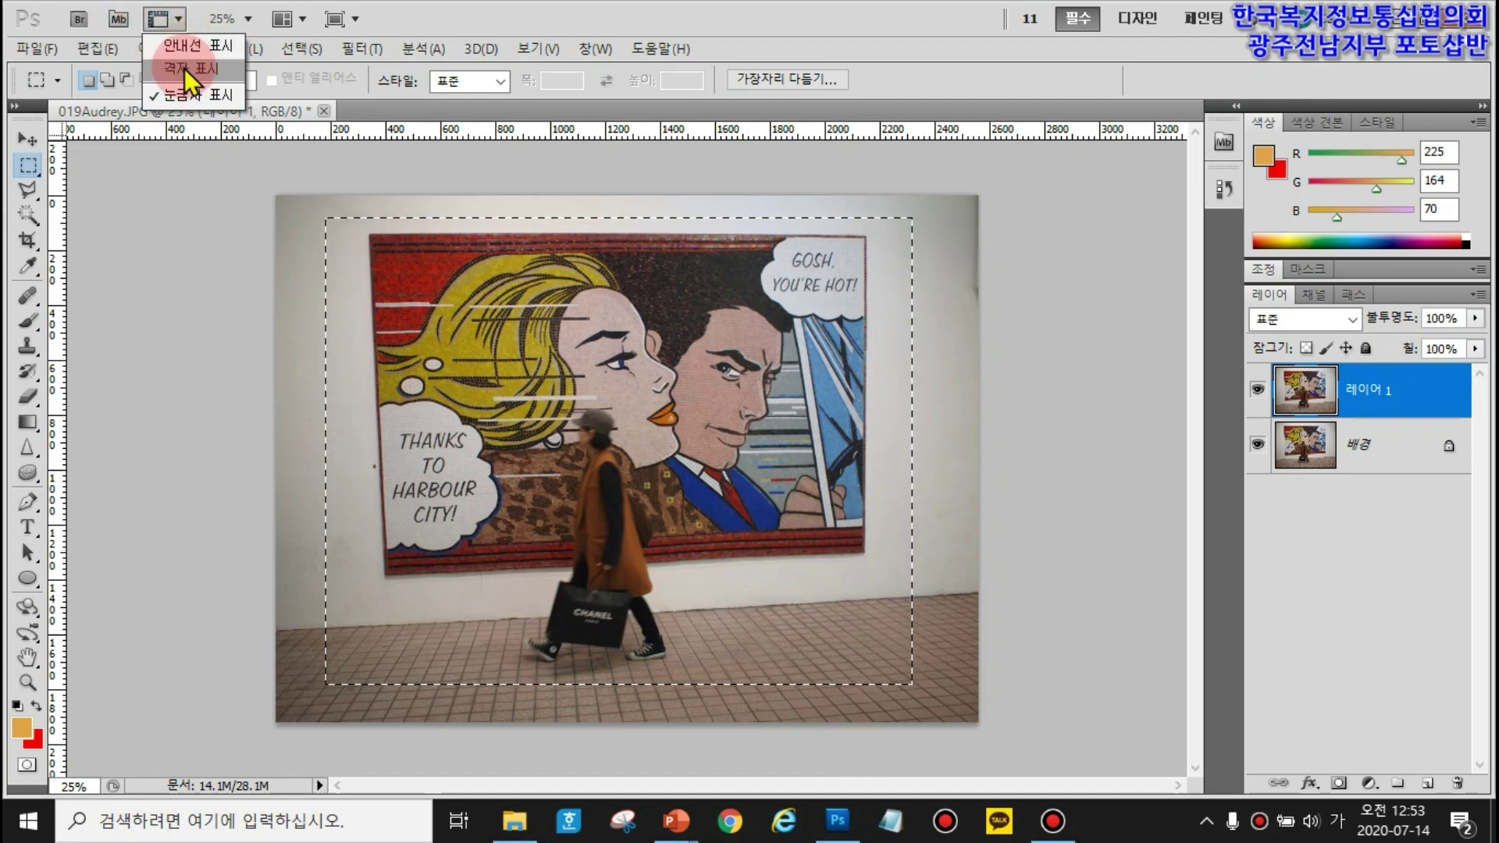
click(538, 49)
click(571, 373)
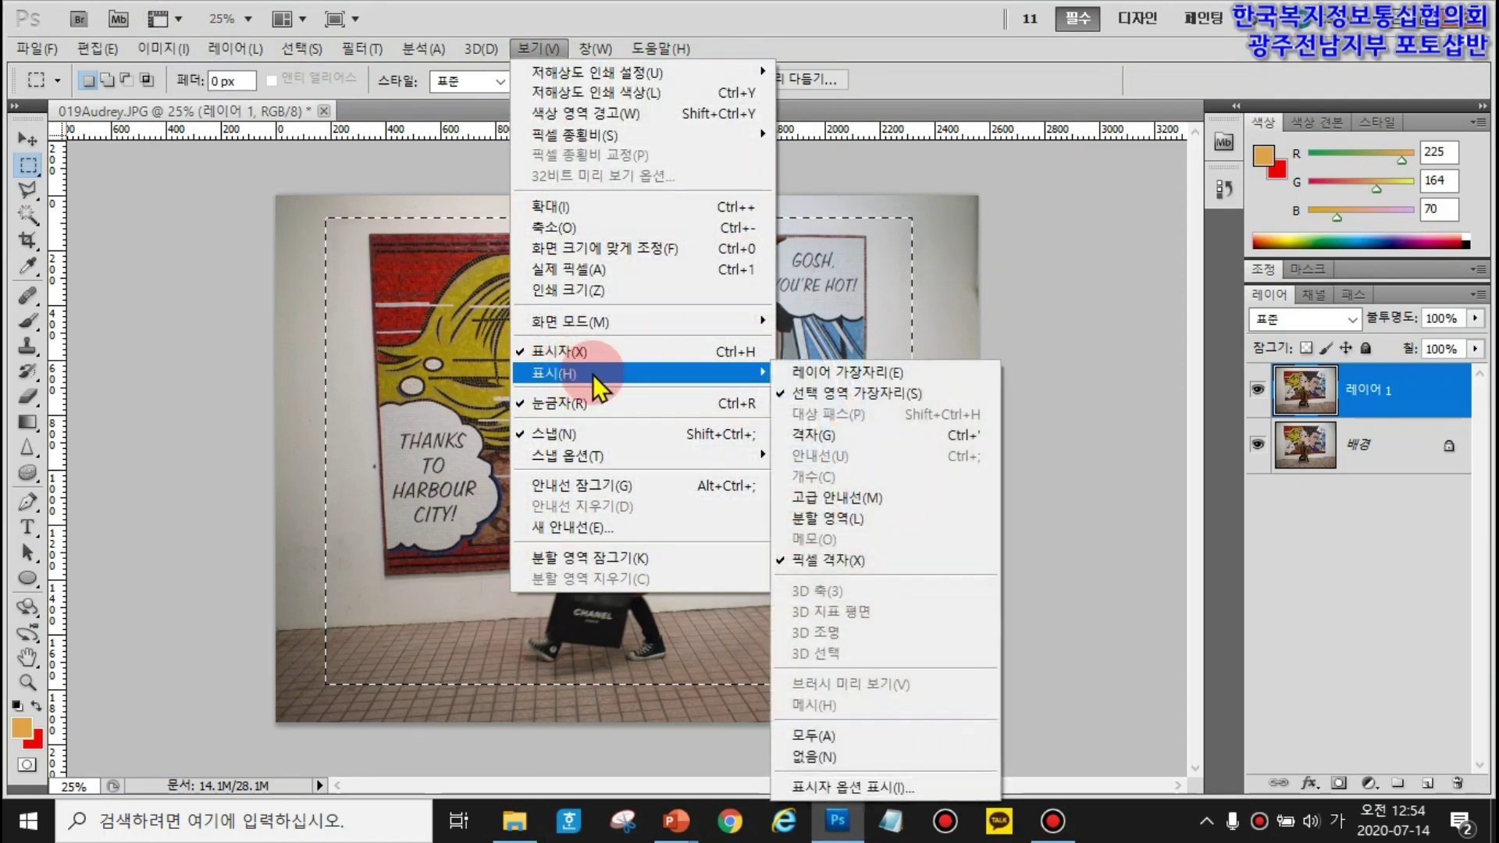
click(794, 436)
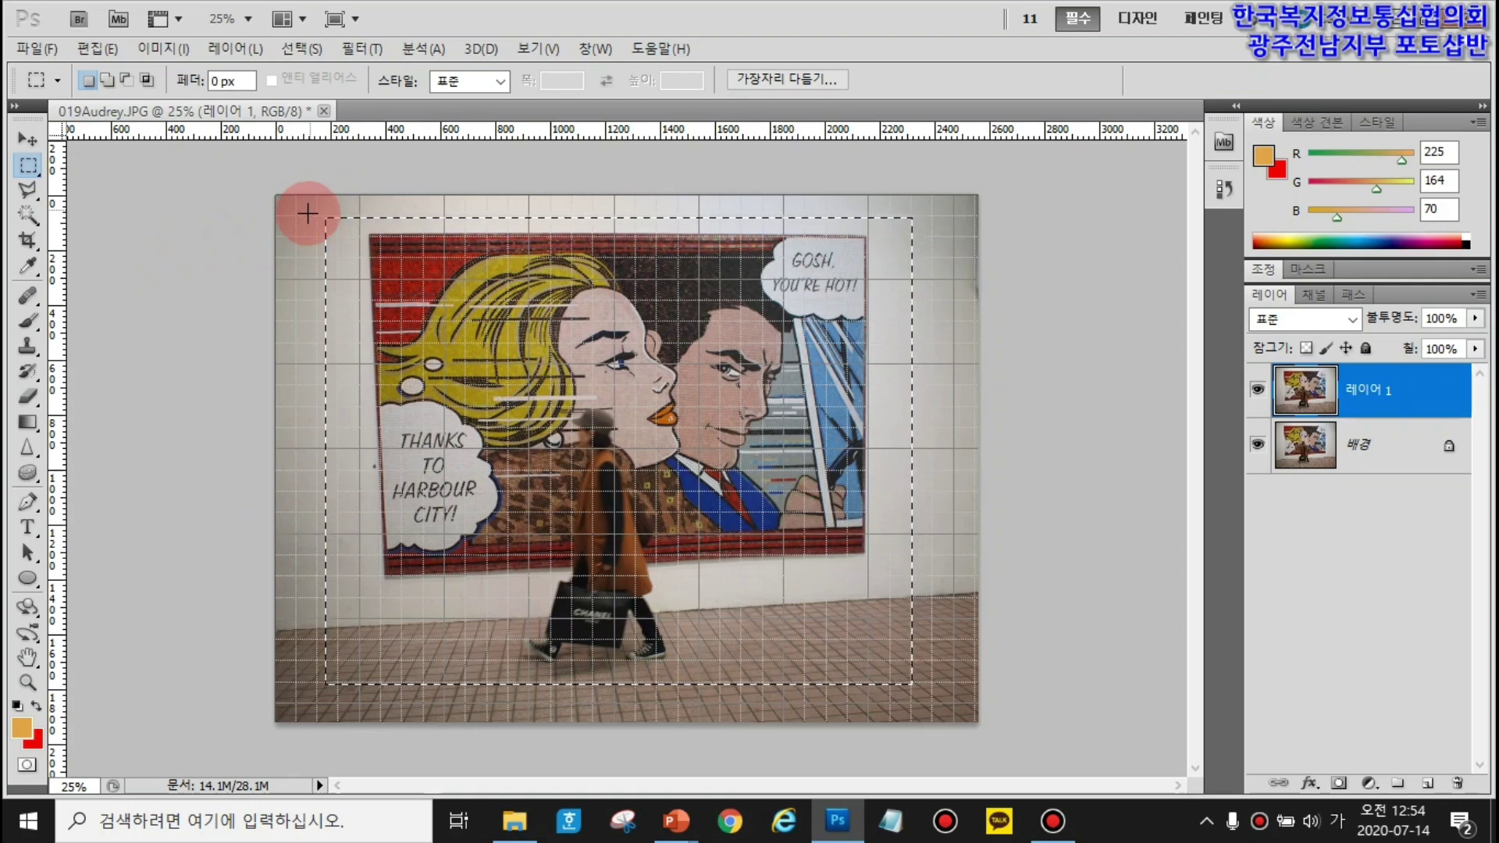
- Perspective-transform the selected area (원근), pulling its upper corners inward to a horizontal skew of about 3.8°
click(94, 49)
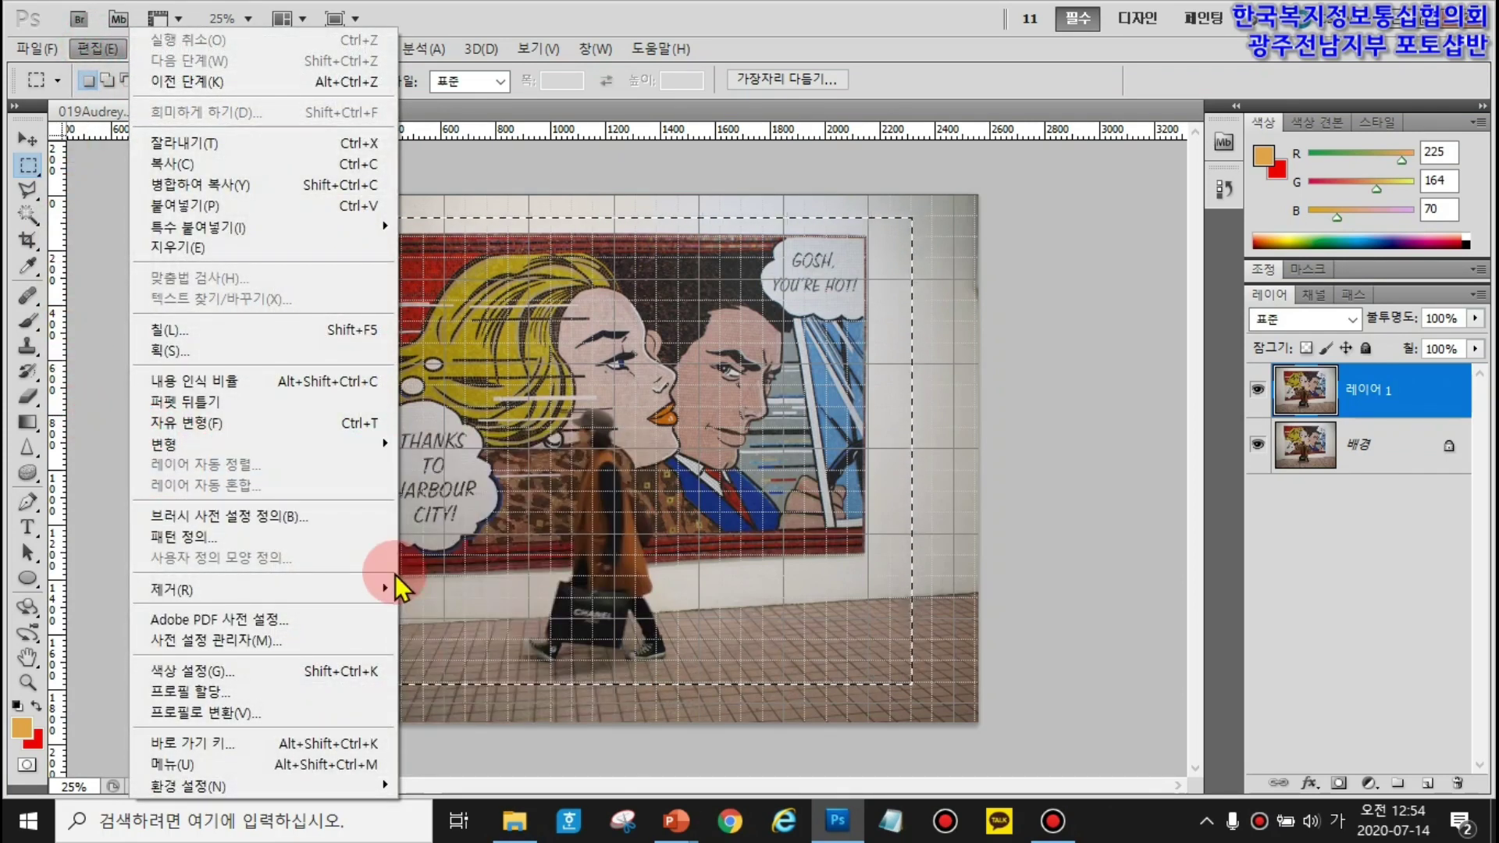
mouse_move(282, 447)
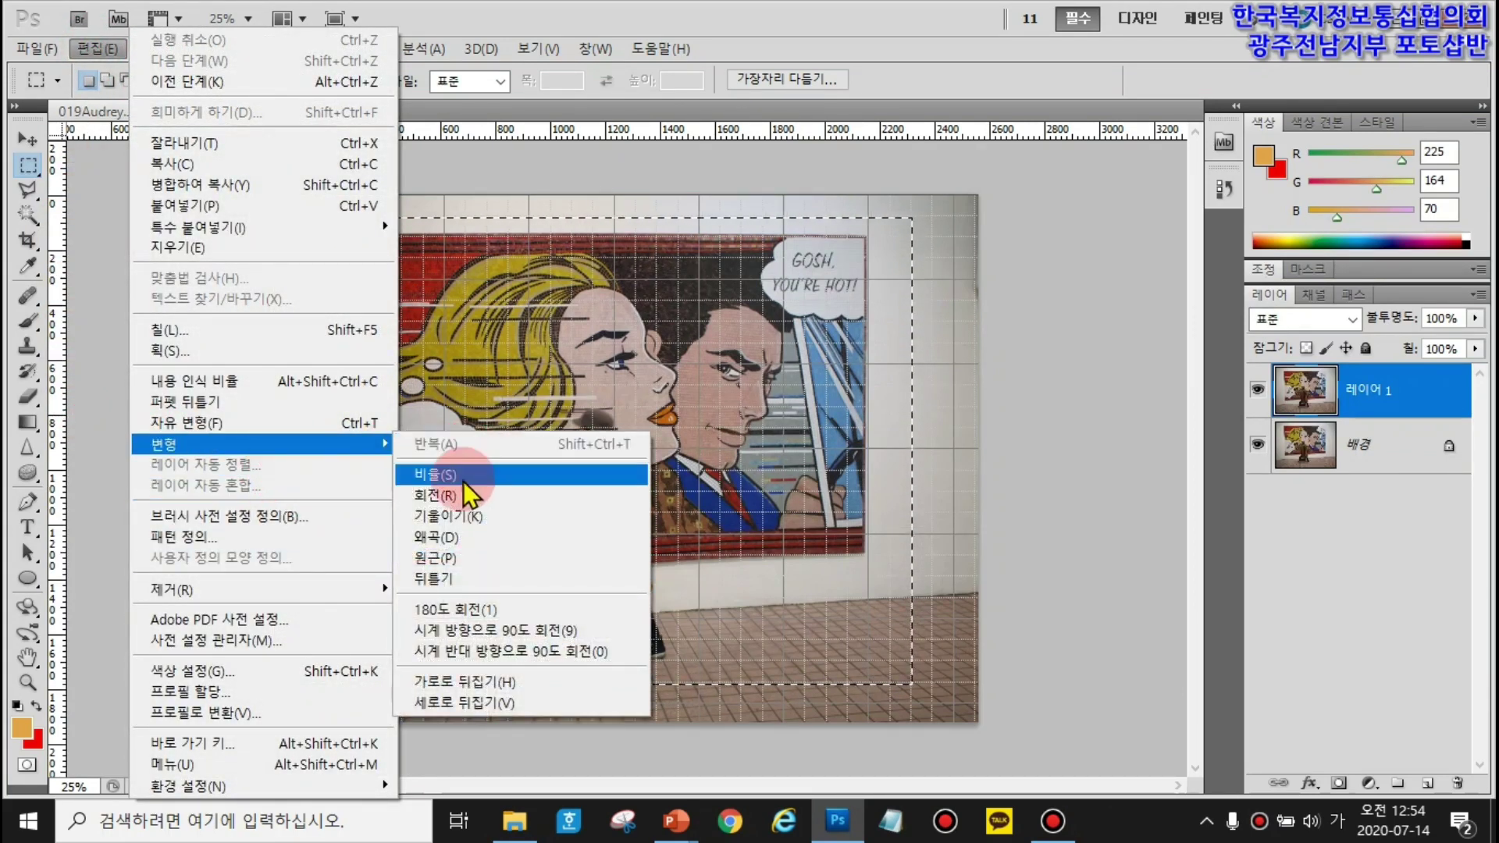
click(437, 557)
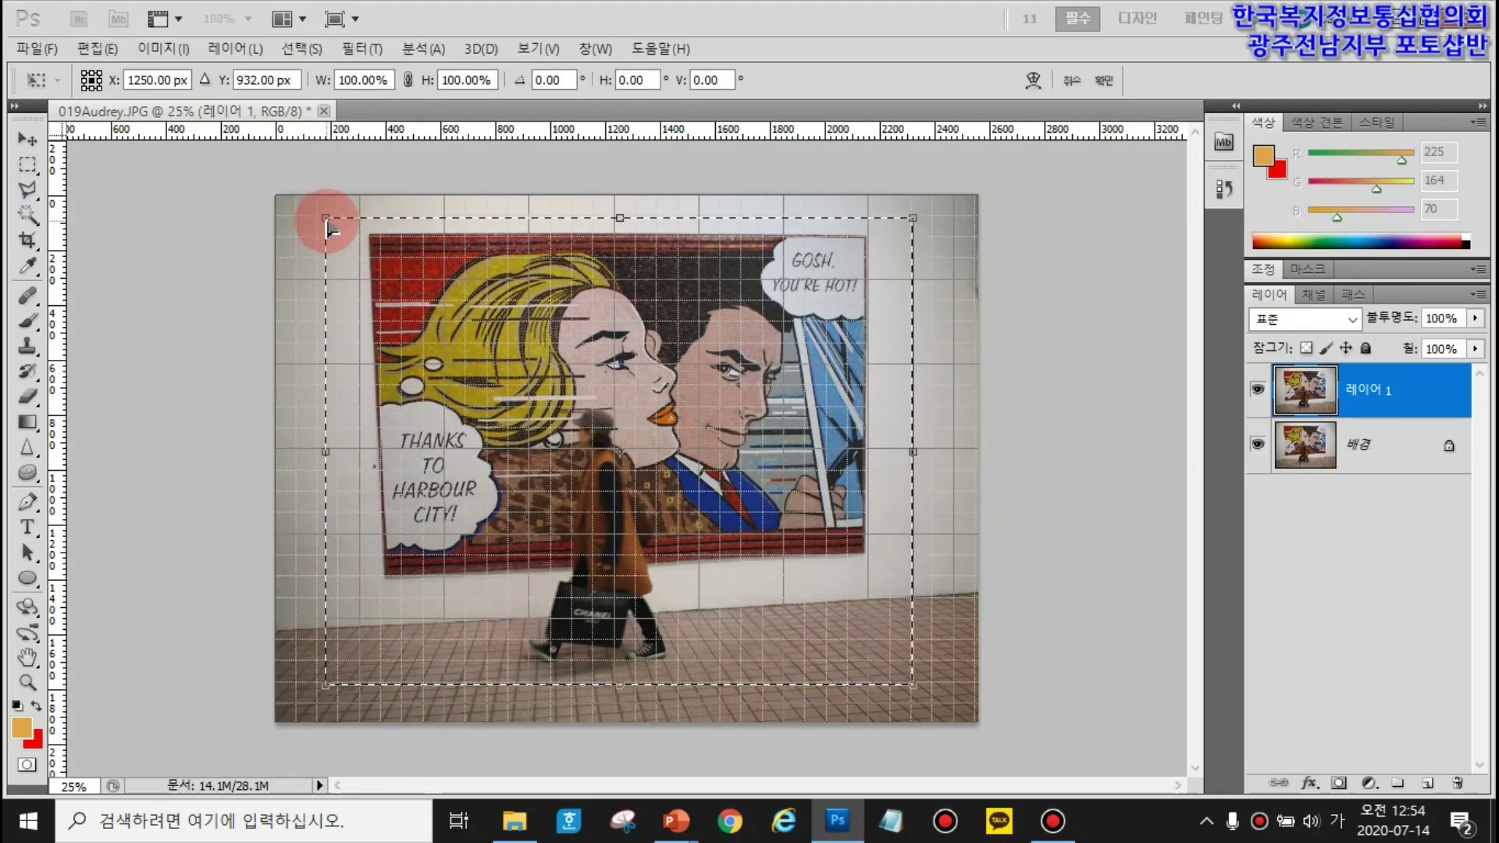
mouse_move(327, 224)
mouse_down()
mouse_move(371, 239)
mouse_move(358, 240)
mouse_up()
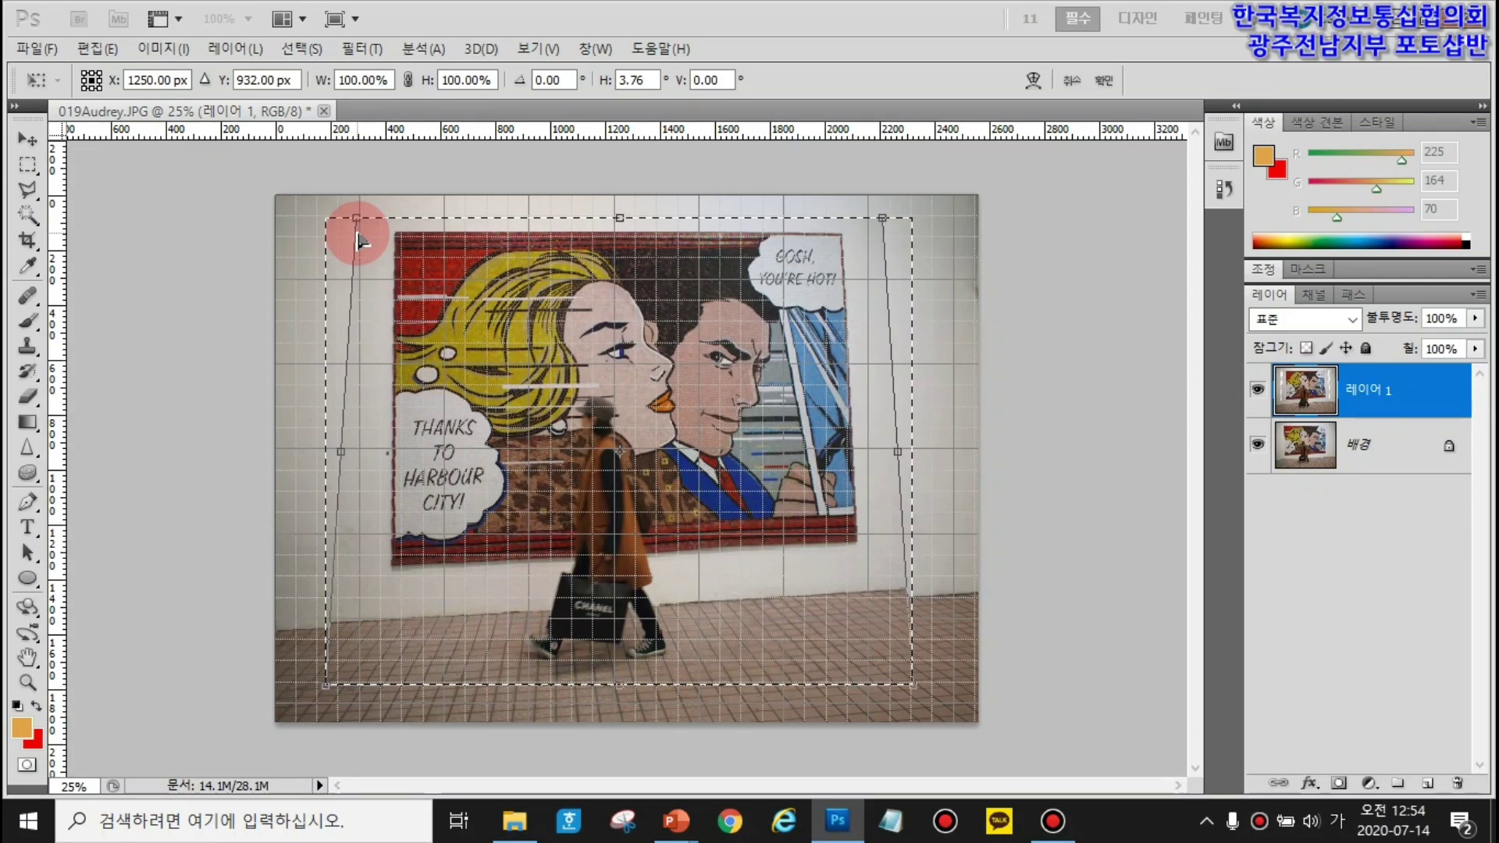
drag(359, 241, 878, 351)
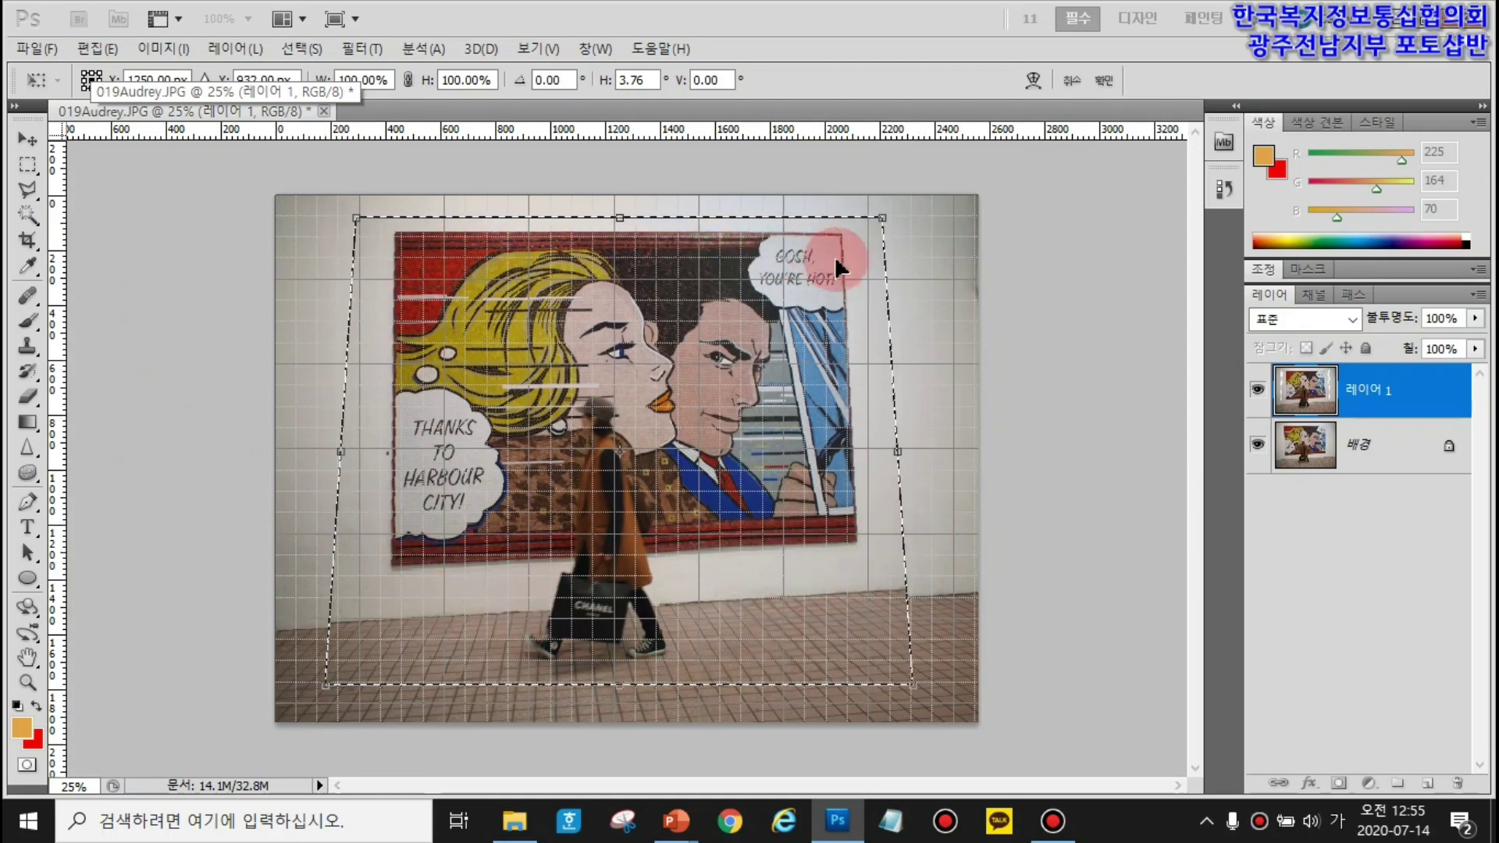
- Distort the selected area (왜곡), moving its upper-right corner outward and its lower-left corner slightly inward, and apply the transform
right_click(865, 383)
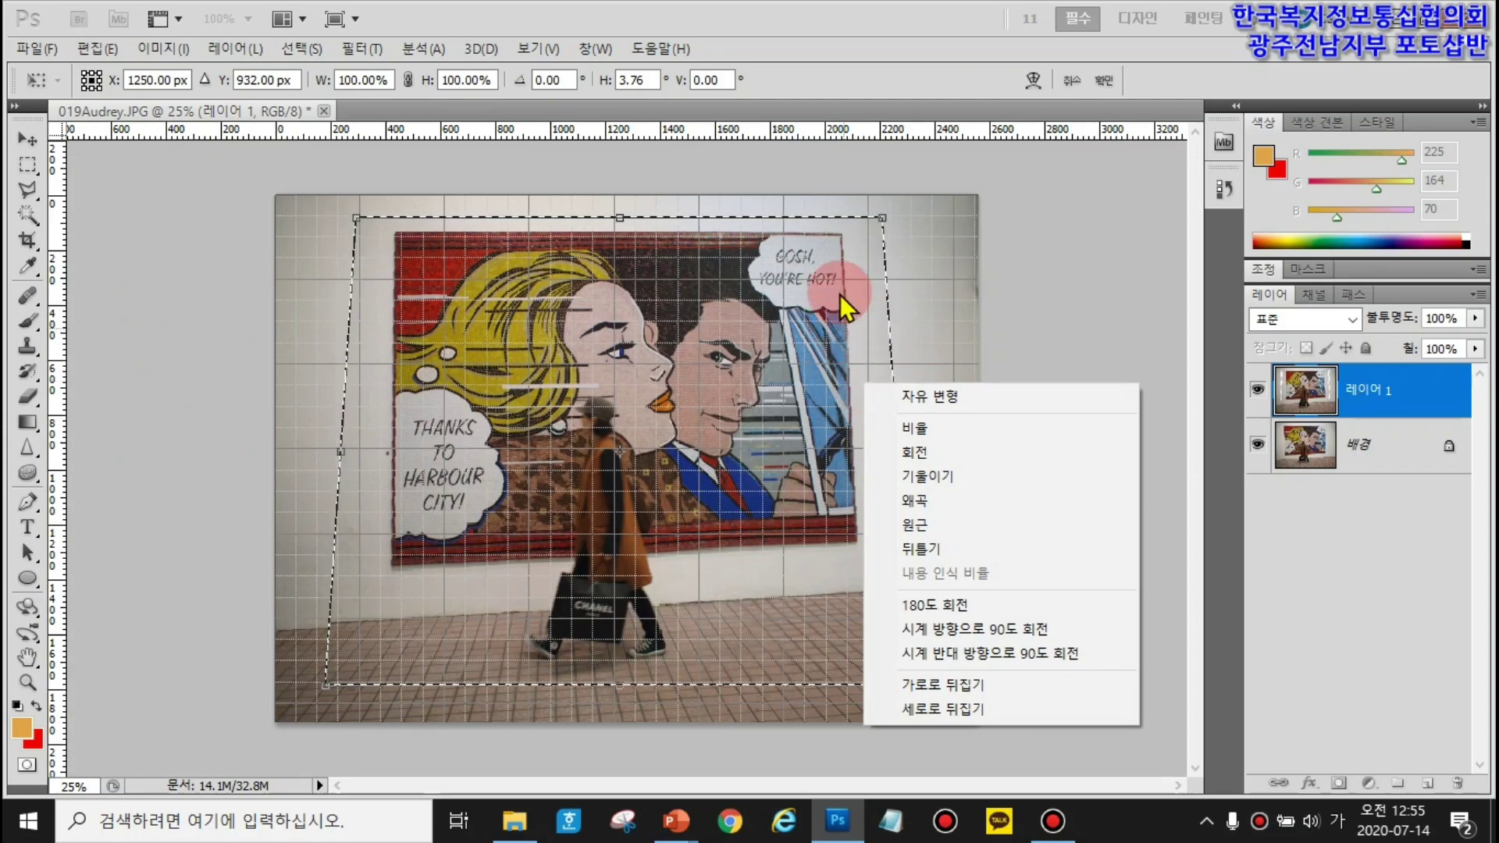
click(913, 501)
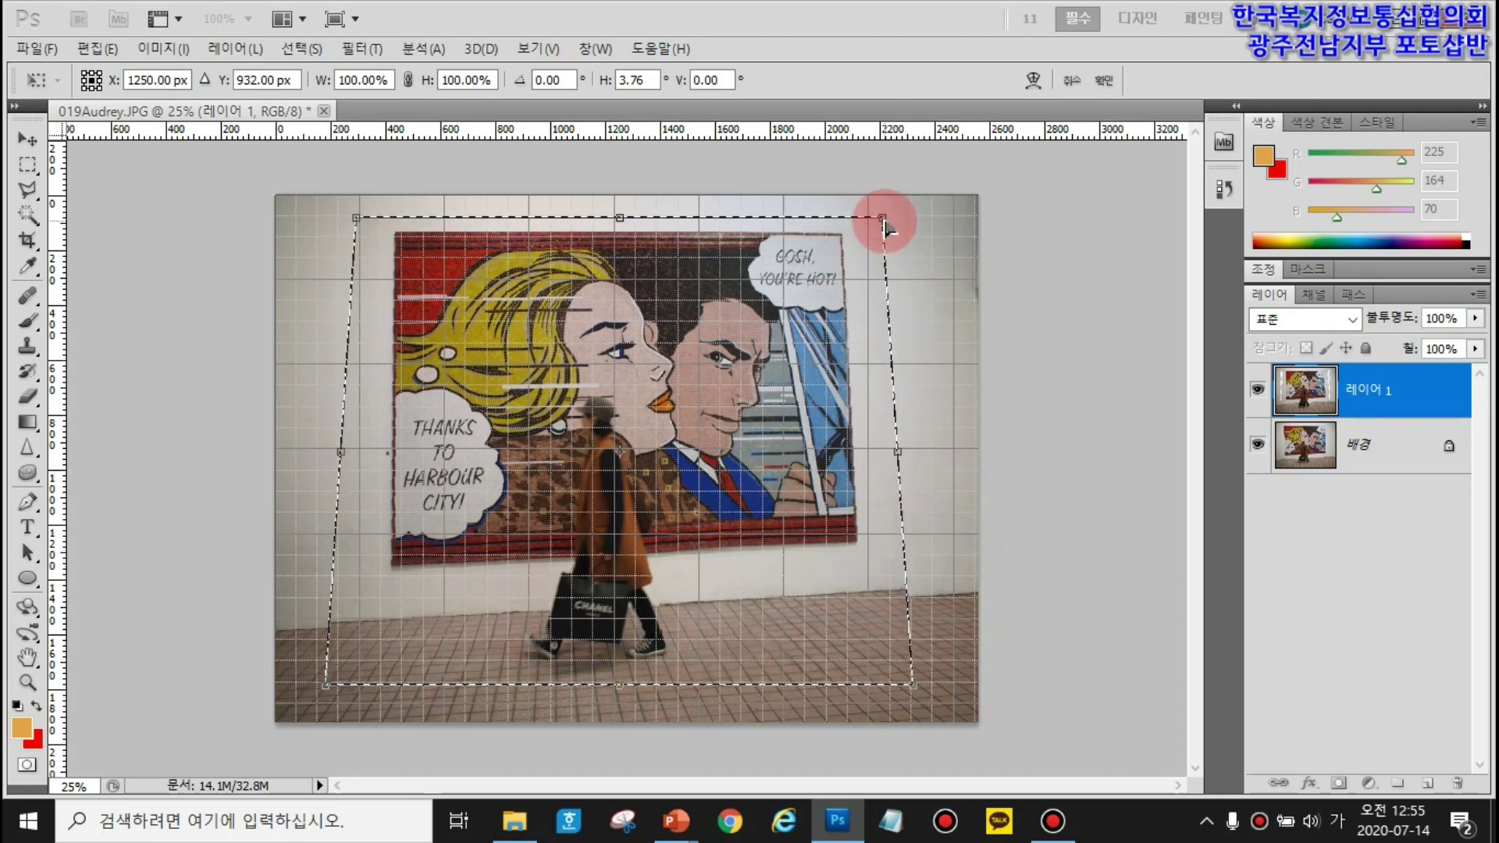
drag(889, 228, 894, 227)
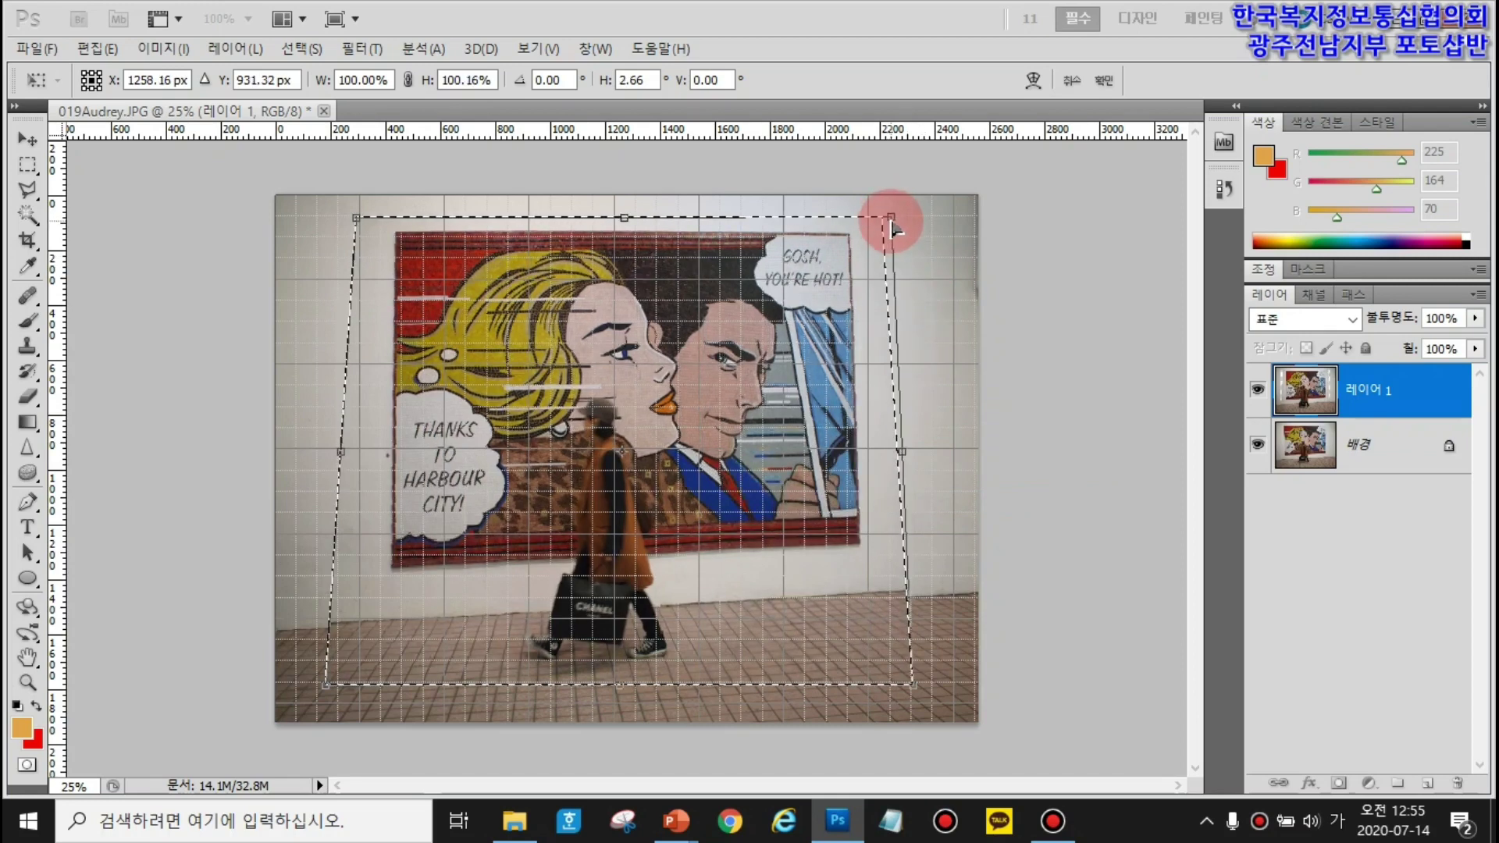
drag(902, 229, 911, 230)
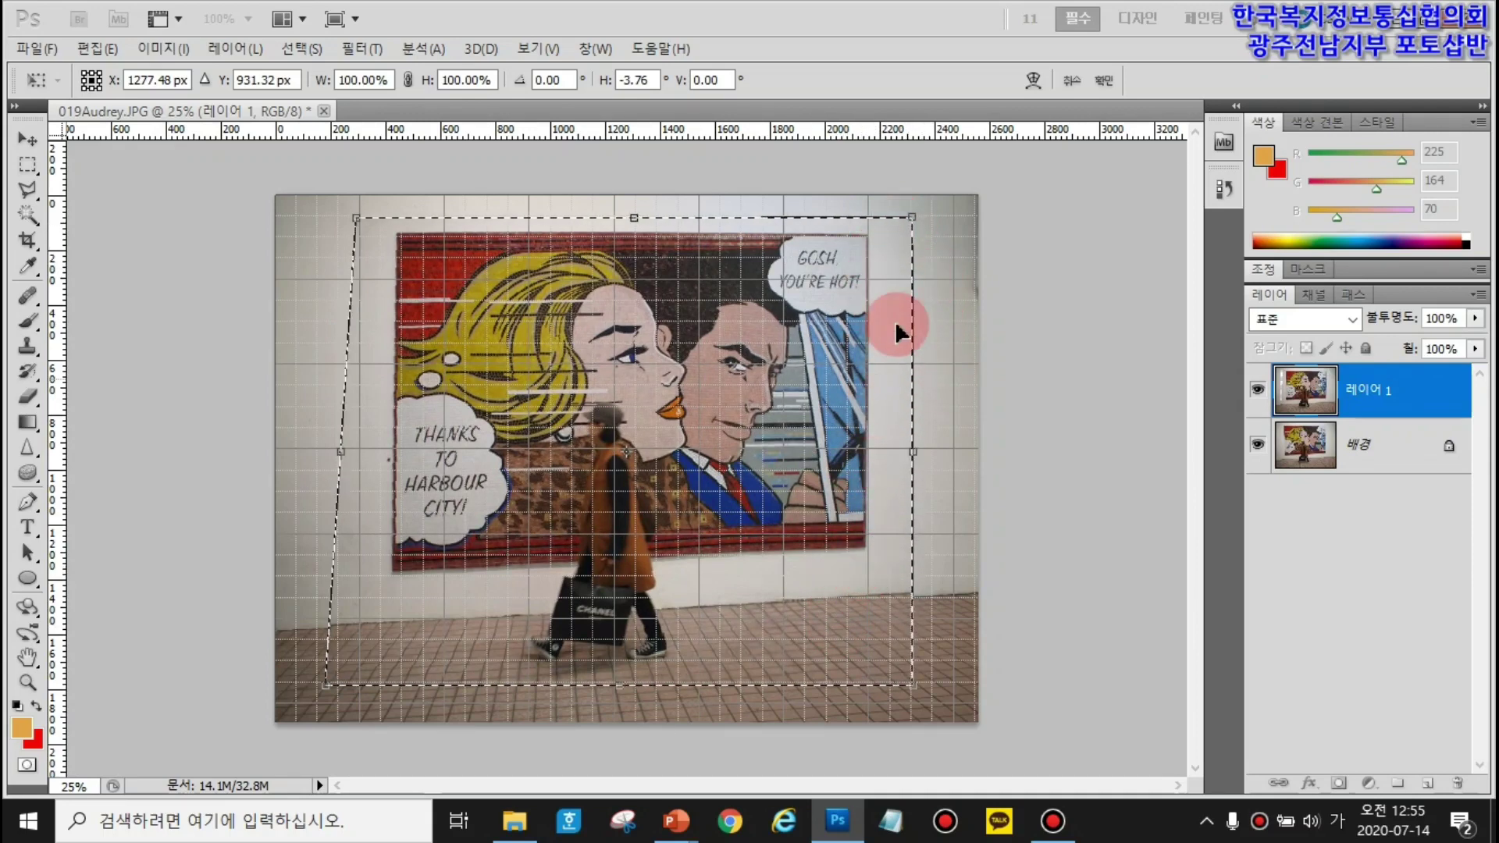
drag(917, 236, 912, 231)
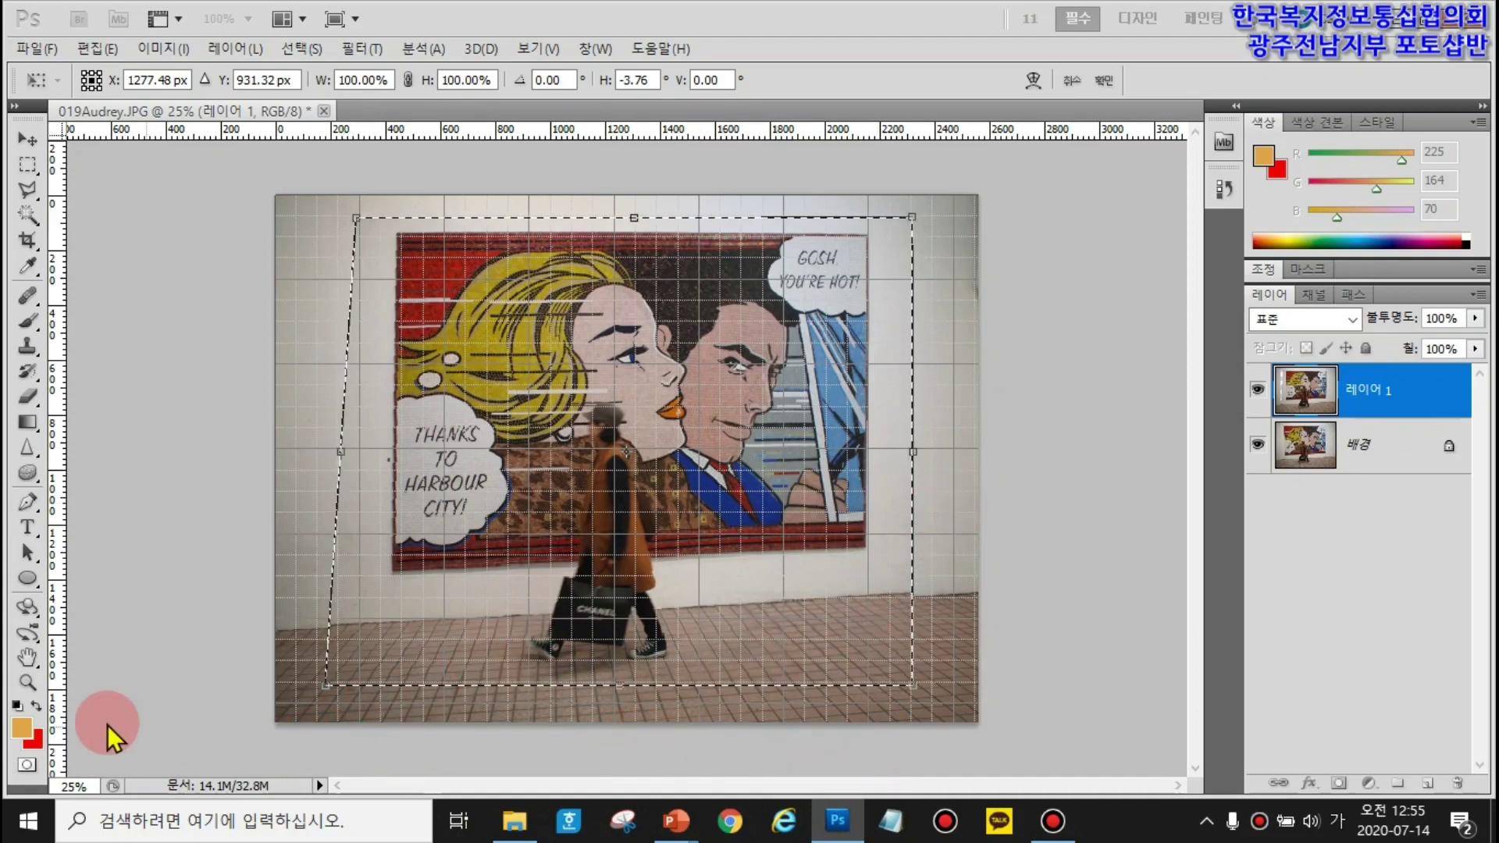
mouse_move(326, 690)
mouse_down()
mouse_move(351, 687)
mouse_move(329, 693)
mouse_up()
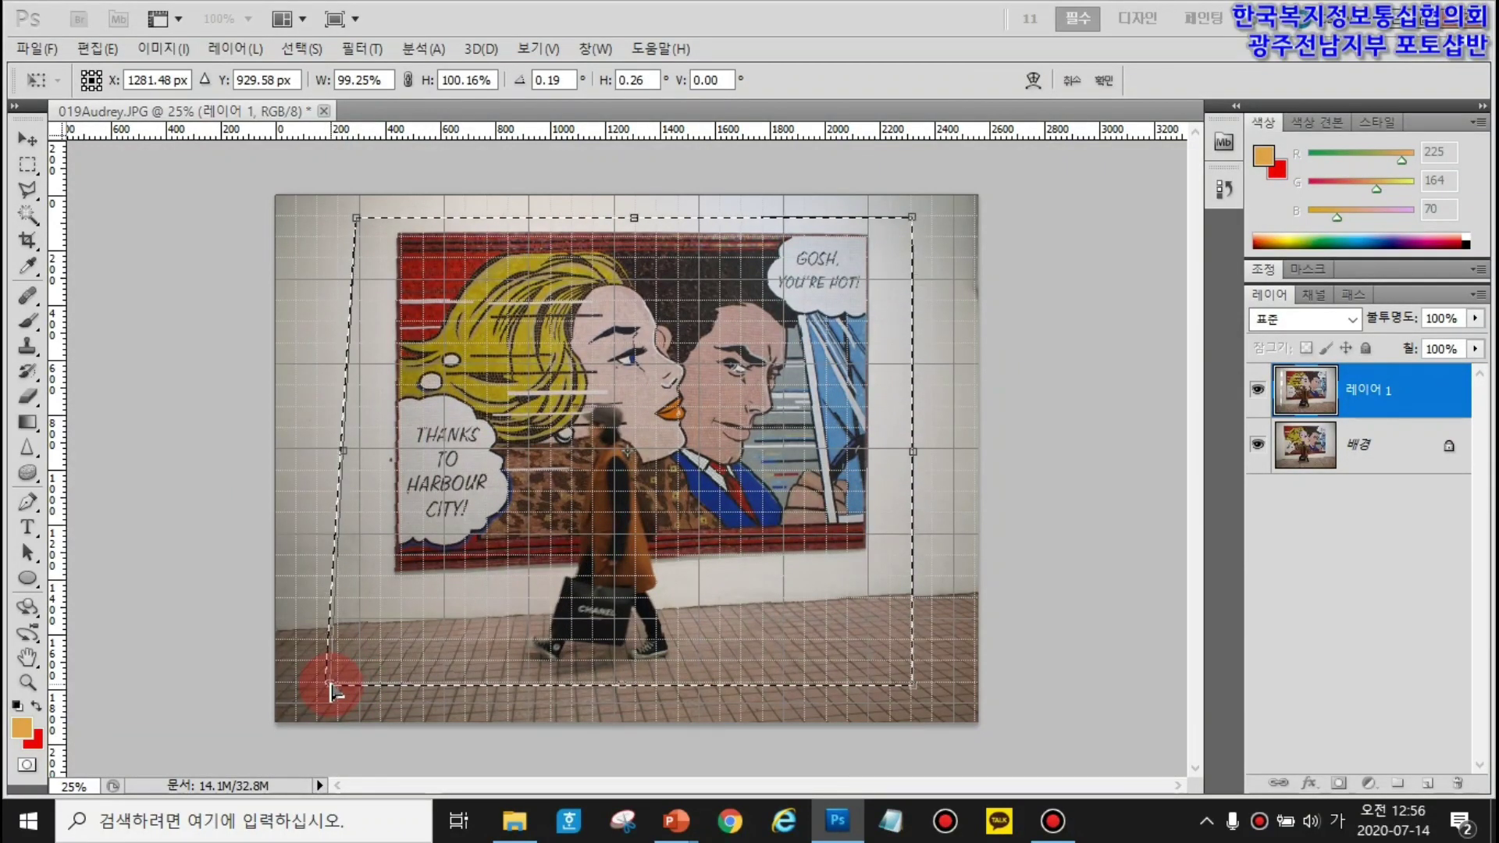
click(1103, 79)
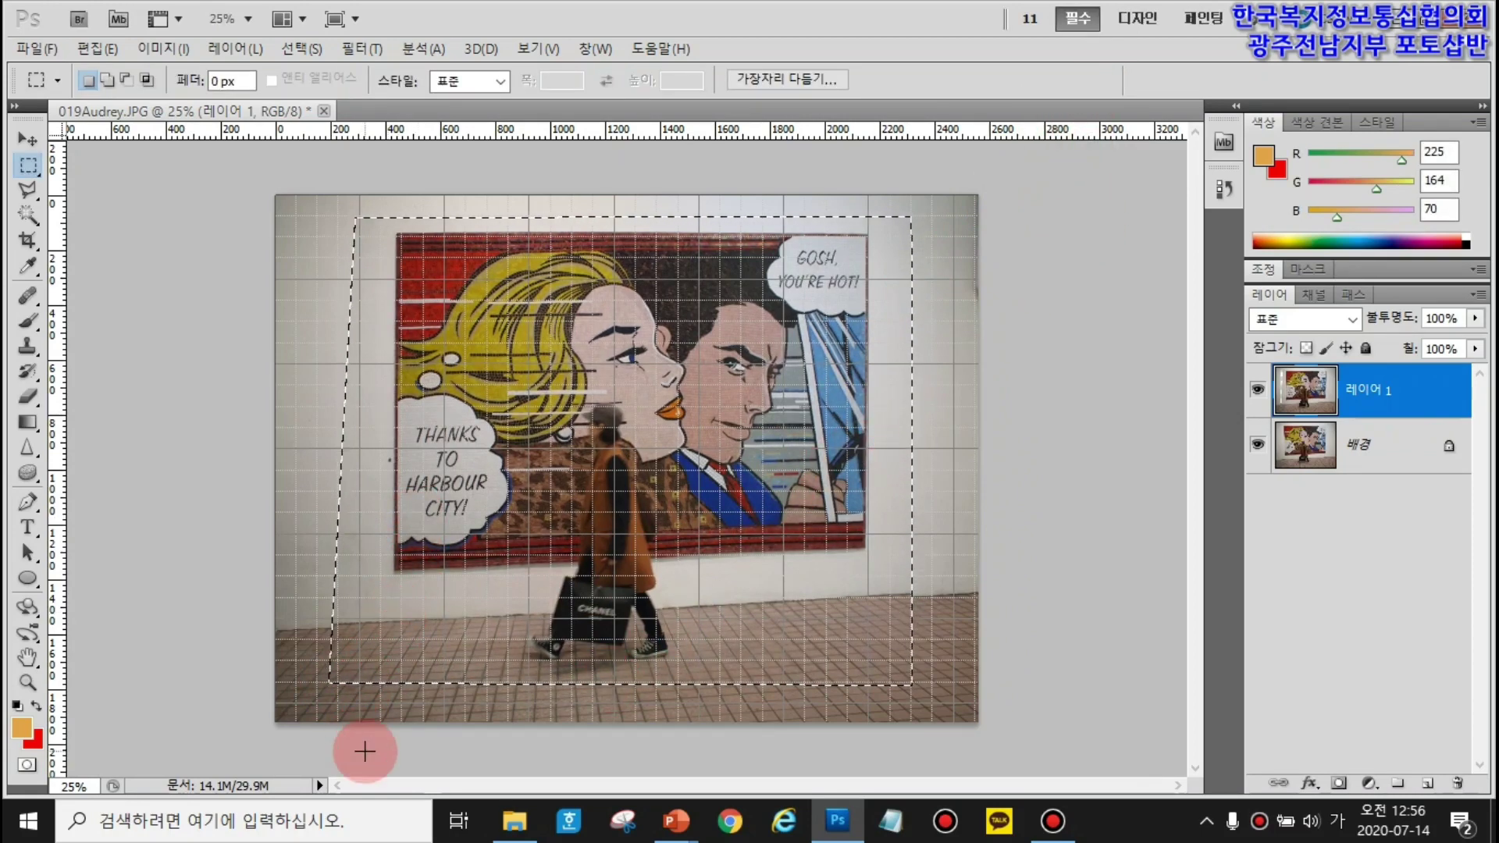
- Crop the image around the mural and the walking person to about 2000 × 1700 px
click(25, 241)
click(366, 227)
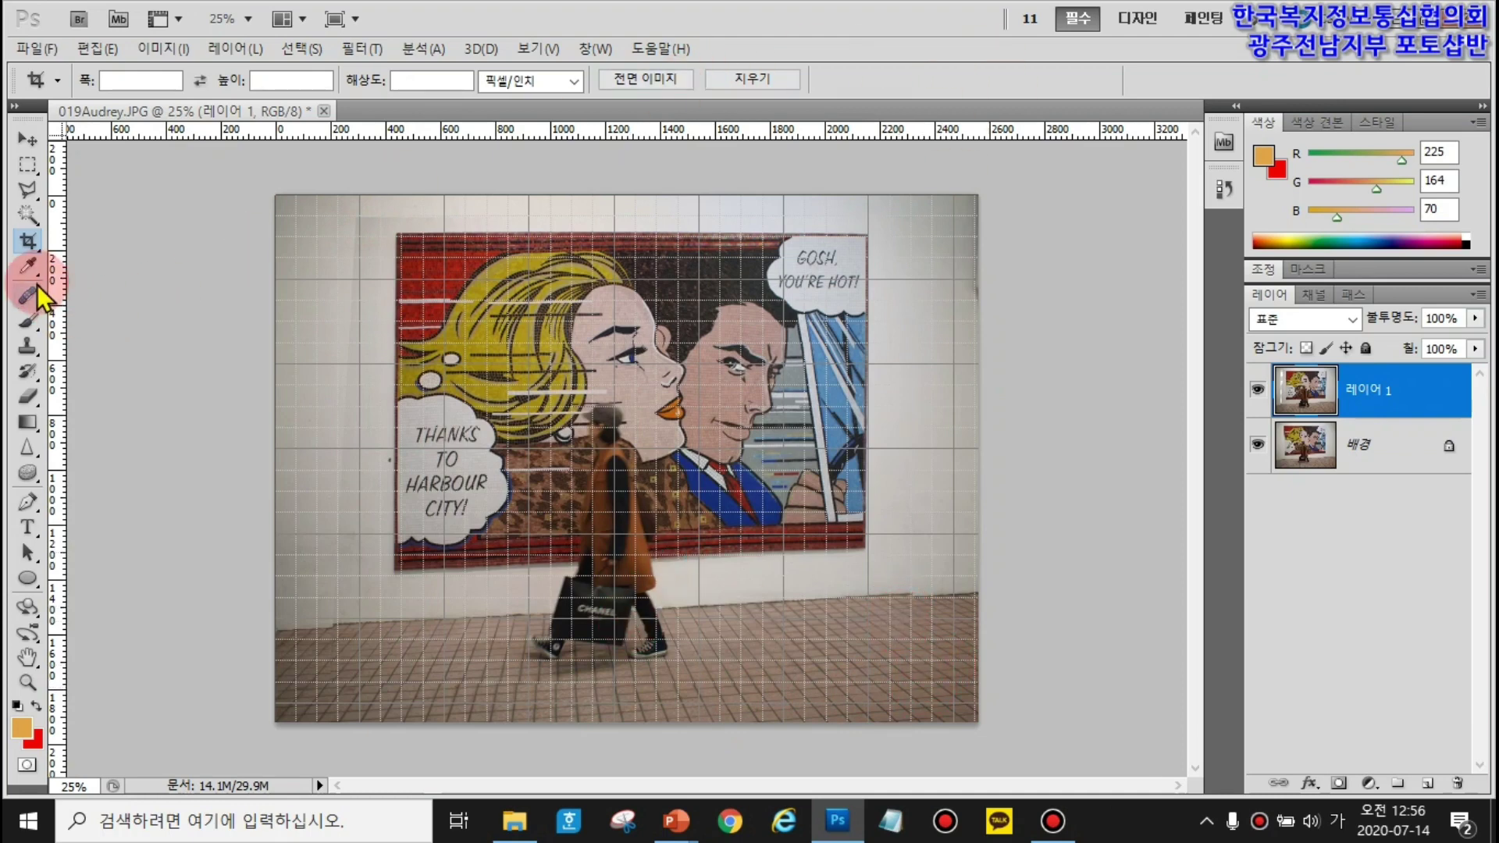
drag(359, 229, 910, 683)
drag(352, 228, 336, 222)
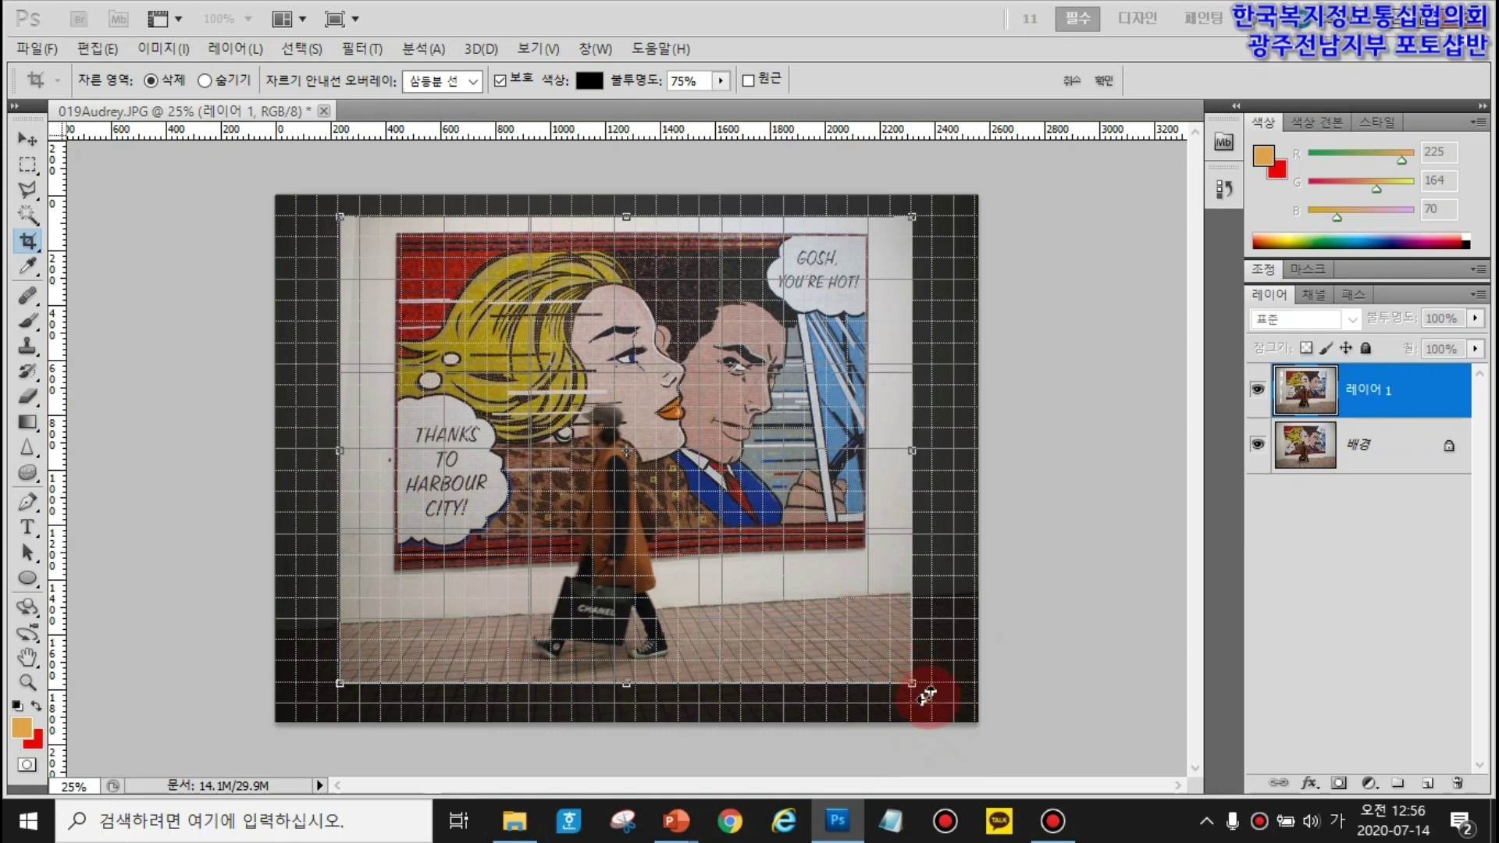
drag(910, 681, 885, 676)
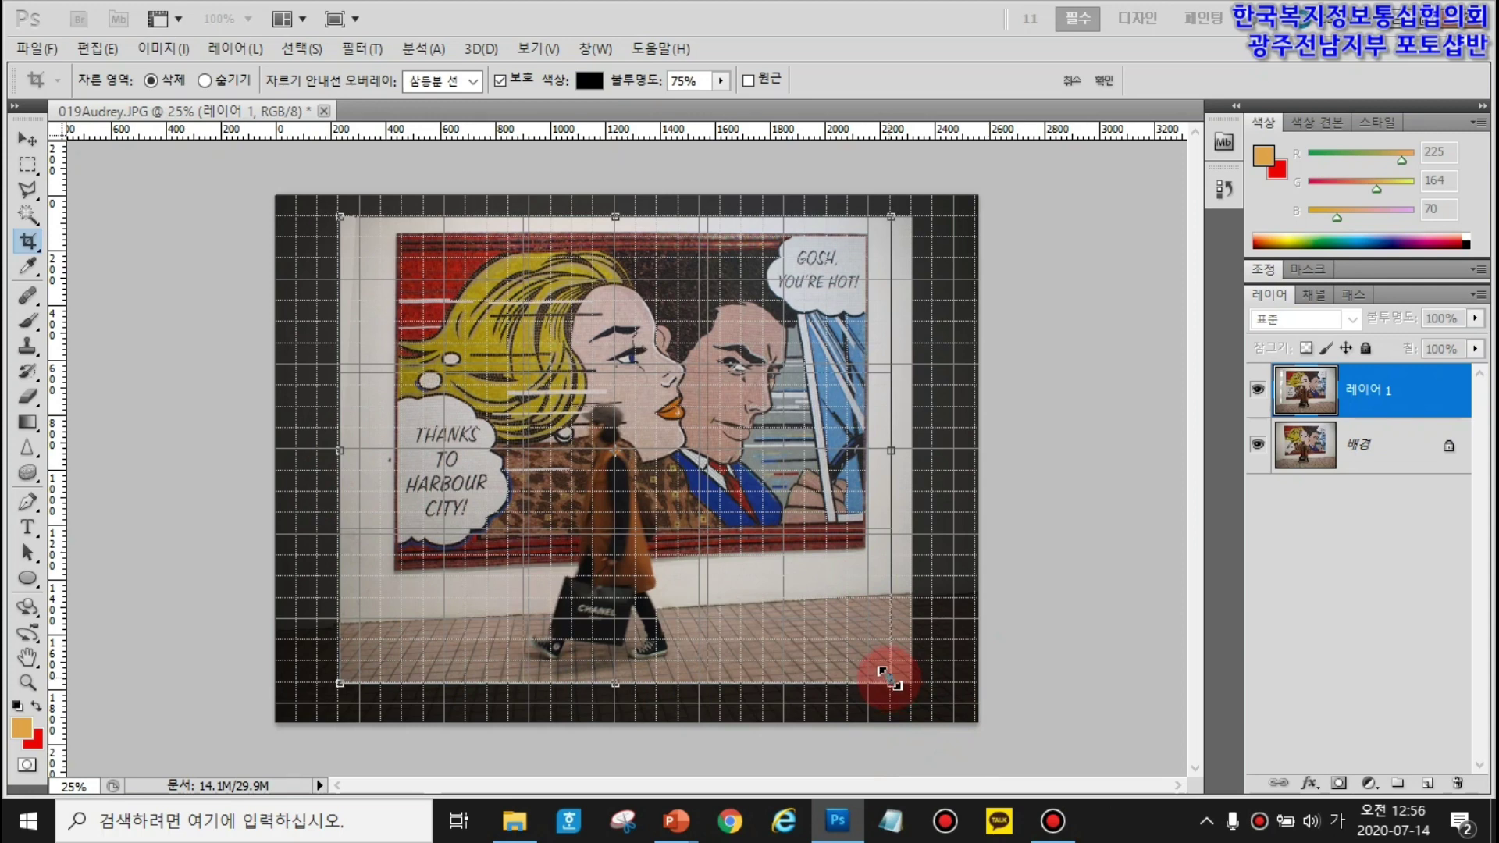
drag(885, 676, 880, 676)
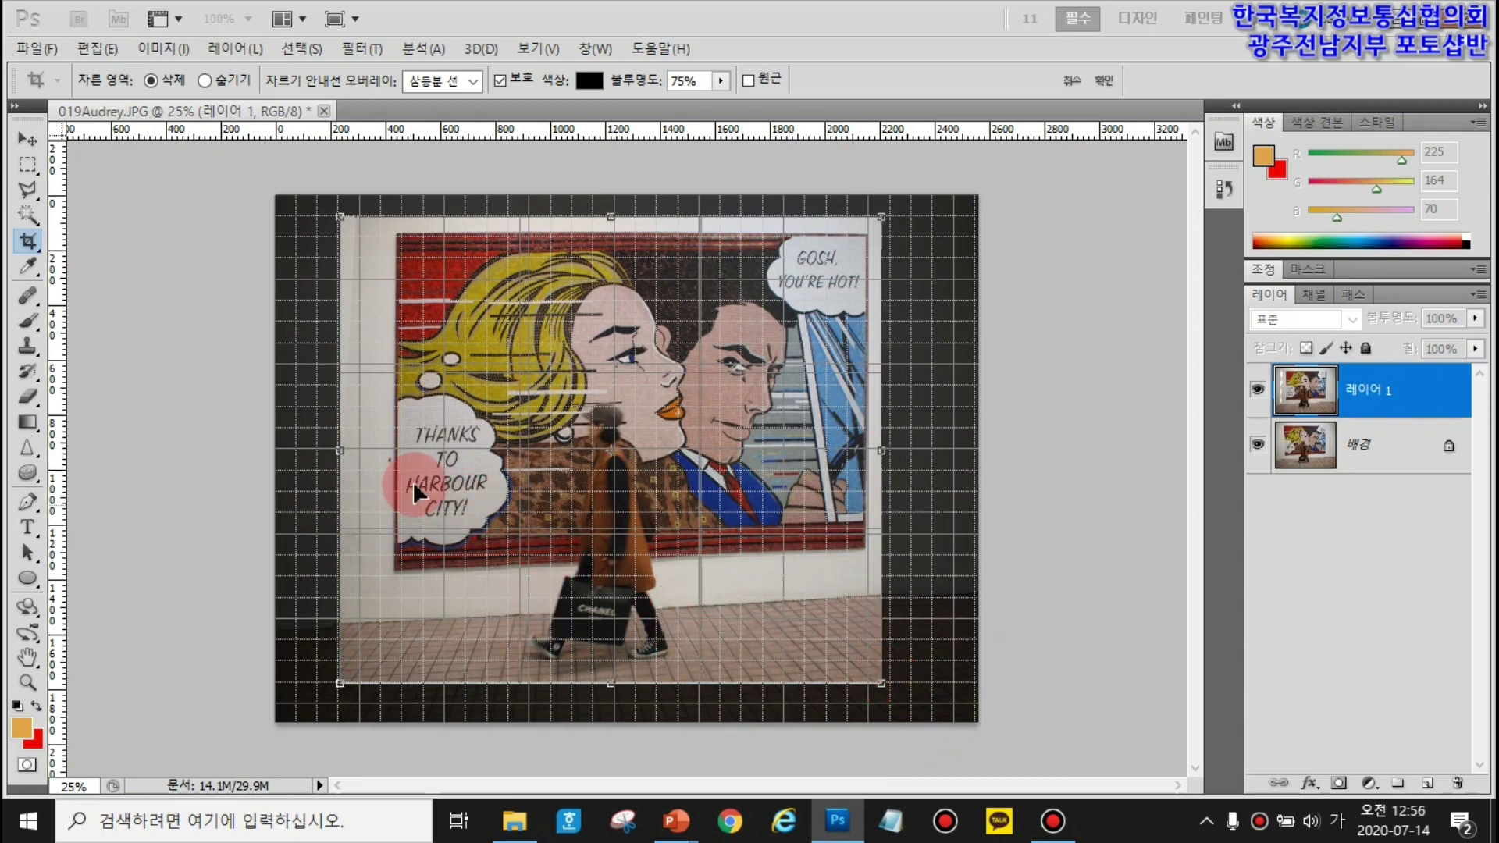
drag(345, 453, 336, 460)
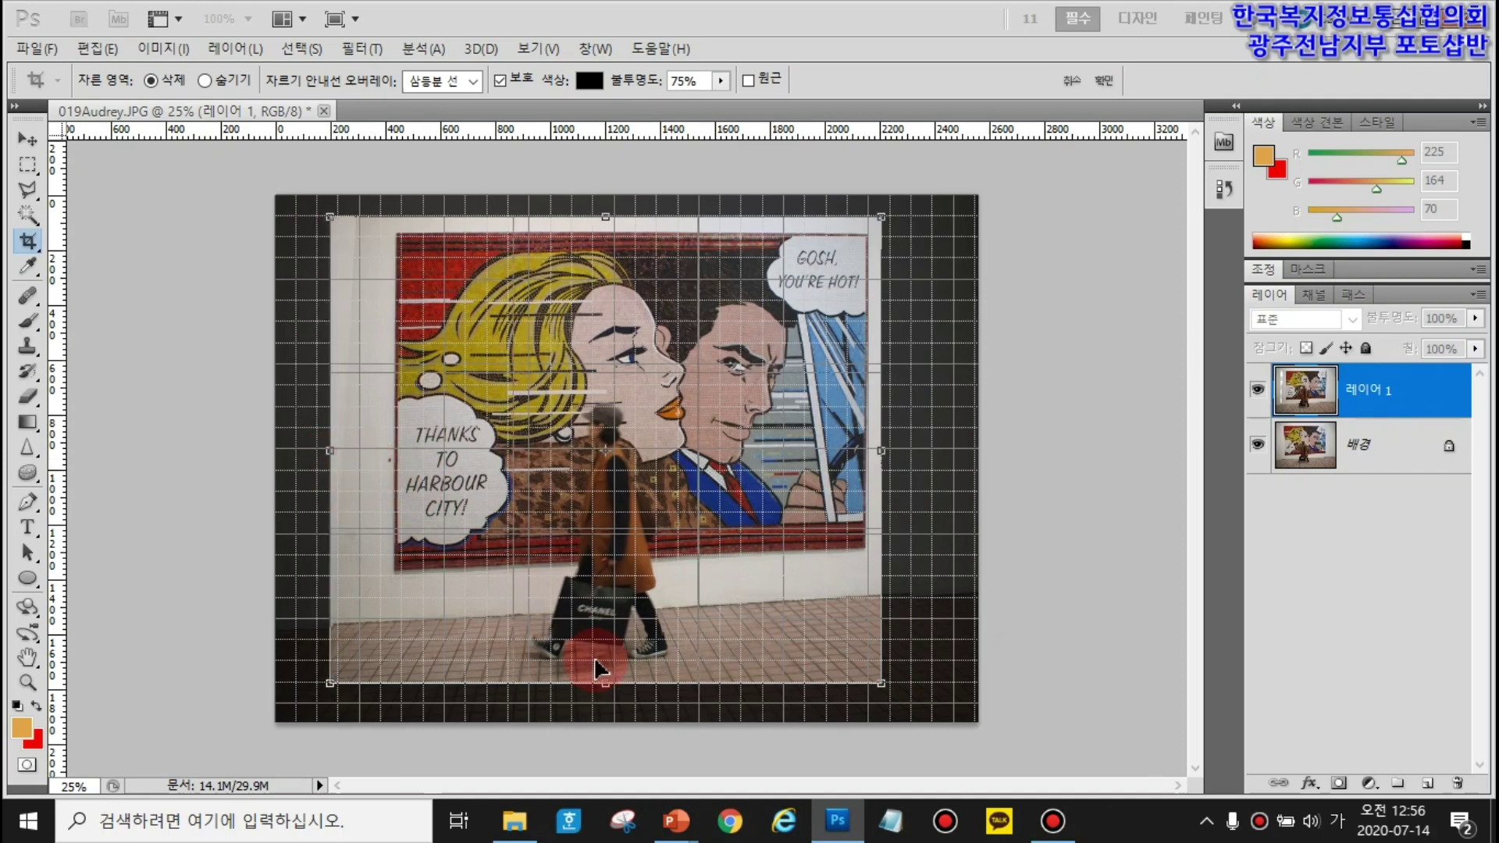
click(1104, 79)
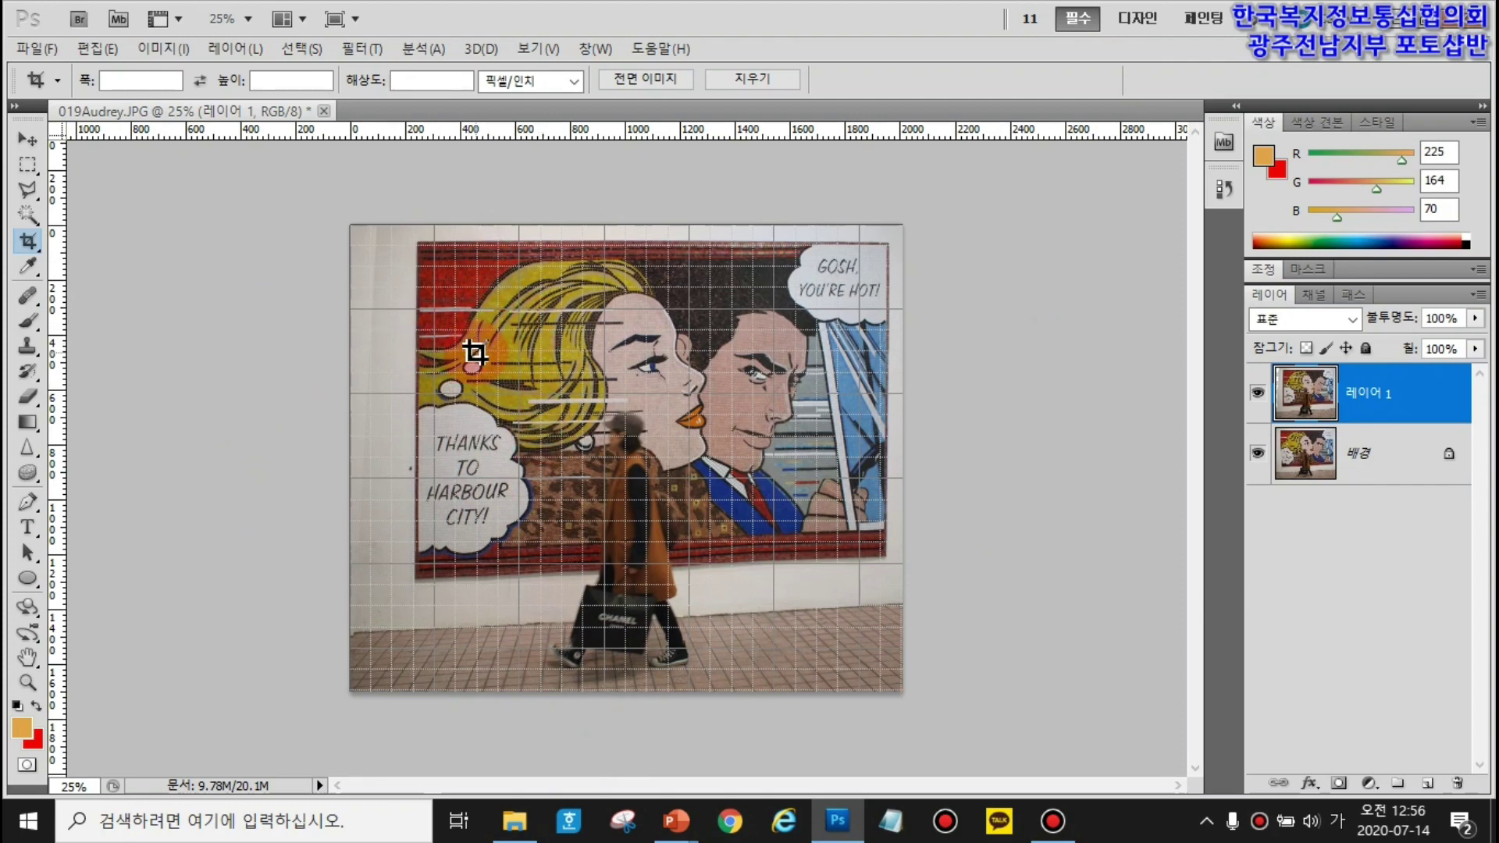
- Hide the grid (격자) over the cropped image
click(539, 48)
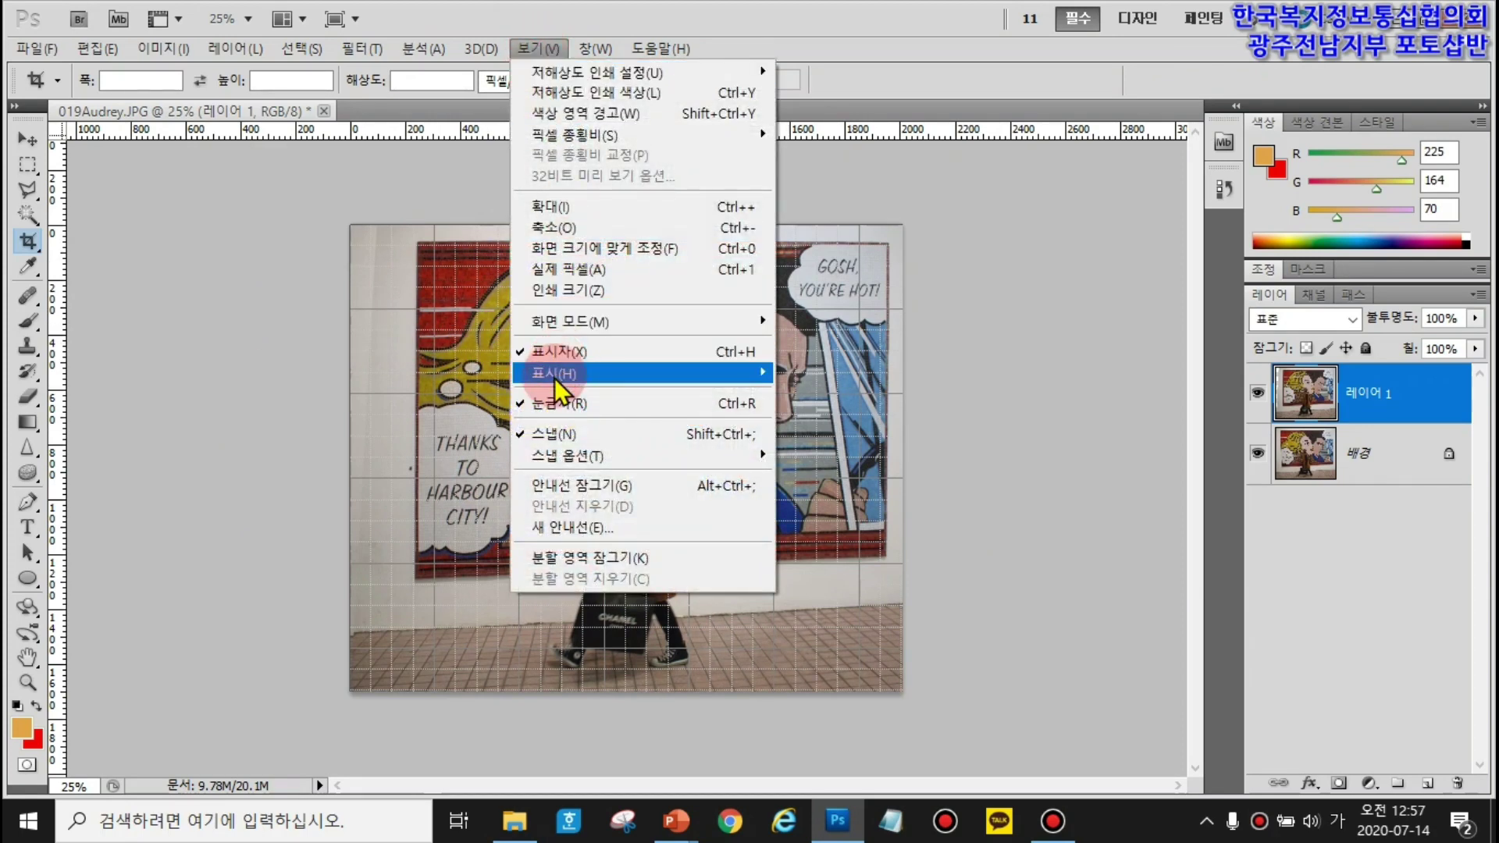
mouse_move(554, 378)
click(818, 434)
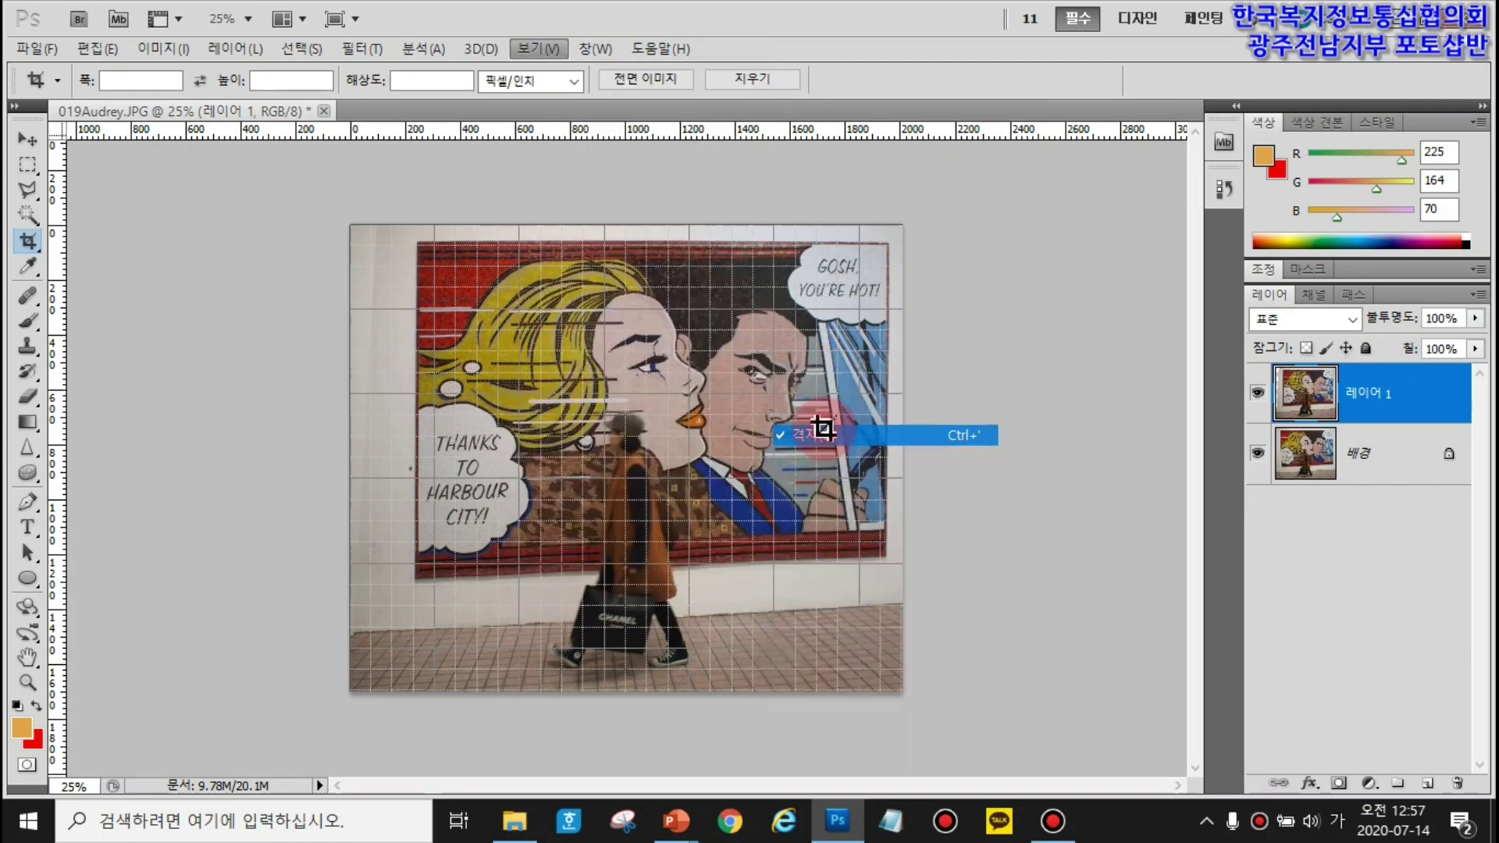
key(ctrl+apostrophe)
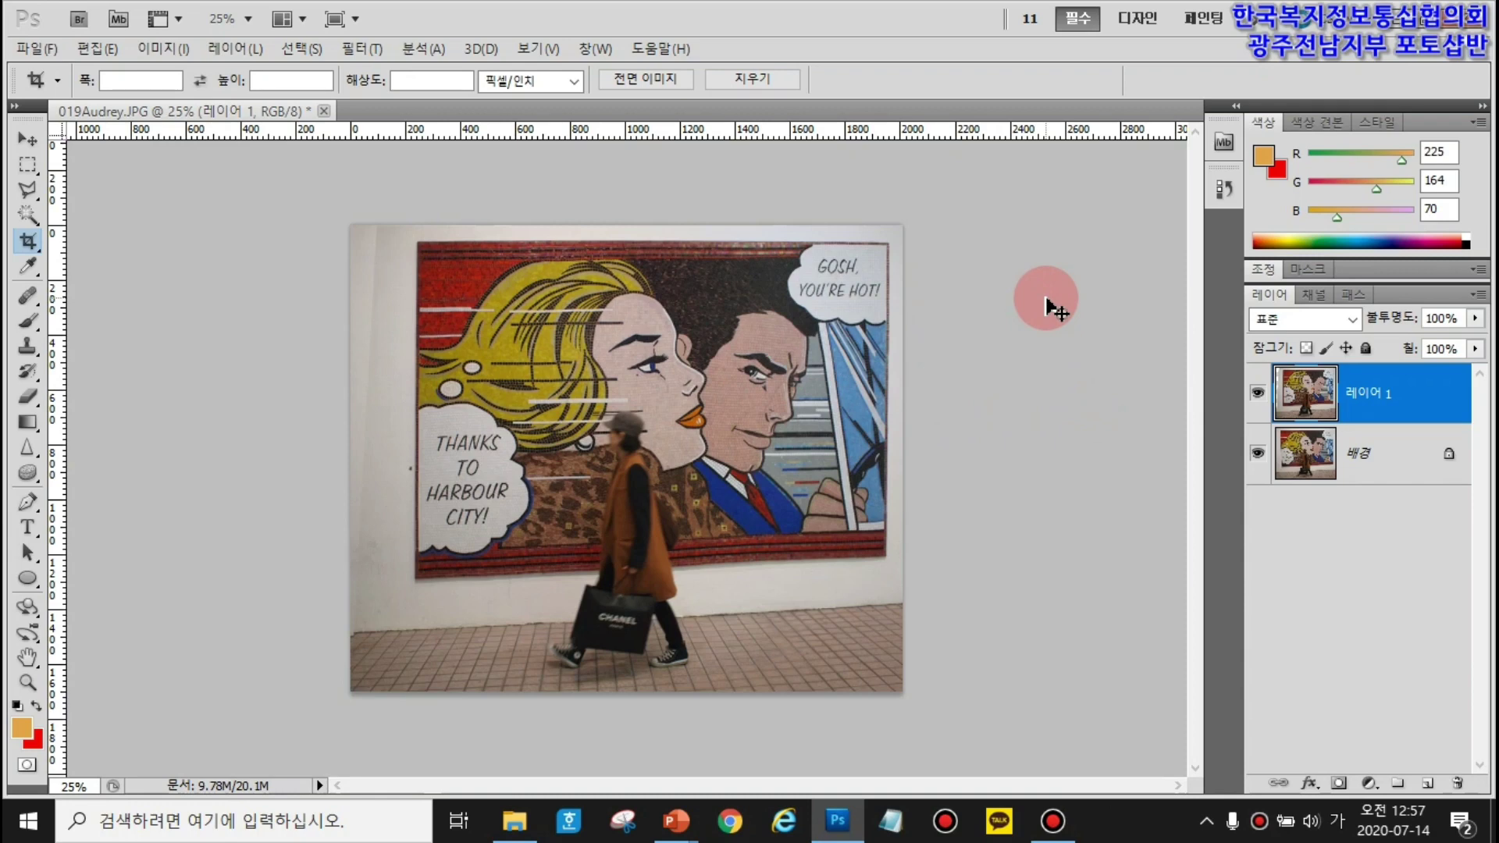
- Hide 레이어 1 to compare the transformed image with the original 배경 layer
scroll(1050, 308, up, 1)
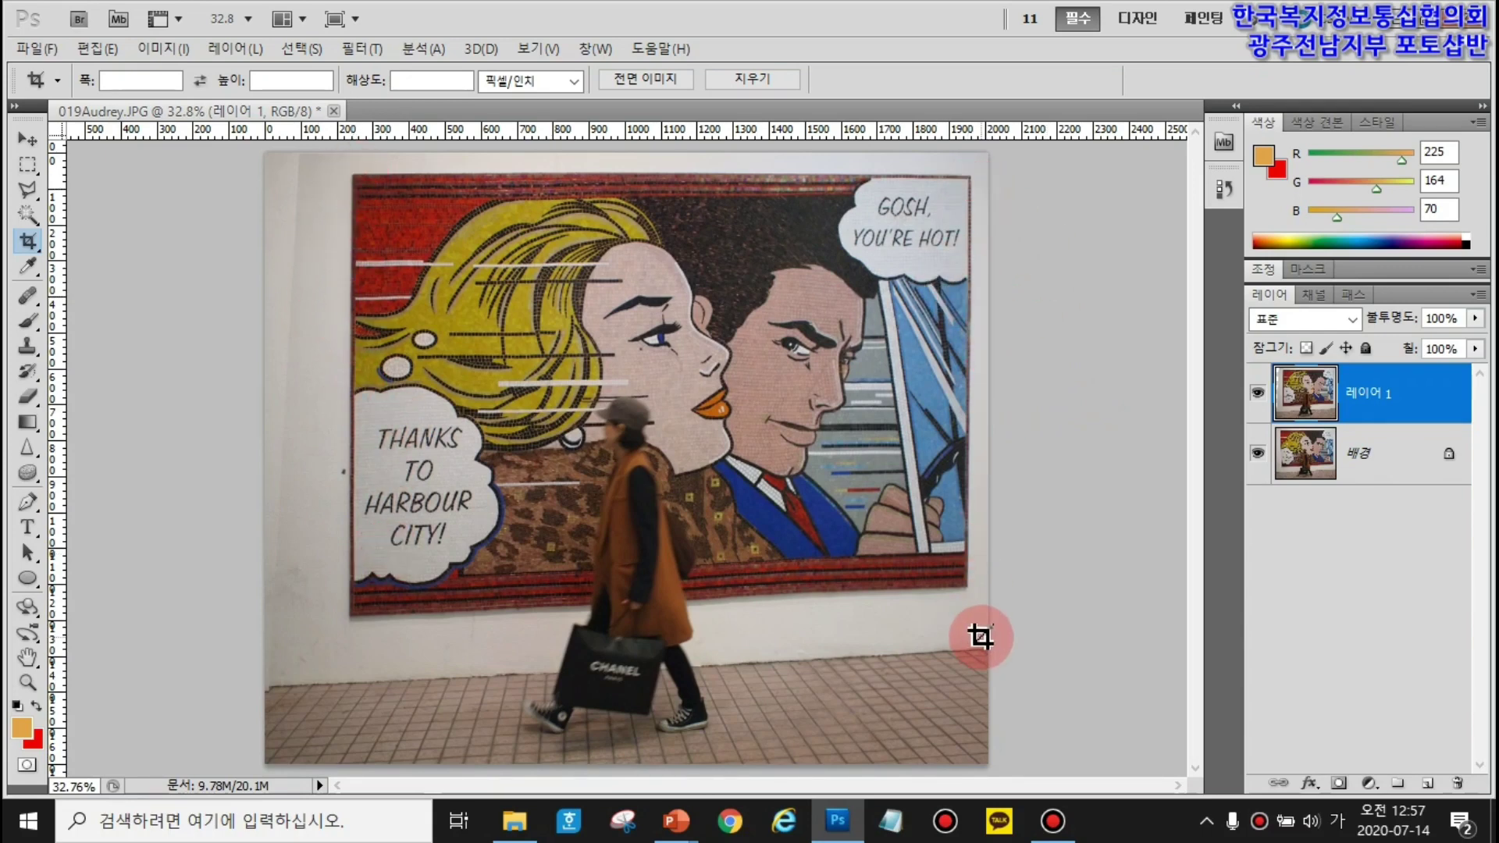
click(1258, 388)
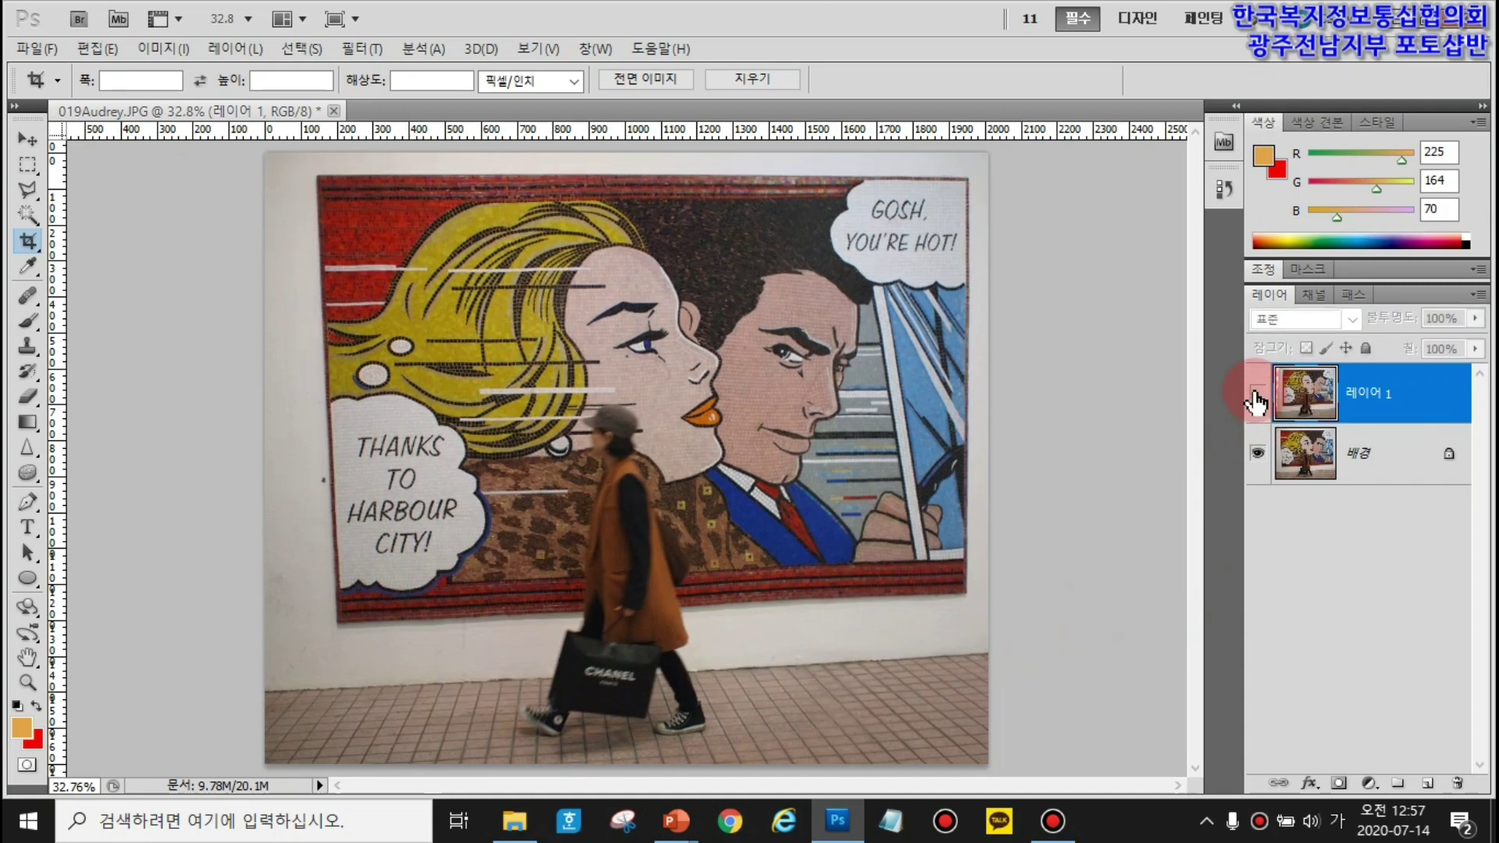
- Compare the transformed 레이어 1 with the original 배경 layer by toggling 레이어 1's visibility, leaving it shown
click(1256, 397)
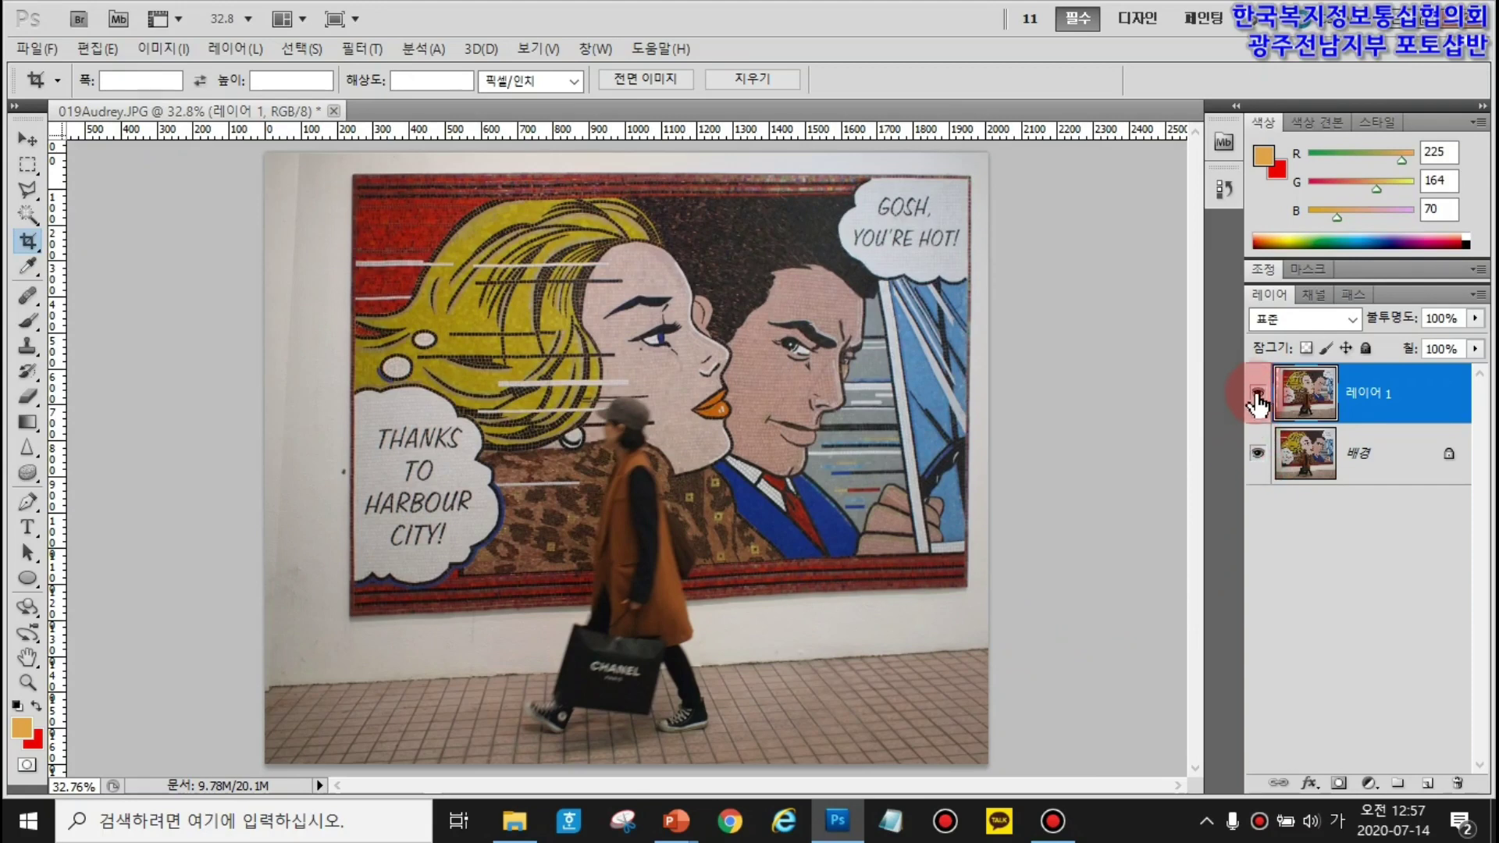
click(1255, 396)
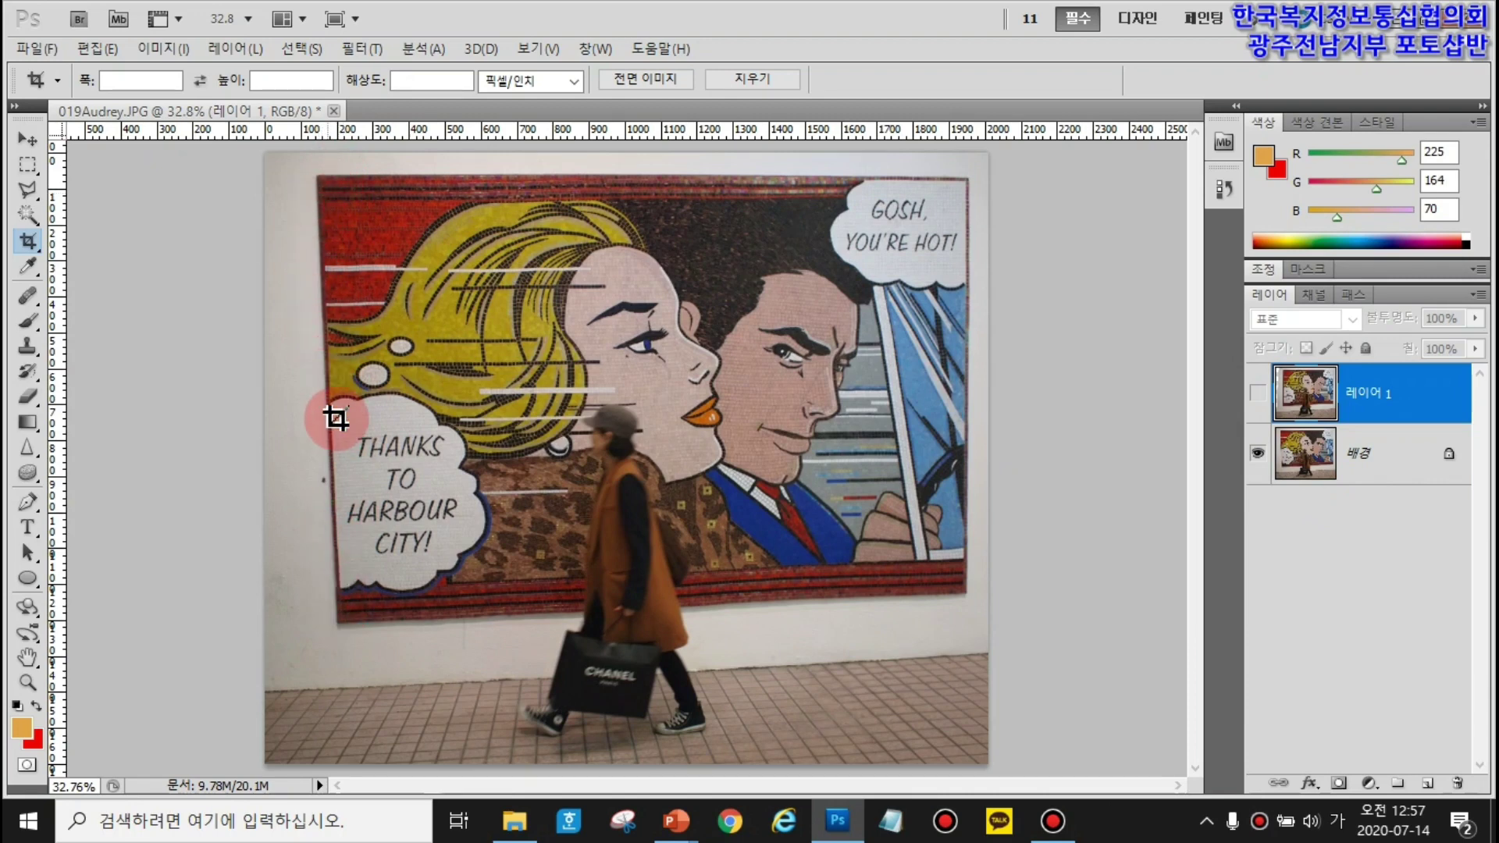
click(1257, 392)
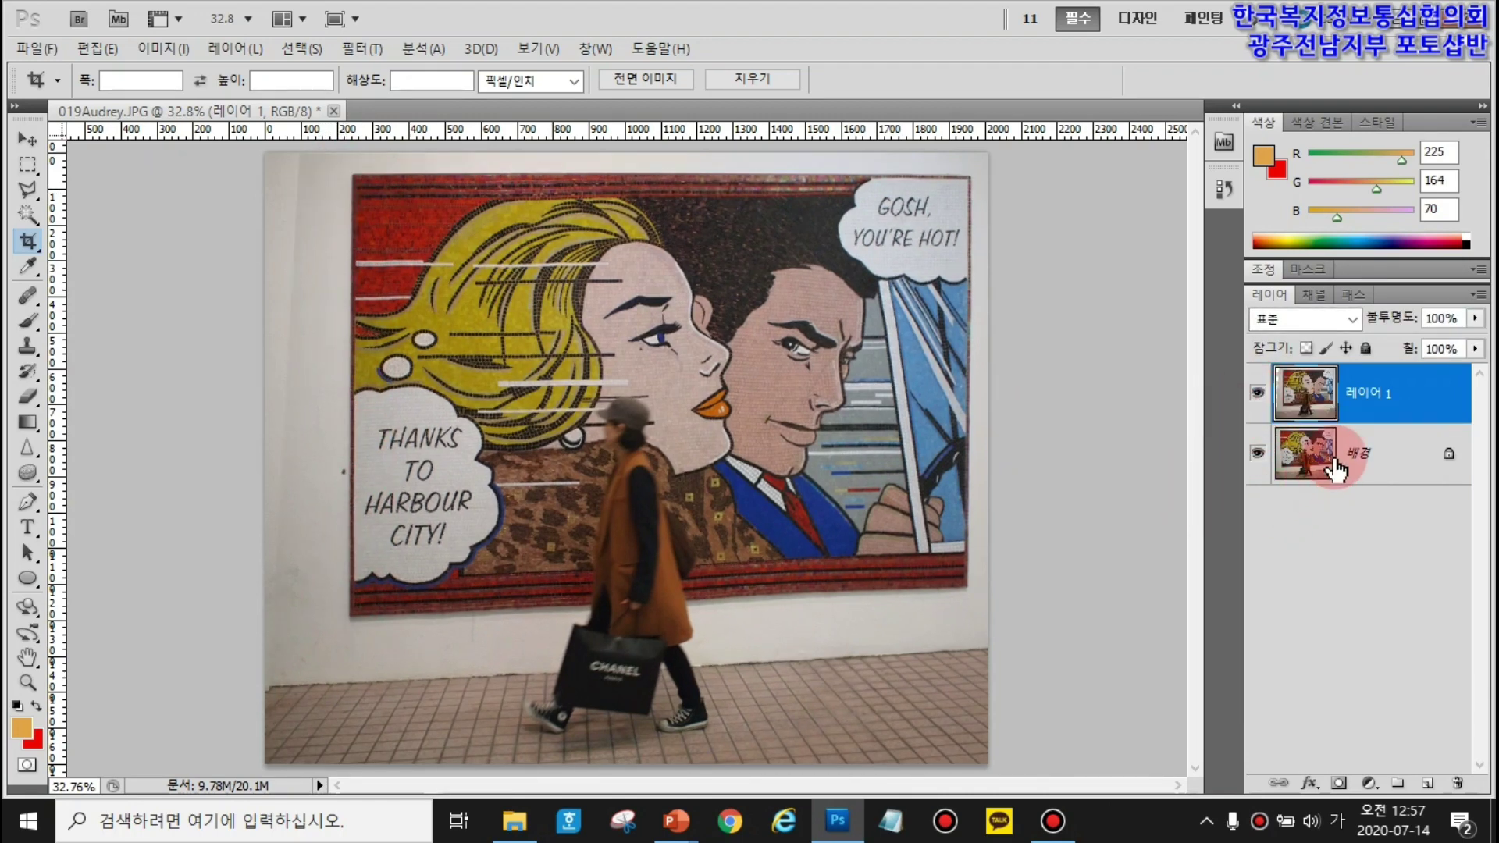
- Hide the 배경 layer and crop off the transparent strip along the image's left edge, keeping about 1900 × 1700 px
click(1257, 455)
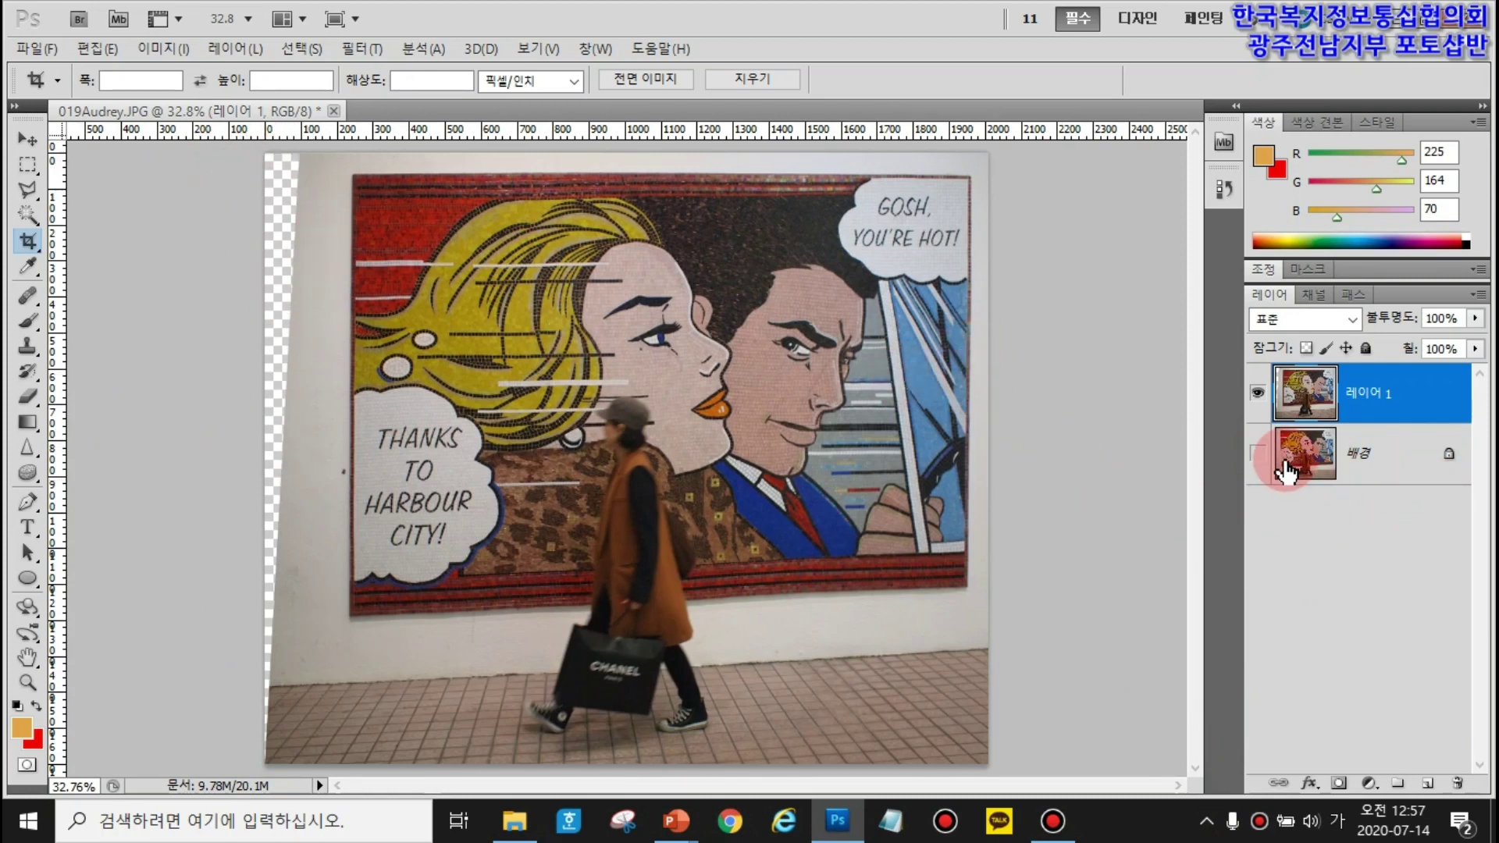
click(1257, 454)
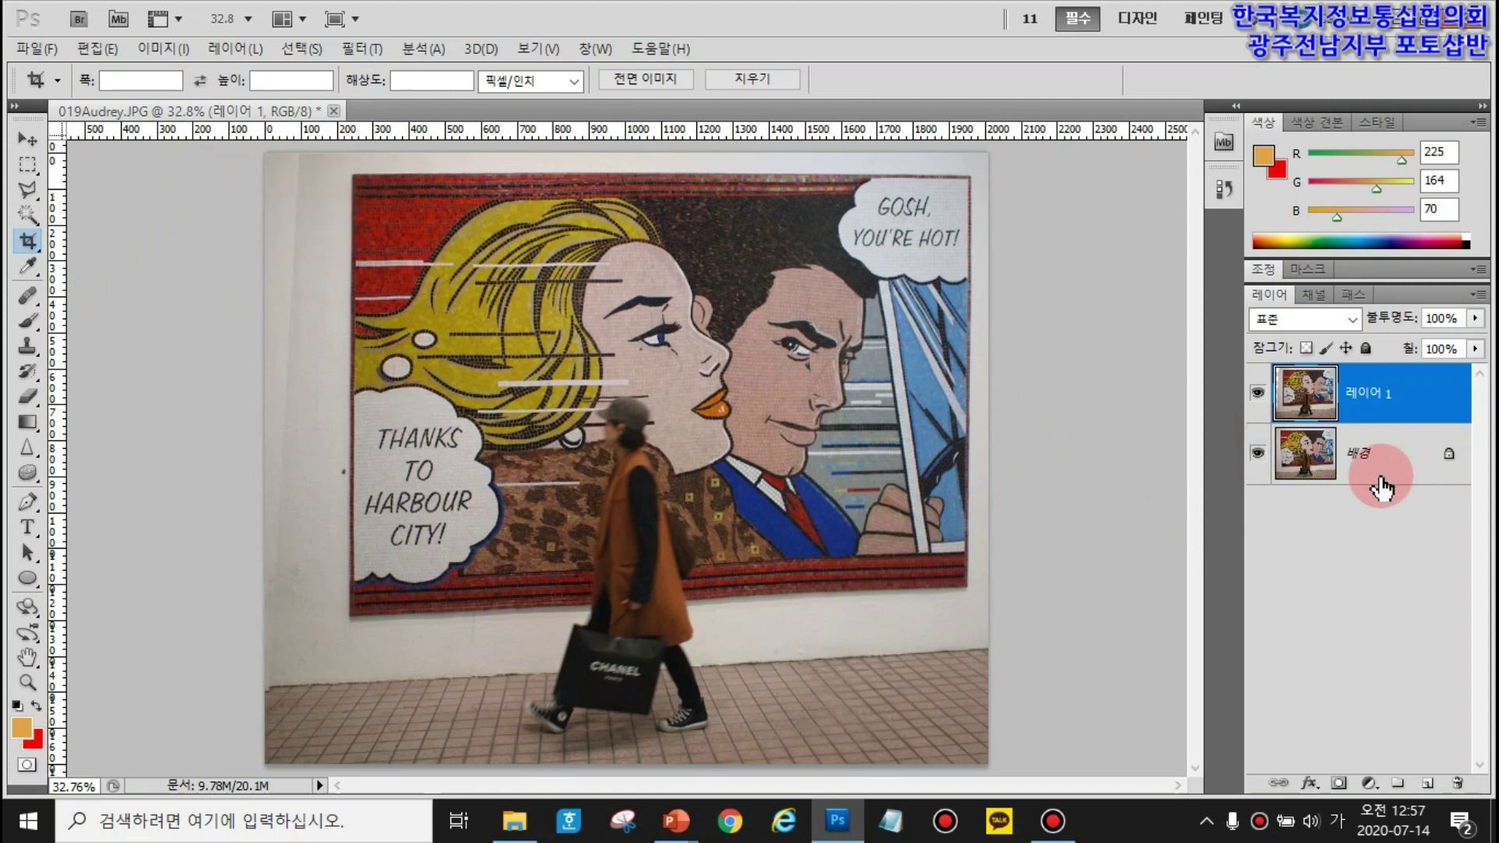
click(1257, 454)
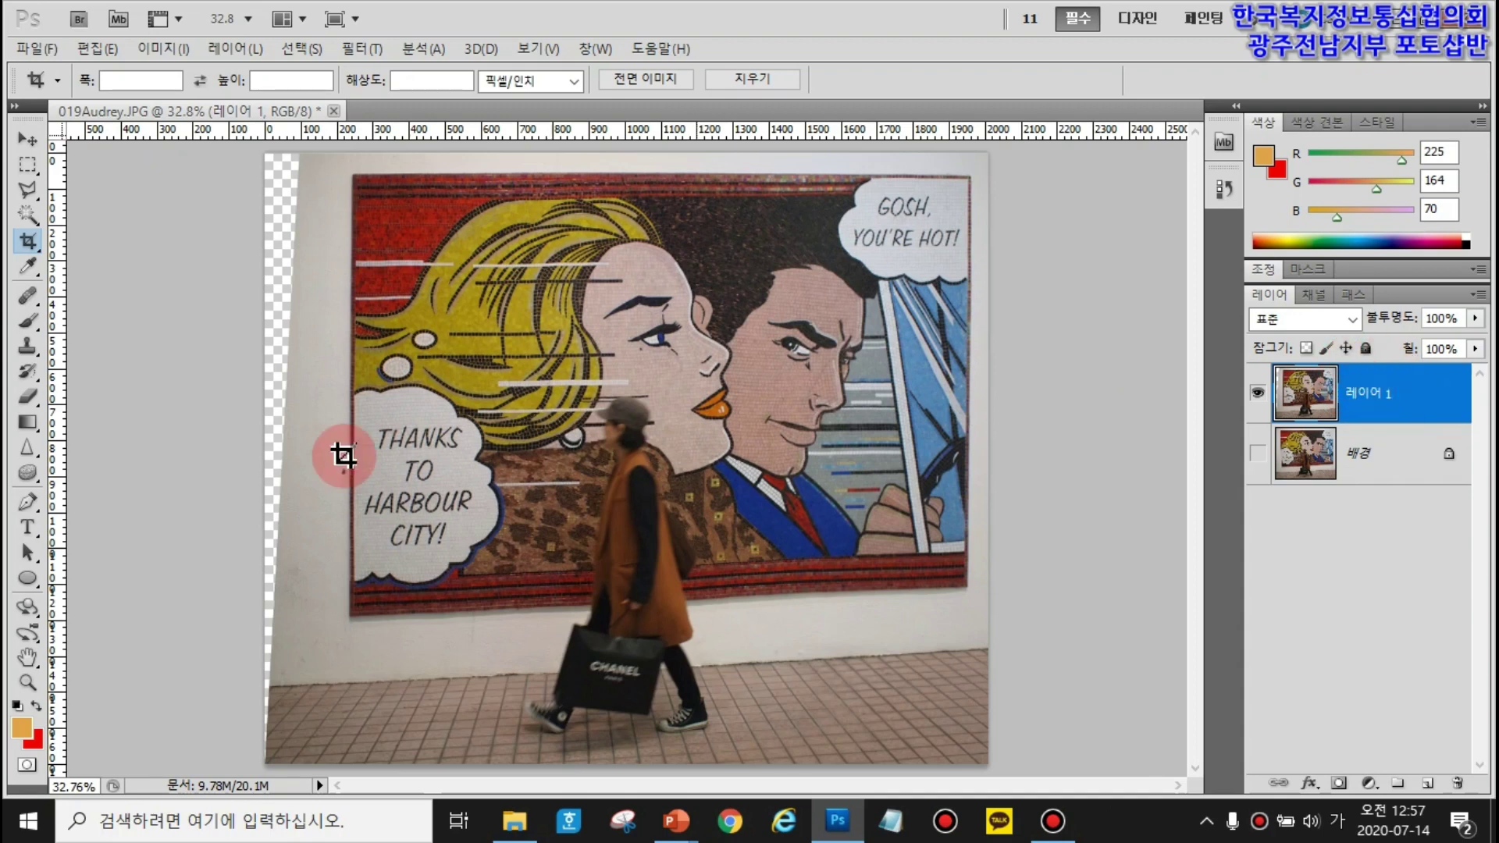
mouse_move(303, 158)
mouse_down()
mouse_move(428, 619)
mouse_move(812, 779)
mouse_move(986, 758)
mouse_up()
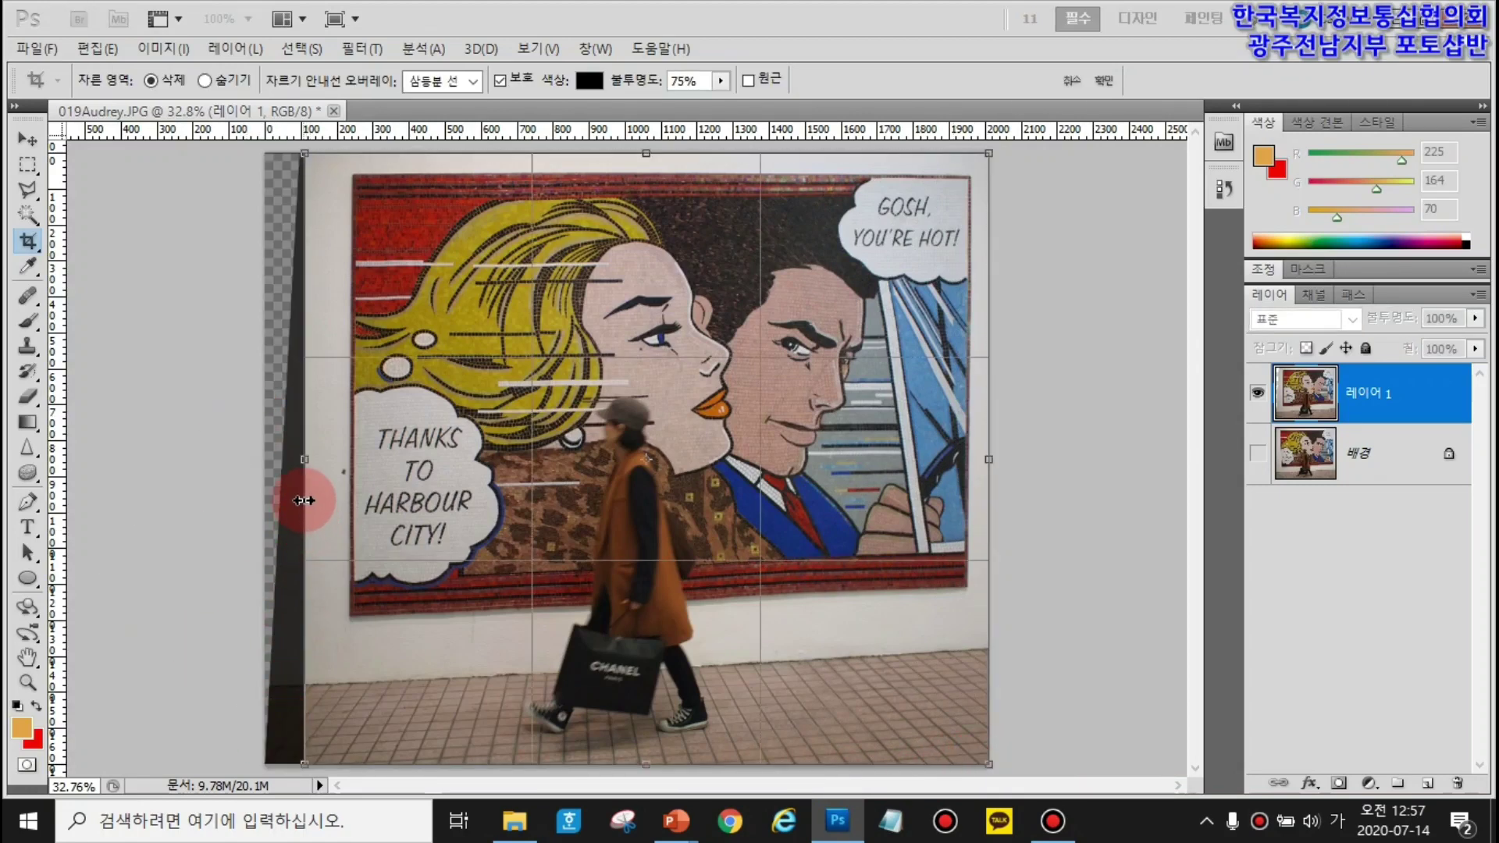
drag(303, 461, 299, 457)
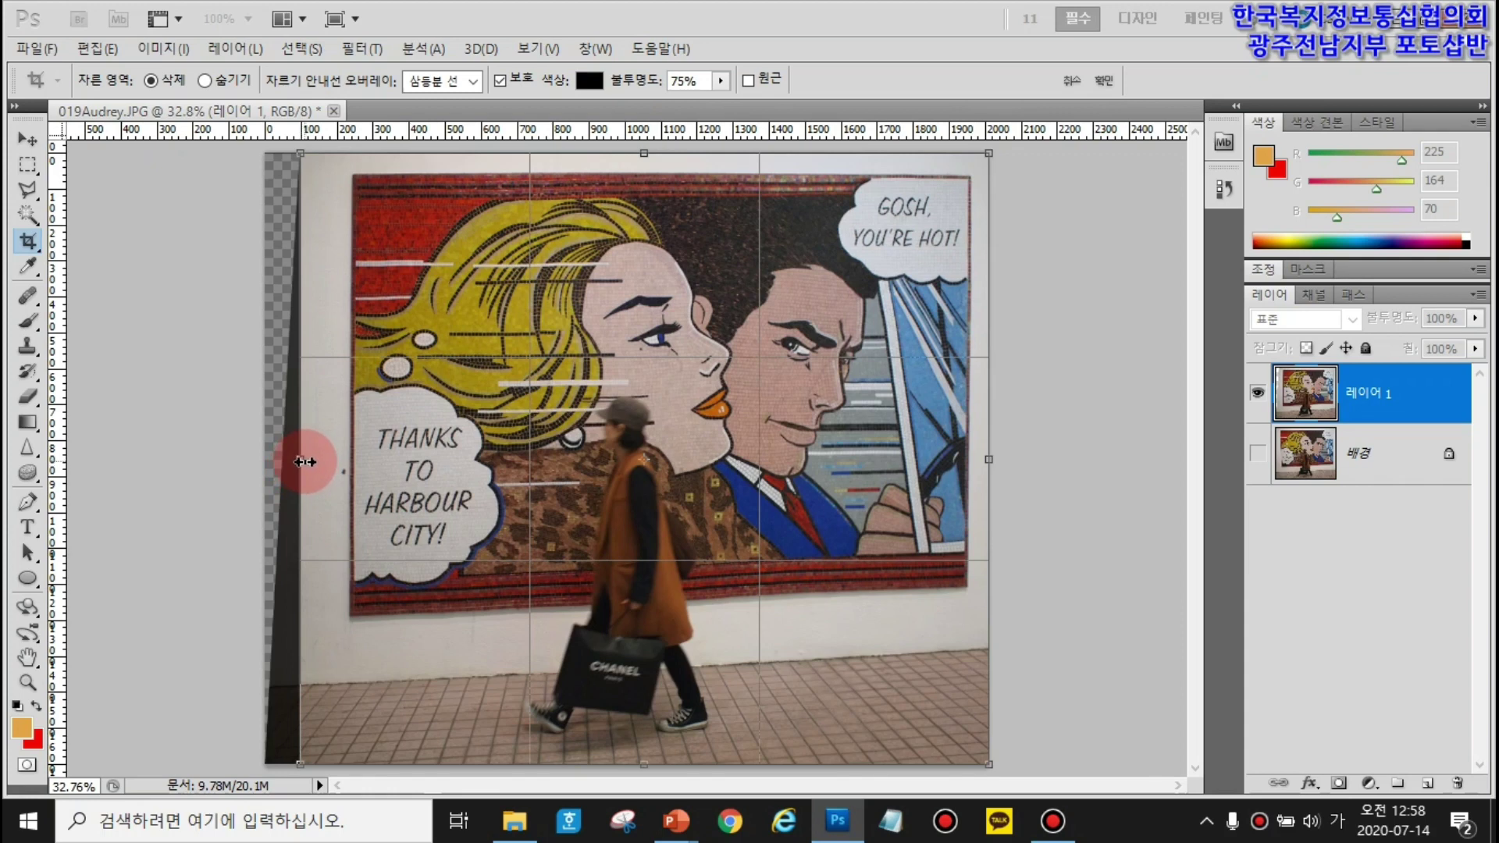
click(1102, 79)
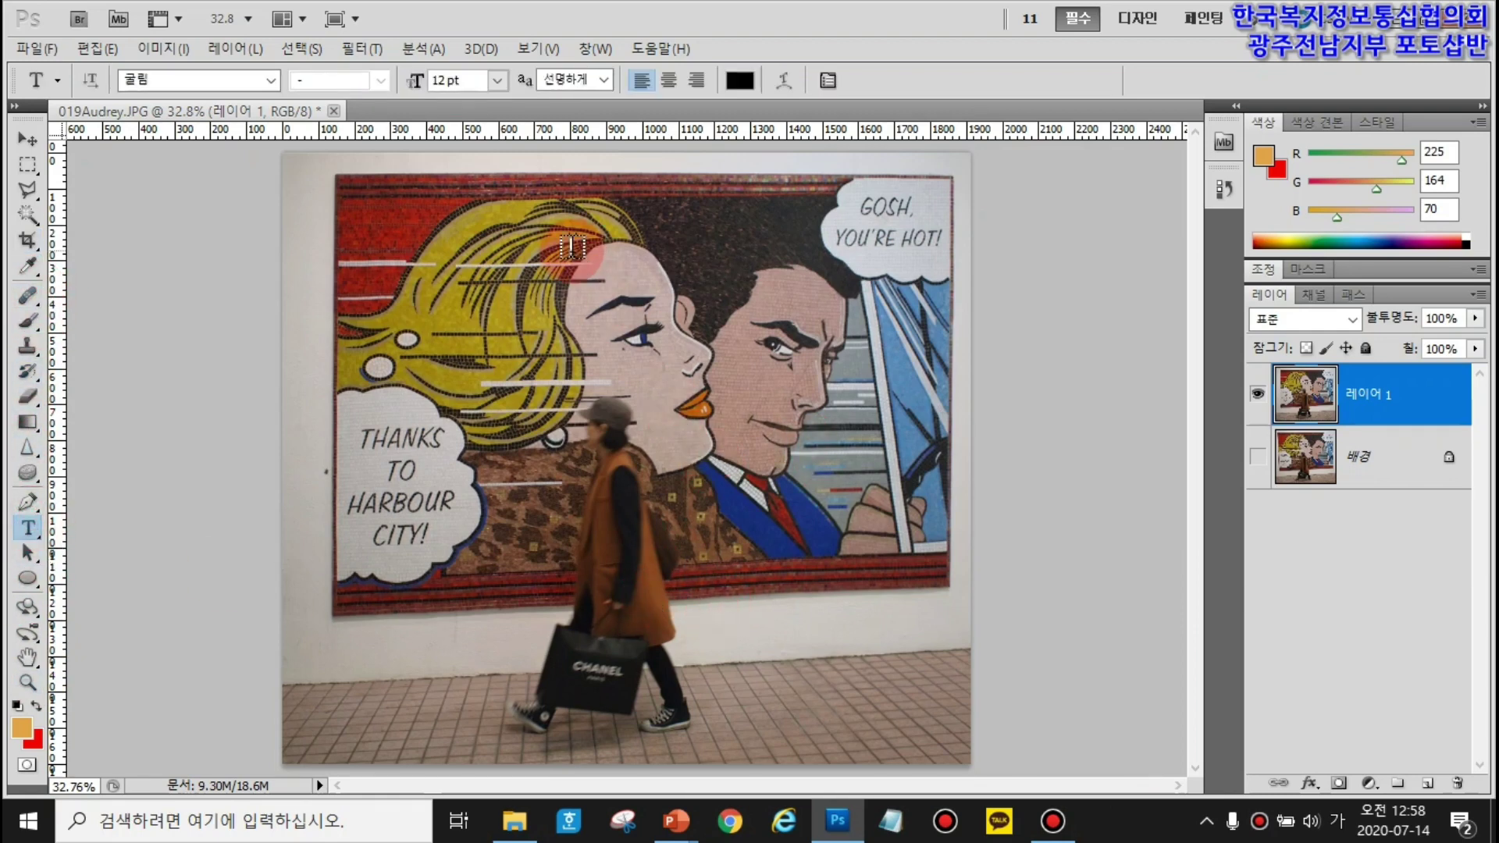
- Add a new layer above 레이어 1 and darken the image's right half with black-to-transparent linear gradients running from right to left
click(1428, 783)
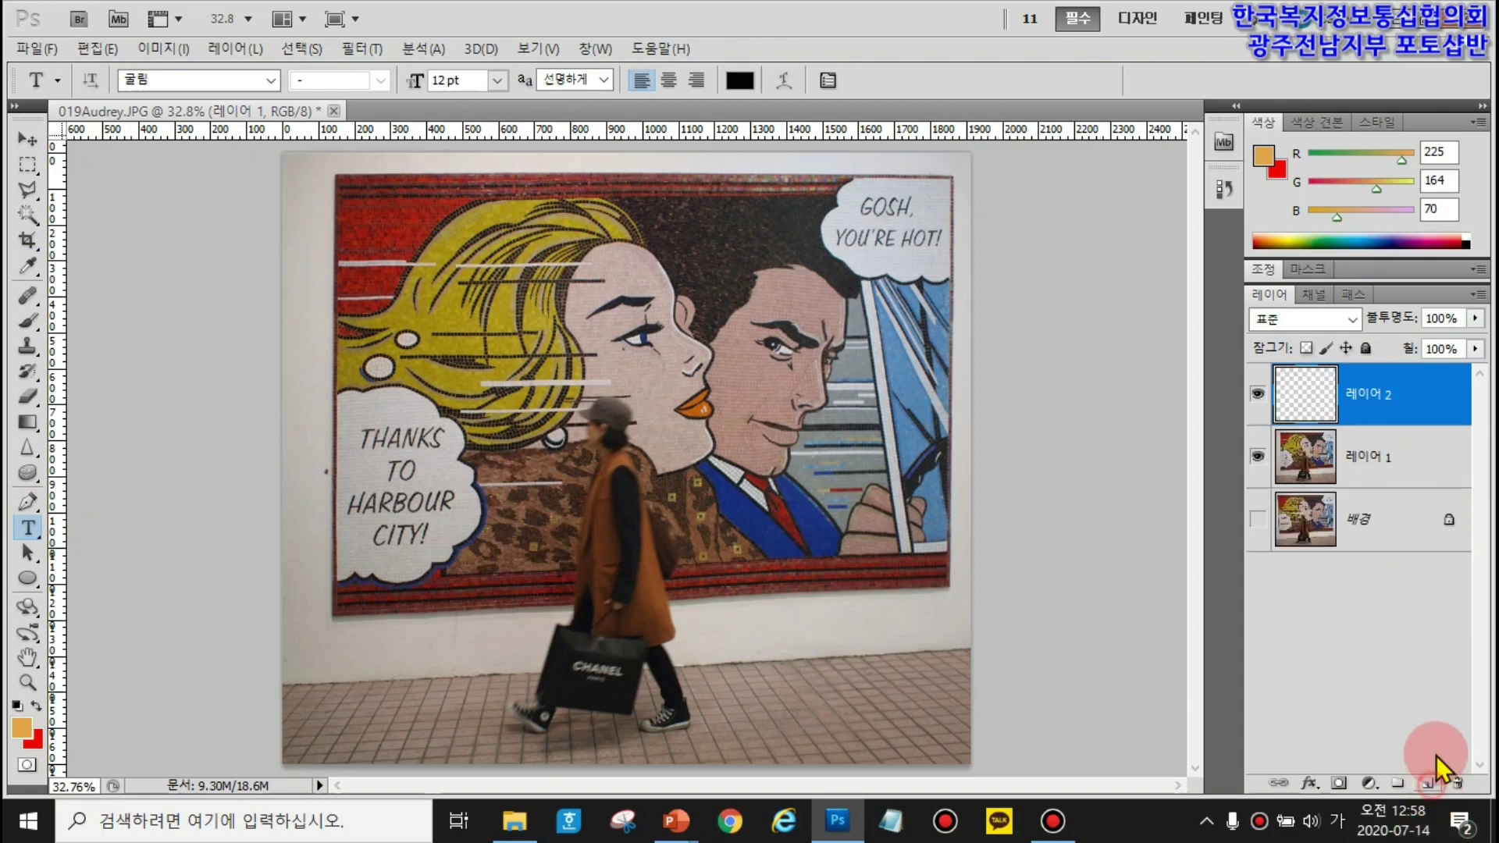
click(27, 422)
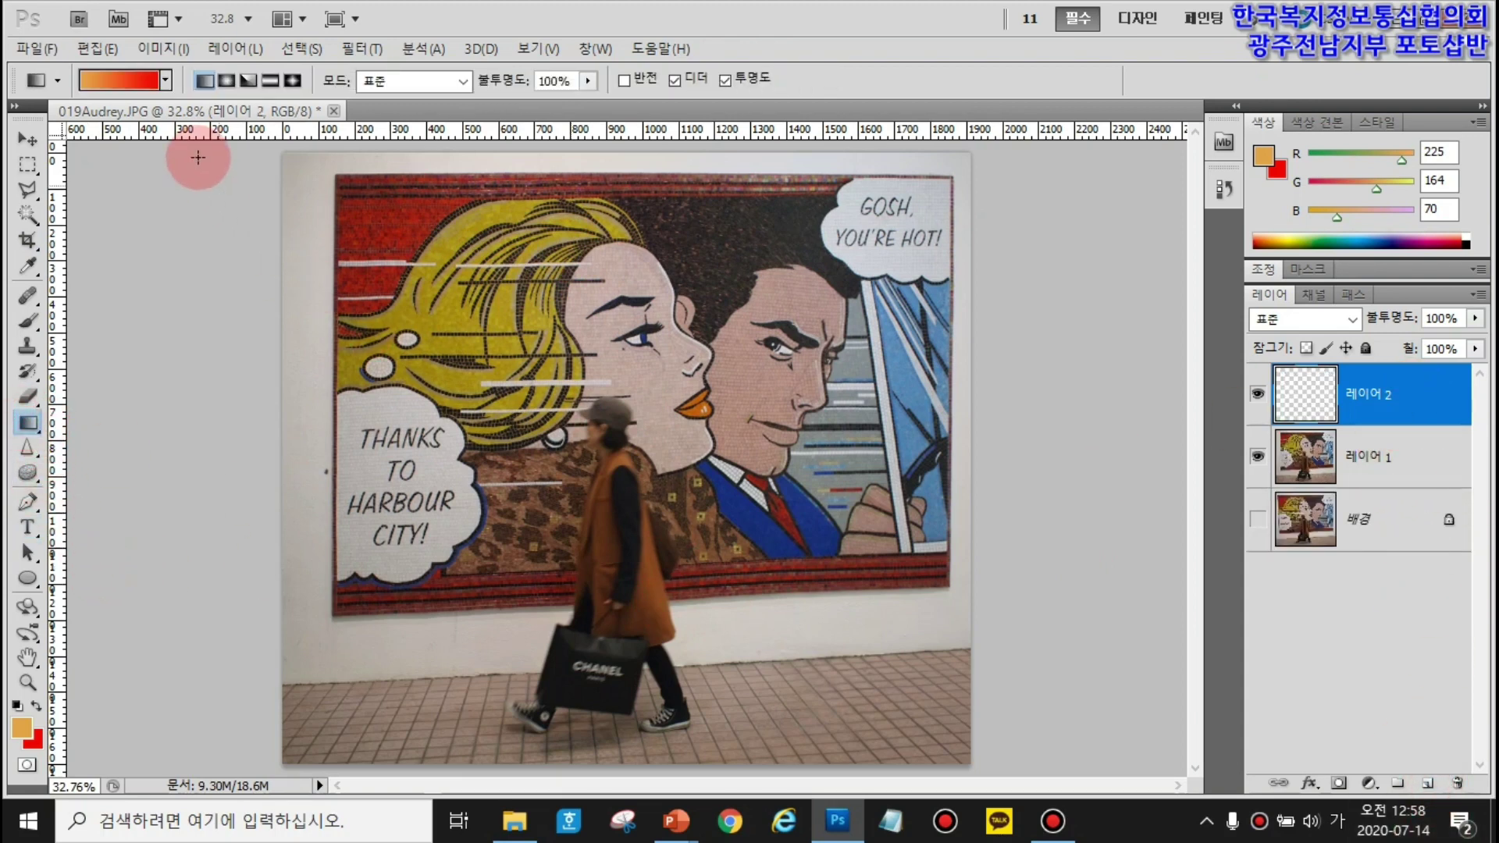
click(166, 81)
click(120, 122)
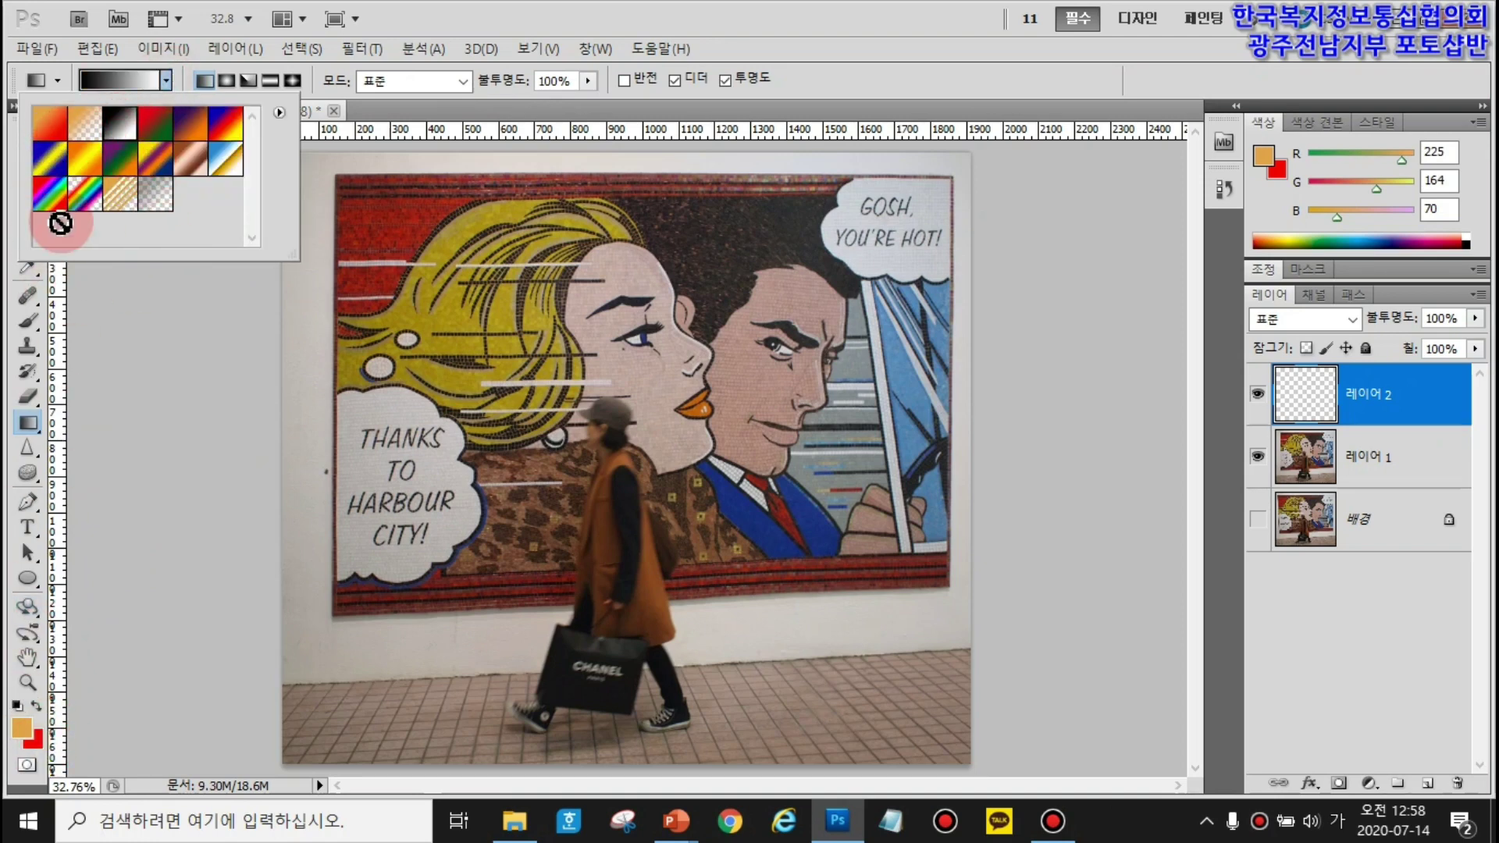
click(16, 705)
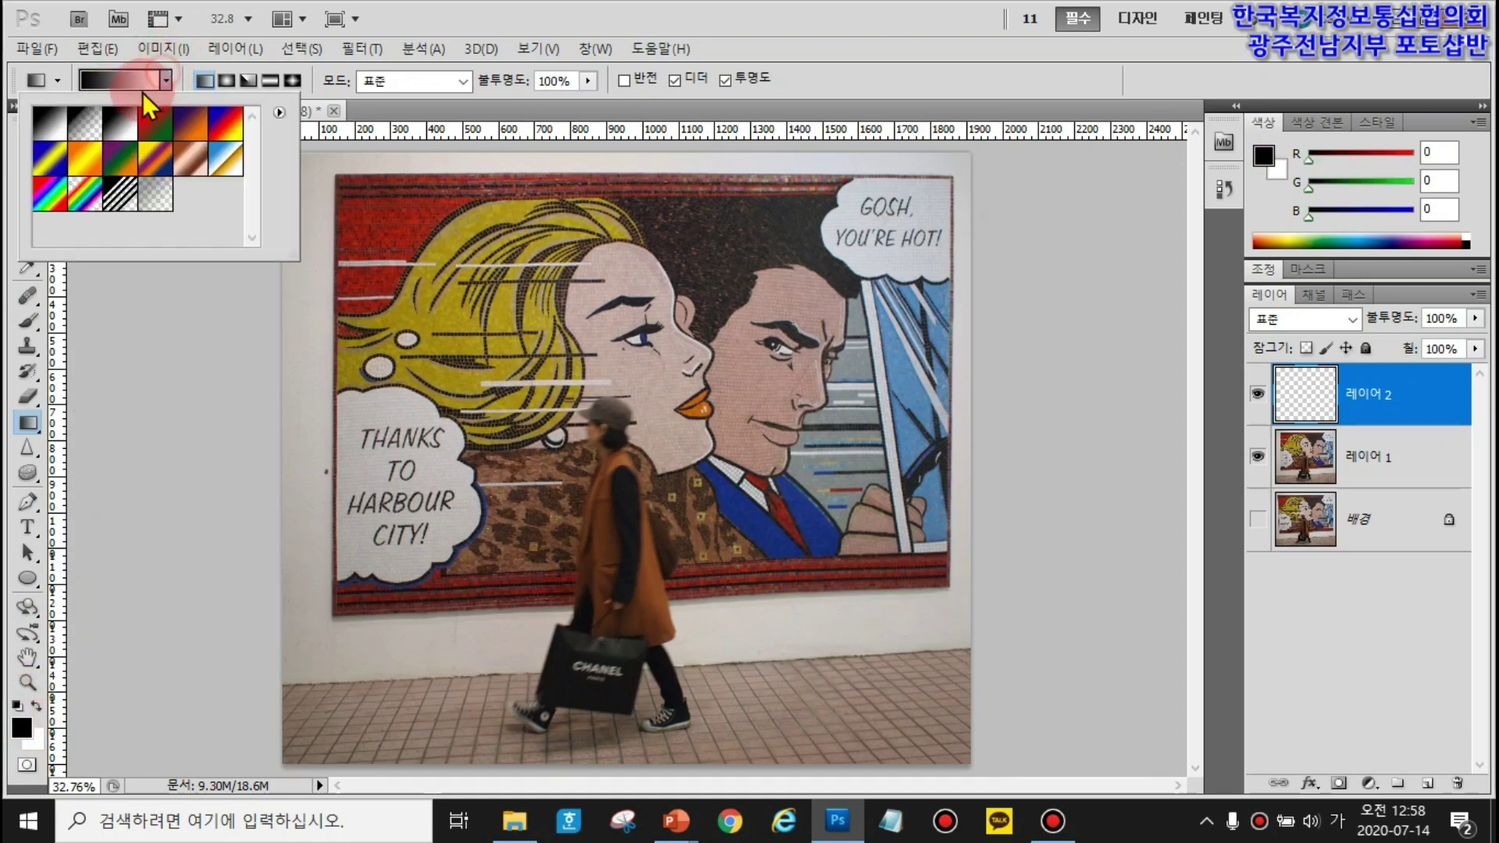
click(84, 123)
click(968, 448)
drag(702, 451, 502, 438)
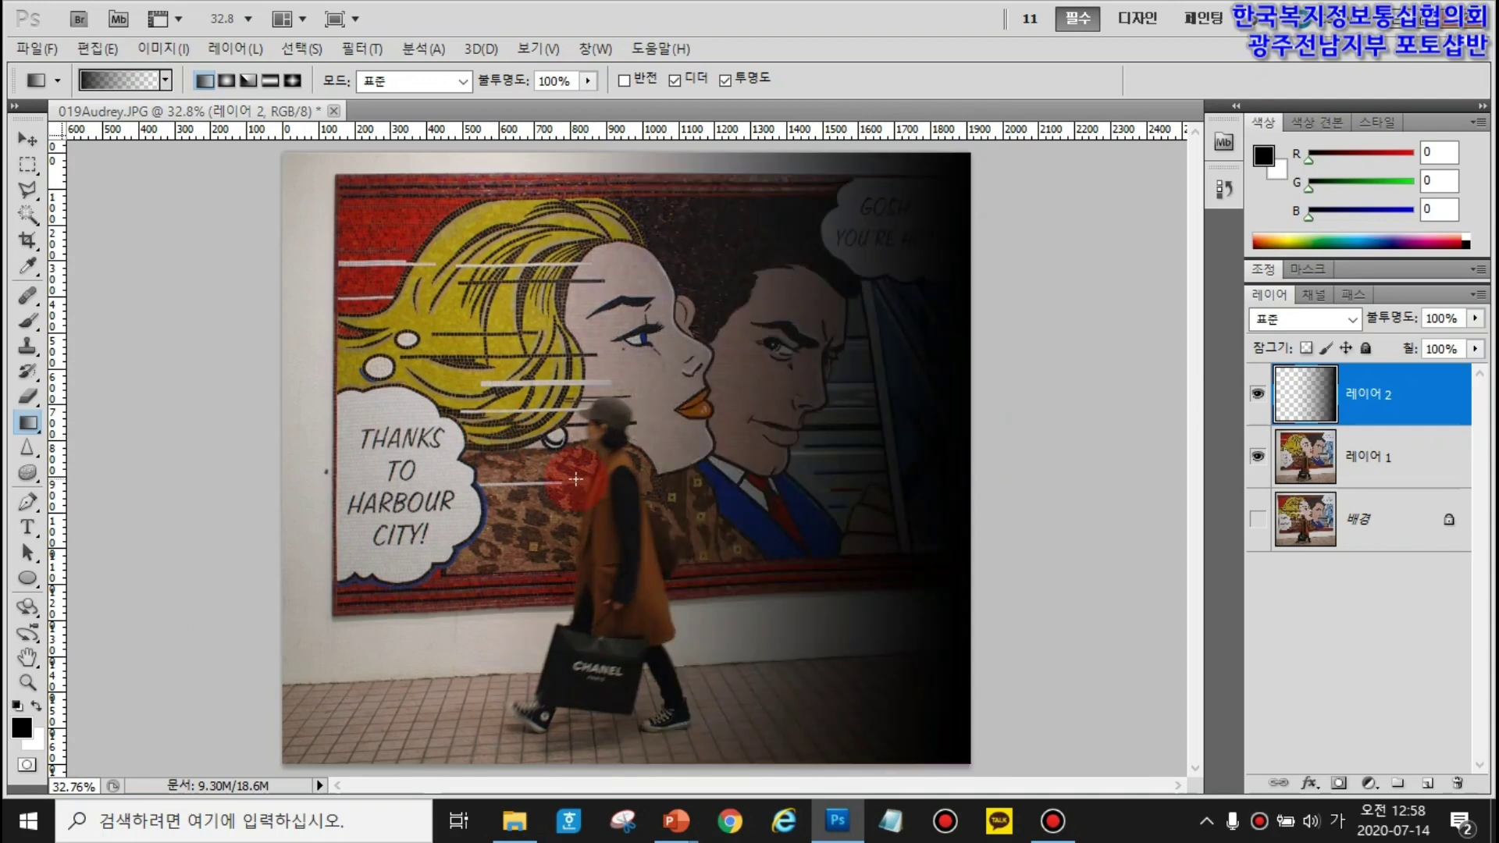
drag(703, 506, 662, 522)
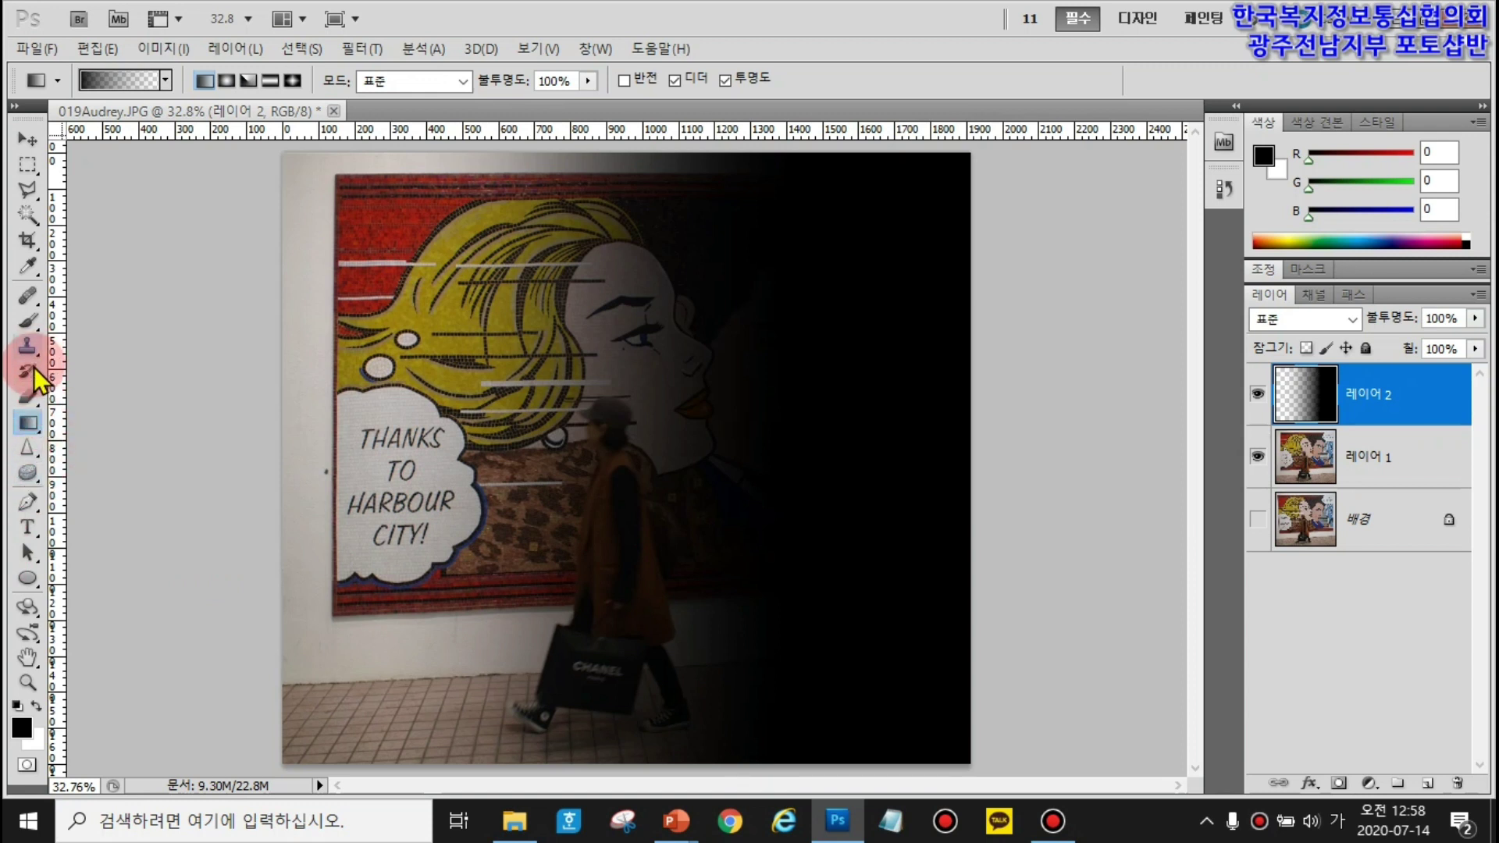
- Add white 30 pt 궁서체 text over the dark area reading "CS5에서는" and, on a second line, "편집- 변형- 왜곡, 원근을"
click(28, 527)
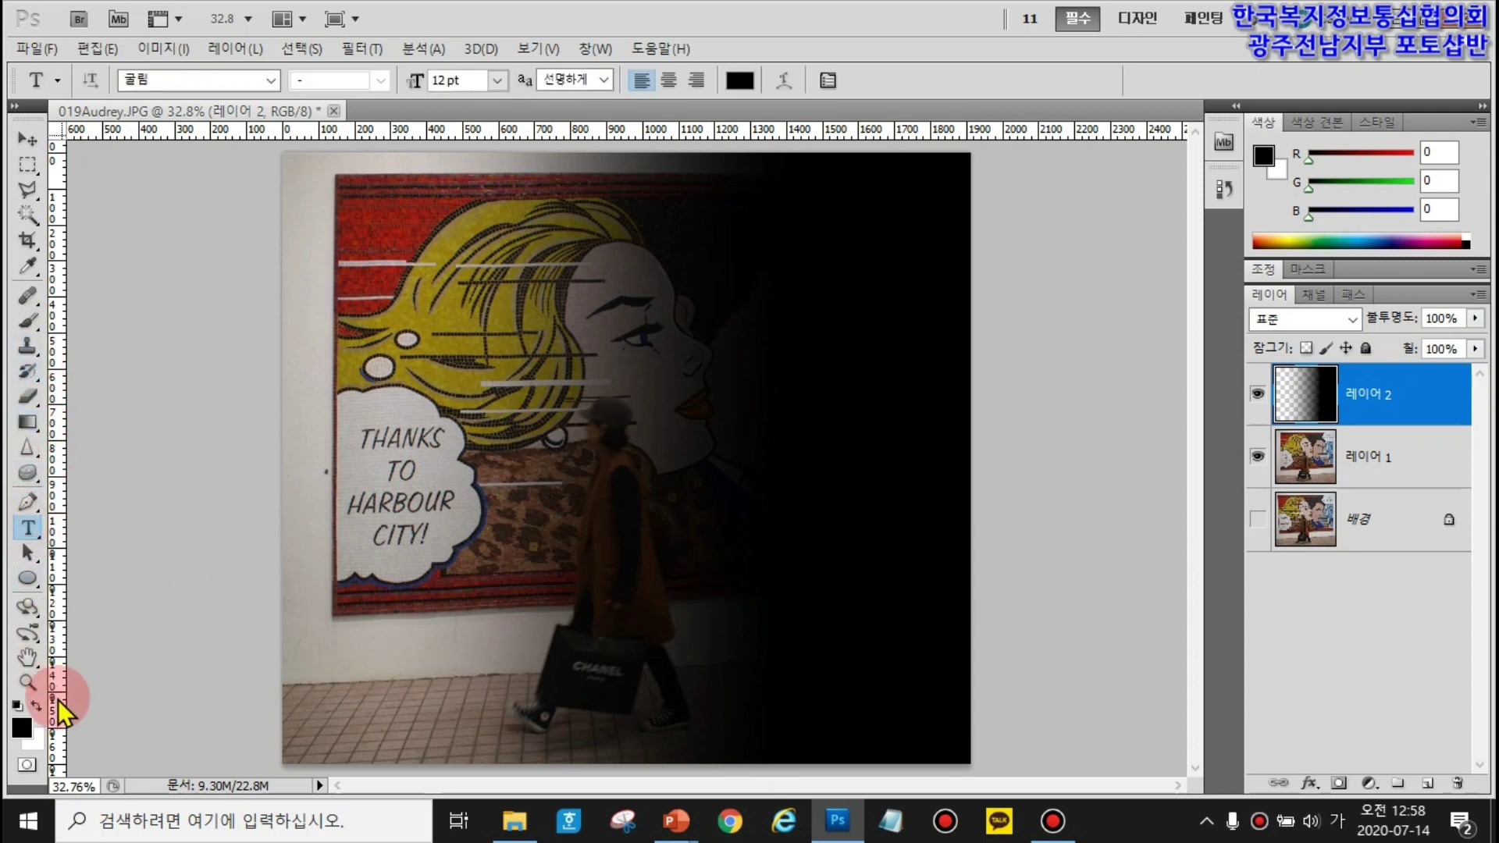
click(36, 705)
click(725, 291)
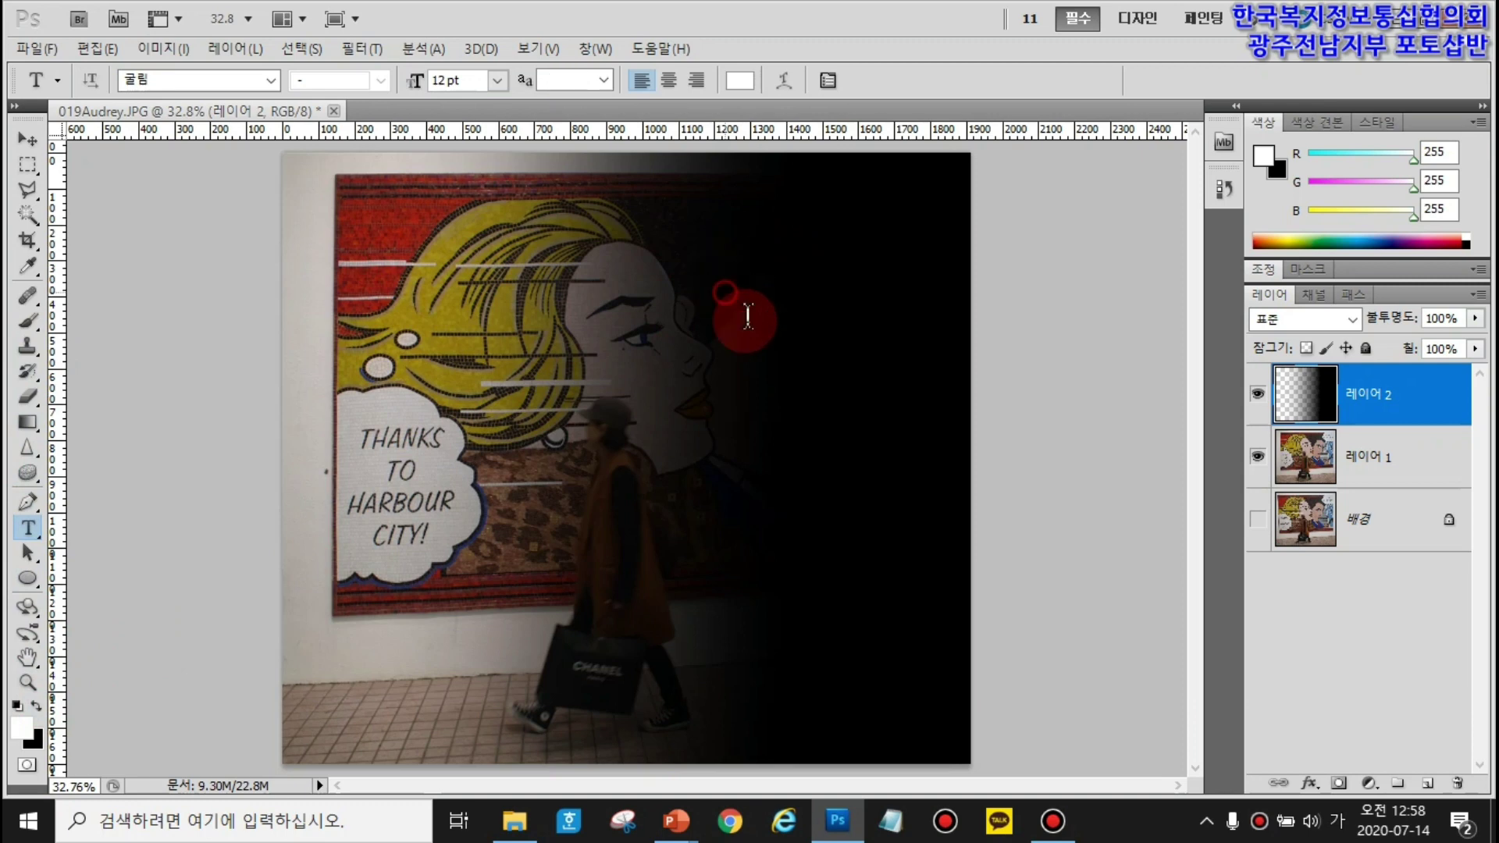
click(497, 80)
click(500, 355)
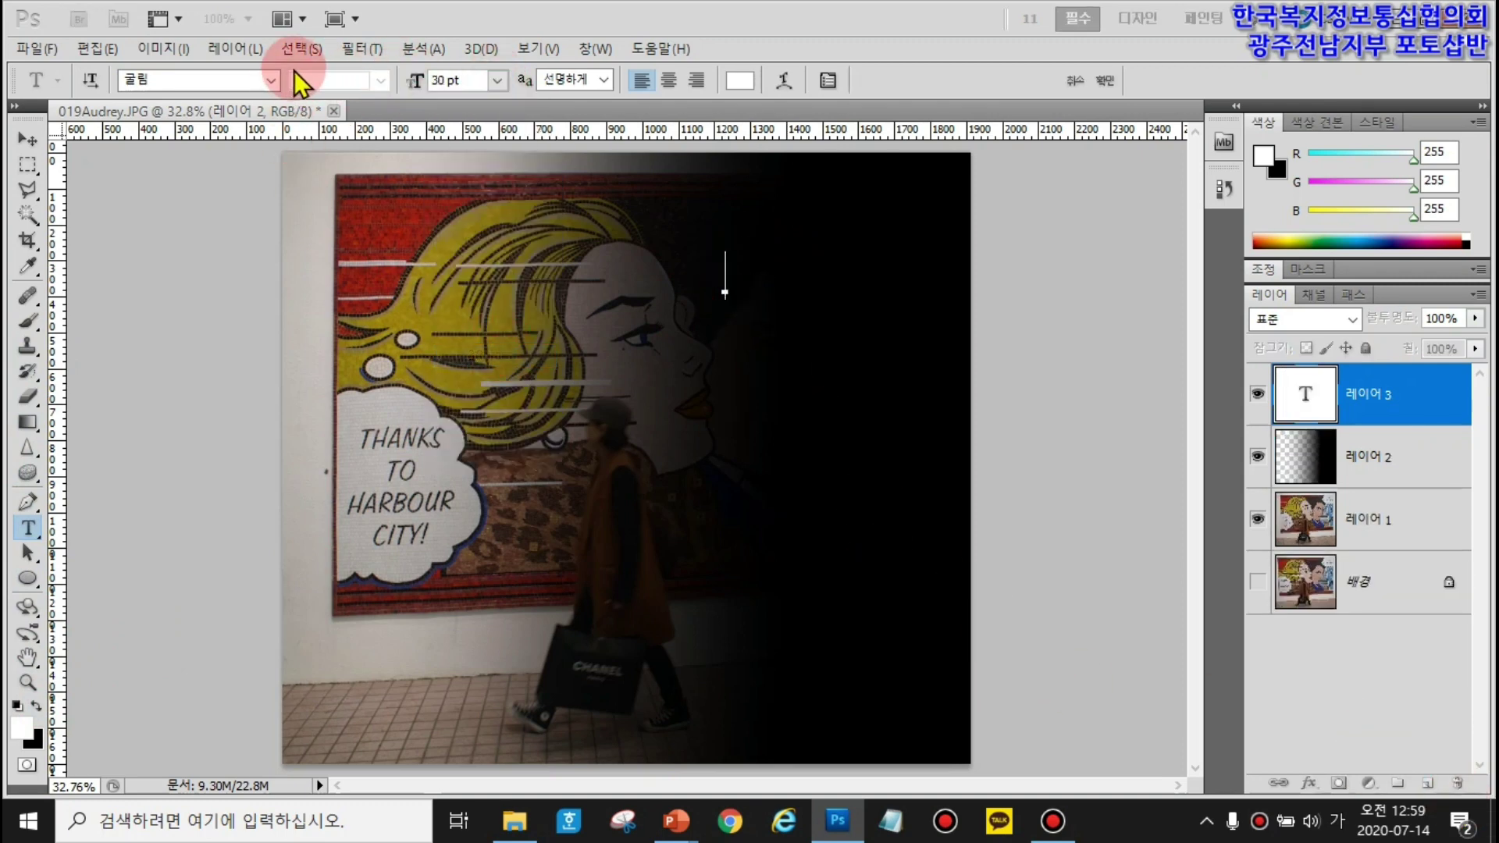
click(269, 80)
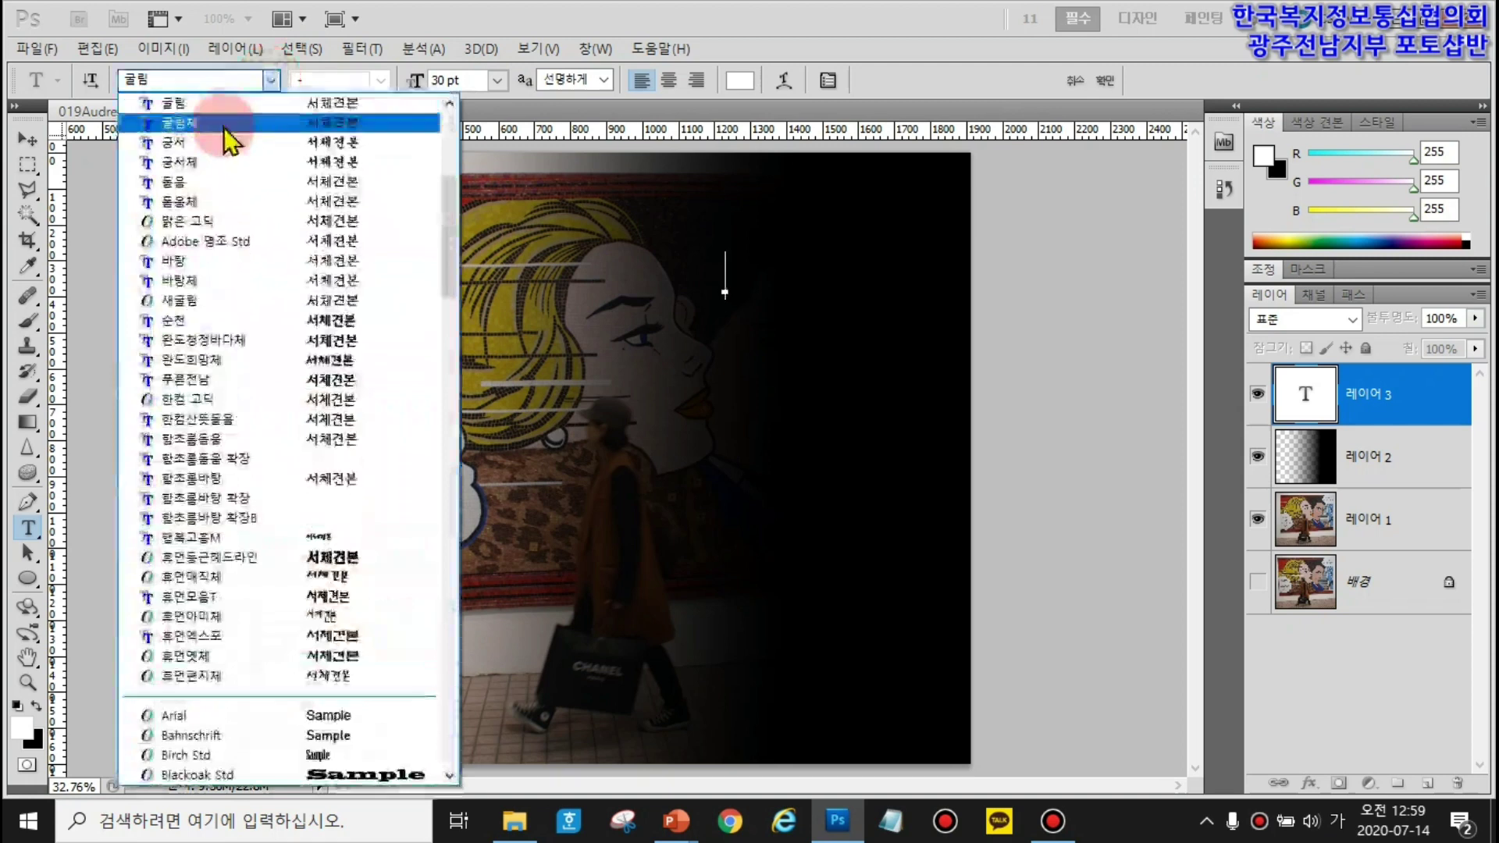
click(185, 161)
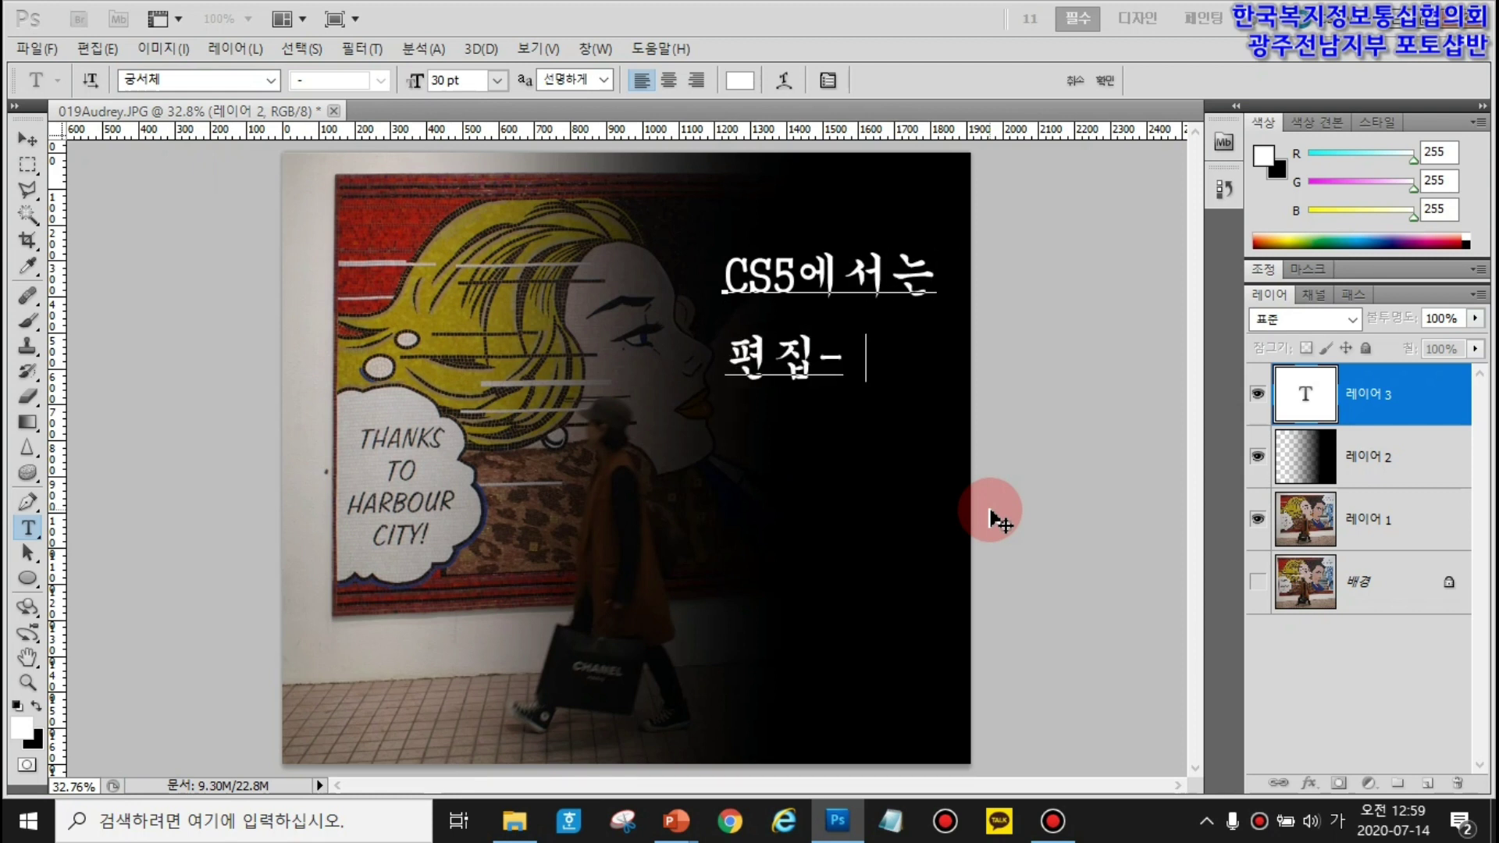
text(형-)
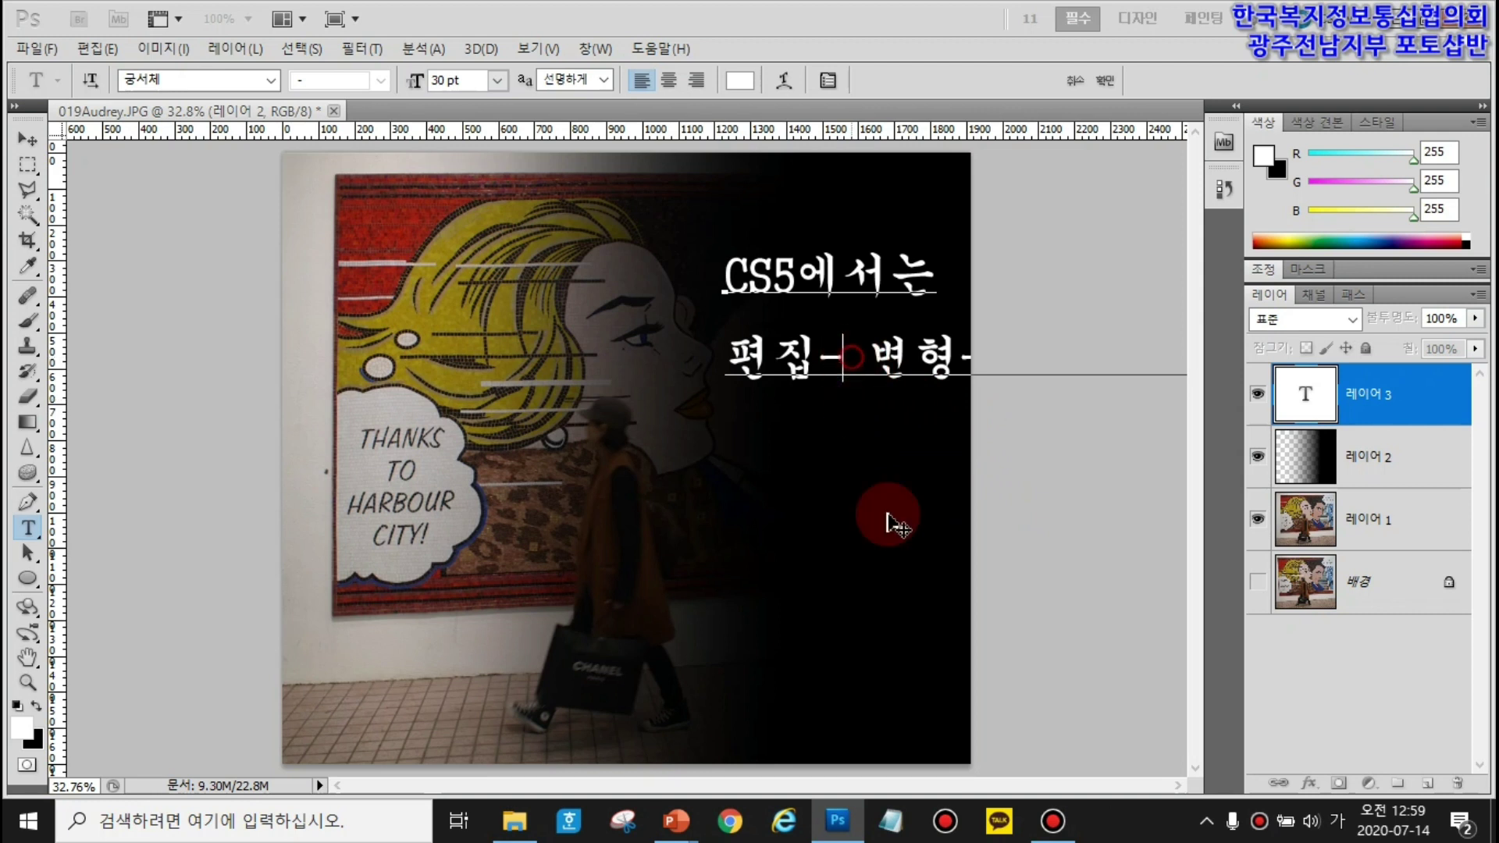
- Remove the spaces before 변형 and 원근을 in the text and start a new line at 왜곡
key(Delete)
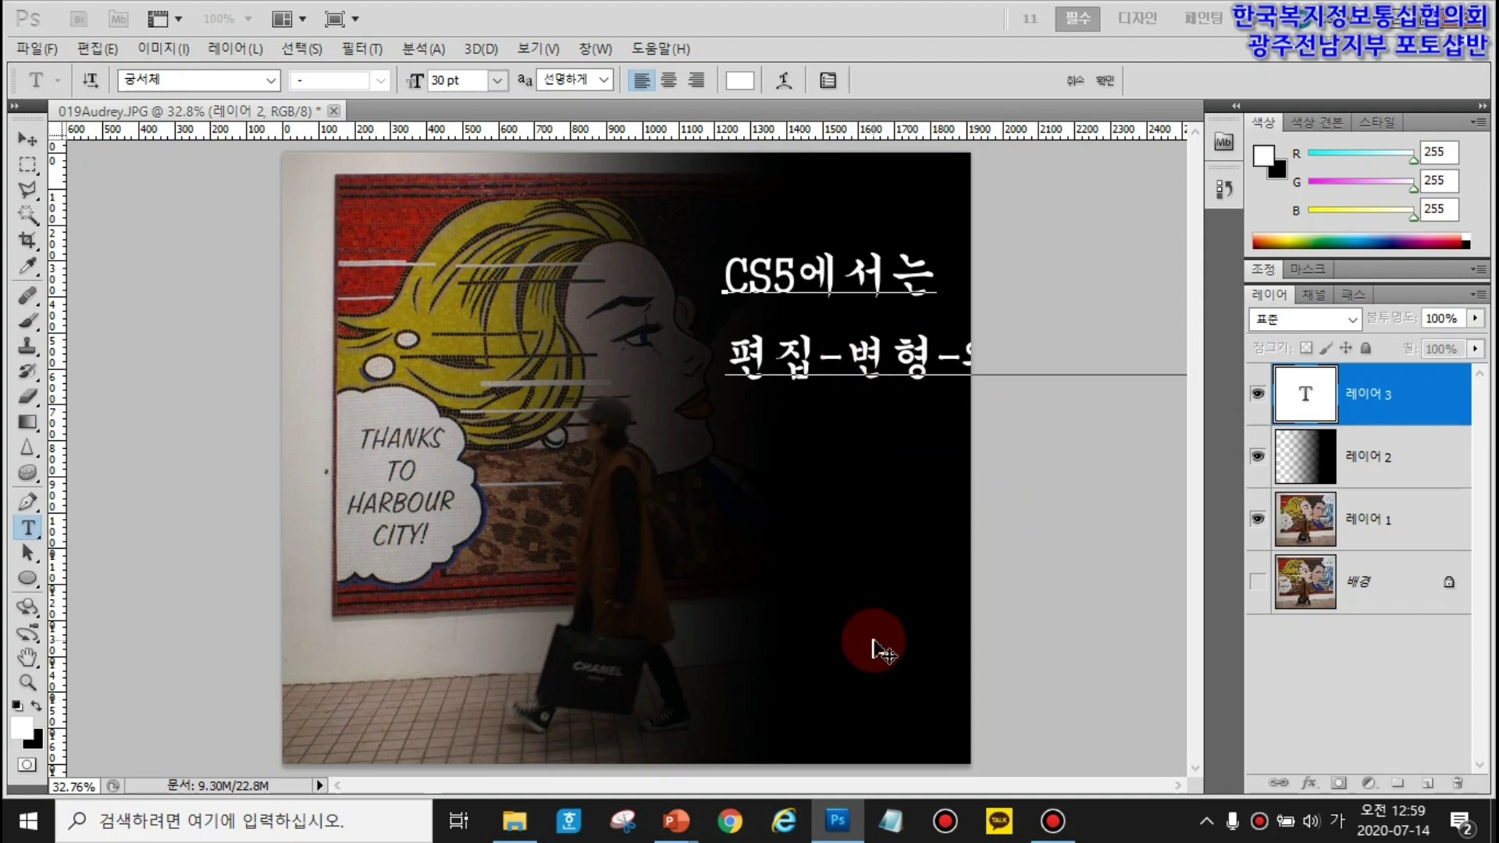
key(Return)
key(Right)
key(Right)
key(Delete)
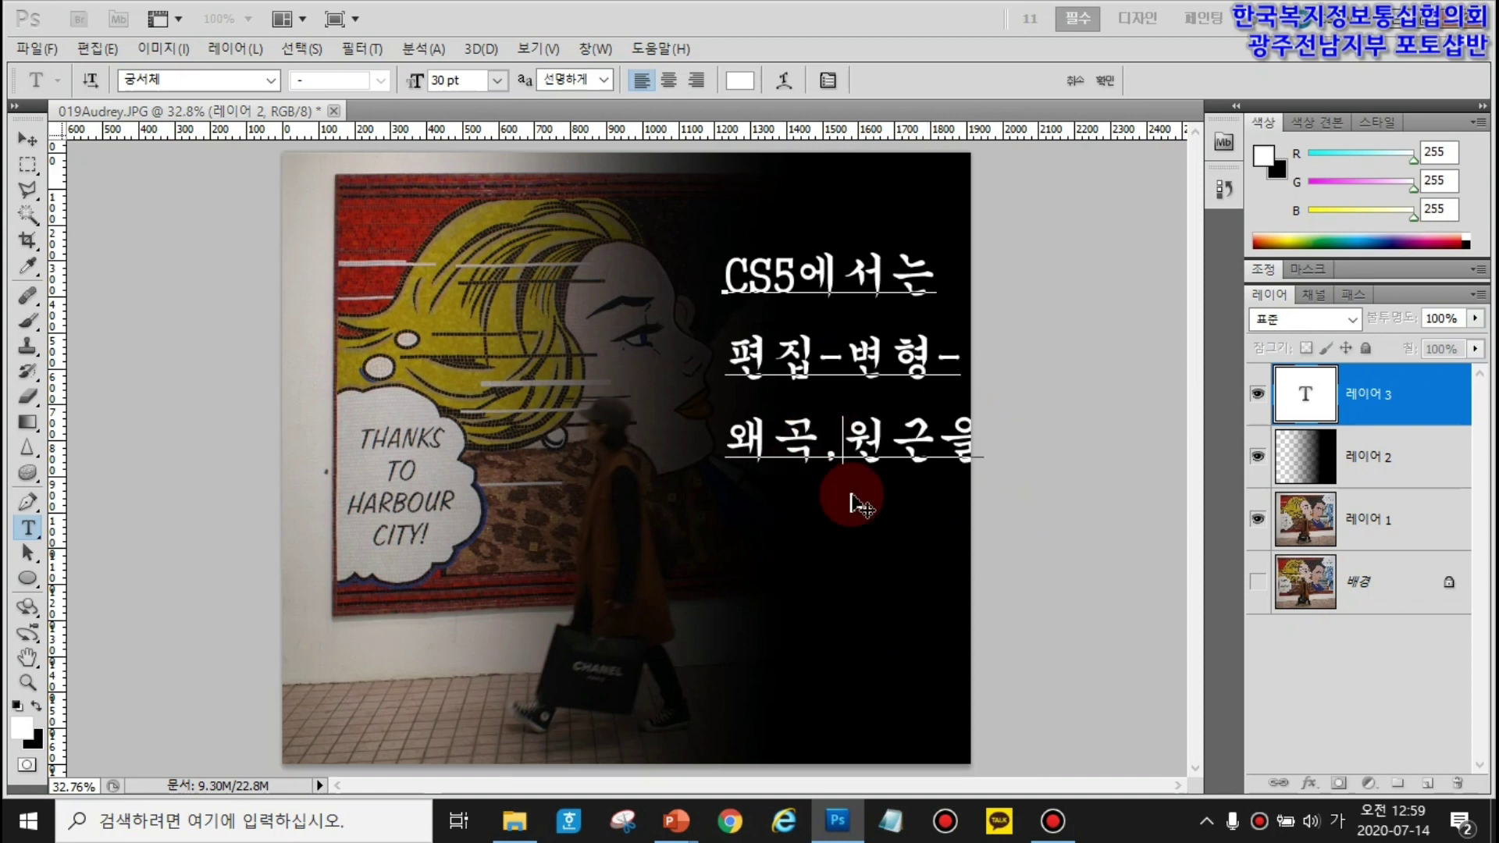
- Move the text slightly left and up, and add the lines "이용하여" and "원근감 적용해서 자르기 합니다."
drag(877, 545, 823, 529)
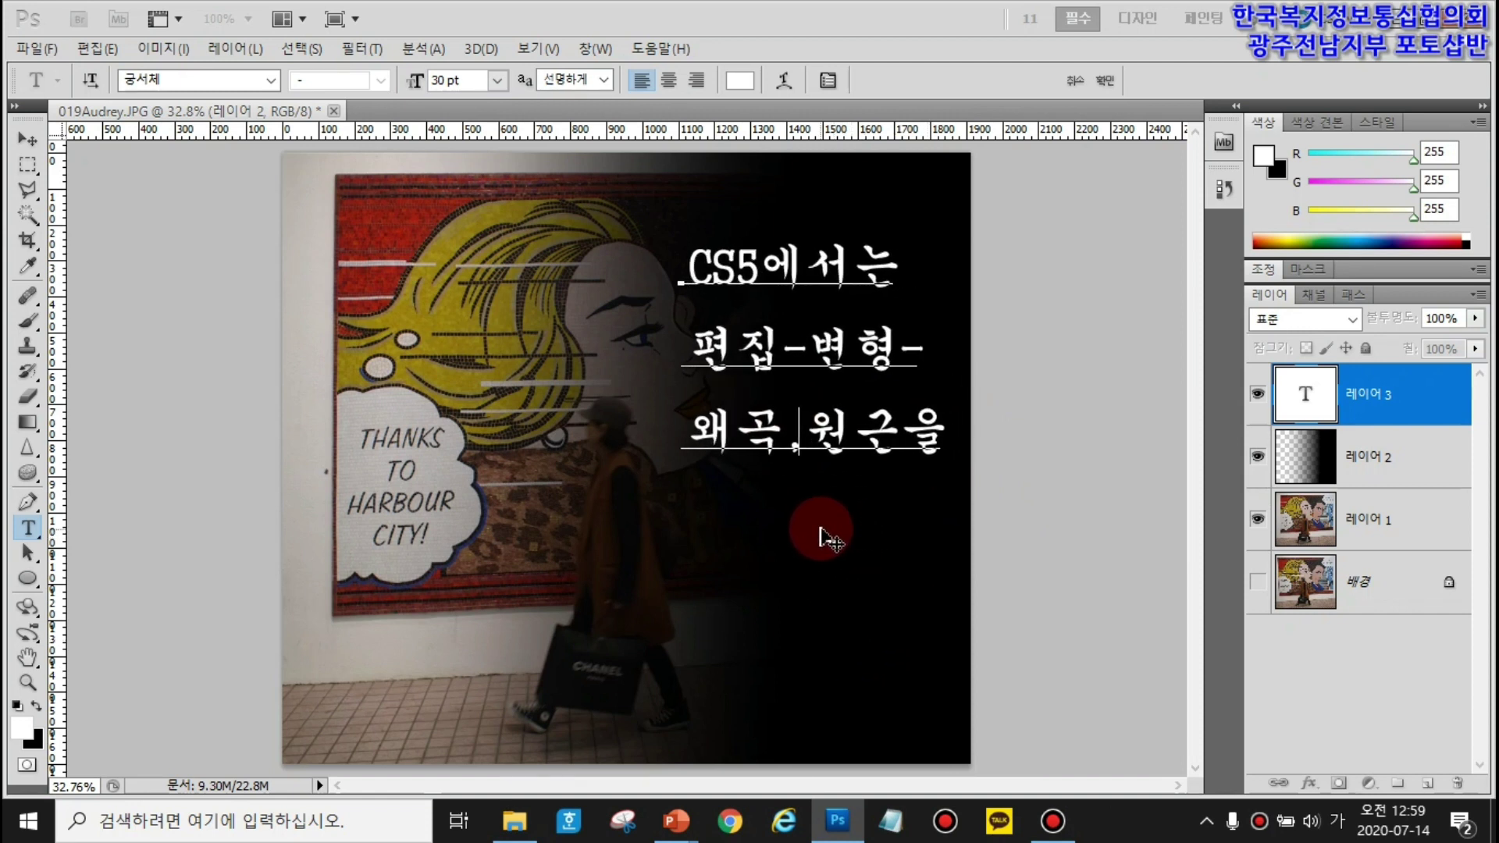
key(Return)
text(이용하여)
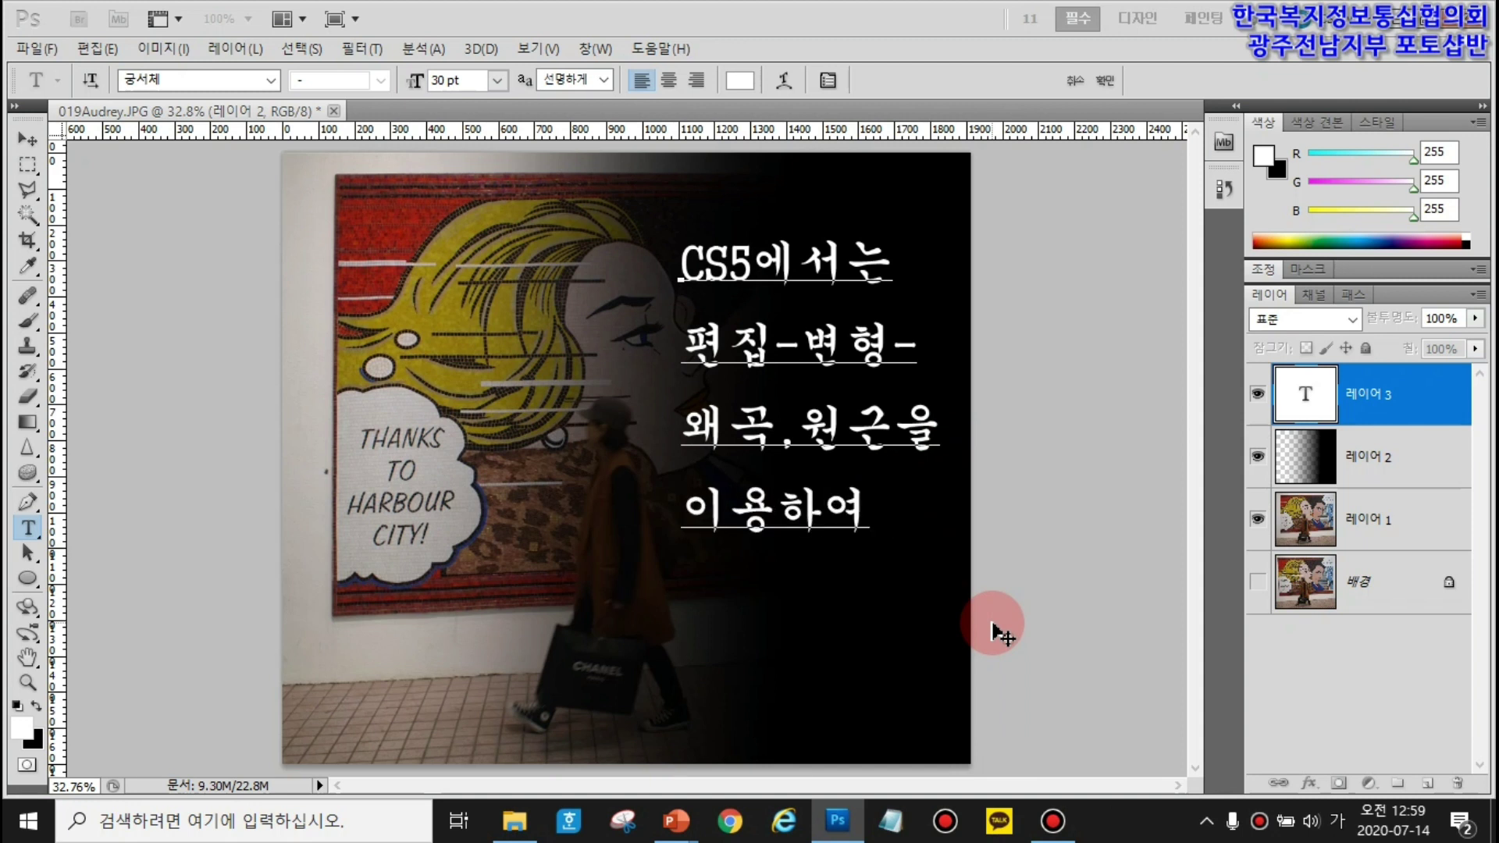
text( 원근)
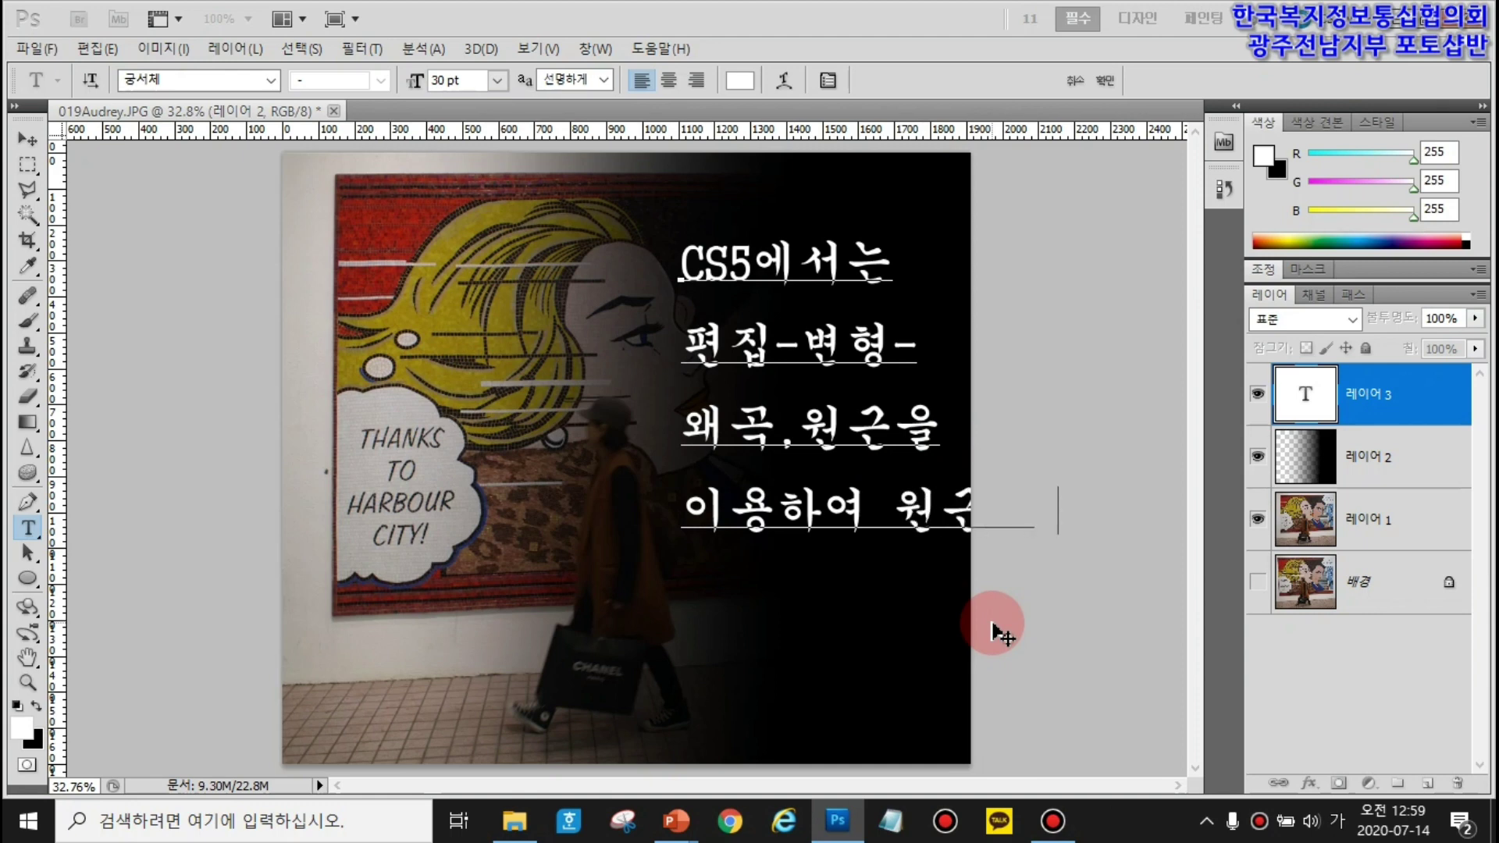
text(을)
click(892, 652)
key(Return)
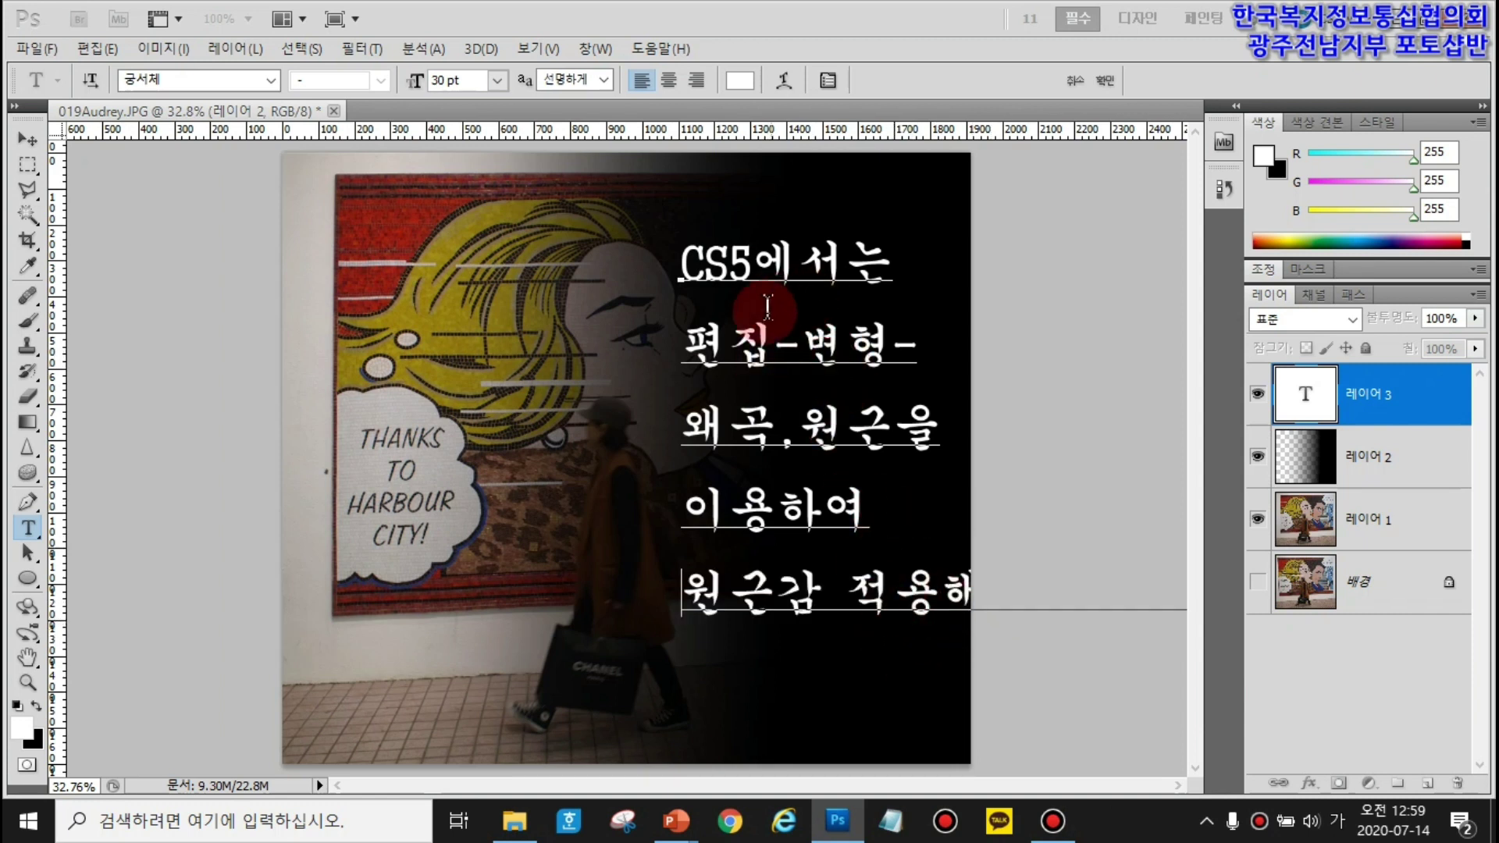
- Set the whole text block to a 24 pt font size with 24 pt line spacing
double_click(1305, 394)
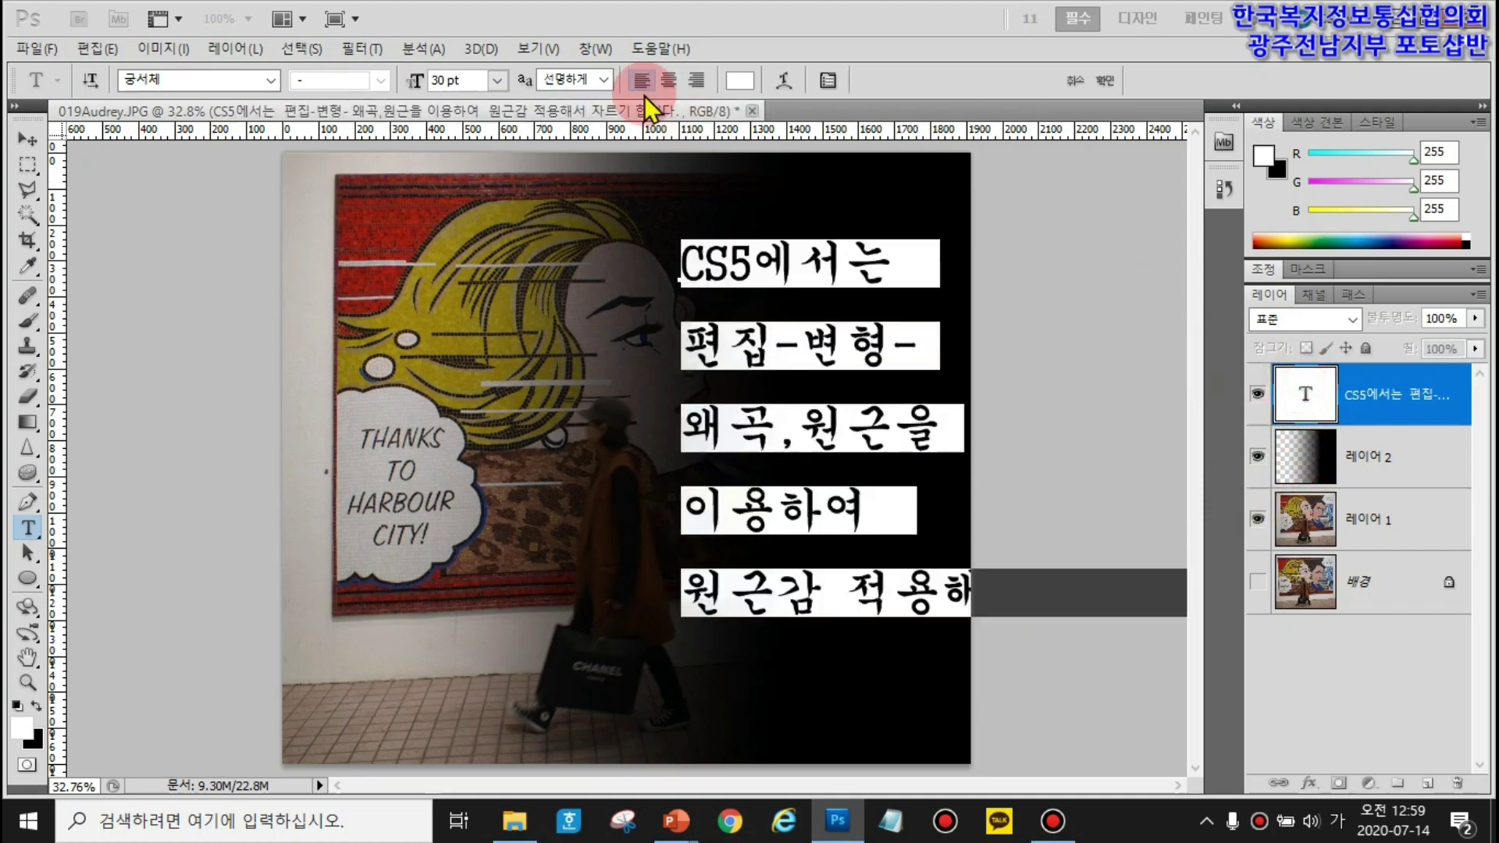
click(496, 79)
click(490, 330)
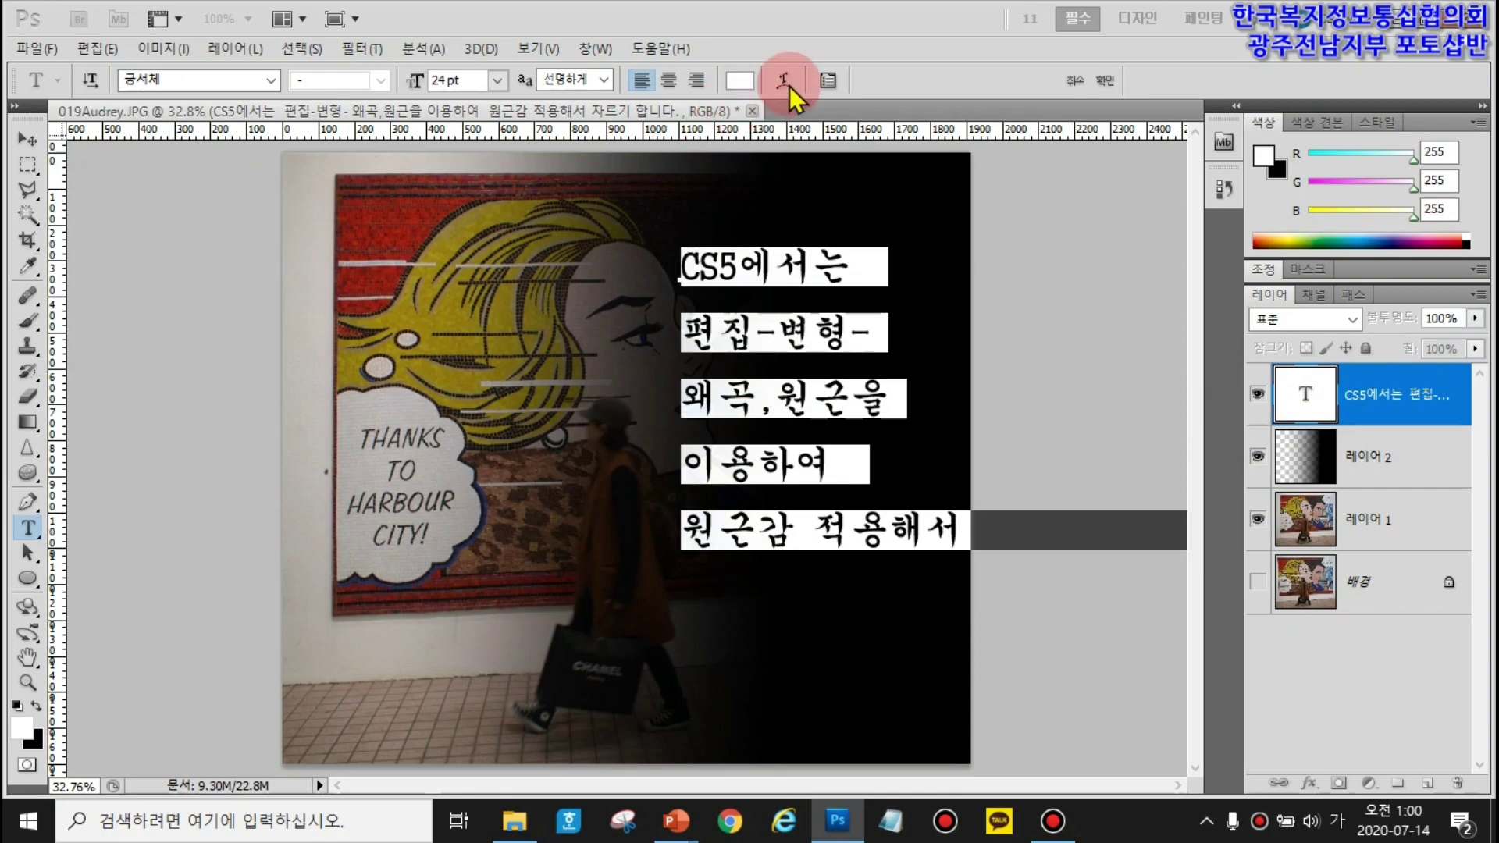
click(832, 82)
click(1175, 289)
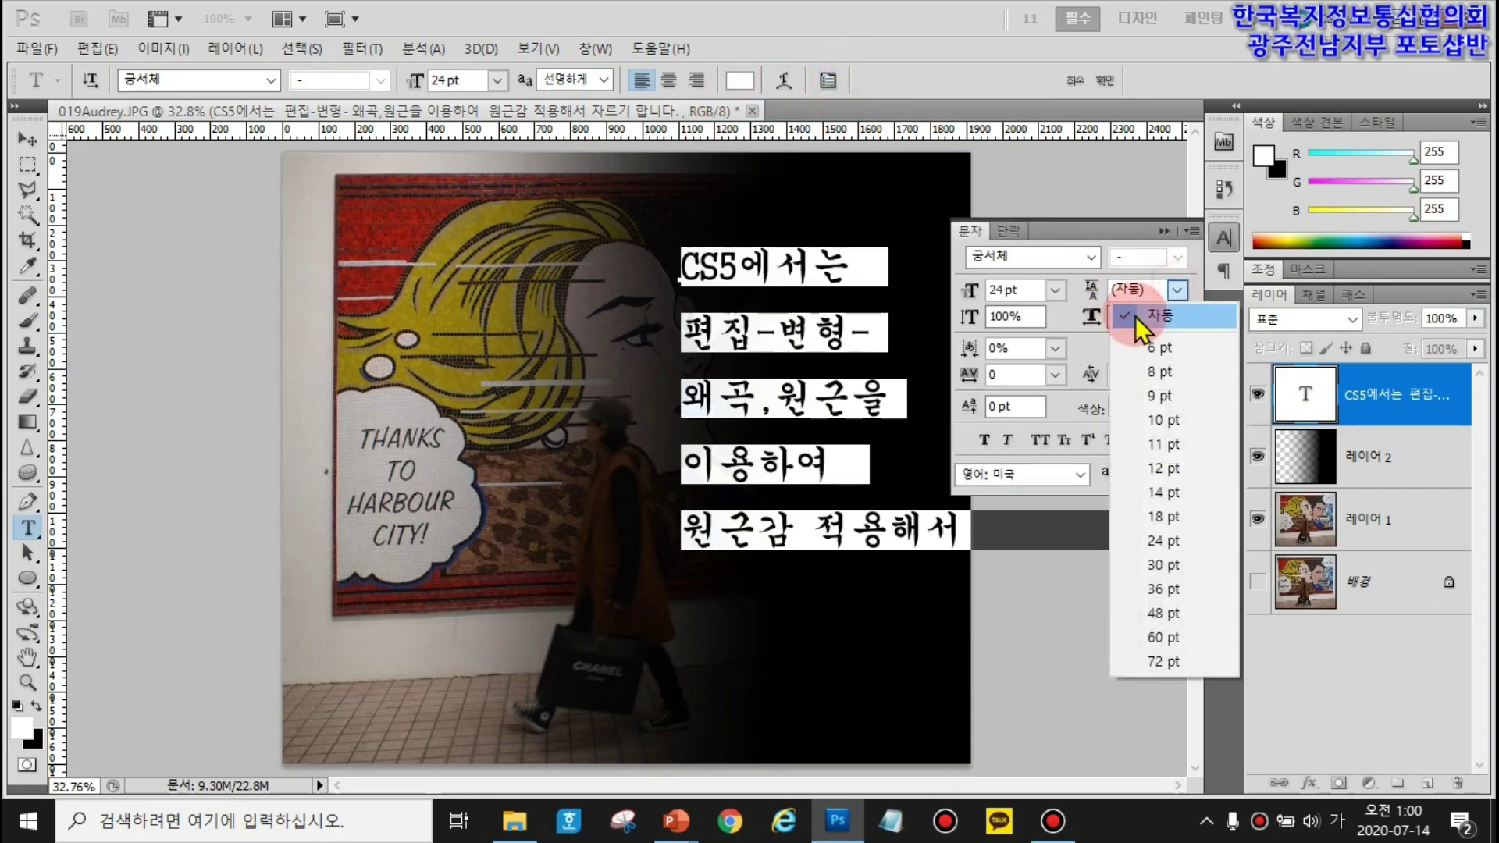
click(1159, 541)
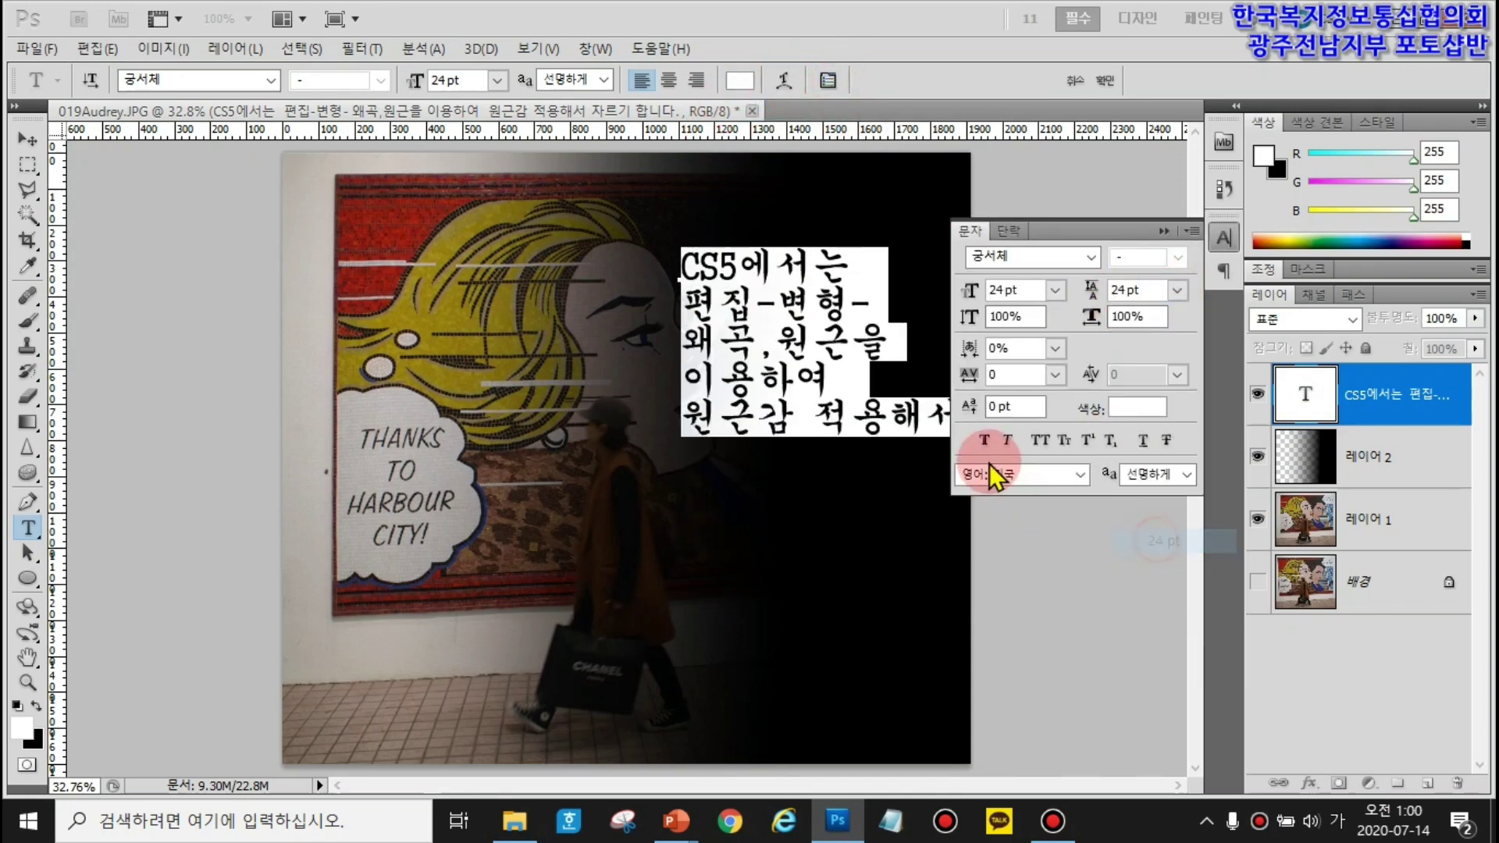
click(1217, 236)
- Split the caption's last line before 자르기 and reposition the text block lower over the dark area
click(894, 341)
click(733, 470)
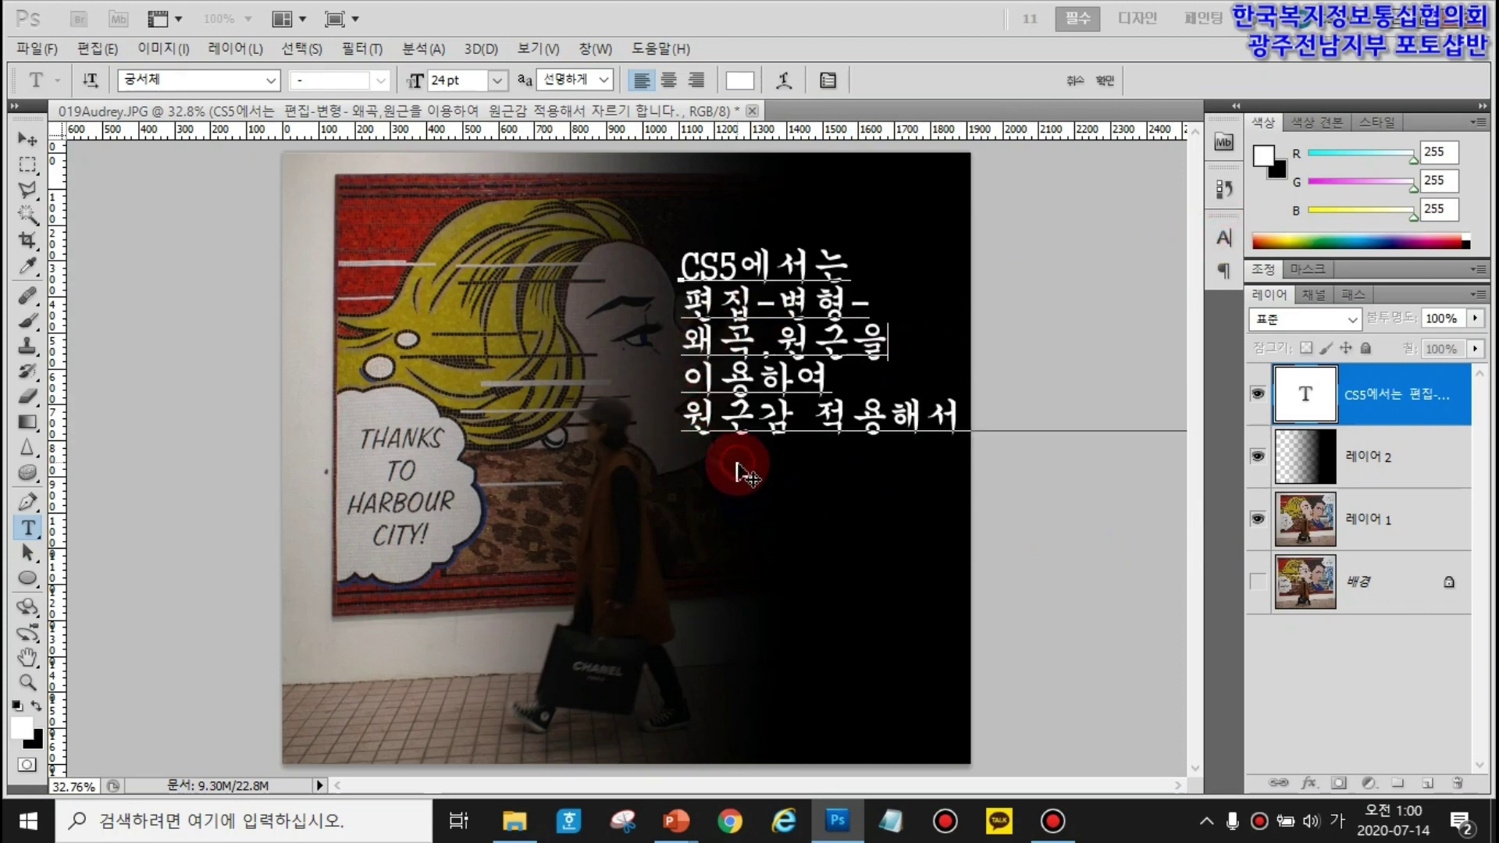
drag(745, 472, 698, 482)
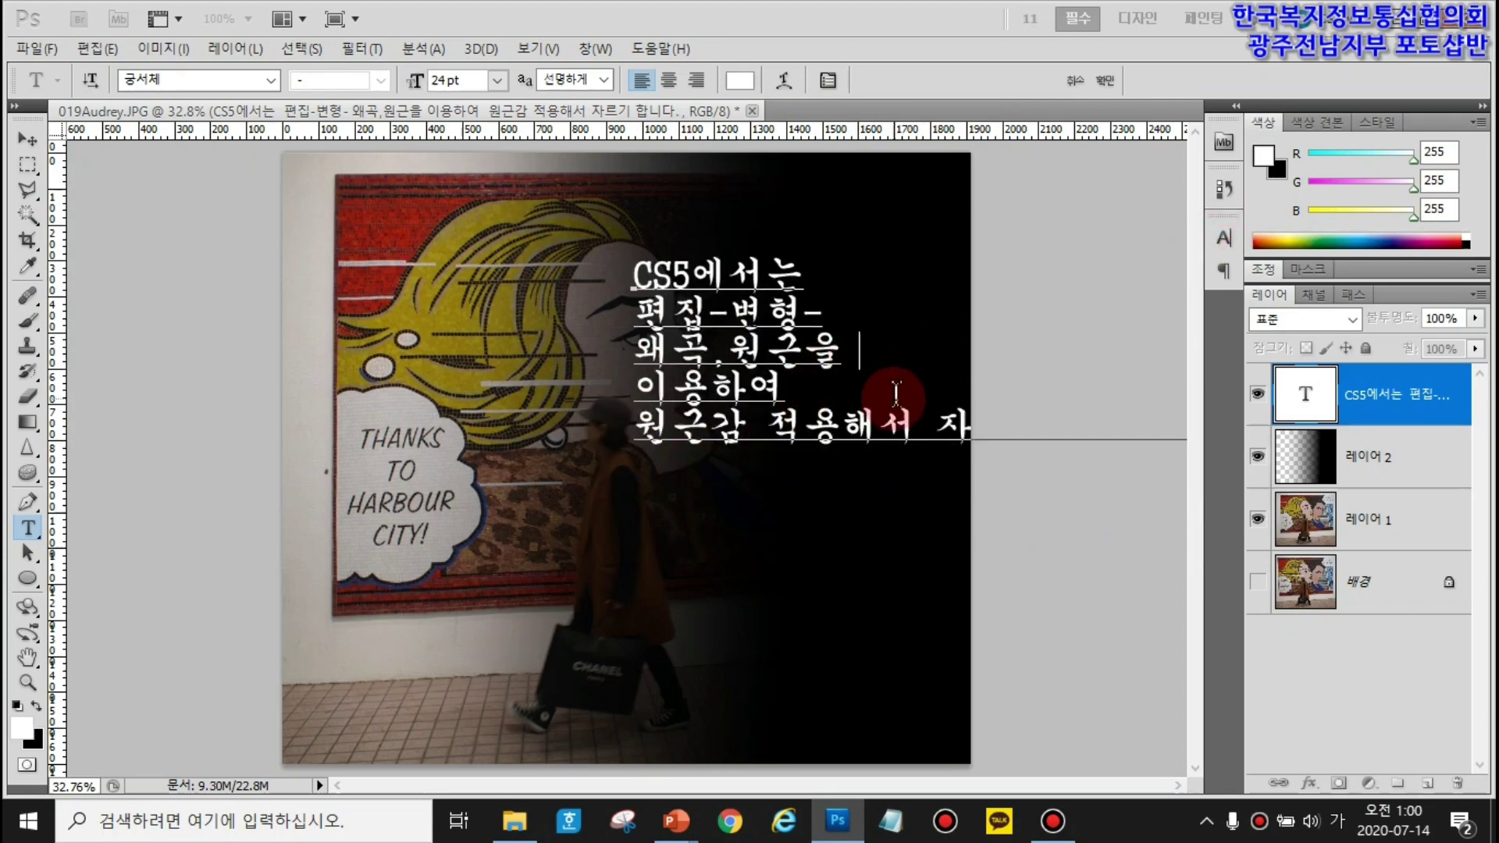
key(Delete)
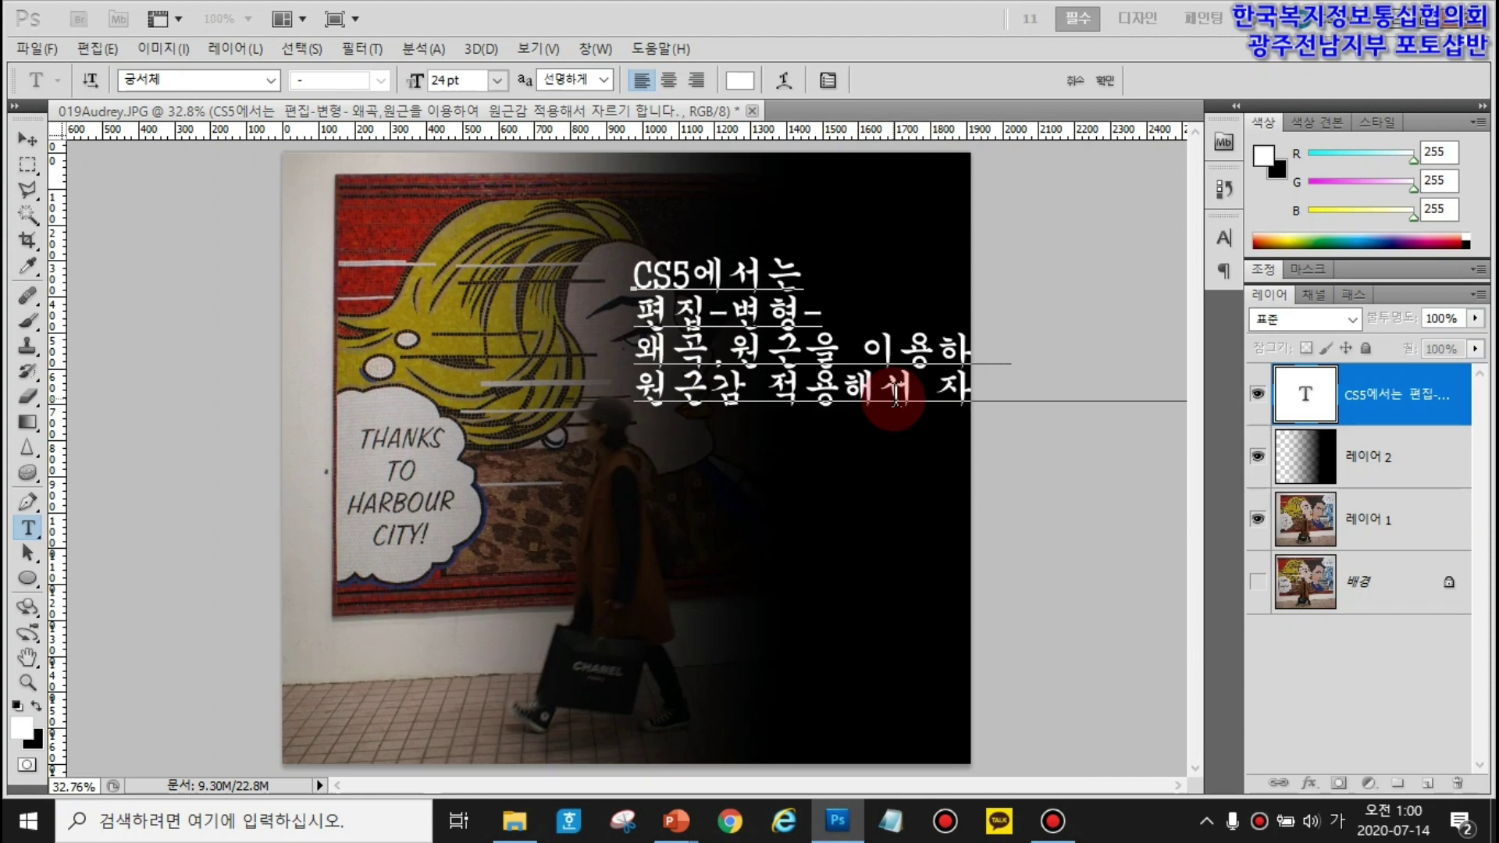
click(867, 352)
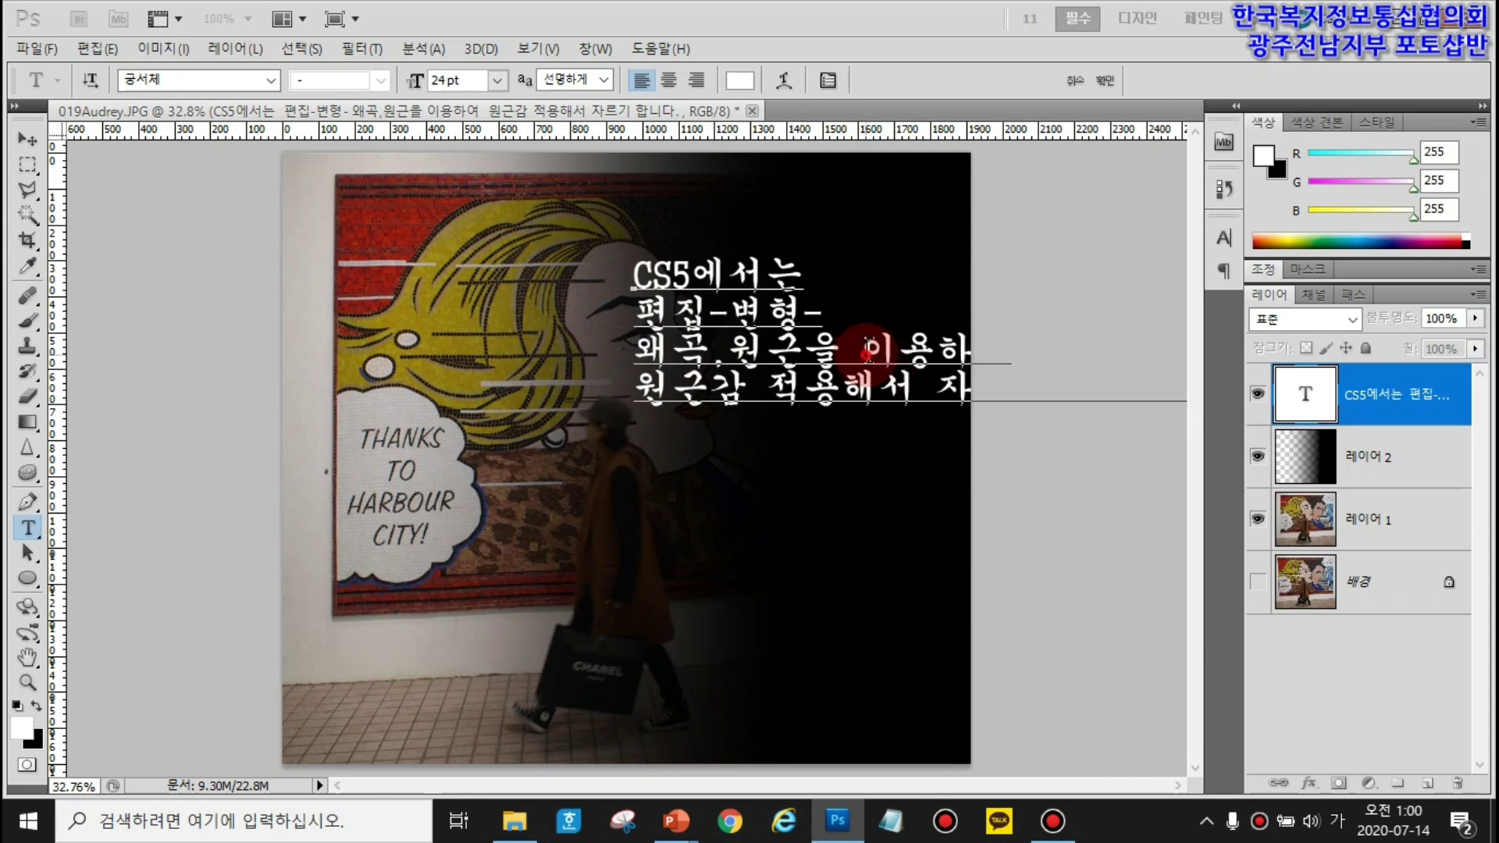
key(Return)
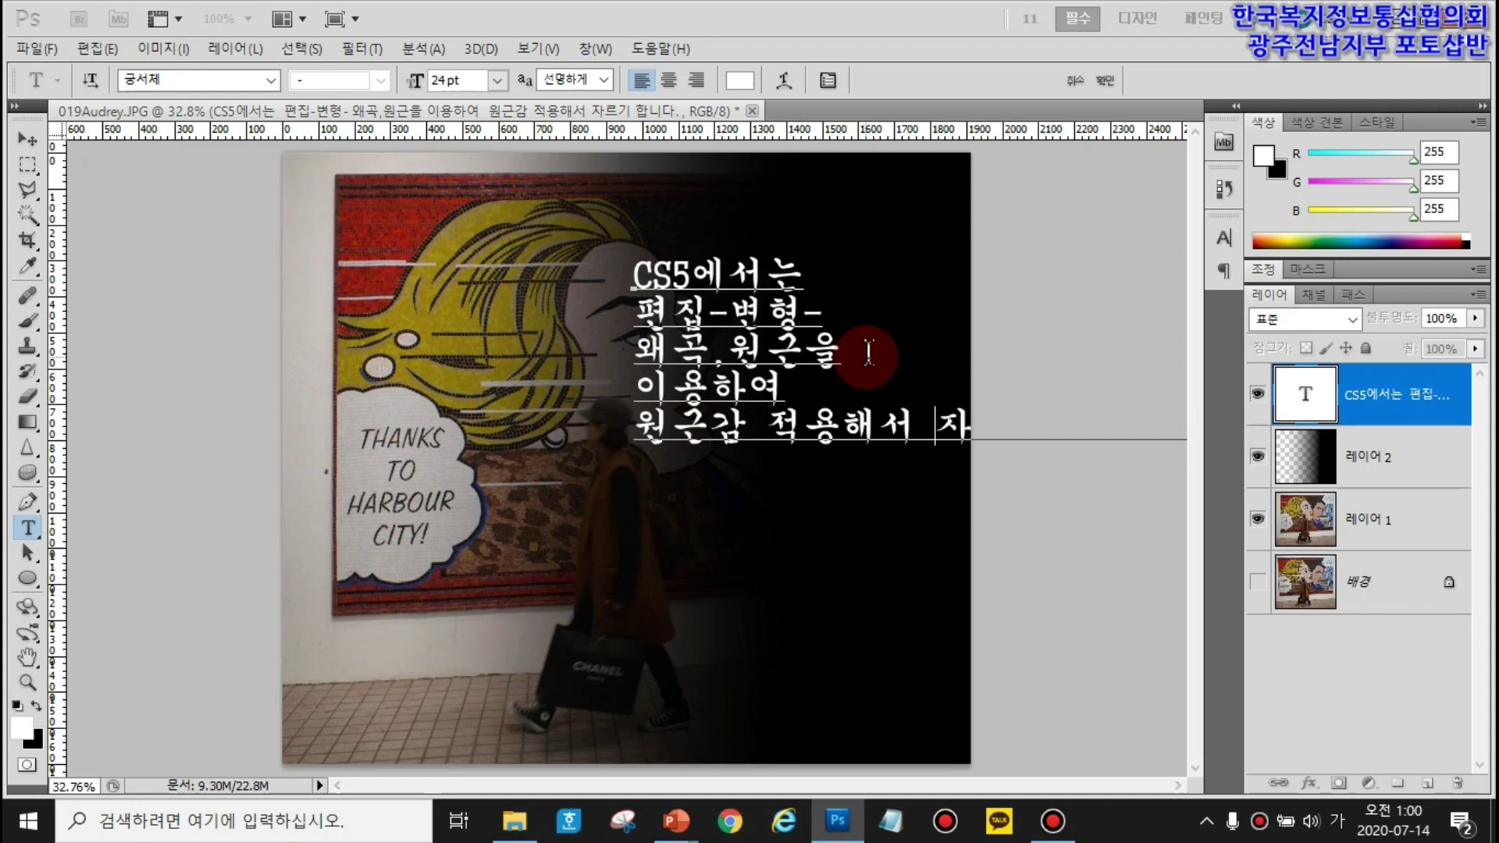
key(Return)
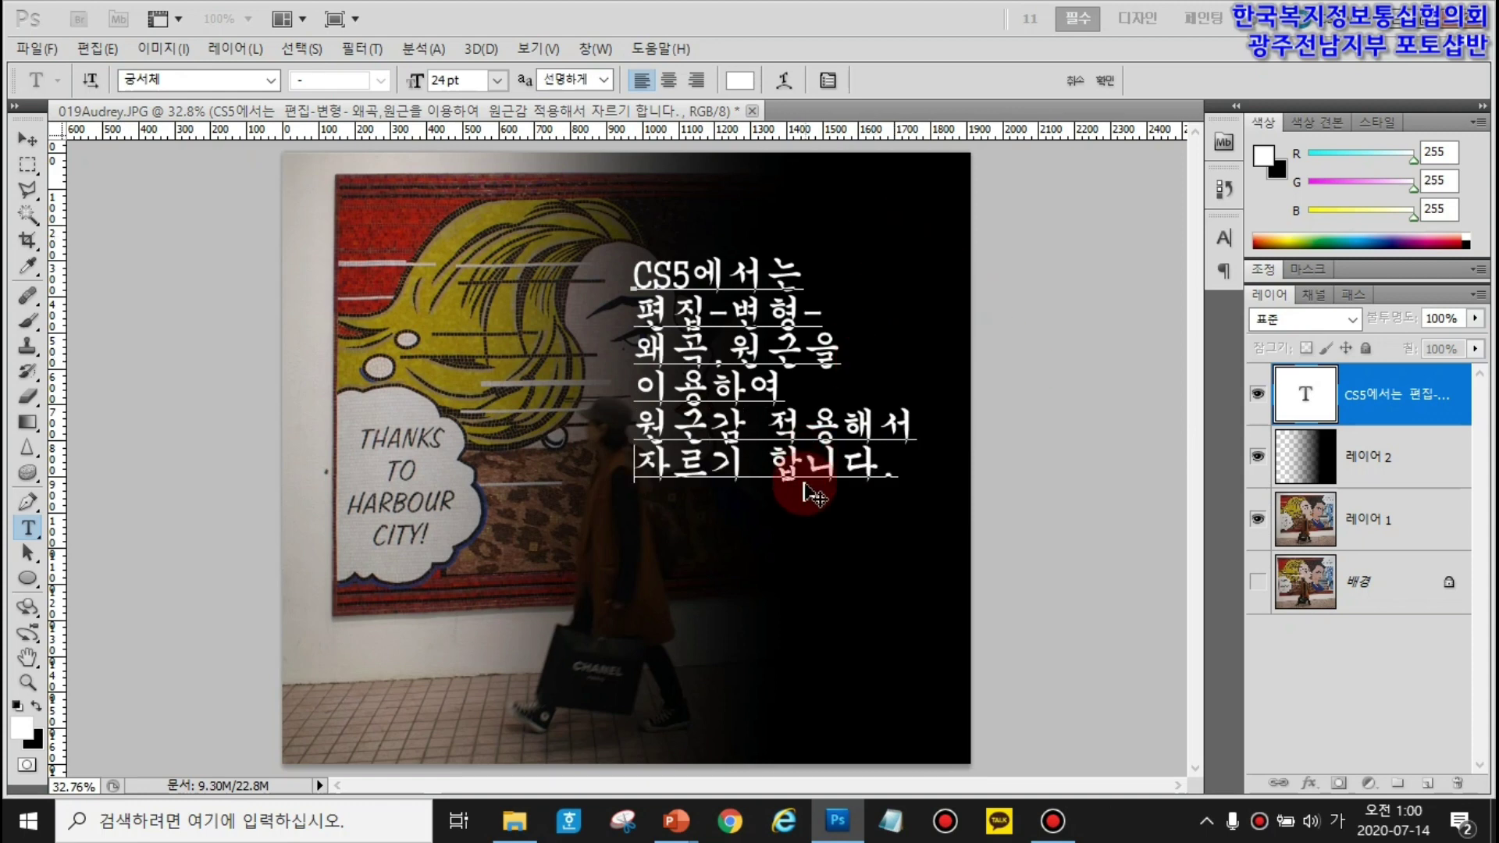
key(Return)
key(BackSpace)
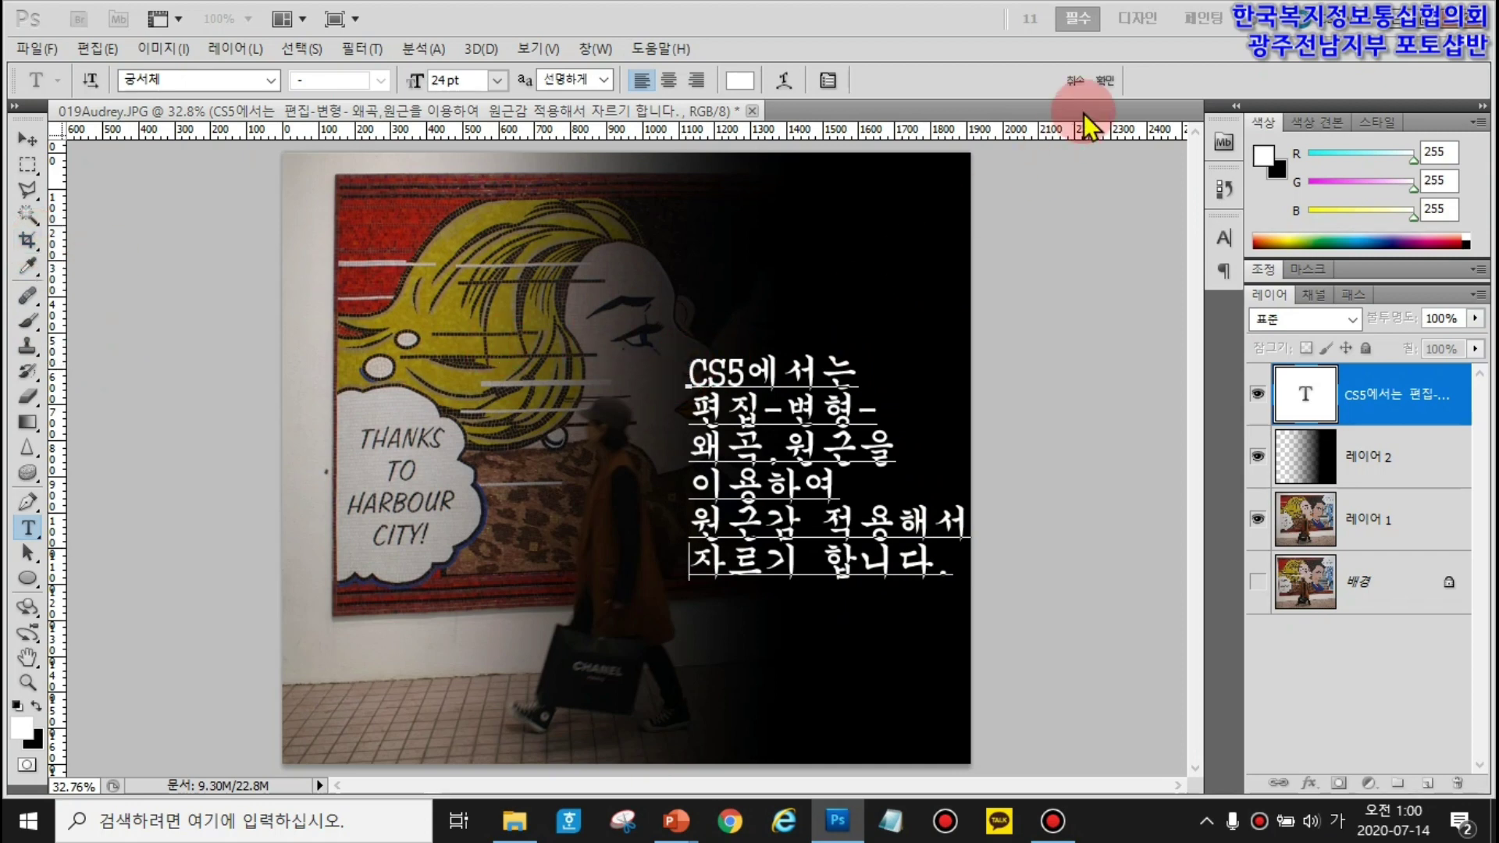
- Highlight the caption's 편집-변형- line and examine the 왜곡 and 원근 options among the 변형 commands
click(1104, 79)
drag(692, 413, 889, 414)
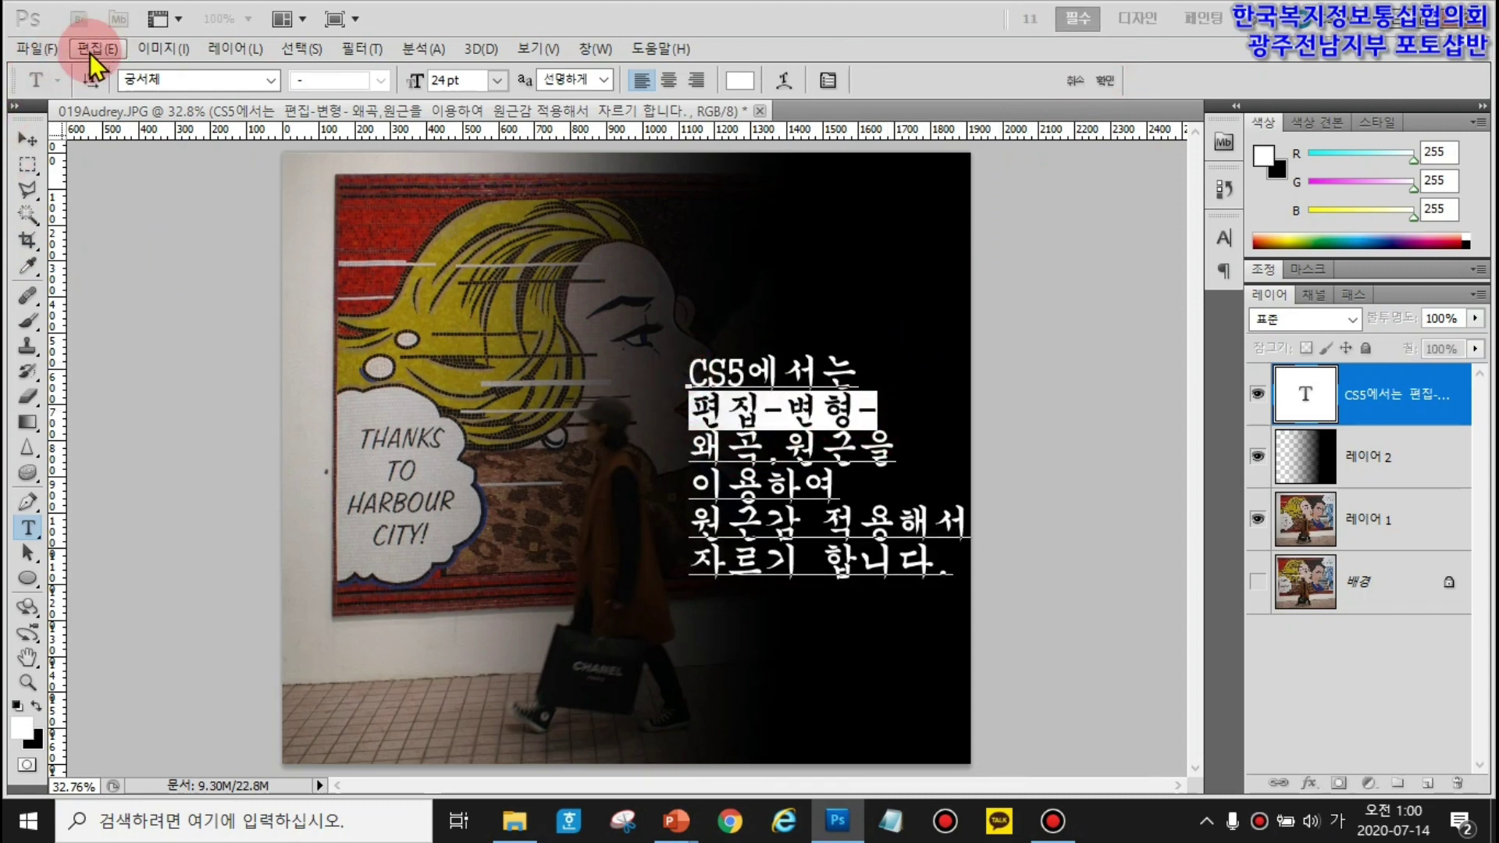
click(98, 49)
mouse_move(163, 447)
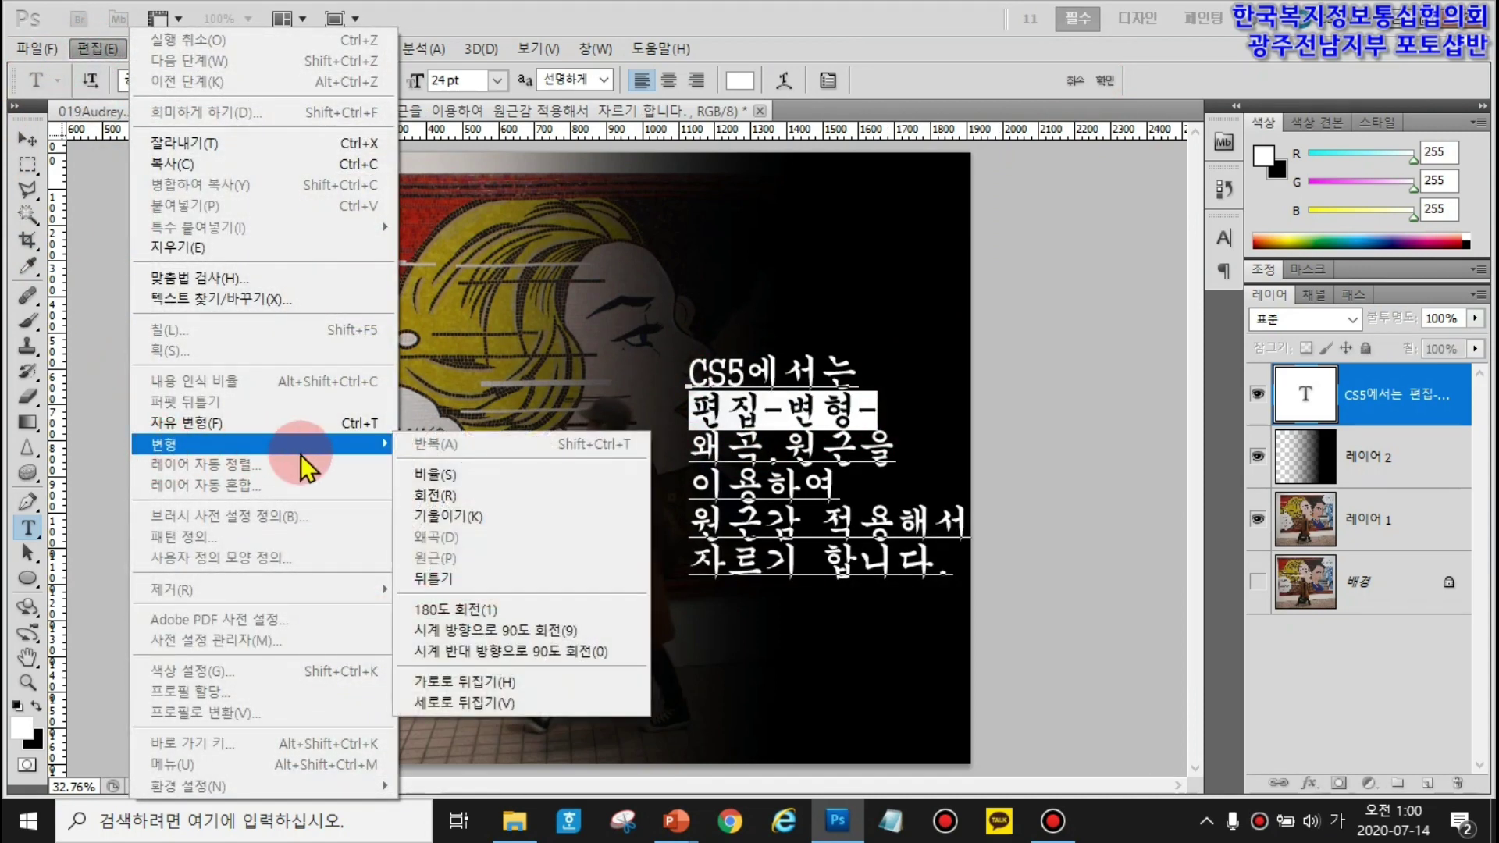
click(441, 559)
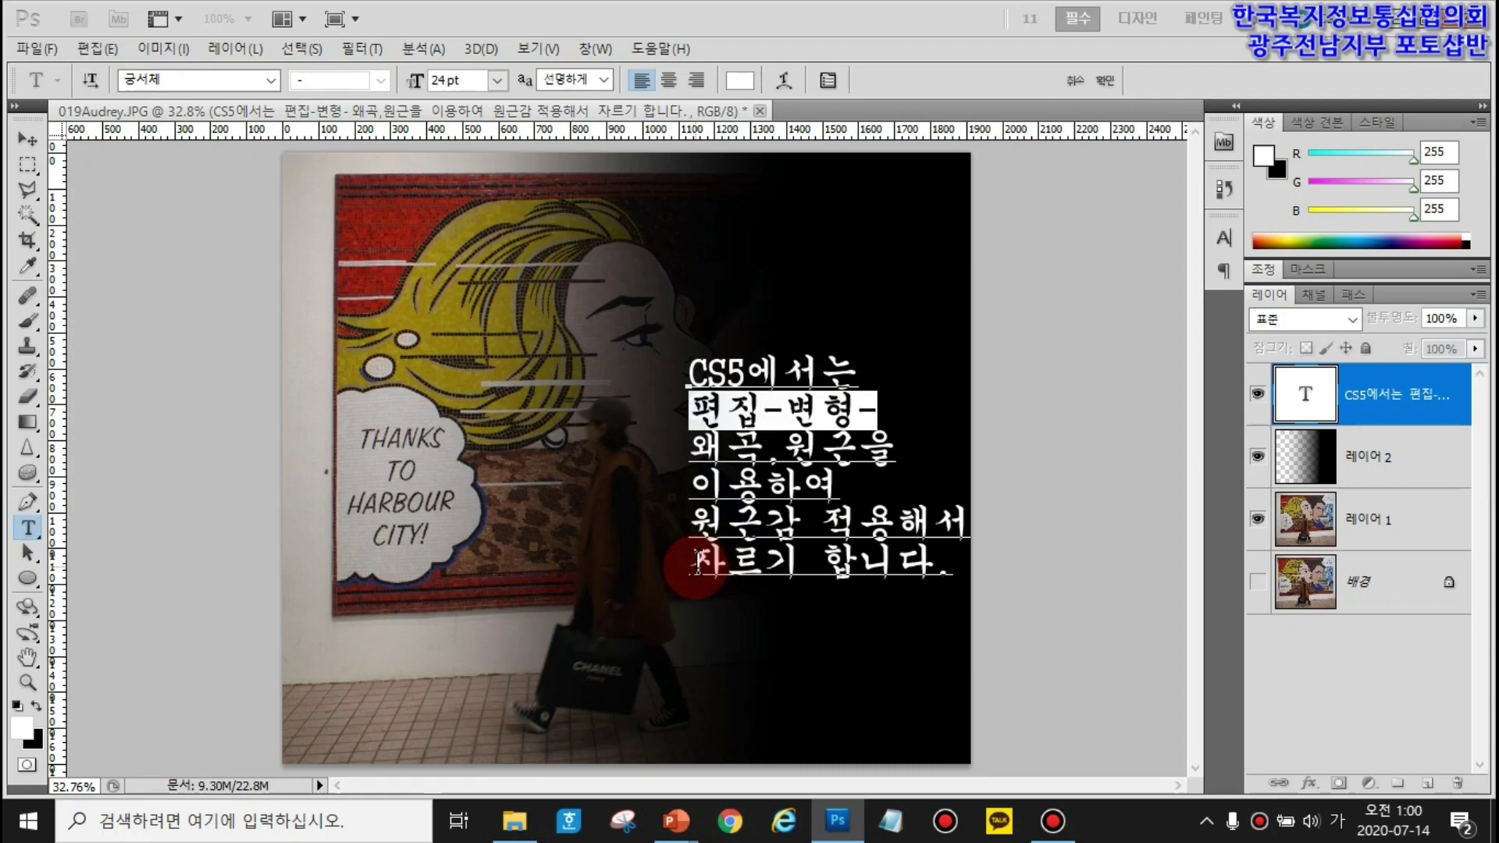
- Switch to the Crop tool and commit the caption text edit
click(28, 242)
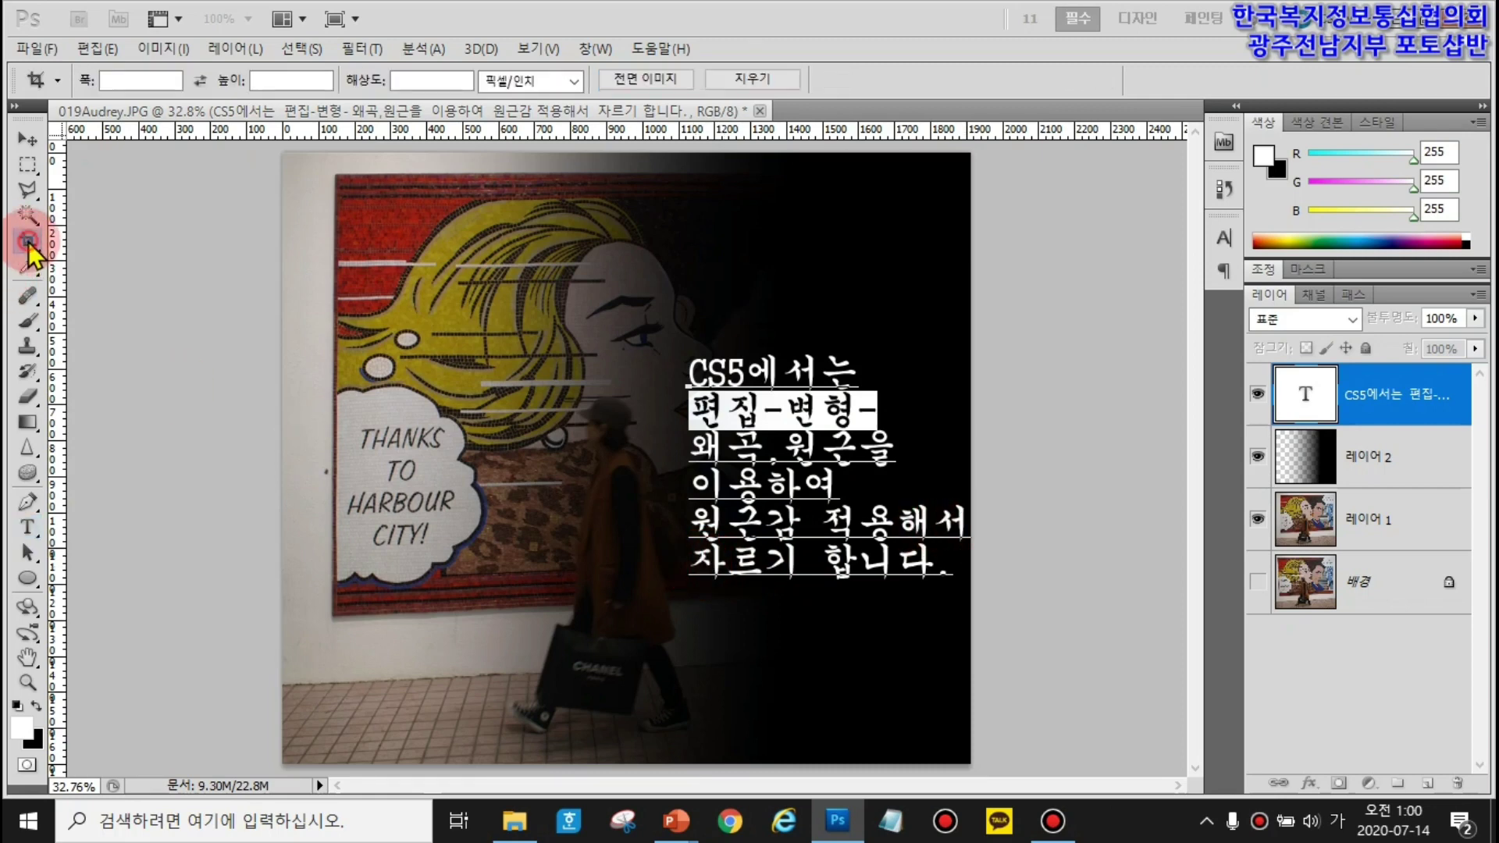
click(800, 590)
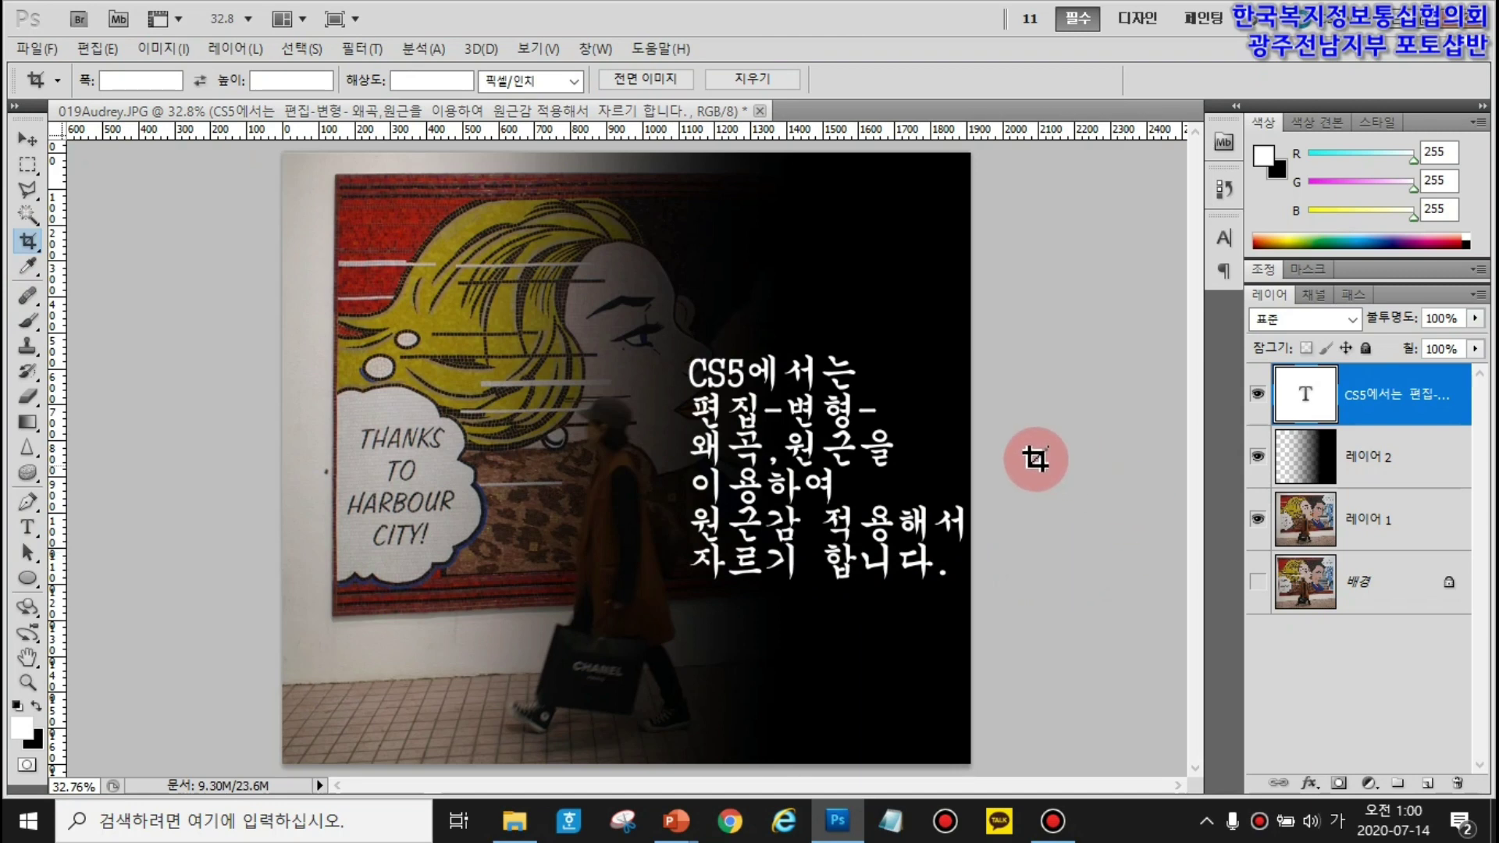
click(742, 276)
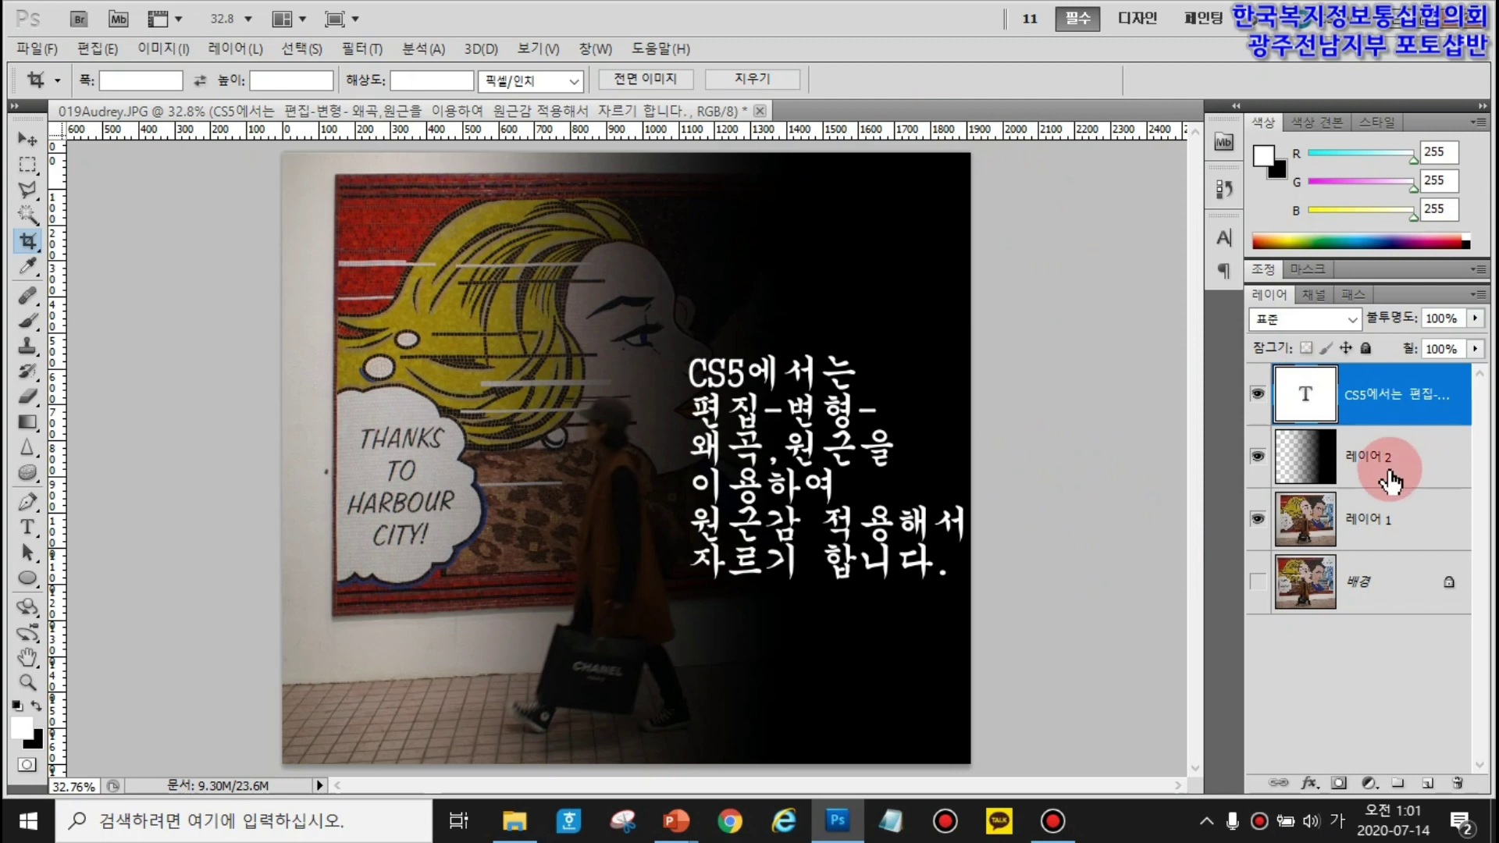
click(1378, 589)
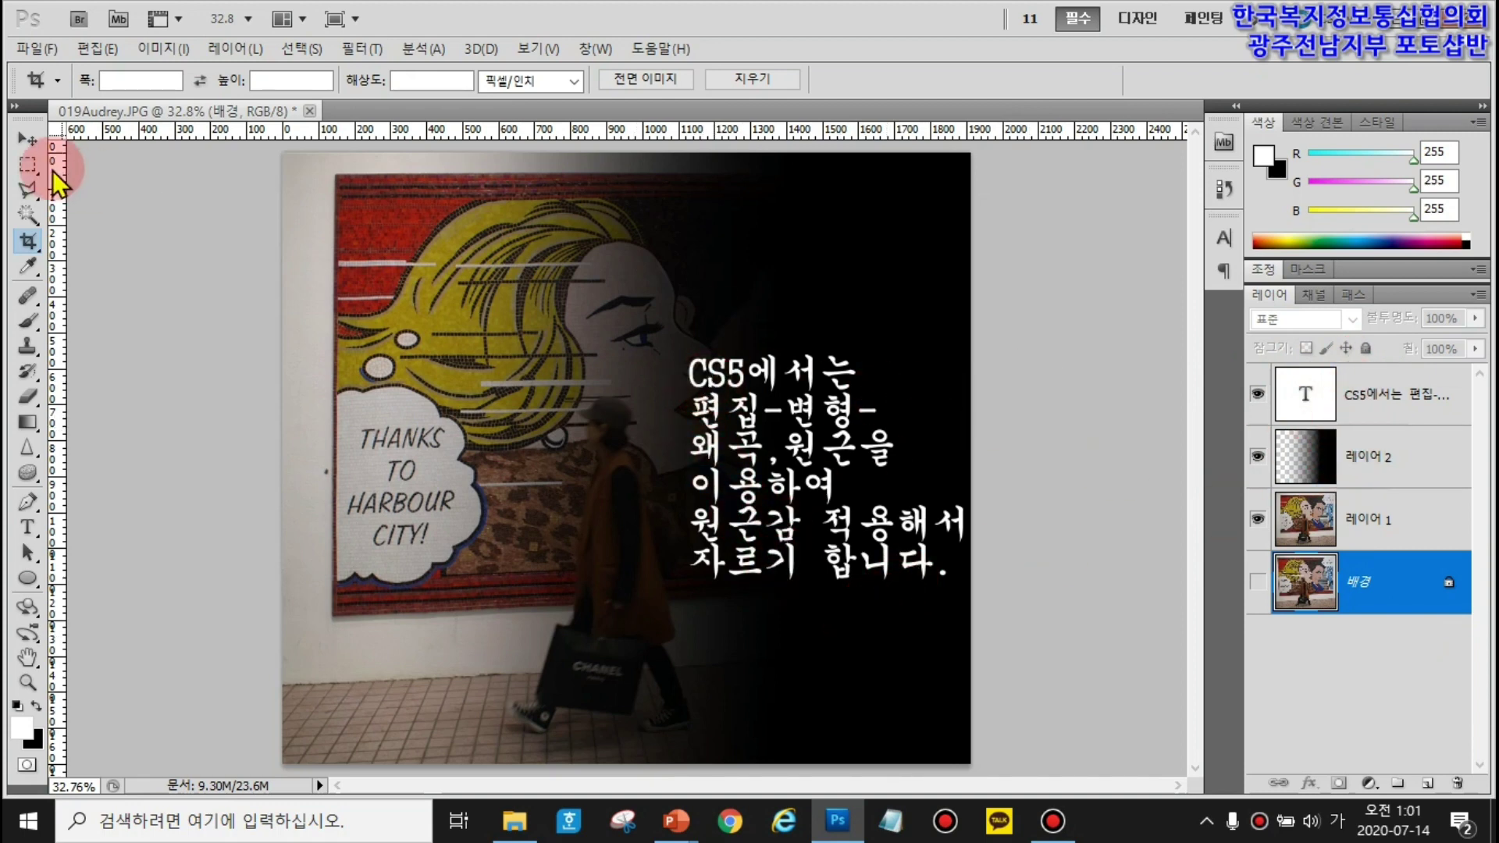
click(27, 140)
drag(790, 590, 761, 593)
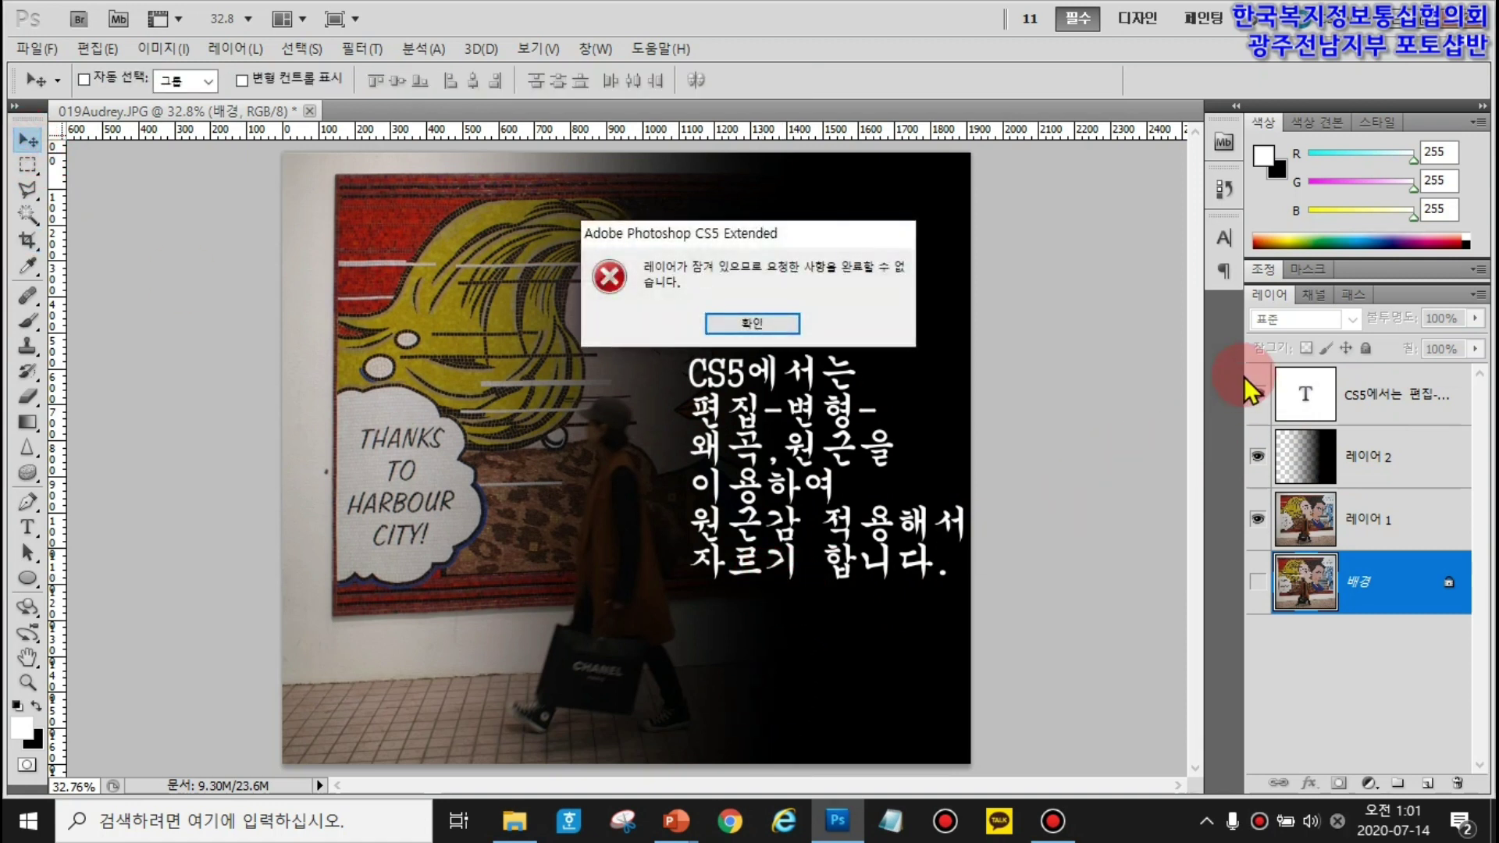
click(752, 323)
- Move the caption text layer slightly left and up within the dark area
click(1377, 398)
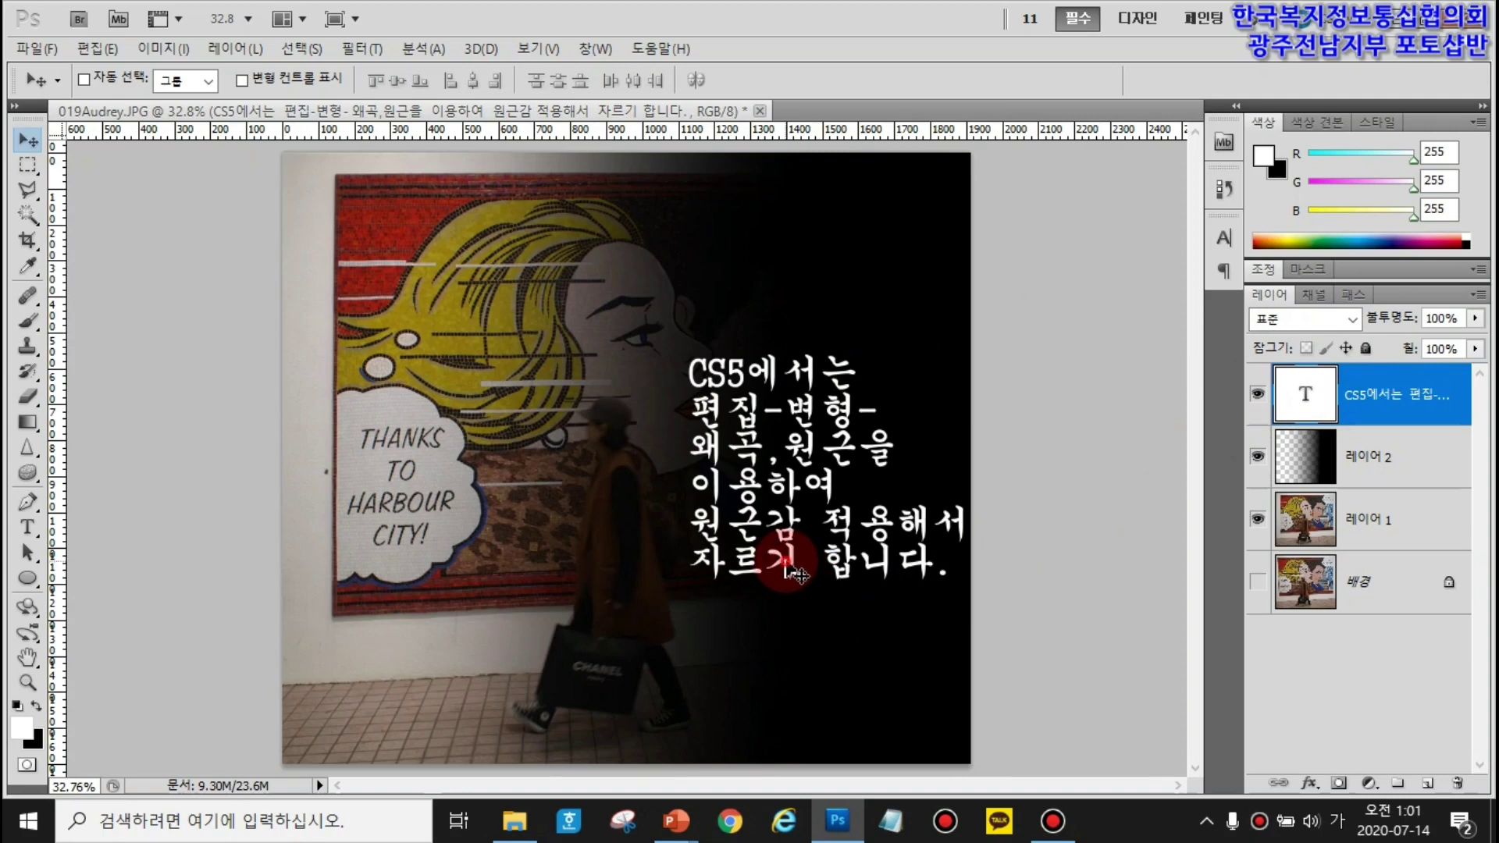
drag(780, 575, 768, 571)
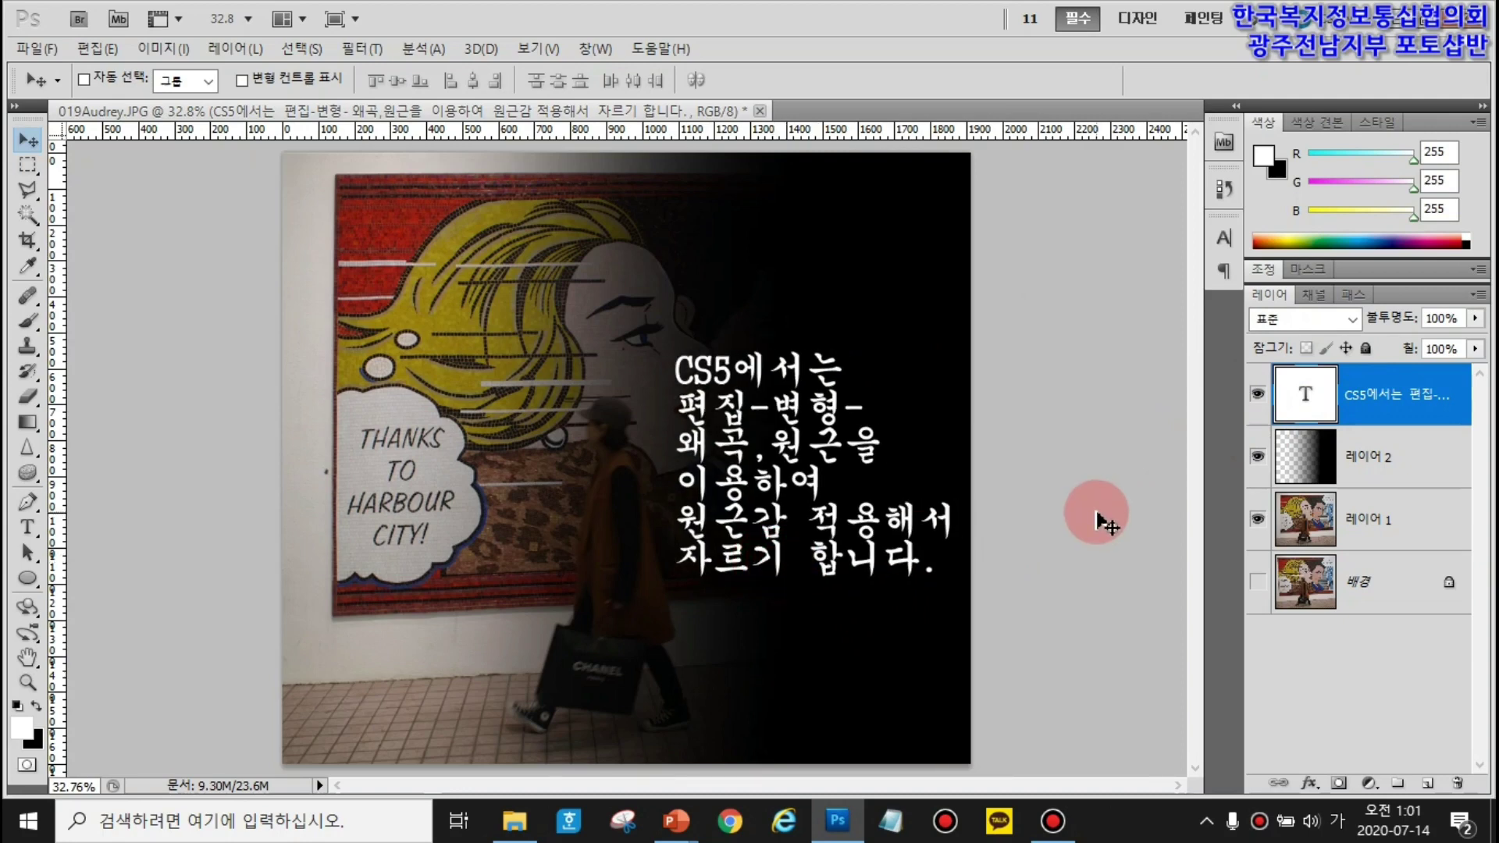